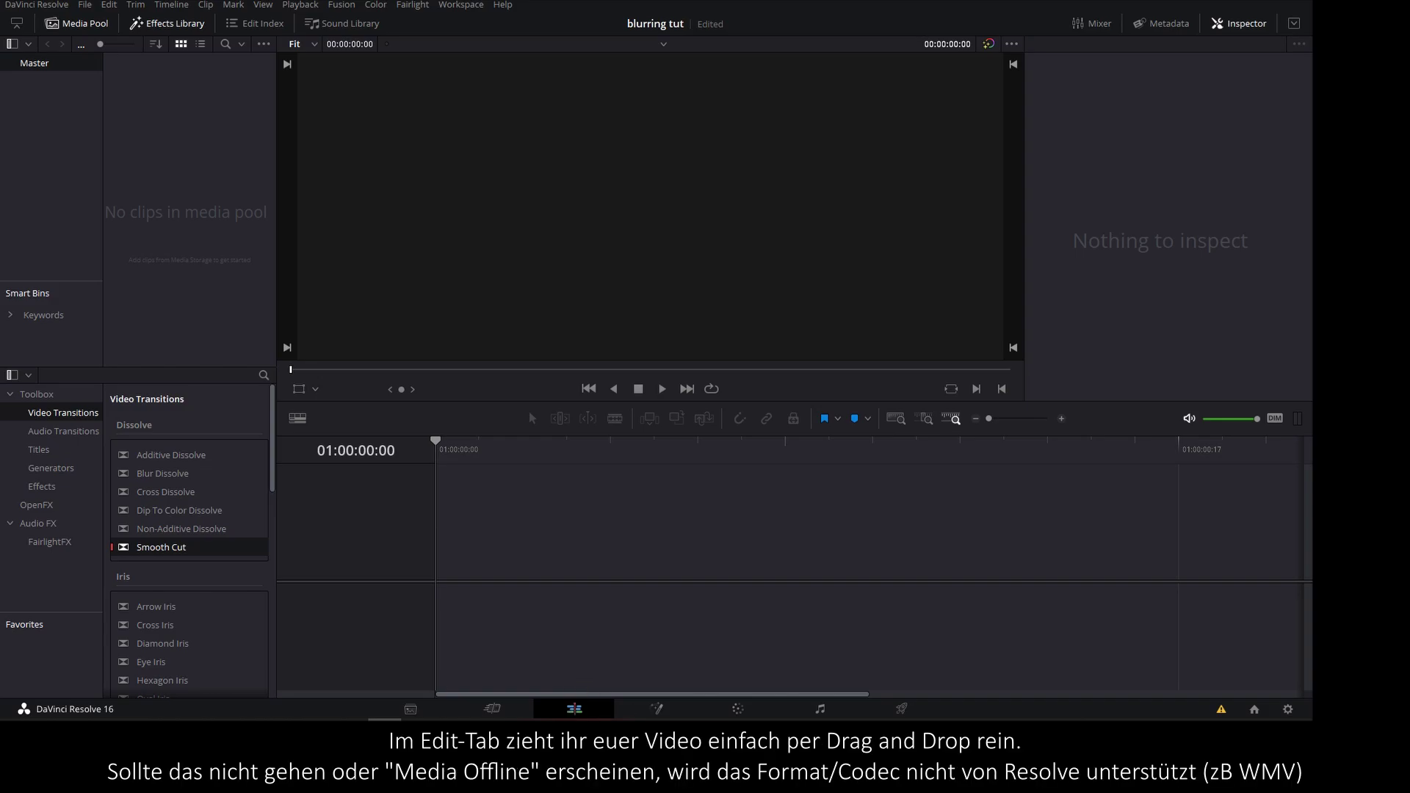
Step: Add blurme.mov to Timeline 1 with video and audio, then scrub and play it to preview
{"action": "left_click_drag", "start_coordinate": [820, 353], "coordinate": [446, 545]}
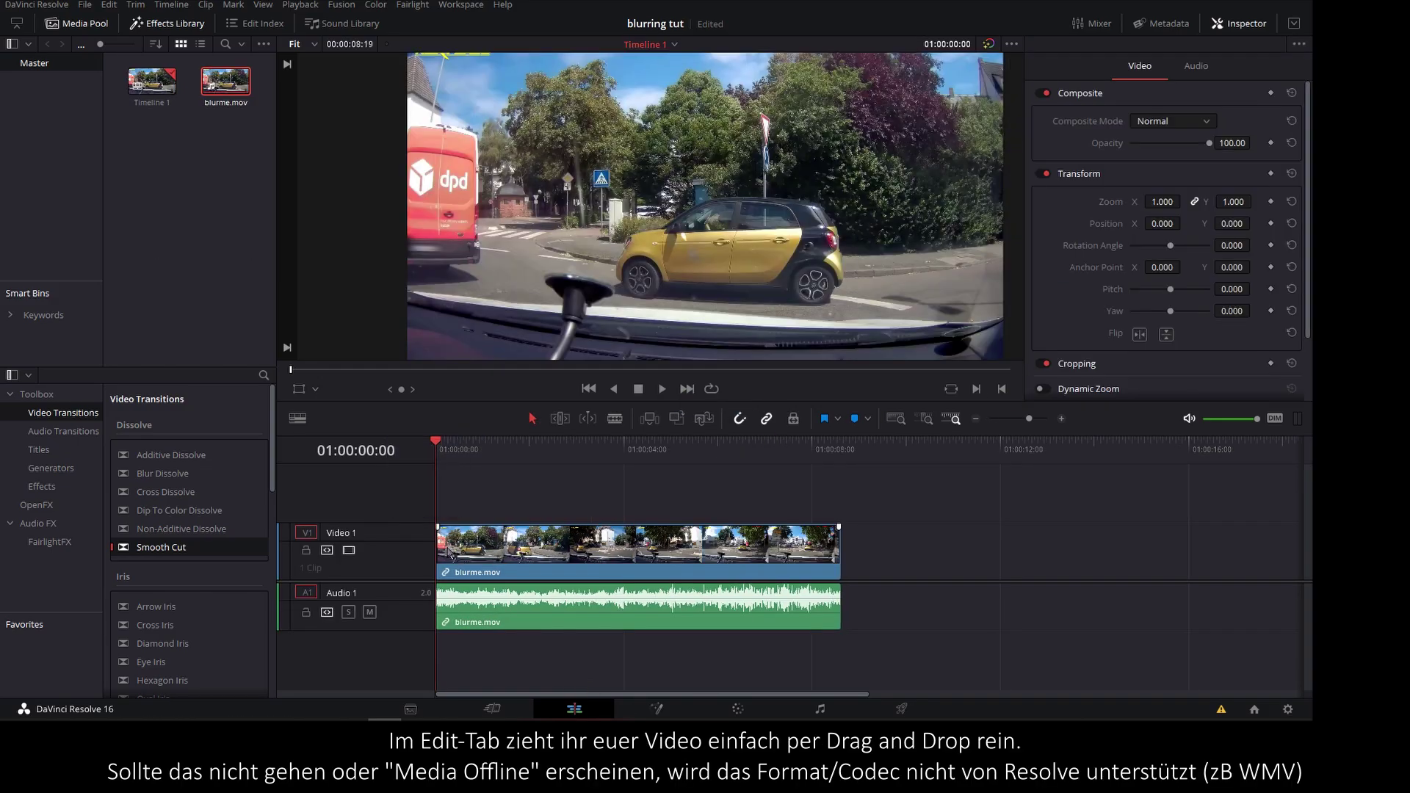
{"action": "mouse_move", "coordinate": [452, 434]}
{"action": "left_mouse_down"}
{"action": "mouse_move", "coordinate": [522, 454]}
{"action": "mouse_move", "coordinate": [711, 455]}
{"action": "left_mouse_up"}
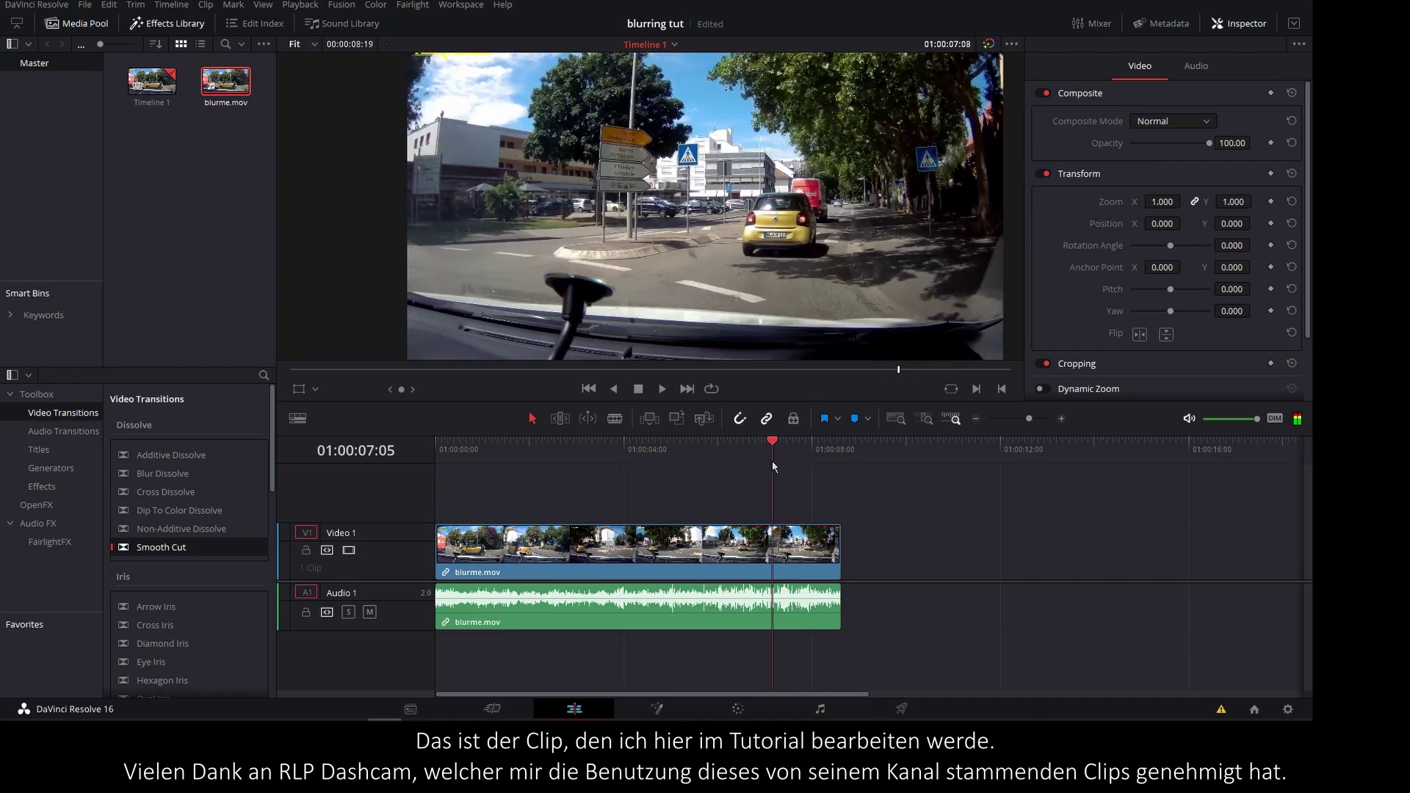
{"action": "mouse_move", "coordinate": [712, 459]}
{"action": "left_mouse_down"}
{"action": "mouse_move", "coordinate": [475, 470]}
{"action": "mouse_move", "coordinate": [490, 472]}
{"action": "left_mouse_up"}
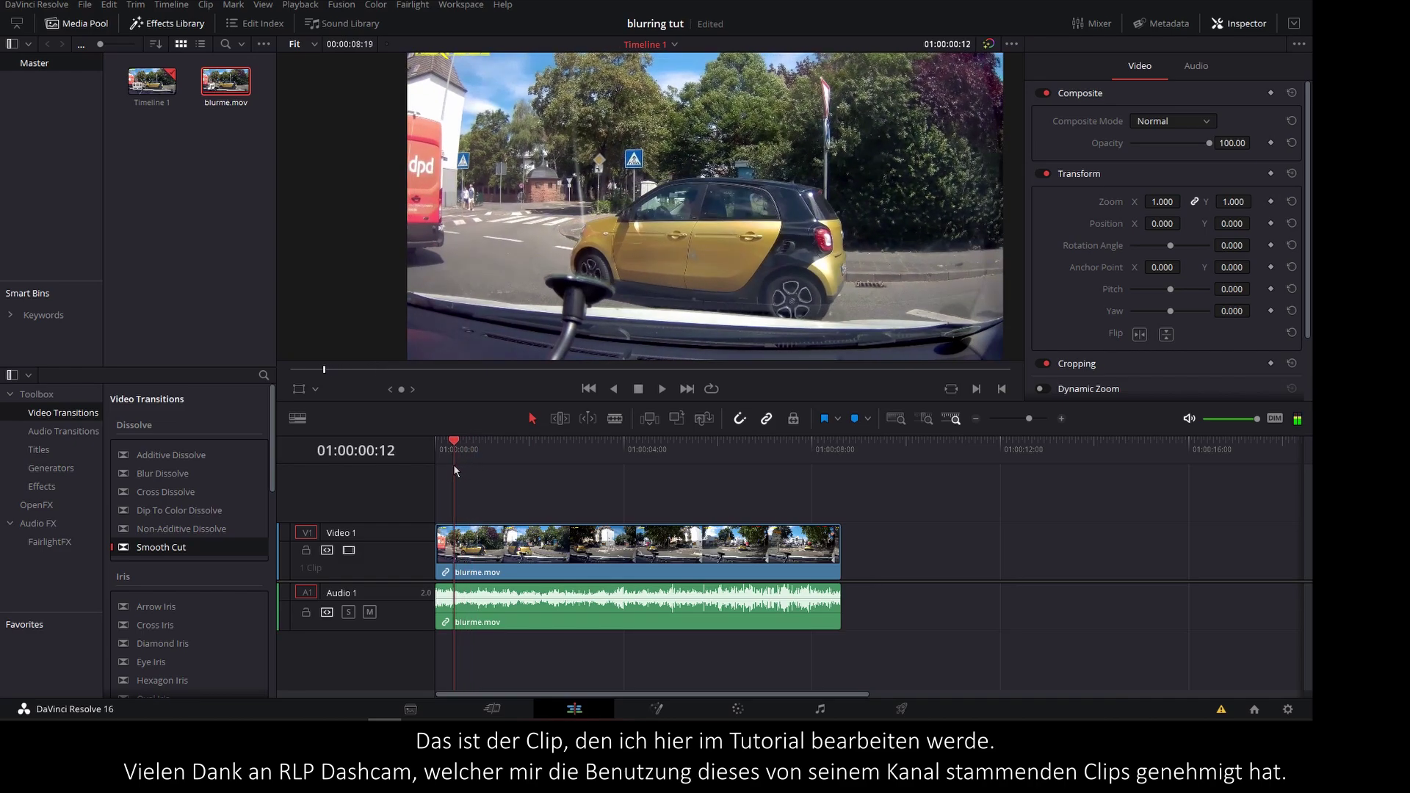
{"action": "key", "text": "space"}
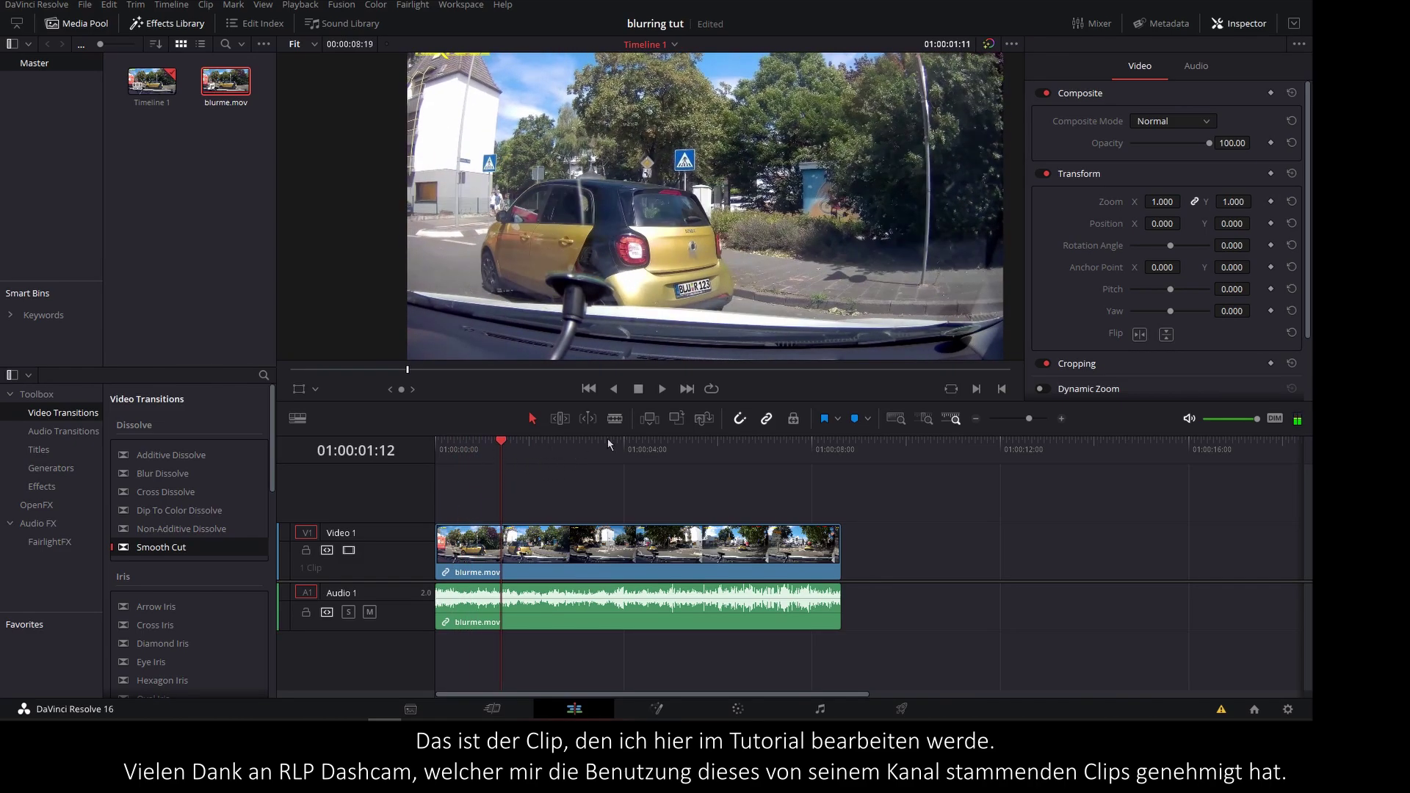
Step: On the Color page, enable a Rectangle window on node 01
{"action": "left_click", "coordinate": [751, 709]}
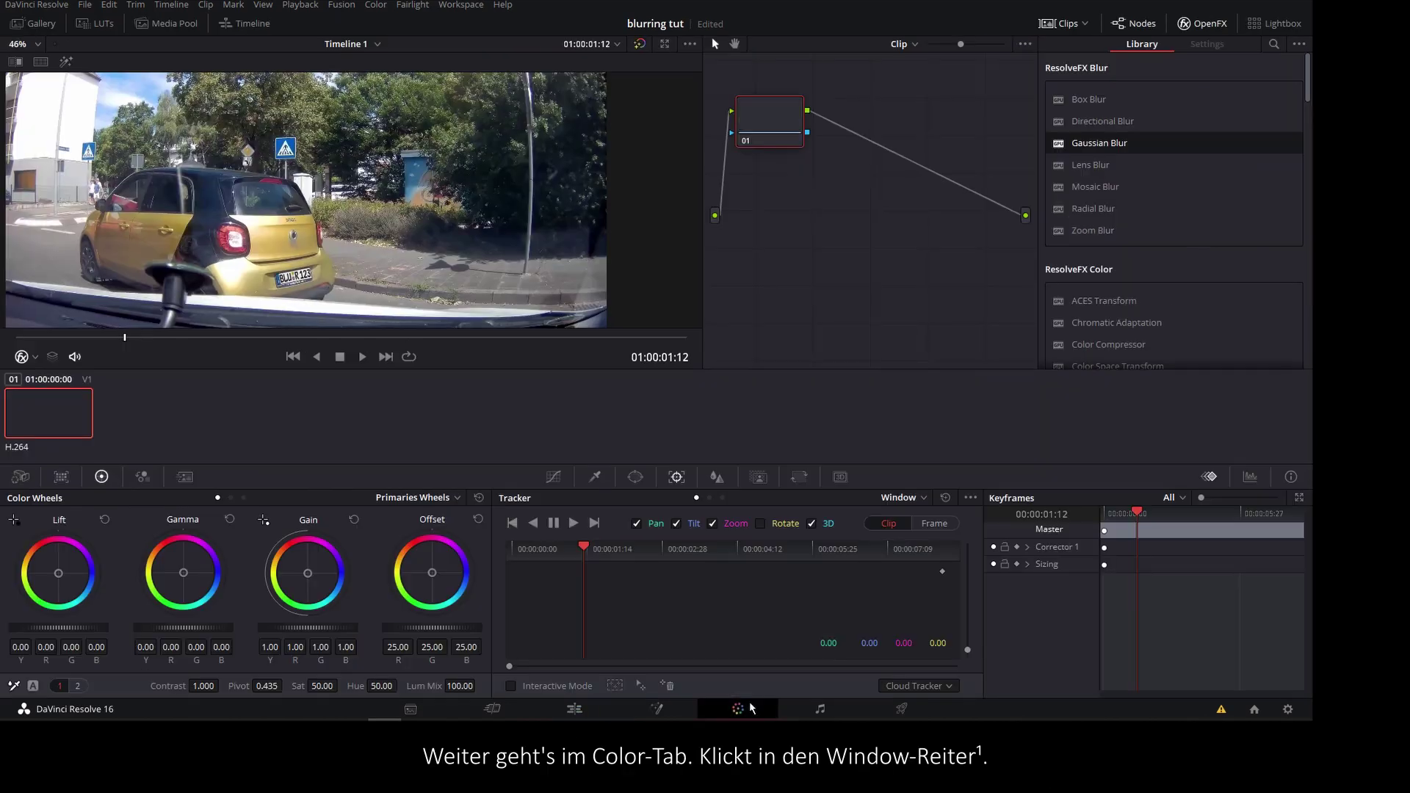
{"action": "left_click", "coordinate": [636, 476]}
{"action": "left_click", "coordinate": [970, 498]}
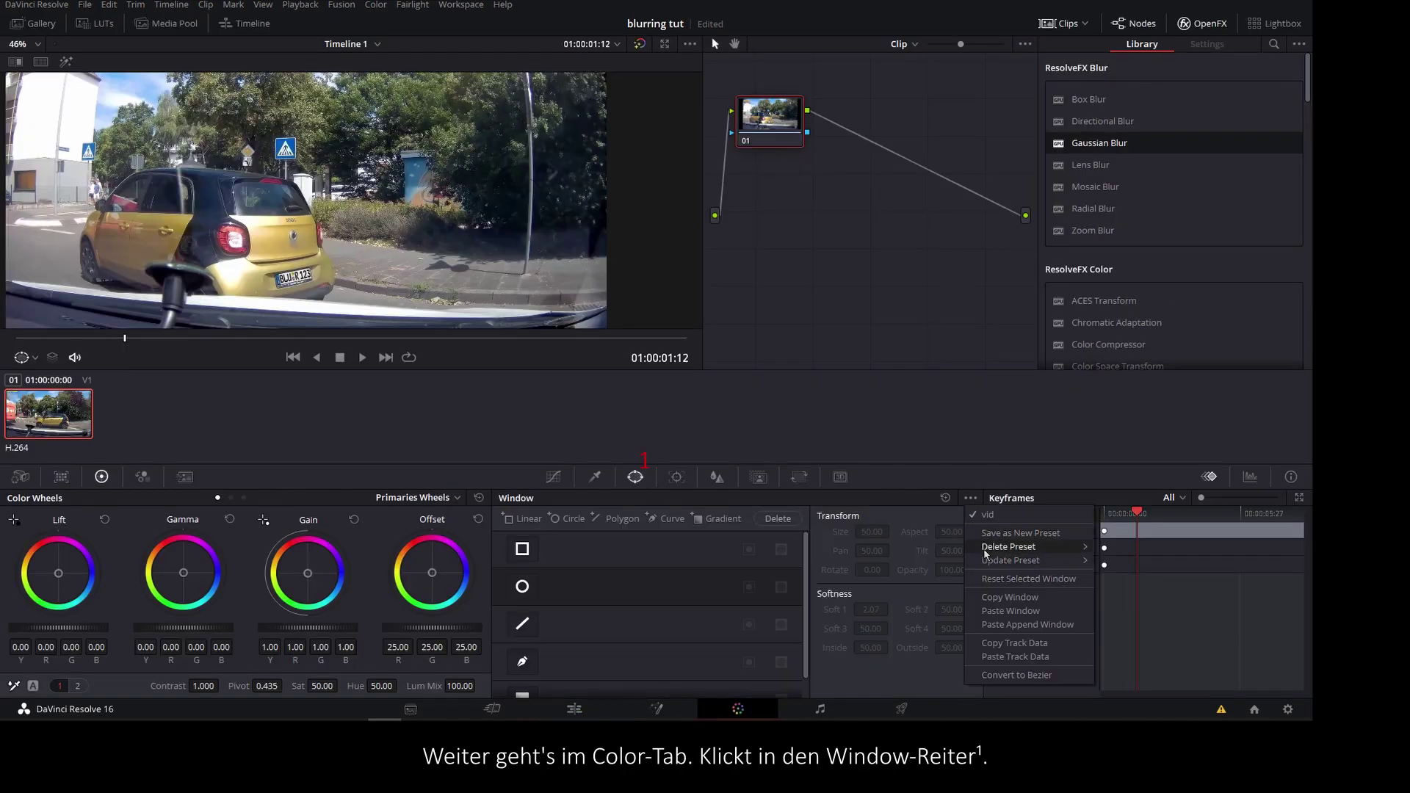
{"action": "left_click", "coordinate": [917, 493]}
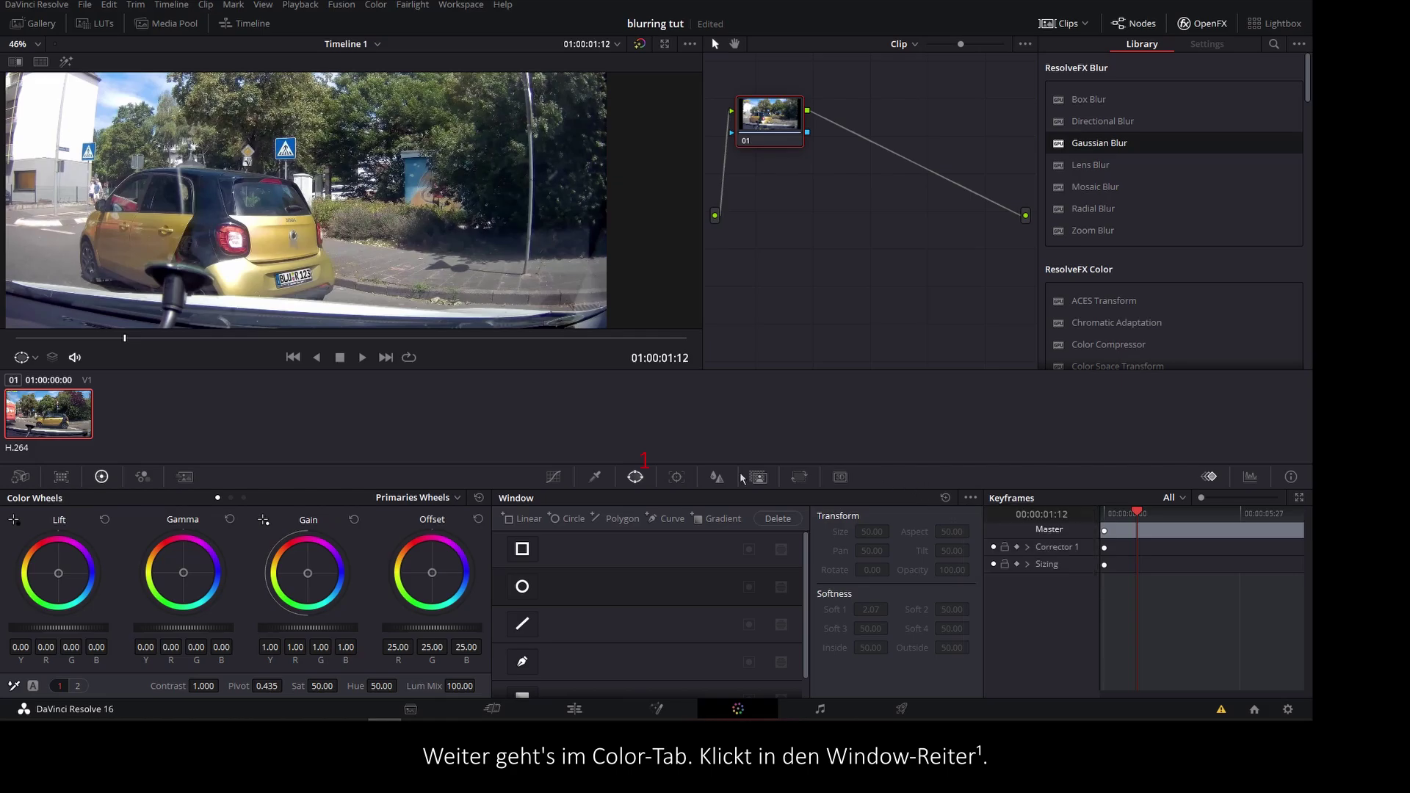
{"action": "left_click", "coordinate": [527, 551]}
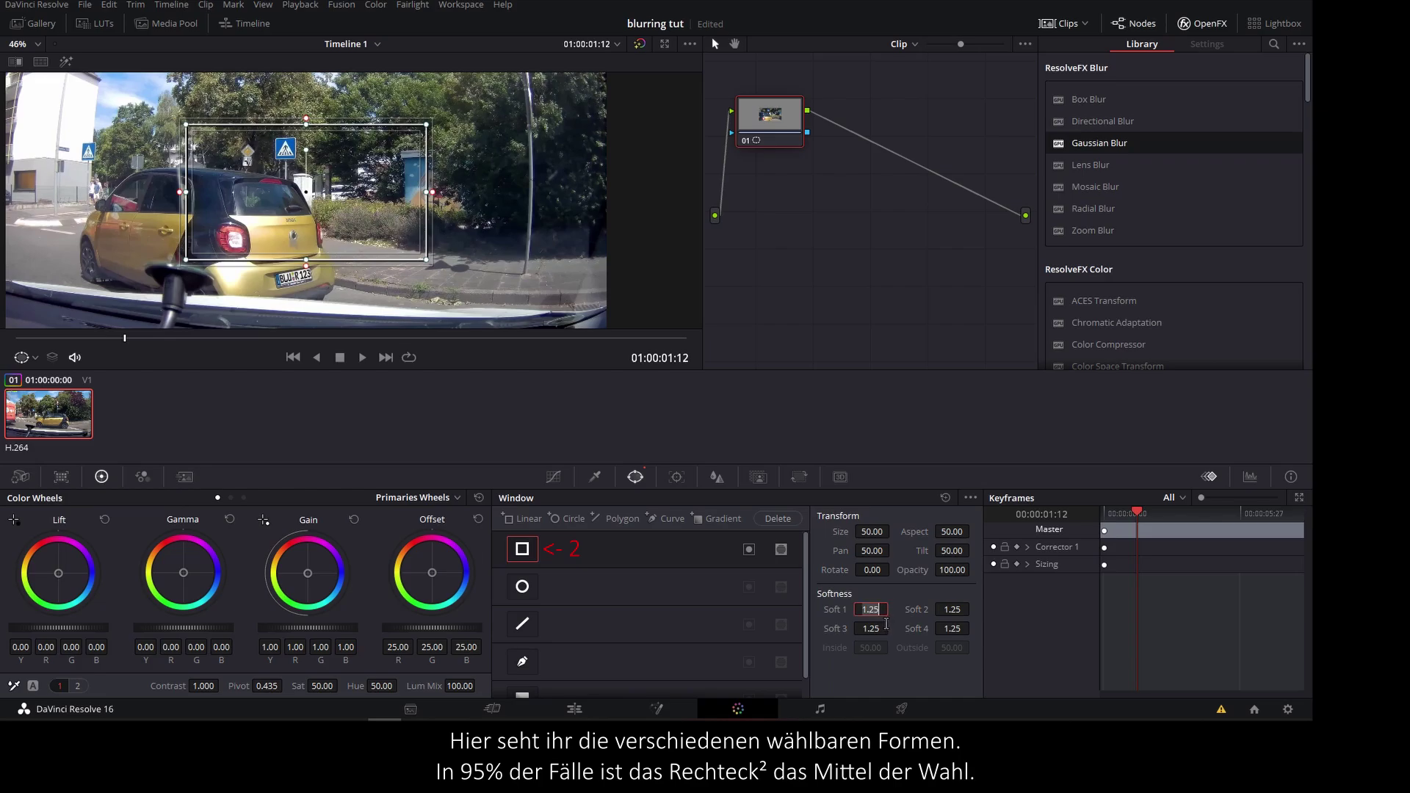
Step: Set the rectangle window's Soft values to 0.75
{"action": "type", "text": ".75"}
{"action": "key", "text": "Tab"}
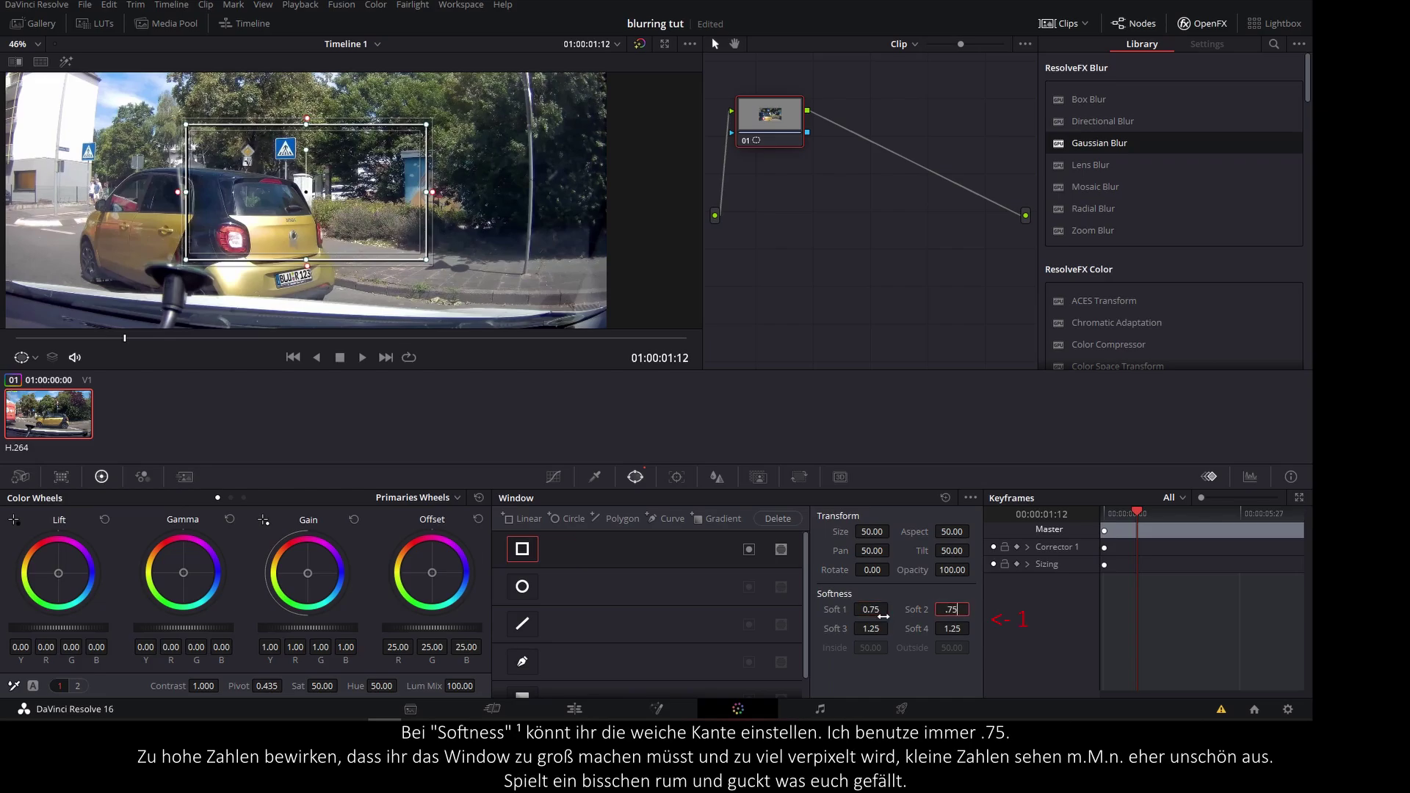
{"action": "key", "text": "Tab"}
{"action": "type", "text": ".75"}
{"action": "key", "text": "Return"}
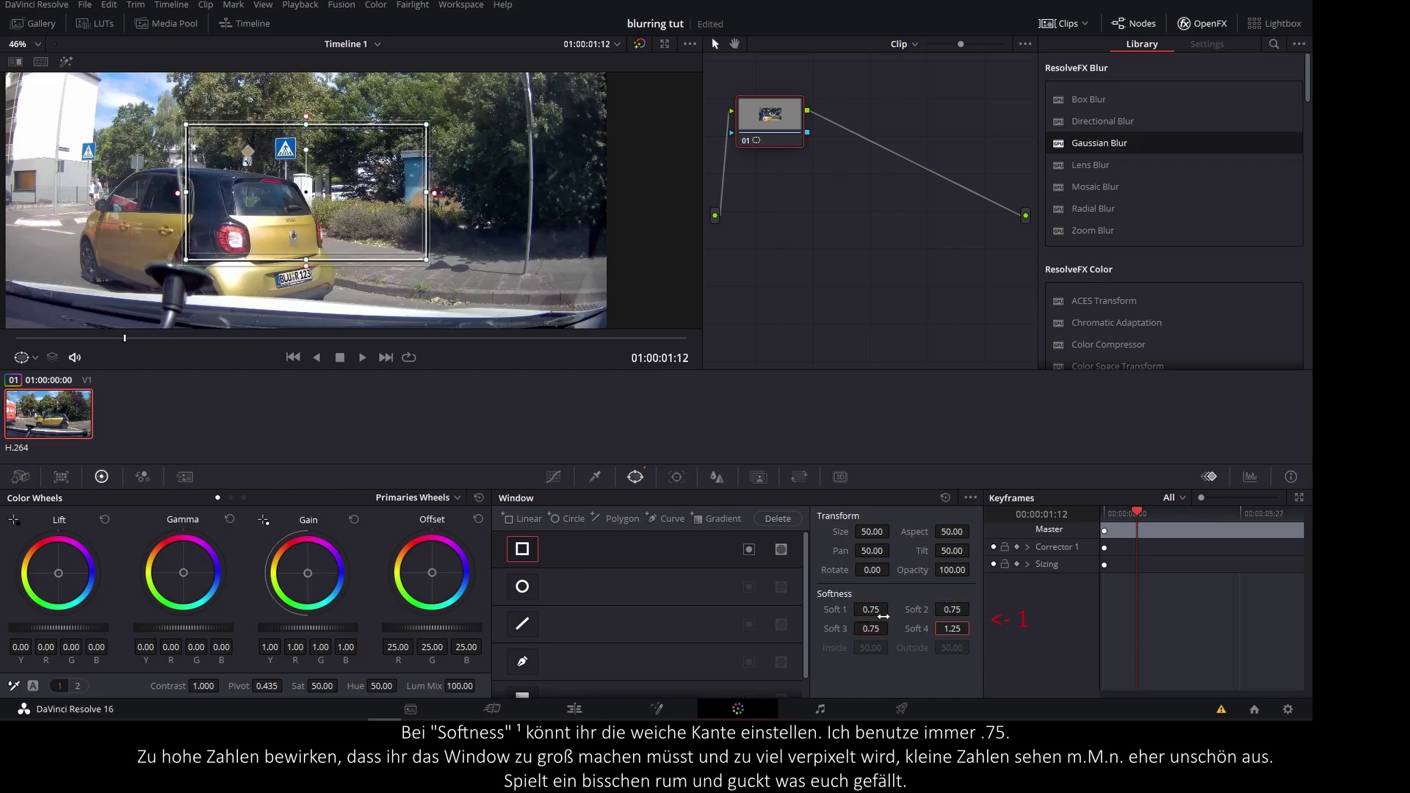
Step: Drag the rectangle window's edges to frame just the car's rear and bumper
{"action": "scroll", "coordinate": [357, 190], "scroll_direction": "up", "scroll_amount": 1}
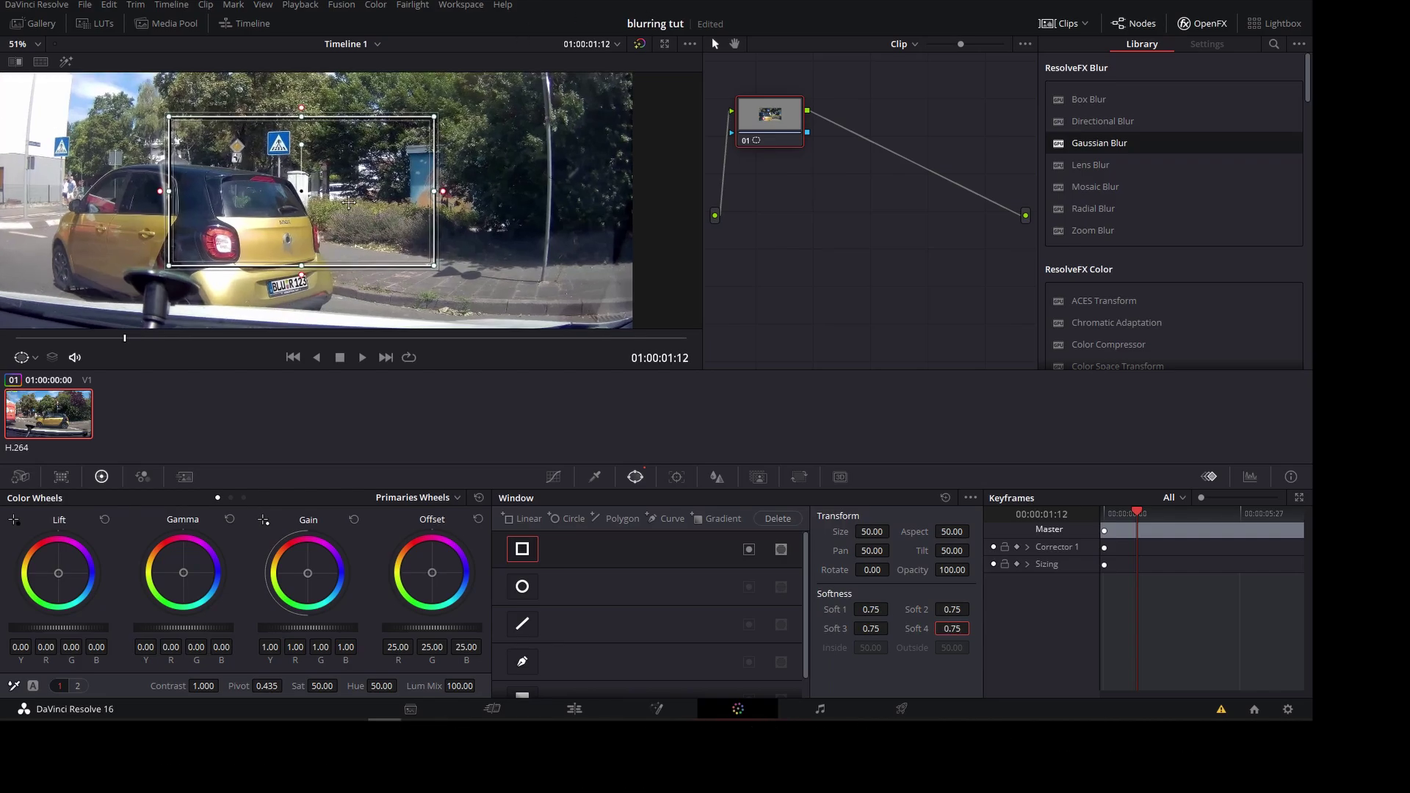
{"action": "mouse_move", "coordinate": [356, 195]}
{"action": "left_mouse_down"}
{"action": "mouse_move", "coordinate": [362, 212]}
{"action": "mouse_move", "coordinate": [371, 188]}
{"action": "left_mouse_up"}
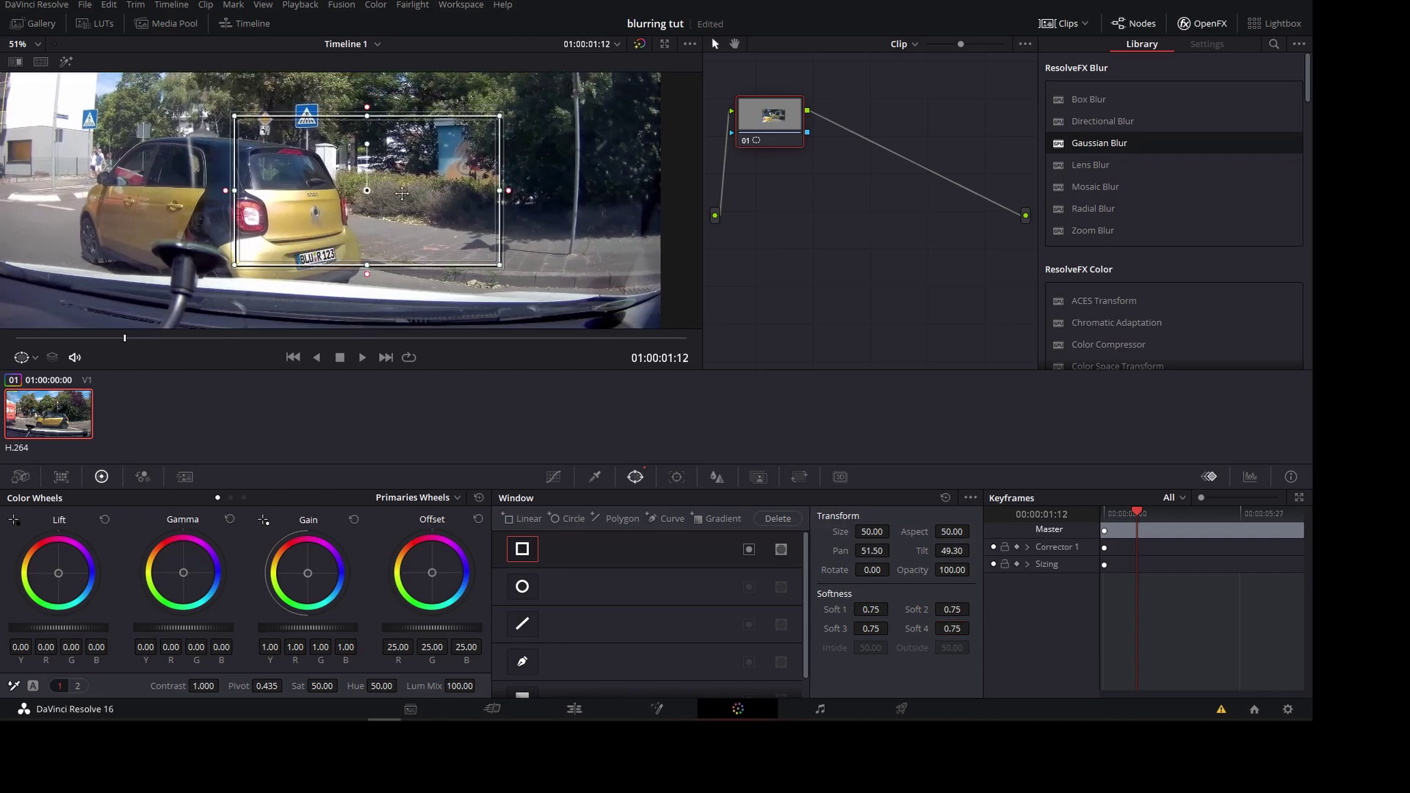
{"action": "left_click", "coordinate": [970, 498]}
{"action": "left_click", "coordinate": [1013, 608]}
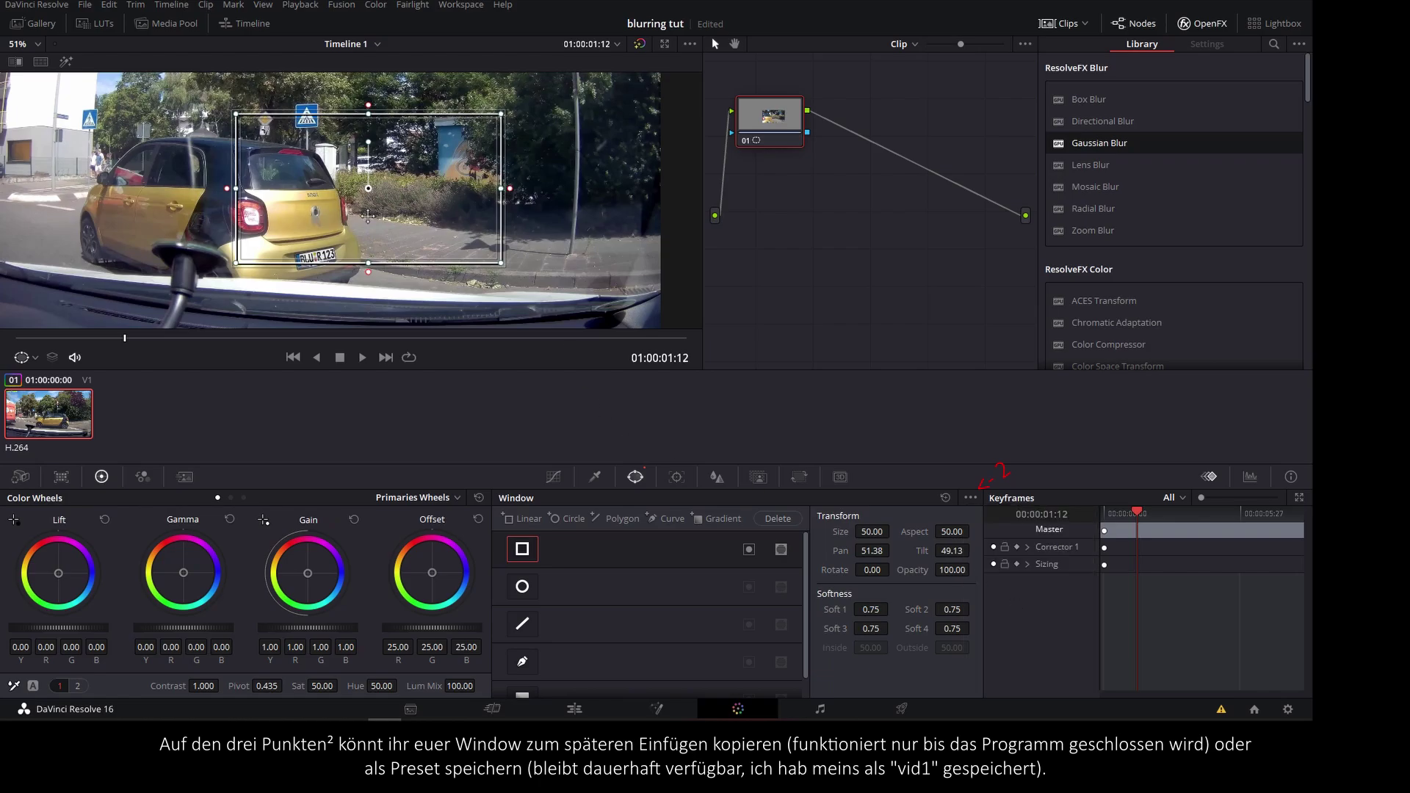
{"action": "left_click_drag", "start_coordinate": [368, 113], "coordinate": [368, 176]}
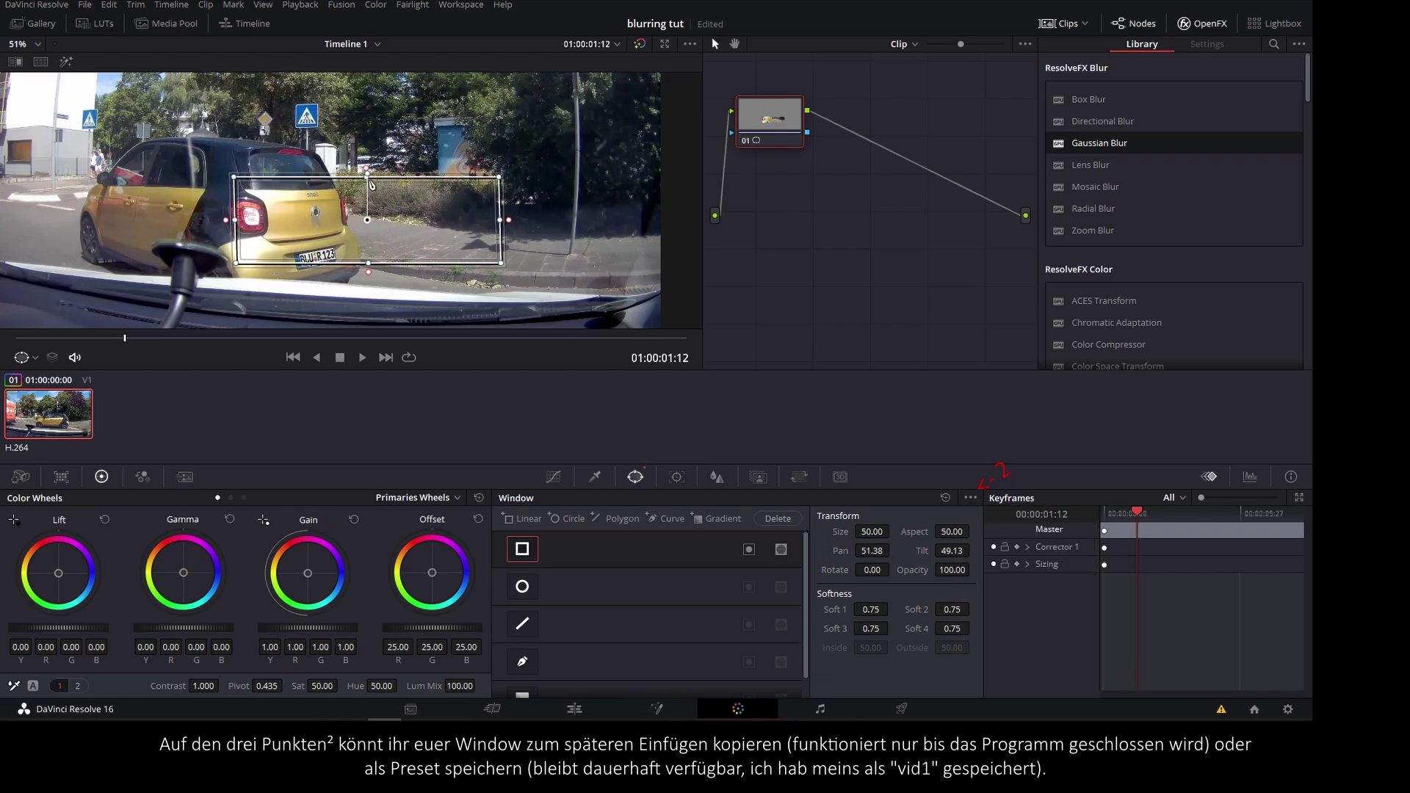
{"action": "left_click_drag", "start_coordinate": [391, 269], "coordinate": [391, 289]}
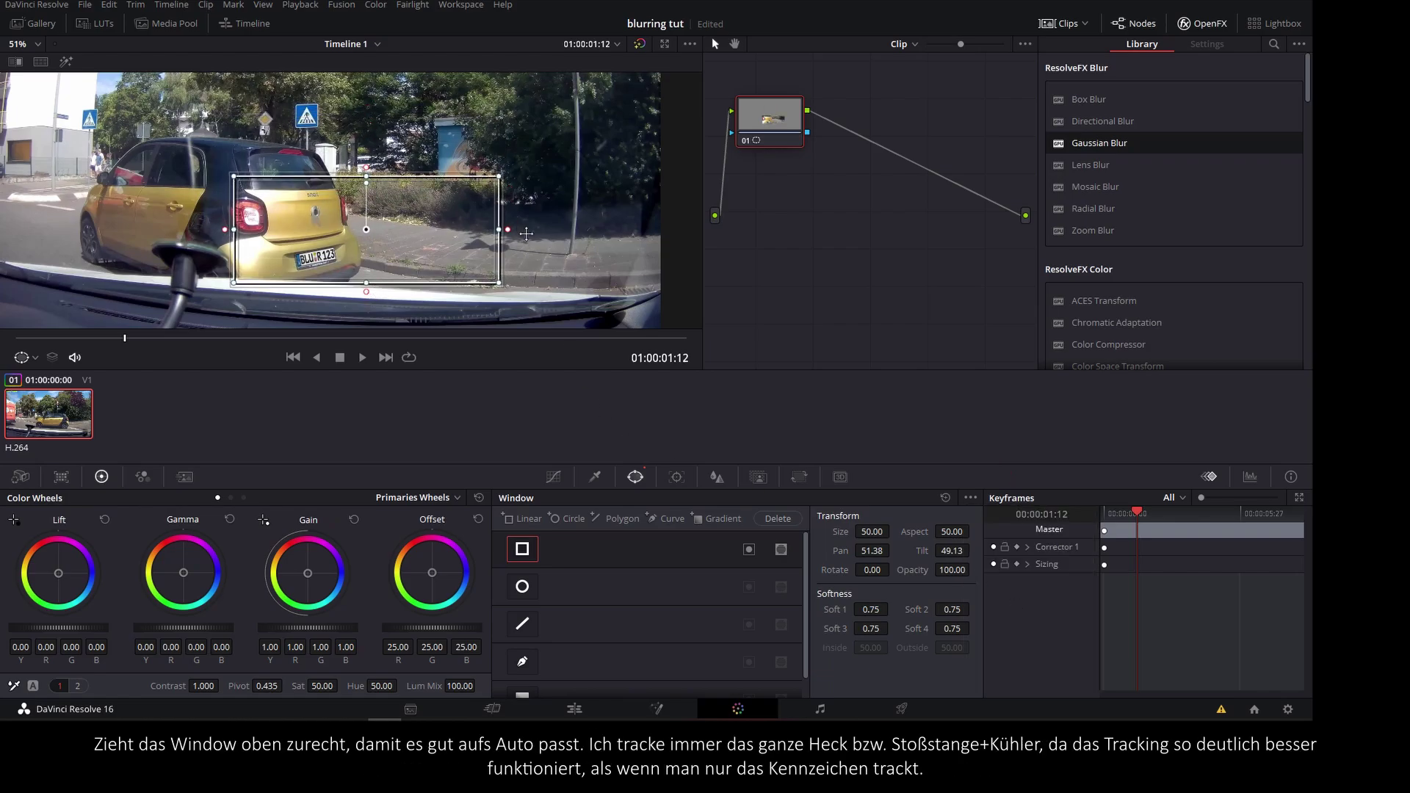
{"action": "left_click_drag", "start_coordinate": [505, 235], "coordinate": [356, 232]}
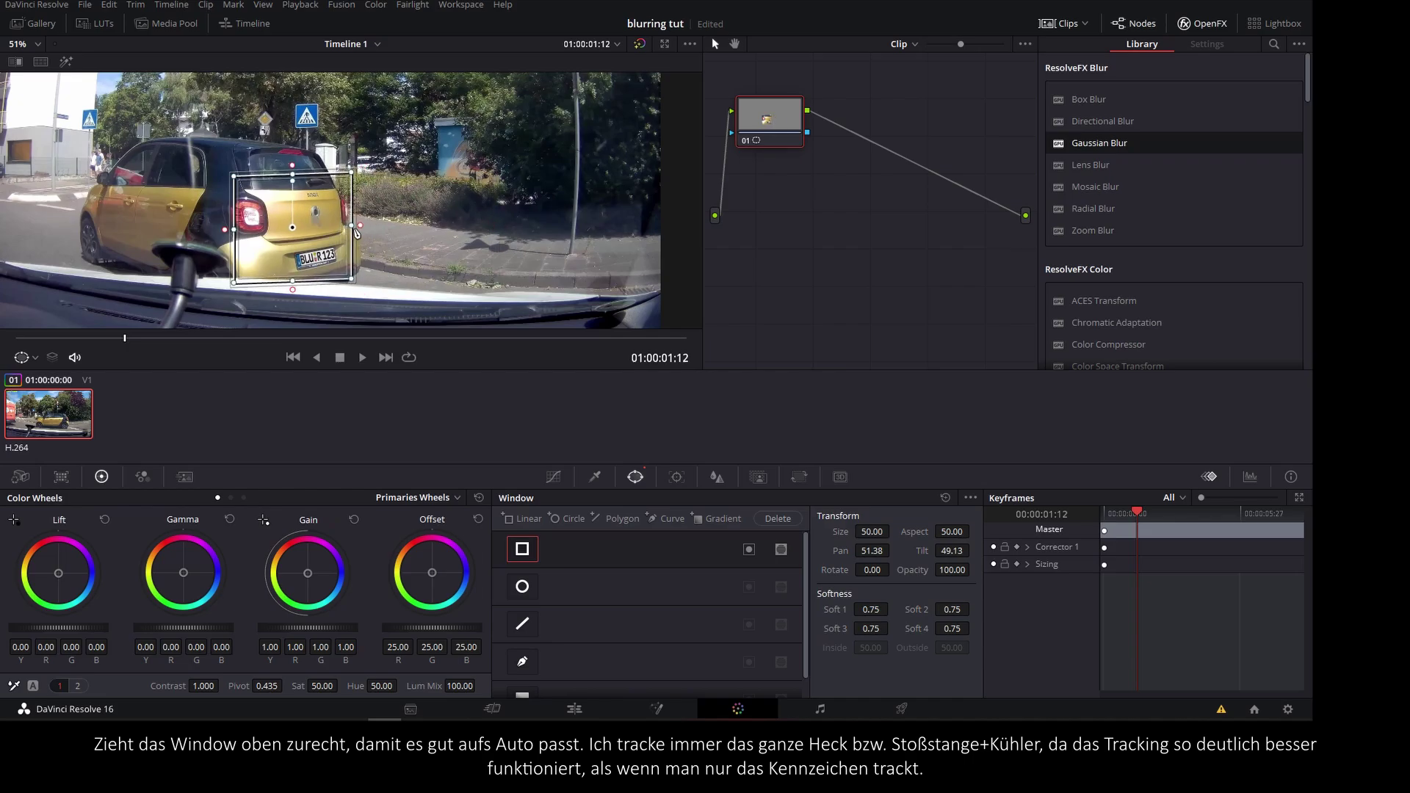
{"action": "left_click_drag", "start_coordinate": [300, 183], "coordinate": [291, 199]}
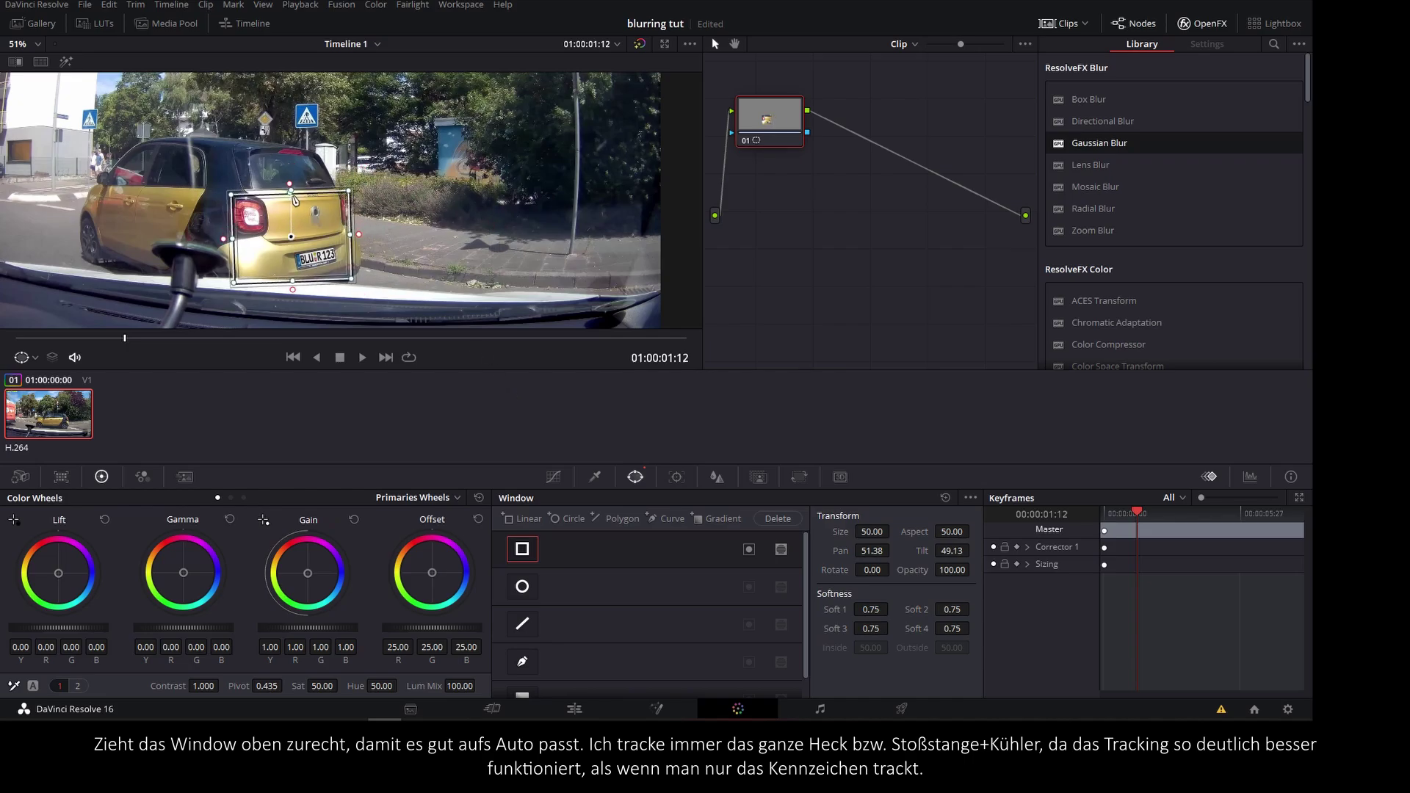
{"action": "left_click", "coordinate": [677, 477]}
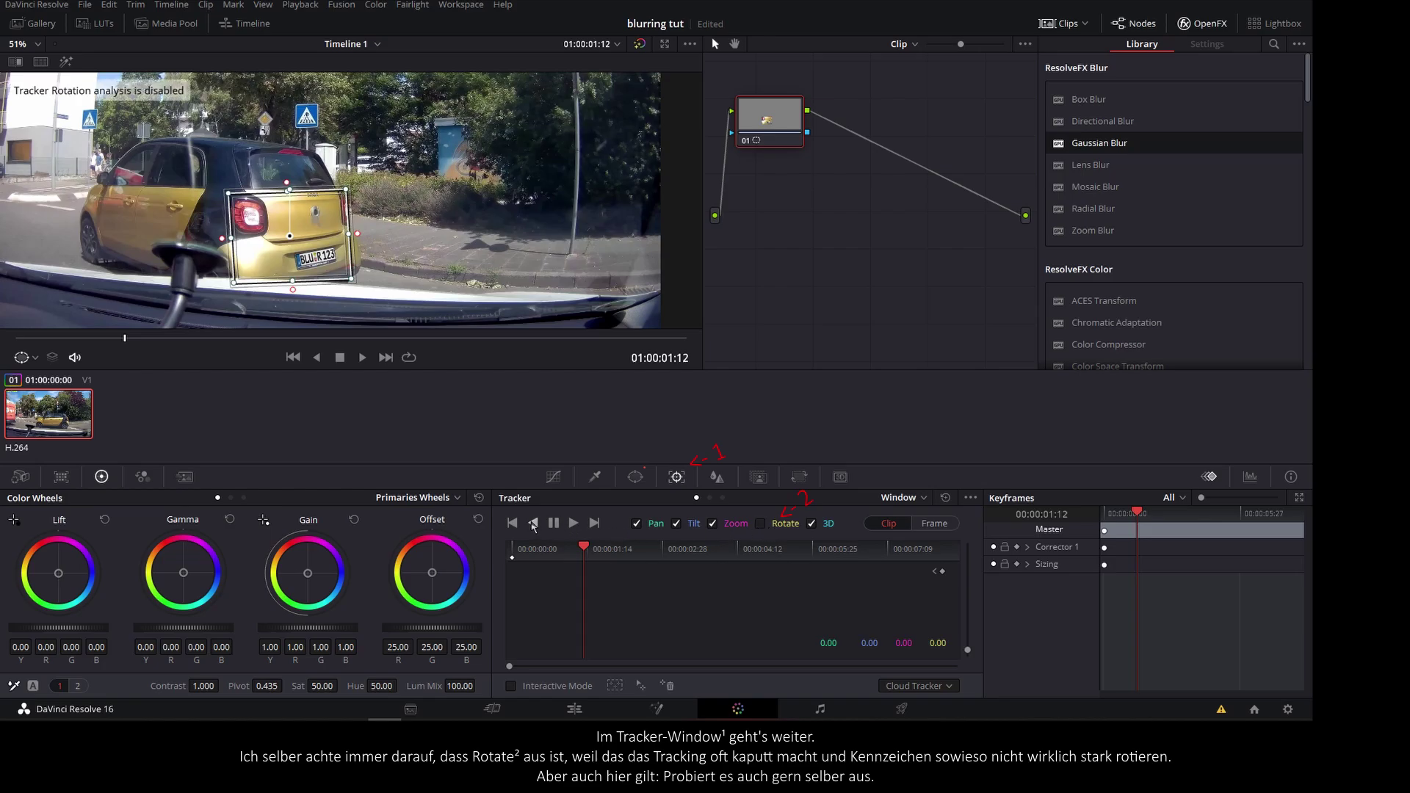
Step: Track the window in reverse to the clip start, then forward to the clip end
{"action": "left_click", "coordinate": [533, 523]}
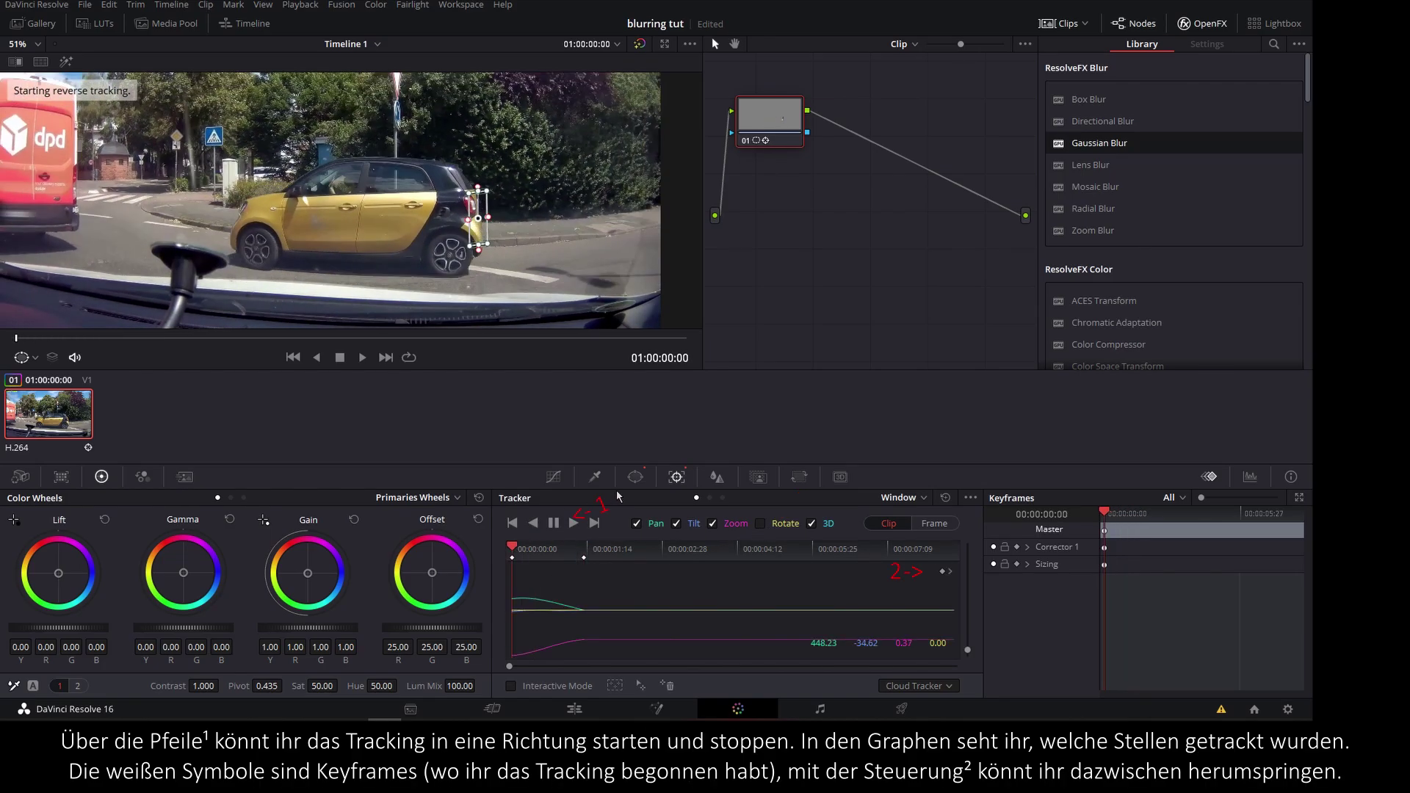
{"action": "left_click", "coordinate": [950, 571]}
{"action": "left_click", "coordinate": [574, 523]}
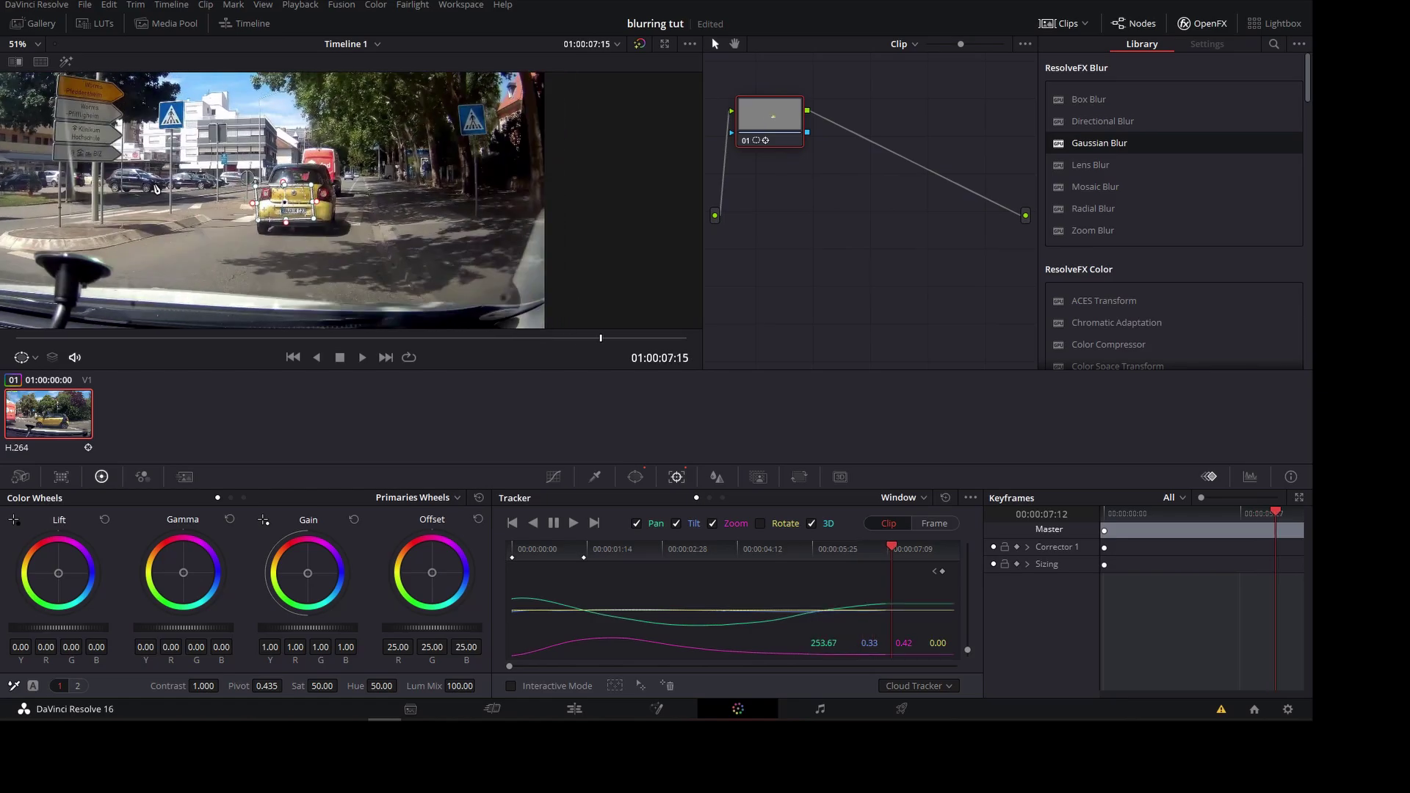
{"action": "scroll", "coordinate": [329, 257], "scroll_direction": "up", "scroll_amount": 3}
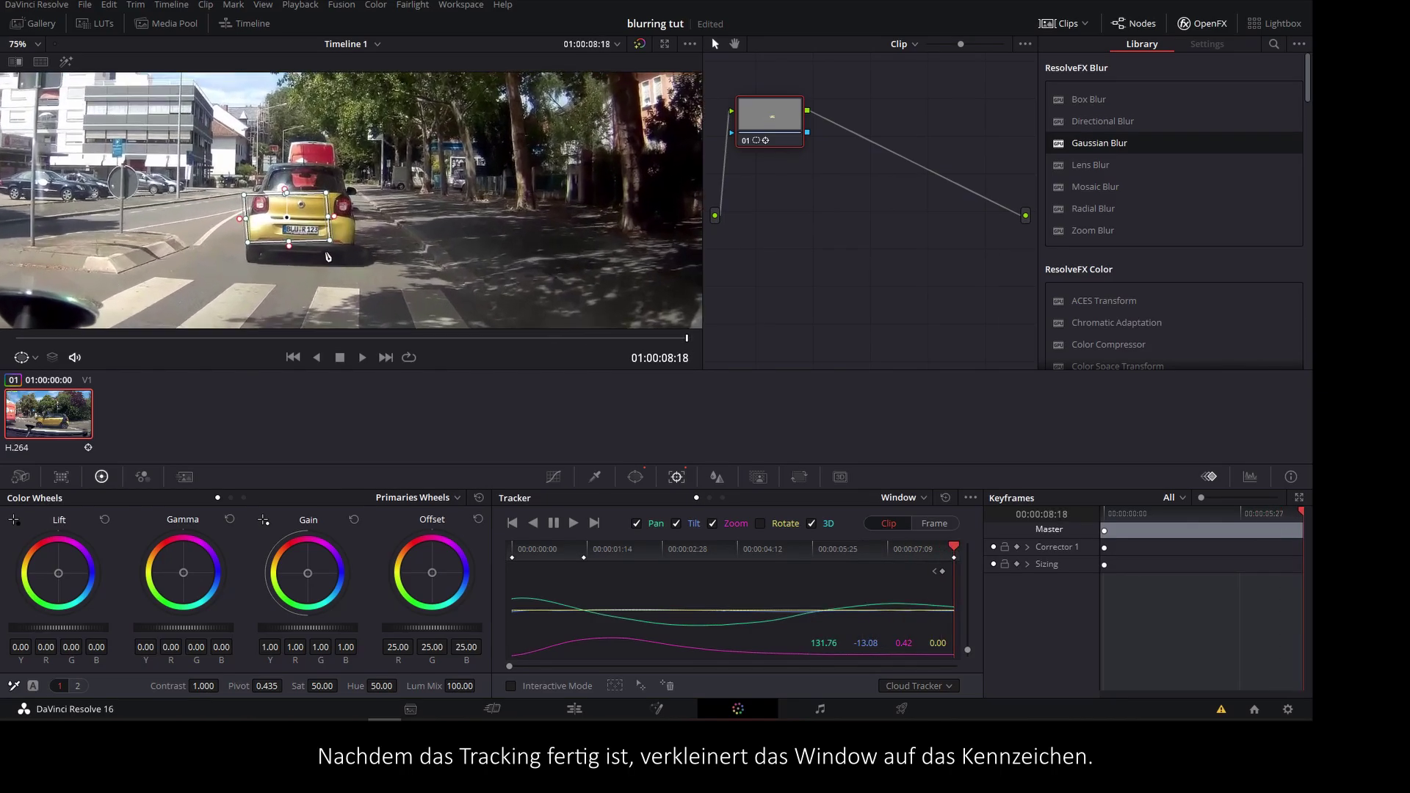
Step: Shrink the tracked window to fit only the licence plate and scrub back to verify it
{"action": "scroll", "coordinate": [328, 257], "scroll_direction": "up", "scroll_amount": 2}
{"action": "left_click_drag", "start_coordinate": [288, 227], "coordinate": [323, 224]}
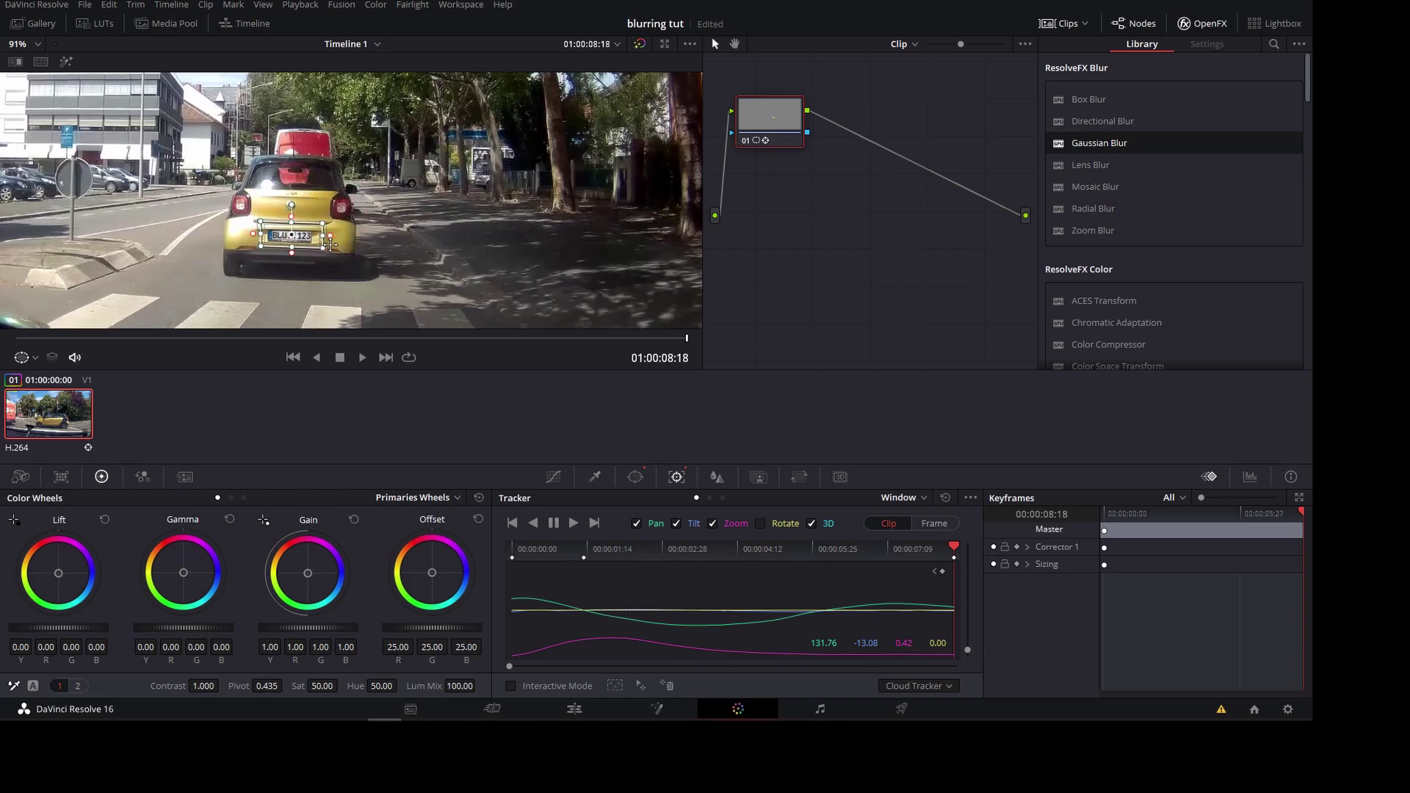
{"action": "left_click_drag", "start_coordinate": [300, 244], "coordinate": [297, 242]}
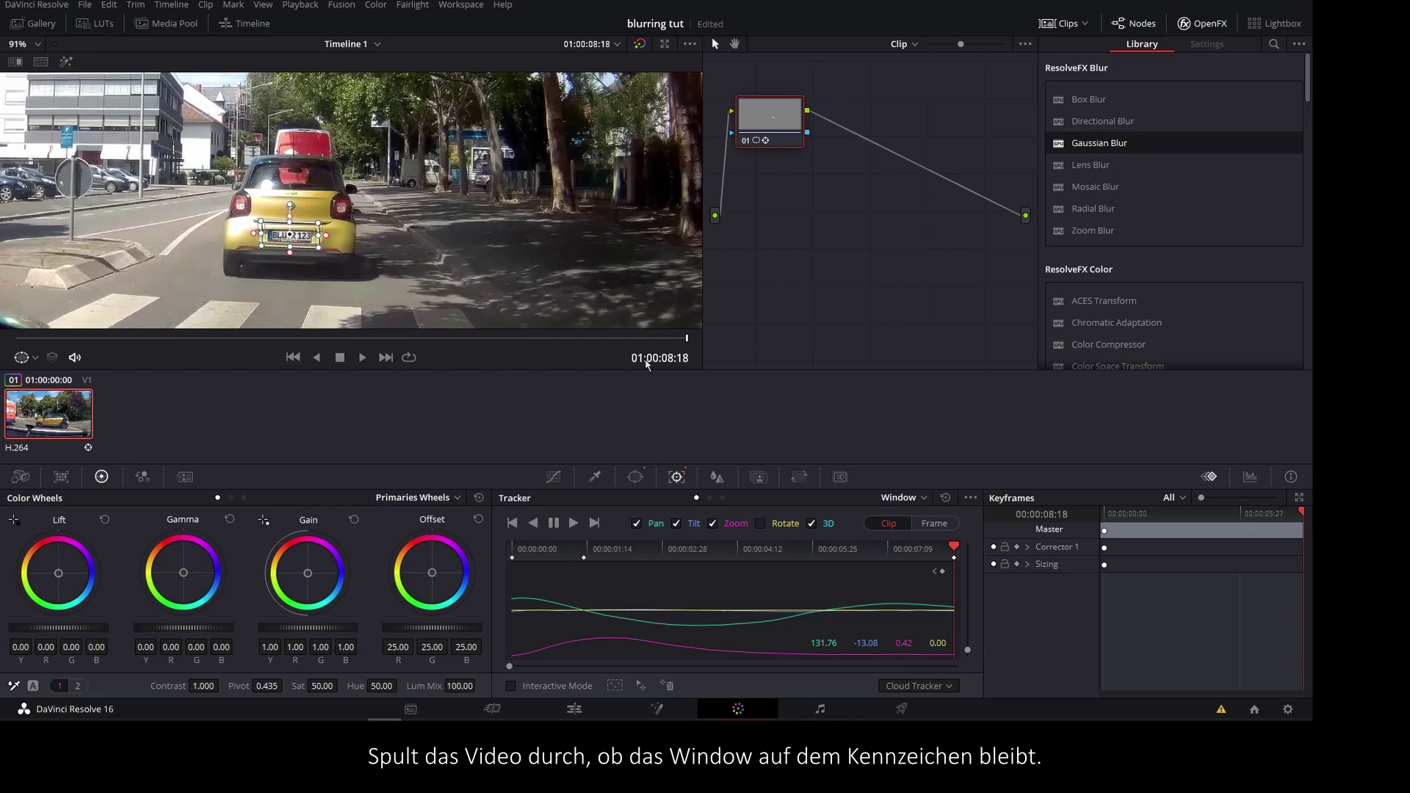
{"action": "left_click_drag", "start_coordinate": [678, 338], "coordinate": [294, 338]}
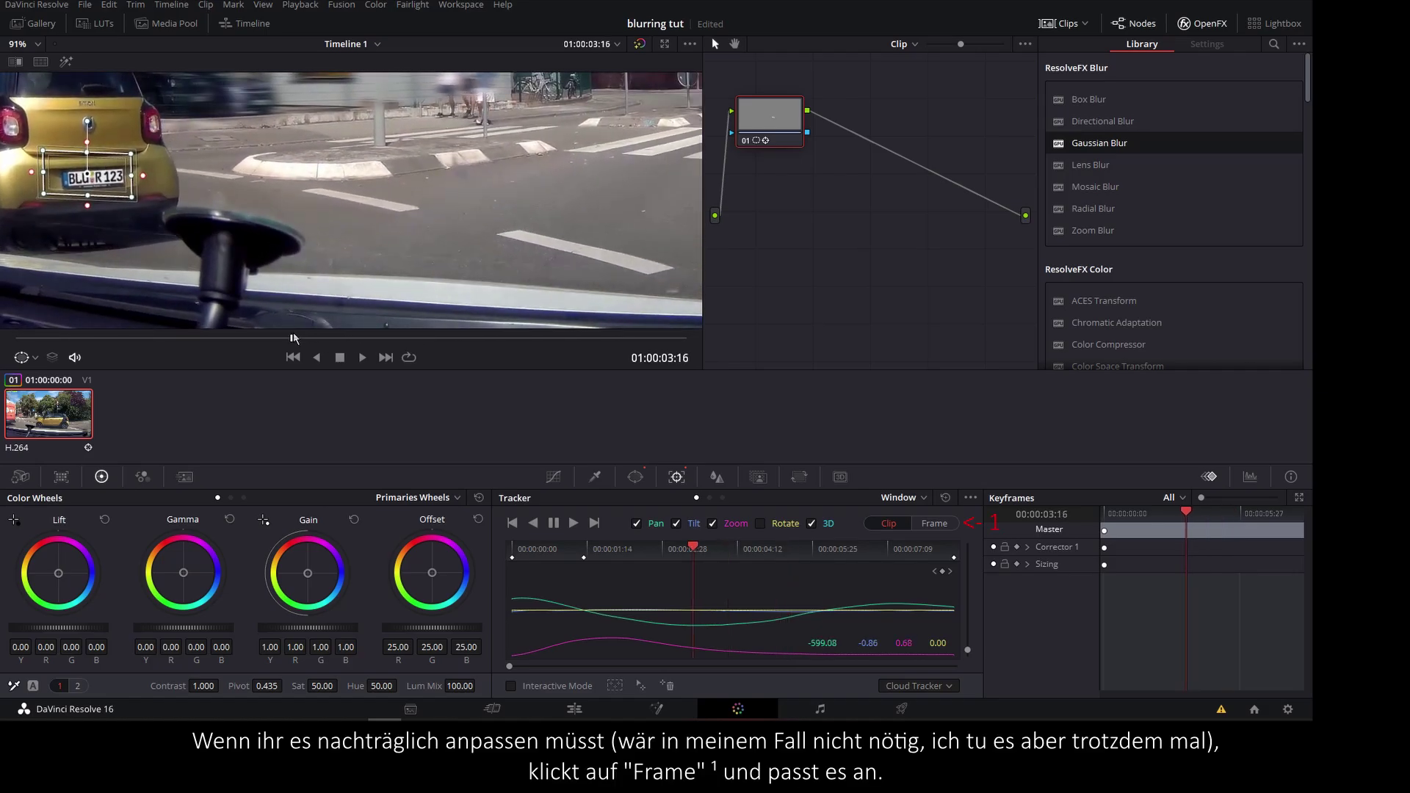
Step: In Frame mode, reposition the plate window on drifting frames near 1 second, then return to the start
{"action": "left_click", "coordinate": [934, 523]}
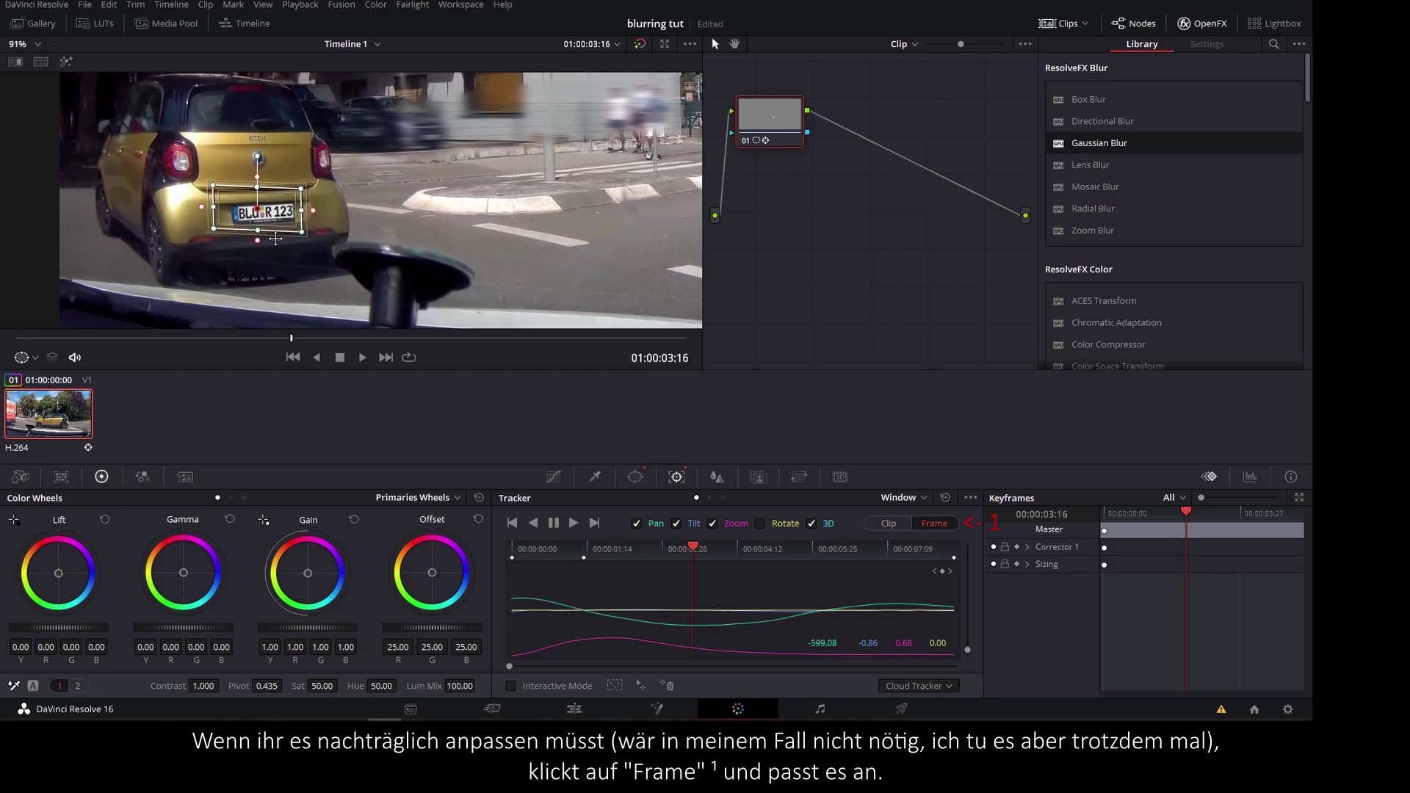
{"action": "left_click_drag", "start_coordinate": [275, 239], "coordinate": [324, 229]}
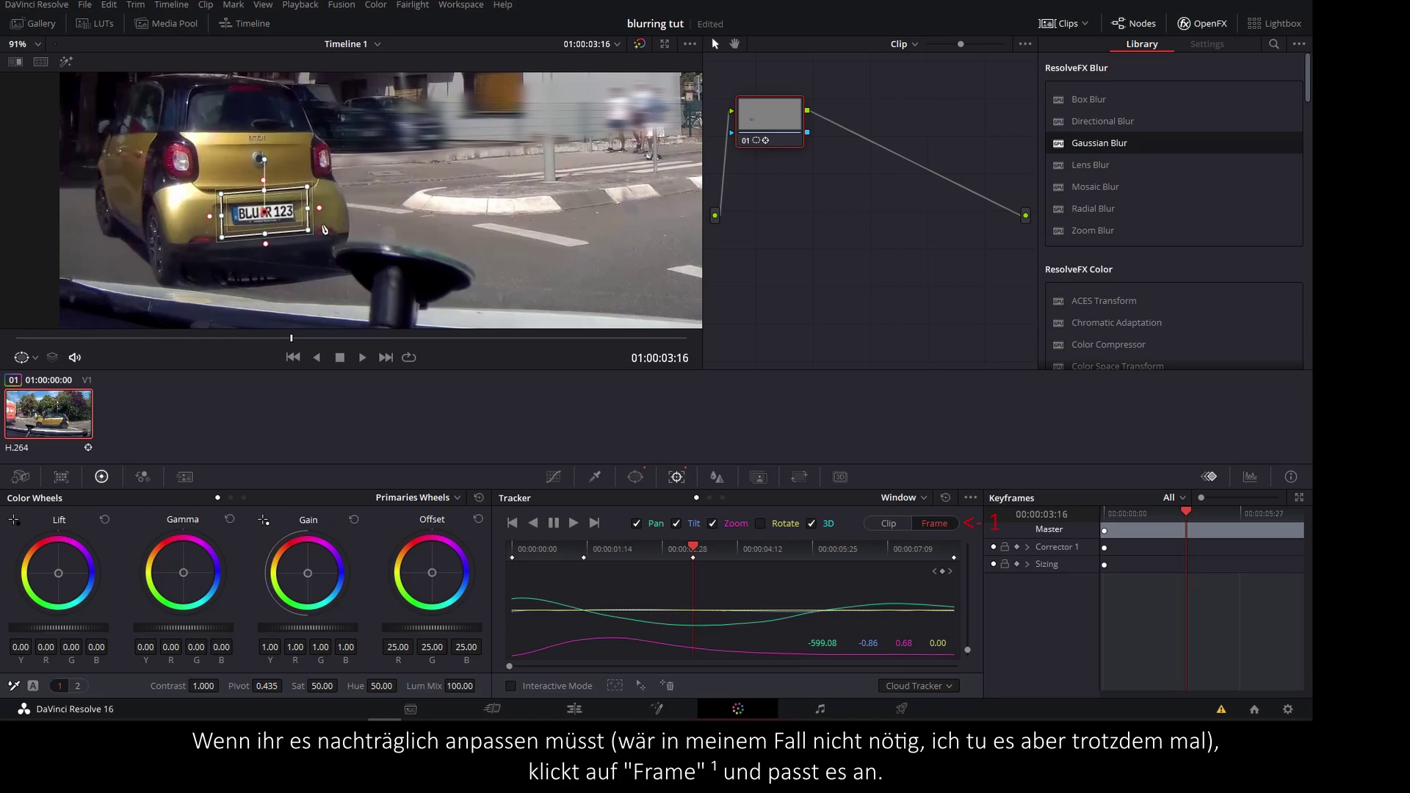
{"action": "left_click_drag", "start_coordinate": [692, 547], "coordinate": [592, 552]}
{"action": "left_click_drag", "start_coordinate": [561, 283], "coordinate": [641, 266]}
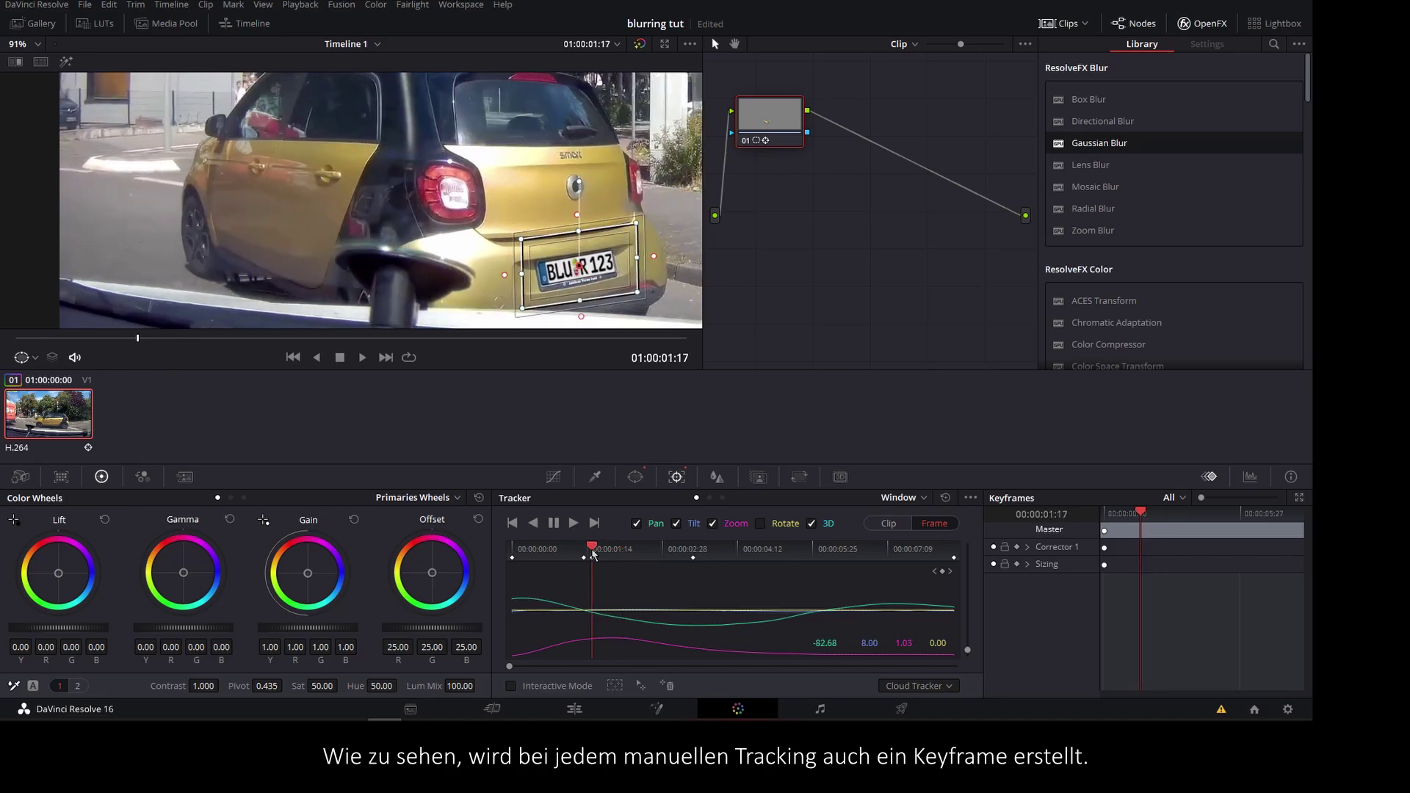
{"action": "left_click", "coordinate": [588, 551]}
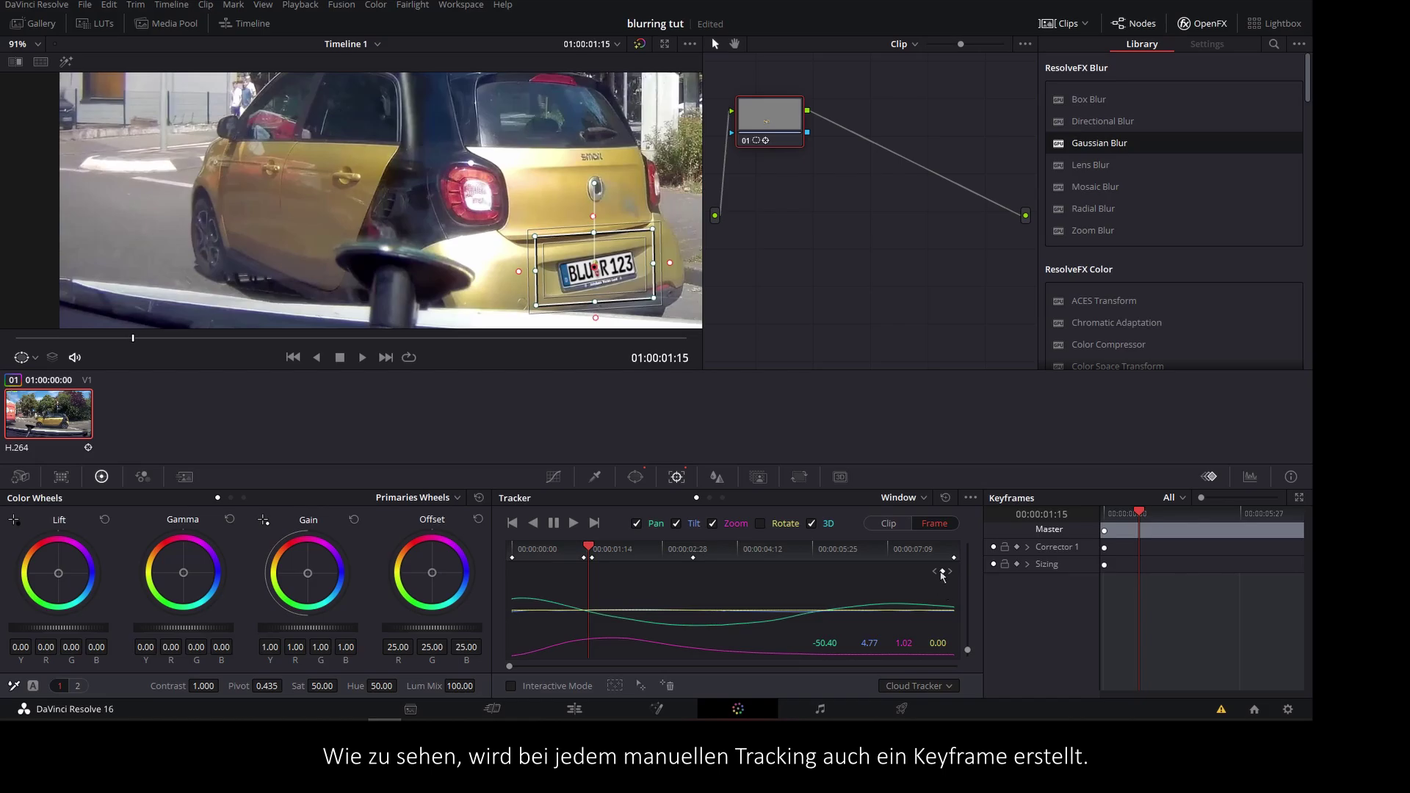
{"action": "left_click", "coordinate": [935, 571]}
{"action": "mouse_move", "coordinate": [680, 286]}
{"action": "left_mouse_down"}
{"action": "mouse_move", "coordinate": [641, 278]}
{"action": "mouse_move", "coordinate": [692, 273]}
{"action": "left_mouse_up"}
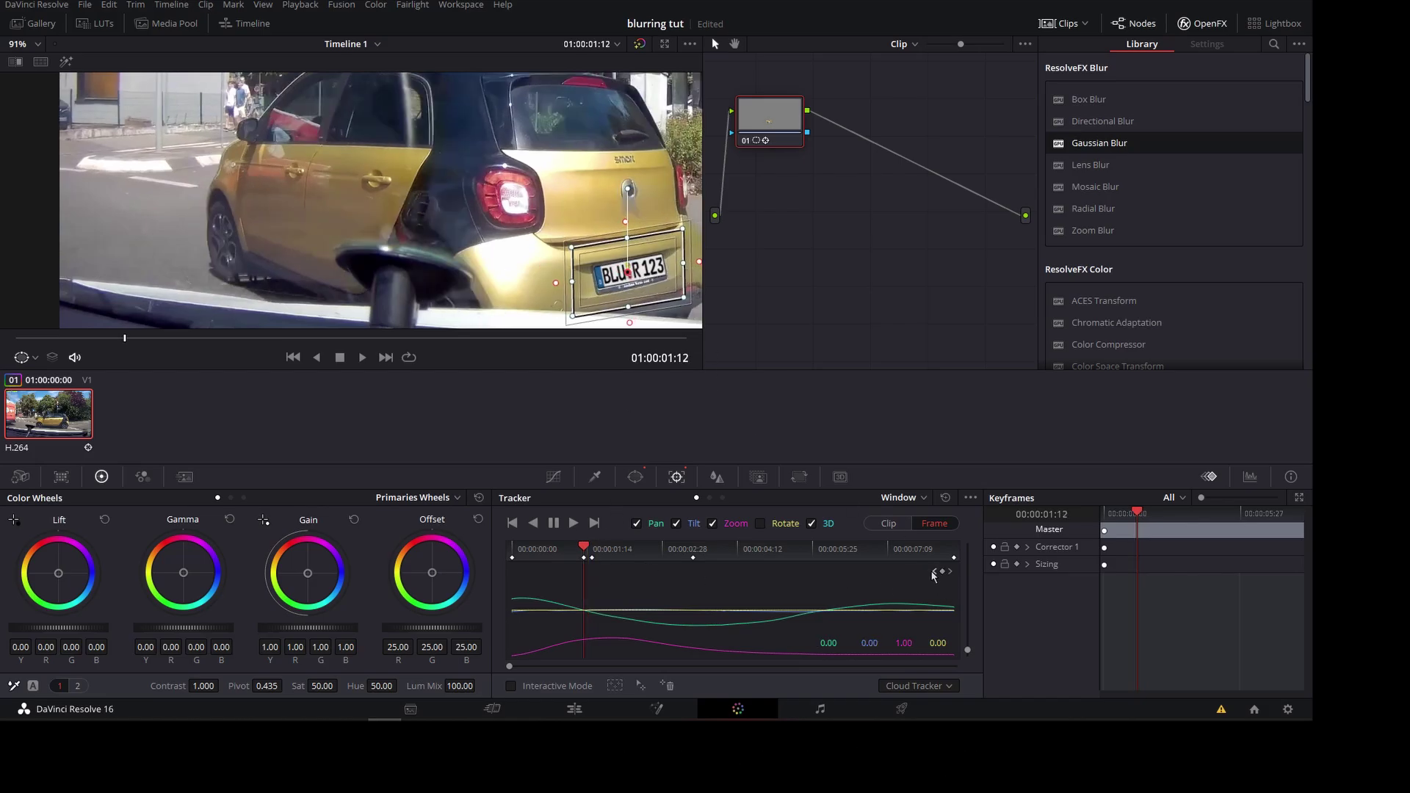
{"action": "key", "text": "Home"}
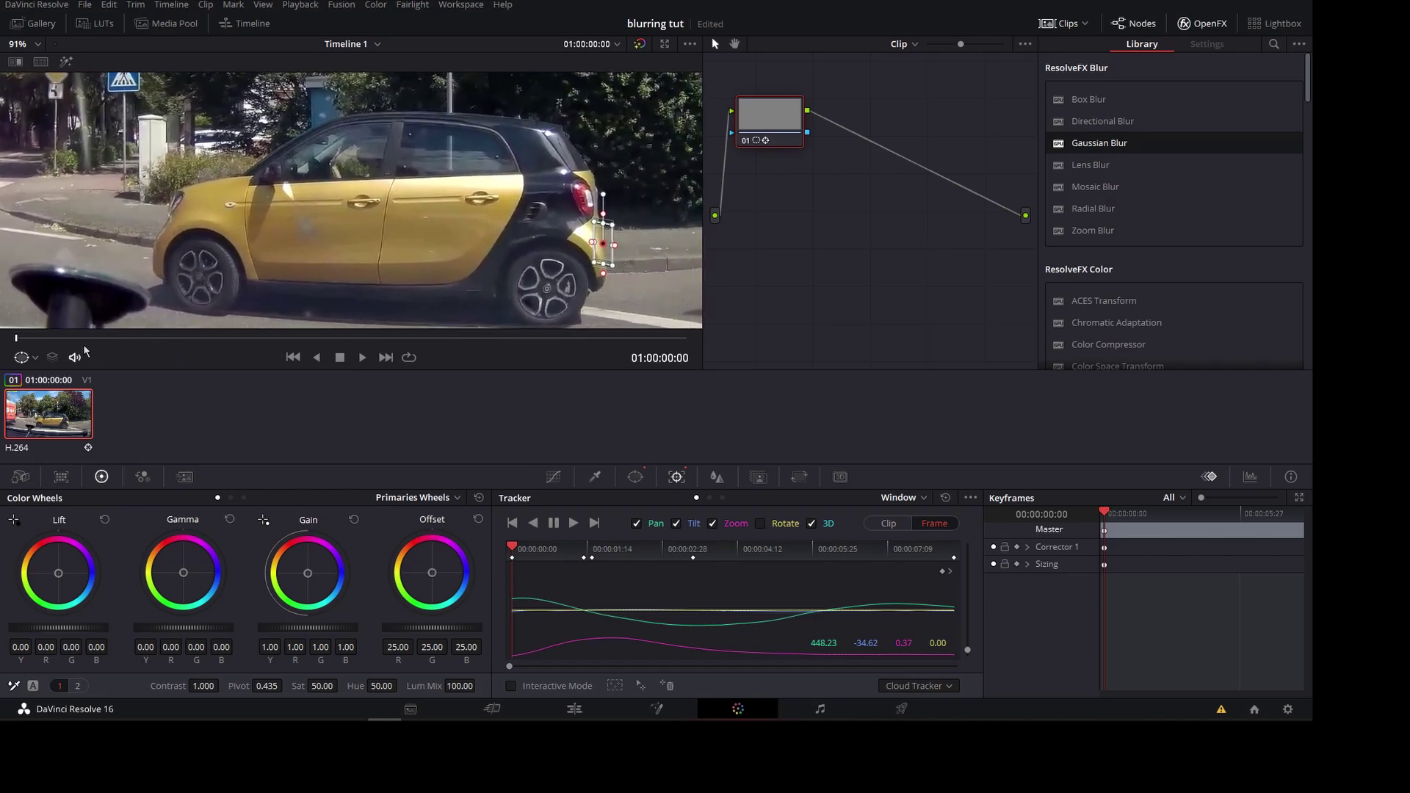
Step: Switch the tracker back to Clip mode and scrub the opening frames to check the plate window
{"action": "left_click_drag", "start_coordinate": [86, 338], "coordinate": [15, 339]}
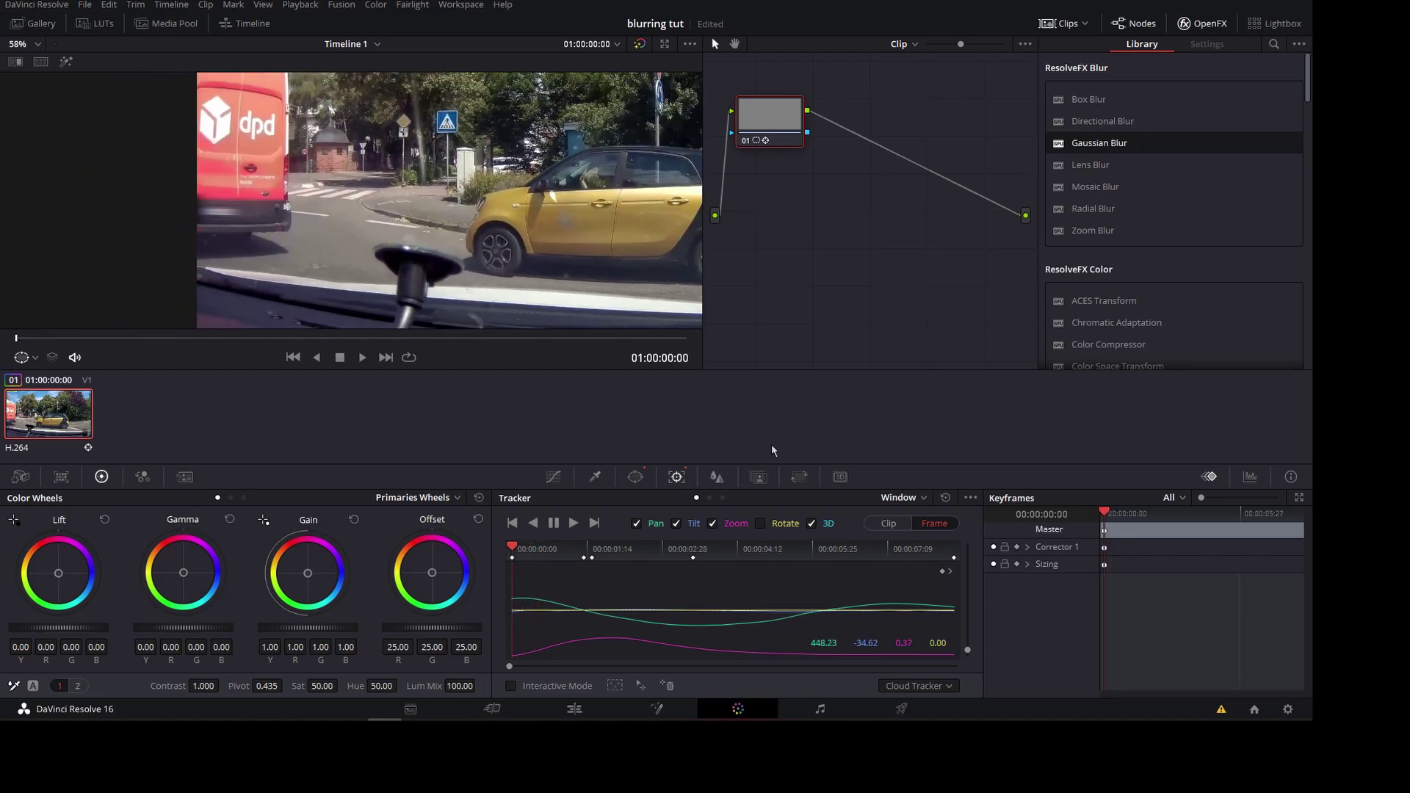
{"action": "left_click", "coordinate": [903, 530]}
{"action": "mouse_move", "coordinate": [15, 339]}
{"action": "left_mouse_down"}
{"action": "mouse_move", "coordinate": [622, 336]}
{"action": "mouse_move", "coordinate": [342, 320]}
{"action": "left_mouse_up"}
Step: Leave the Color page for the Edit page
{"action": "right_click", "coordinate": [341, 320]}
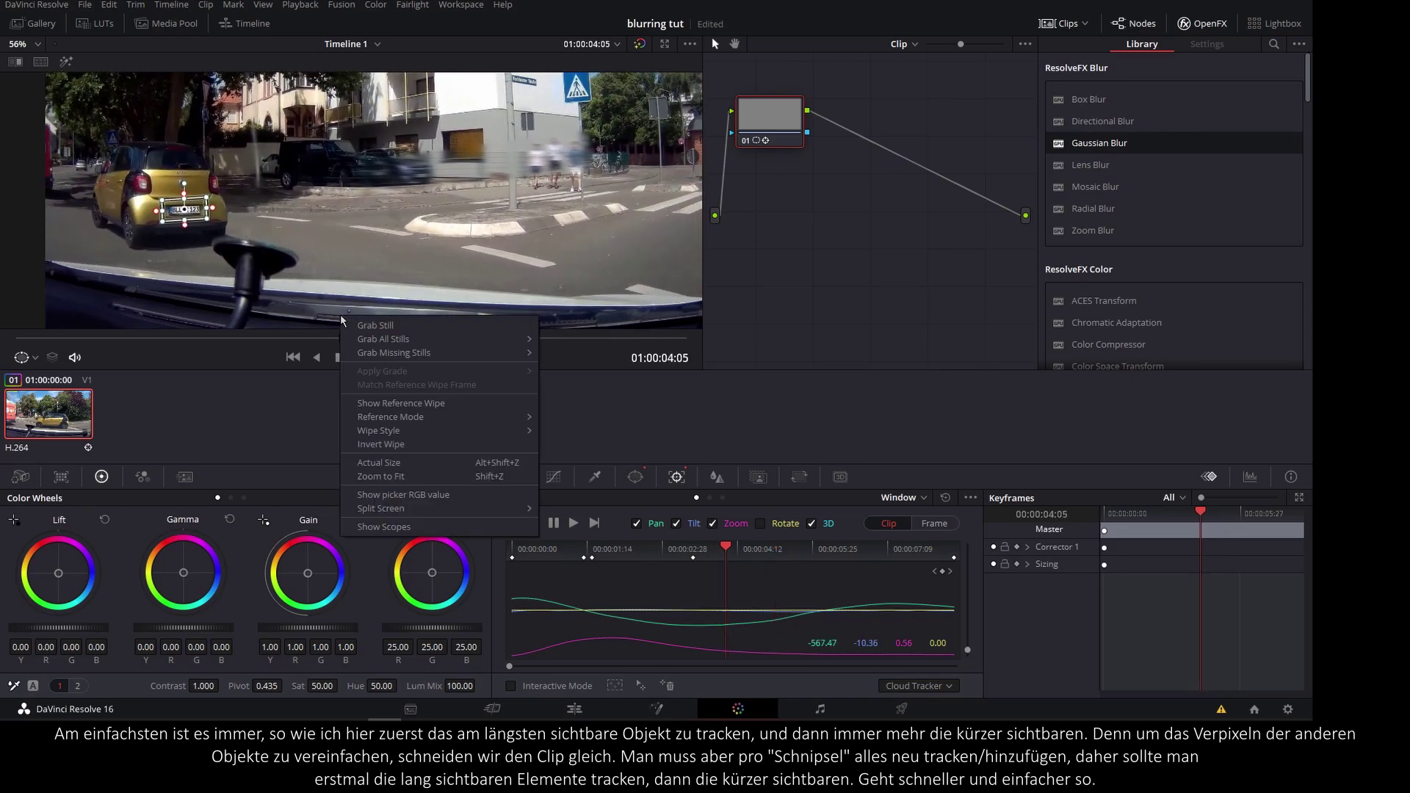
{"action": "left_click", "coordinate": [481, 584]}
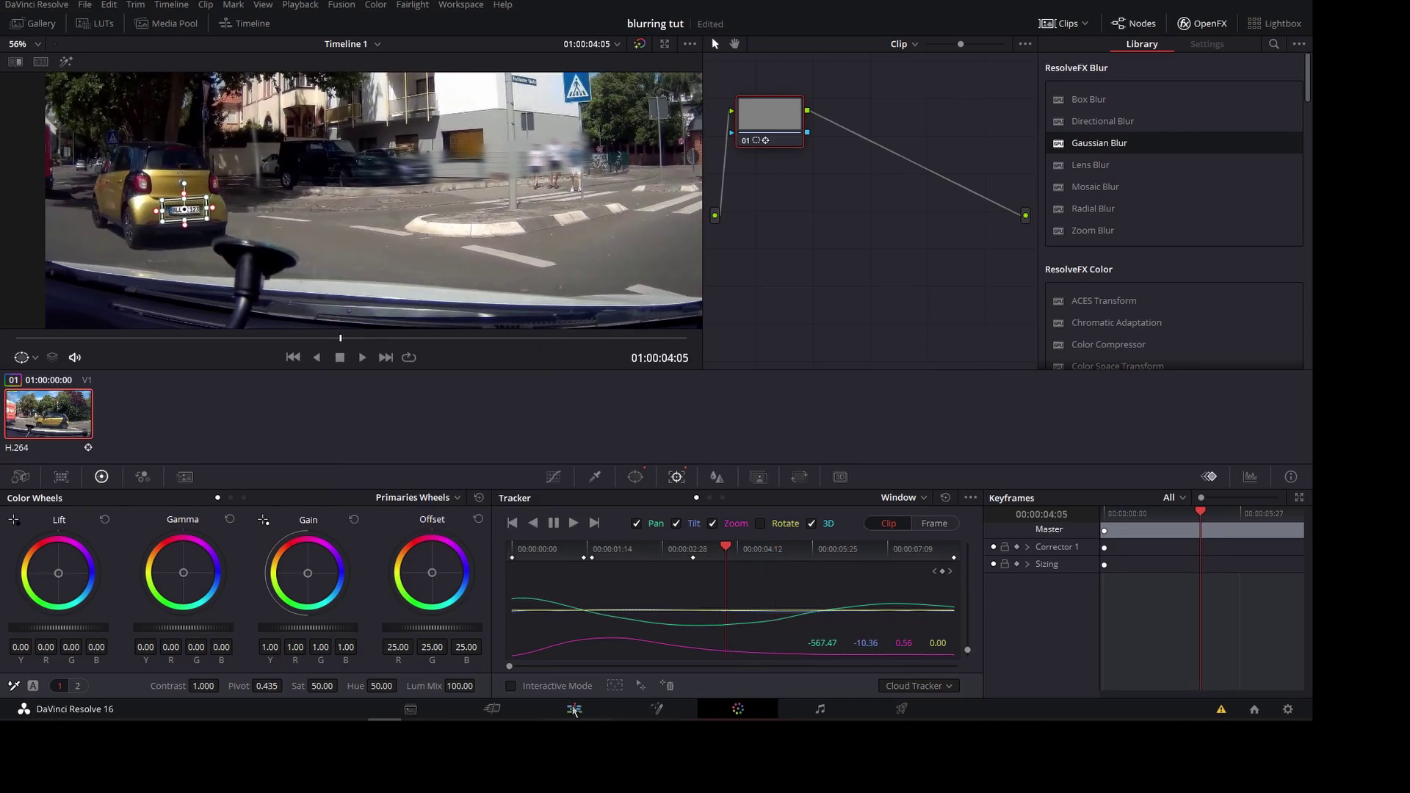
{"action": "left_click", "coordinate": [574, 709]}
Step: Blade the clip at 01:00:04:05 and 01:00:00:26, then return to the Color page
{"action": "left_click", "coordinate": [614, 418]}
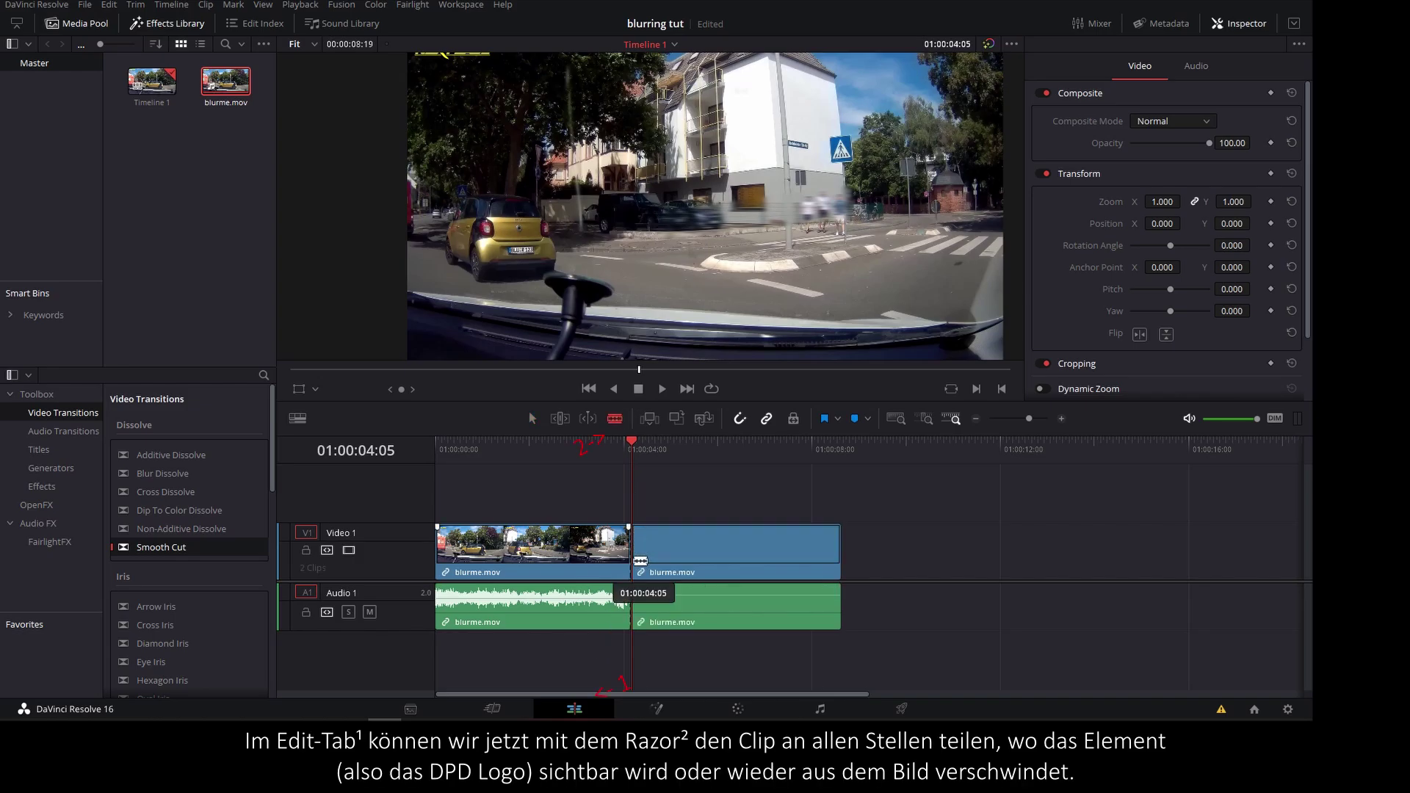
{"action": "left_click", "coordinate": [632, 549]}
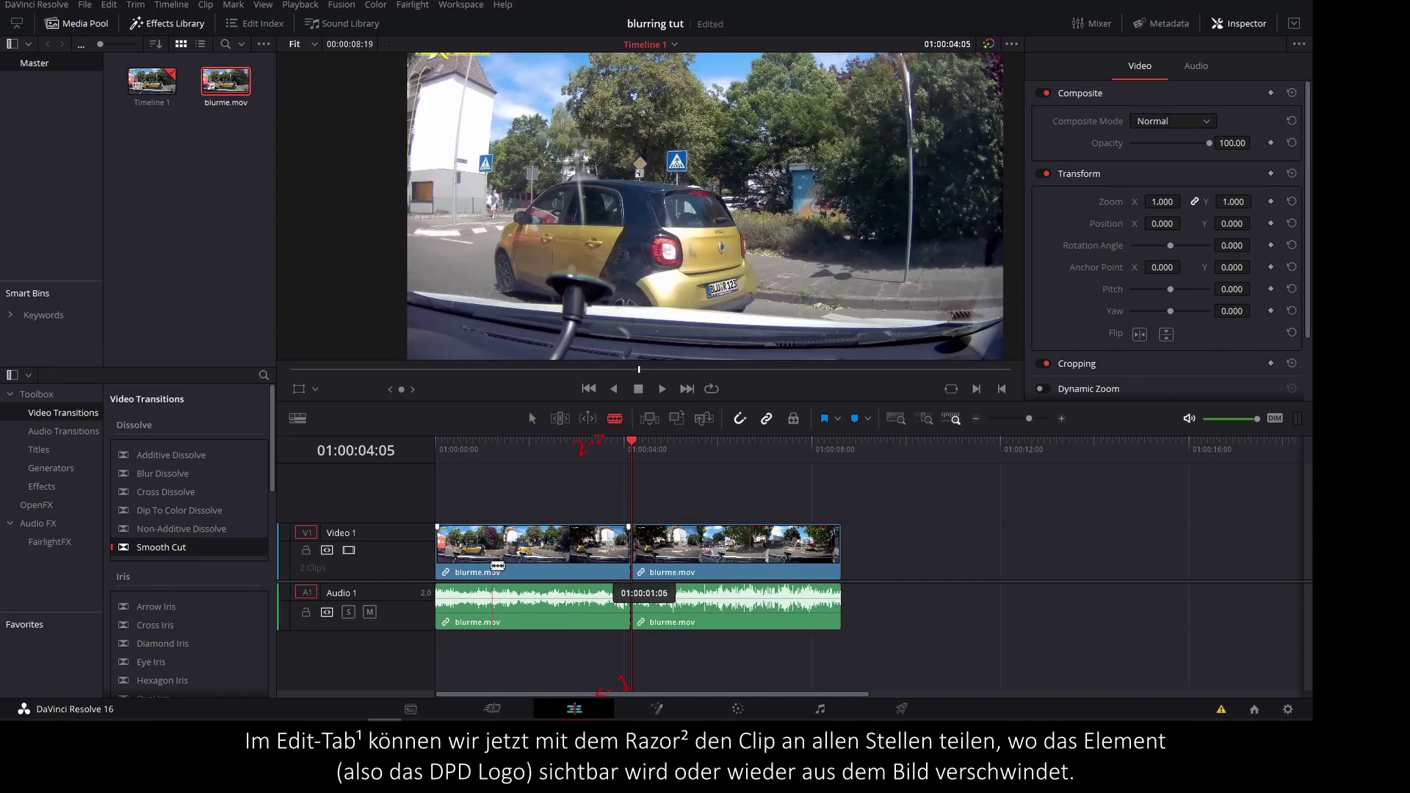
{"action": "left_click", "coordinate": [476, 572]}
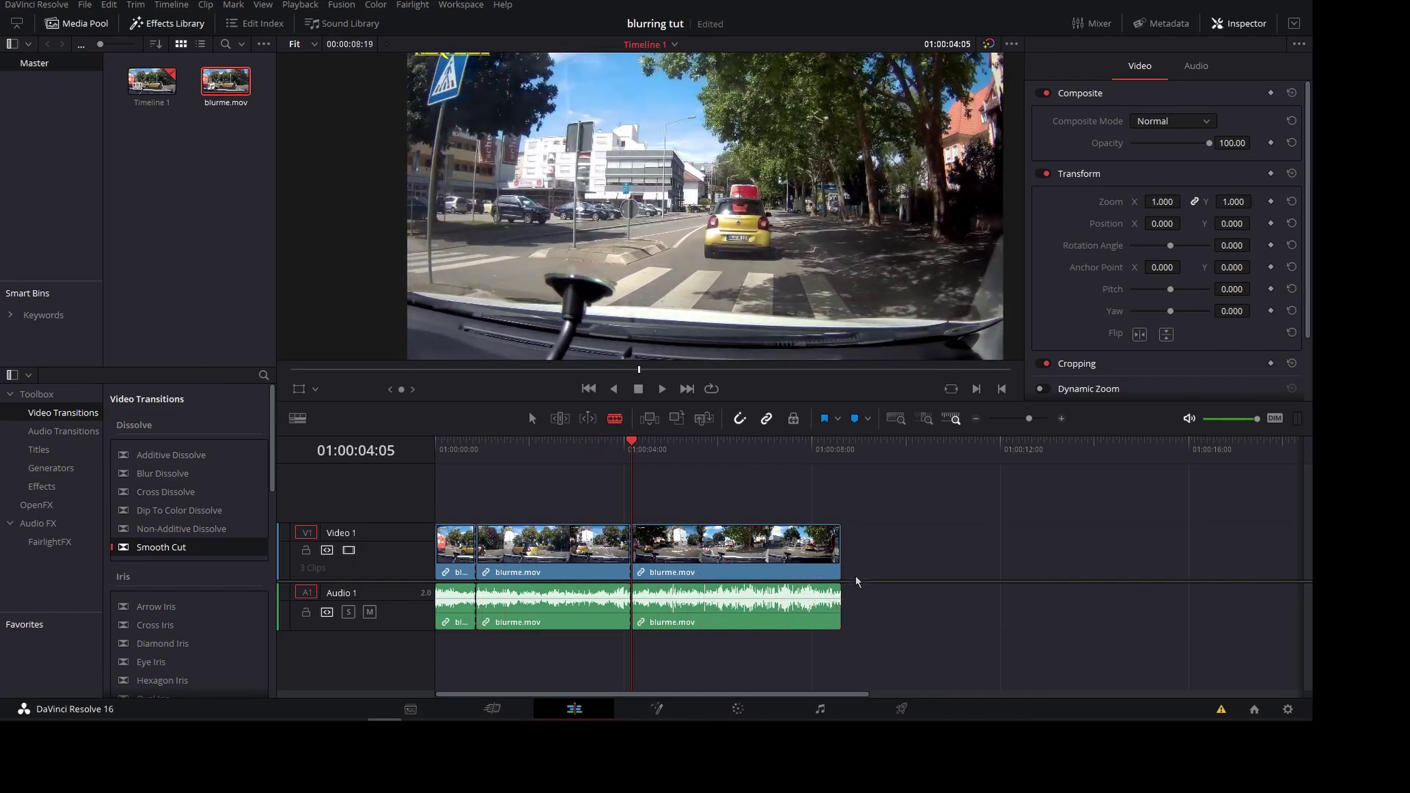
{"action": "left_click", "coordinate": [738, 709]}
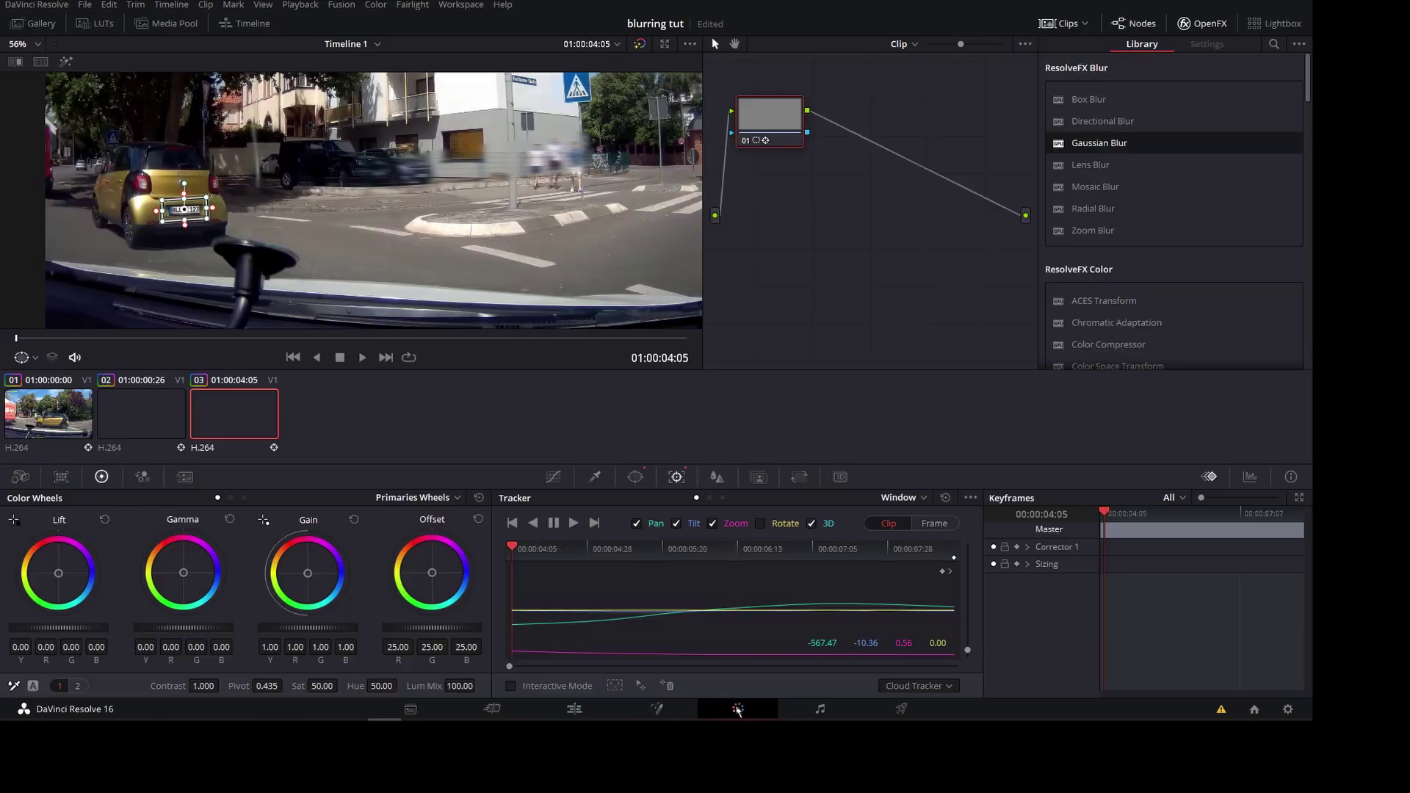
Step: Paste the rectangle window into clip 01 and move it over the van's dpd logo
{"action": "left_click", "coordinate": [81, 425]}
{"action": "left_click", "coordinate": [634, 477]}
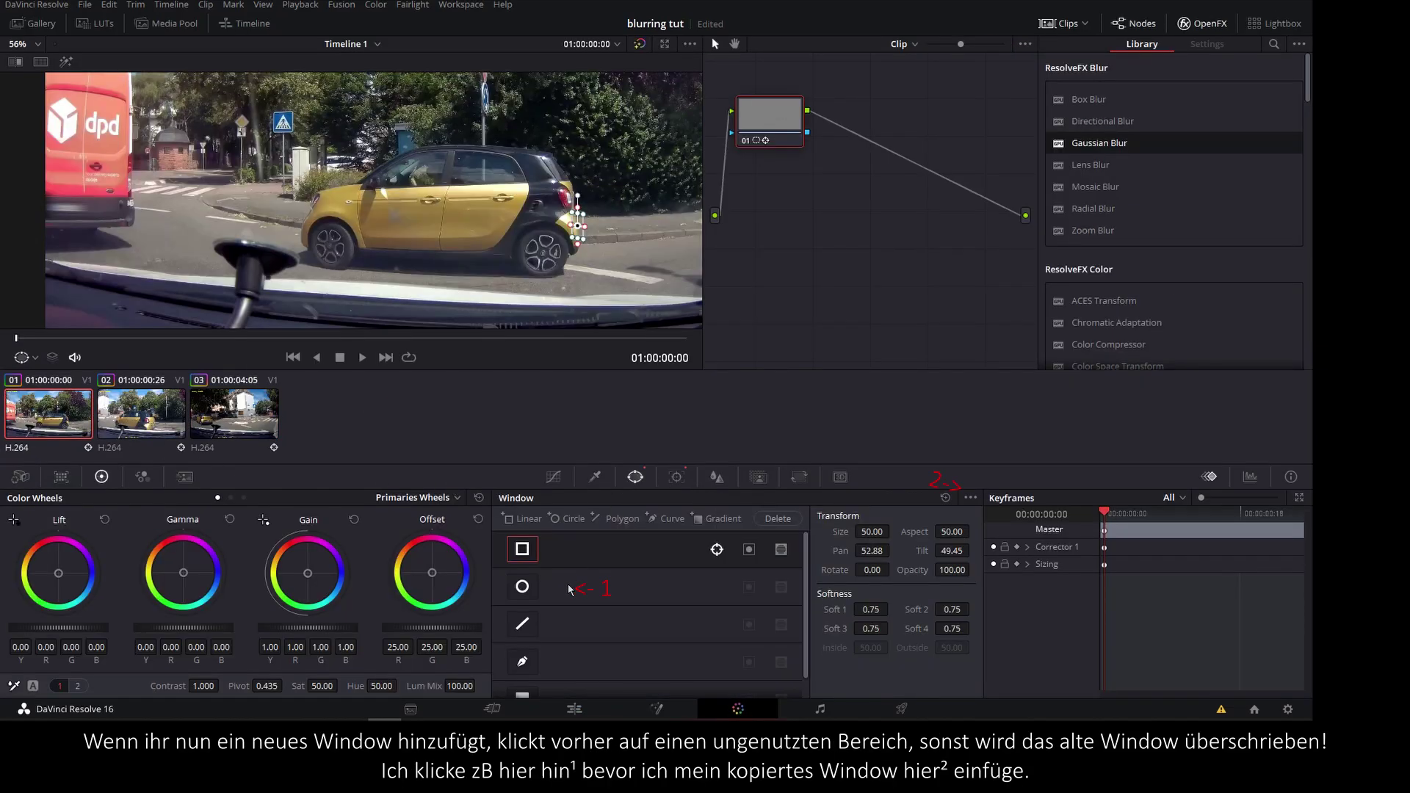
{"action": "left_click", "coordinate": [970, 497]}
{"action": "left_click", "coordinate": [1013, 578]}
{"action": "scroll", "coordinate": [241, 144], "scroll_direction": "up", "scroll_amount": 1}
{"action": "mouse_move", "coordinate": [578, 261]}
{"action": "left_mouse_down"}
{"action": "mouse_move", "coordinate": [302, 260]}
{"action": "mouse_move", "coordinate": [305, 192]}
{"action": "mouse_move", "coordinate": [406, 176]}
{"action": "mouse_move", "coordinate": [228, 158]}
{"action": "mouse_move", "coordinate": [180, 173]}
{"action": "left_mouse_up"}
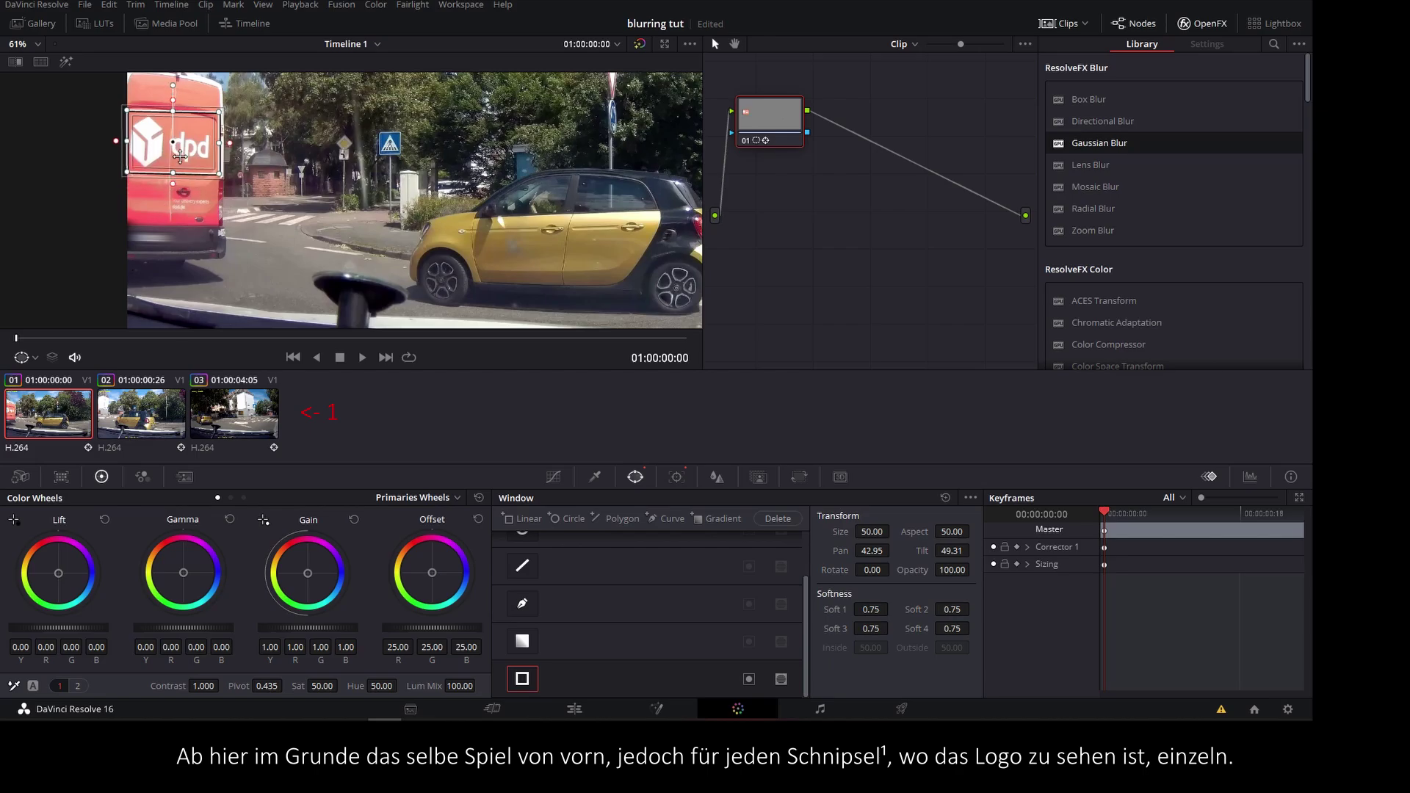
Step: Track the logo window forward through clip 01, then select clip 03
{"action": "left_click", "coordinate": [677, 477]}
{"action": "left_click", "coordinate": [573, 523]}
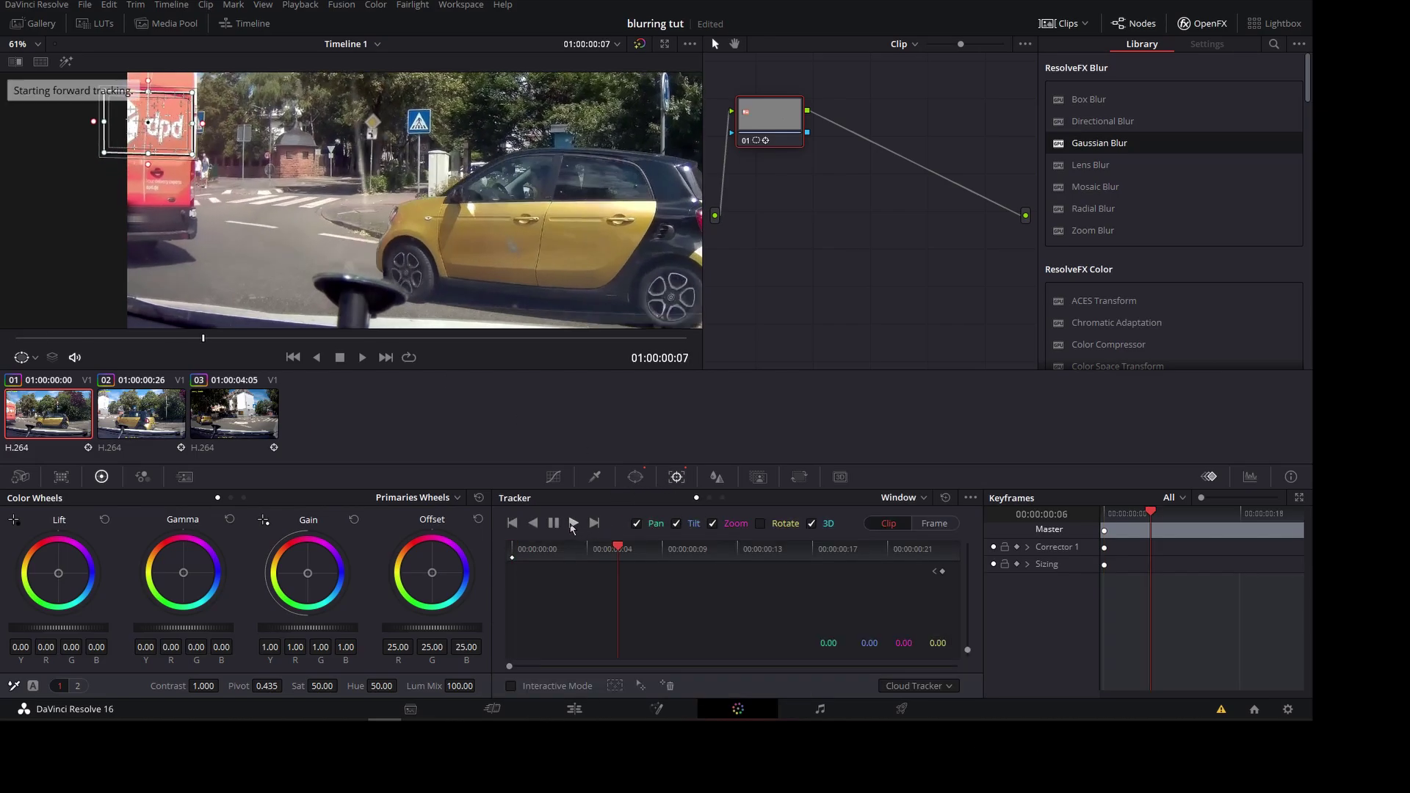
{"action": "mouse_move", "coordinate": [687, 337]}
{"action": "left_mouse_down"}
{"action": "mouse_move", "coordinate": [123, 338]}
{"action": "mouse_move", "coordinate": [11, 301]}
{"action": "left_mouse_up"}
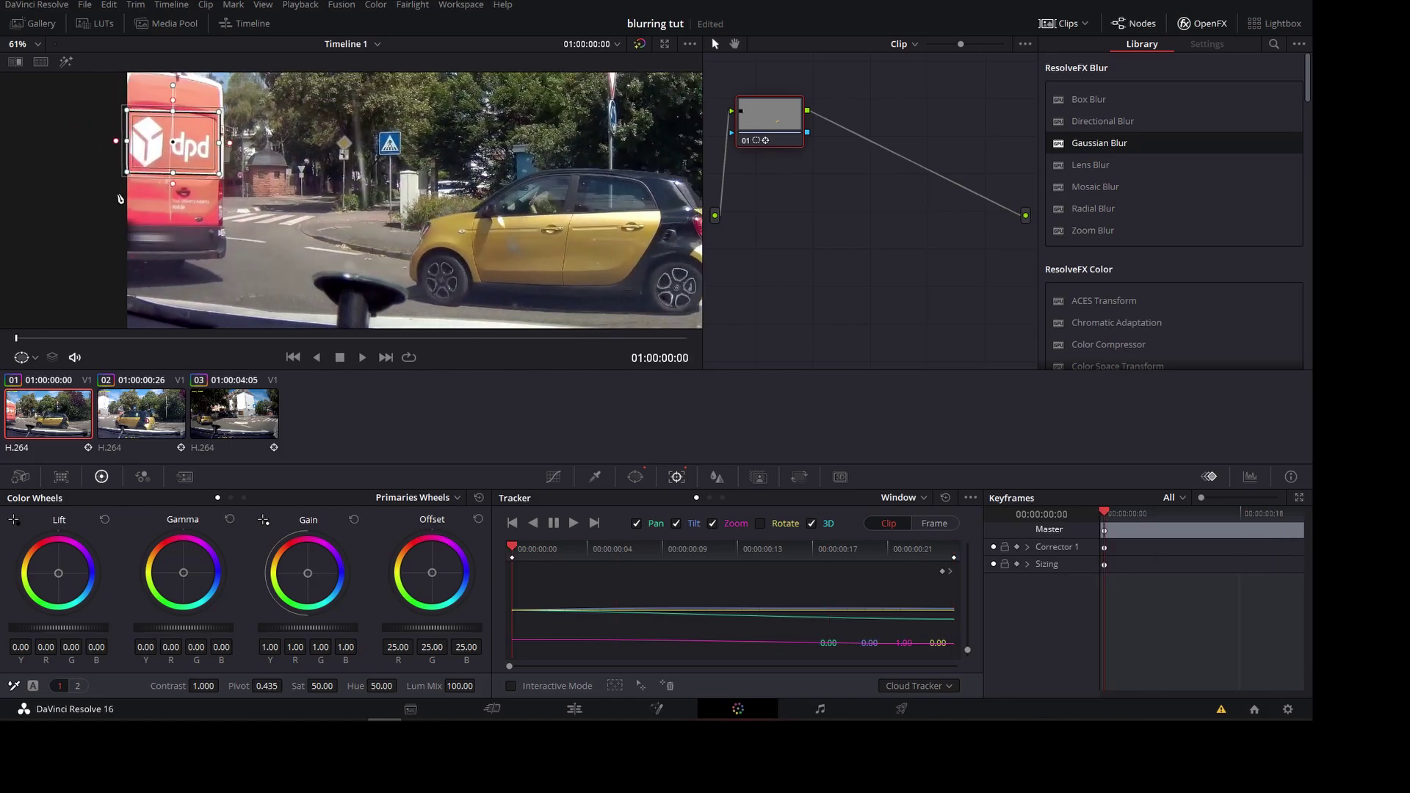
{"action": "left_click", "coordinate": [170, 419]}
{"action": "left_click", "coordinate": [191, 400]}
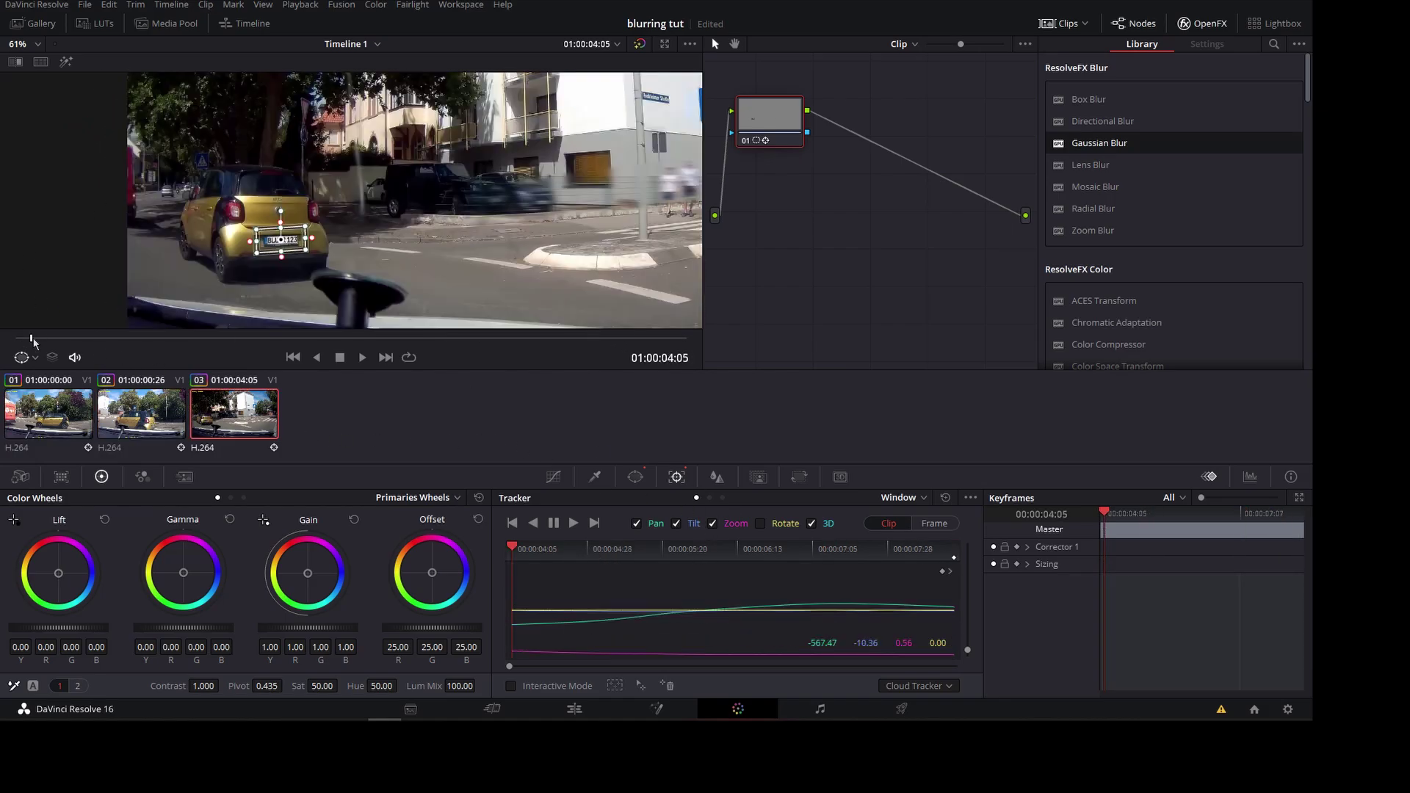
Step: At 04:17 in clip 03, add a new rectangle window sized tightly around the dpd logo
{"action": "left_click_drag", "start_coordinate": [33, 339], "coordinate": [79, 338]}
{"action": "left_click", "coordinate": [636, 477]}
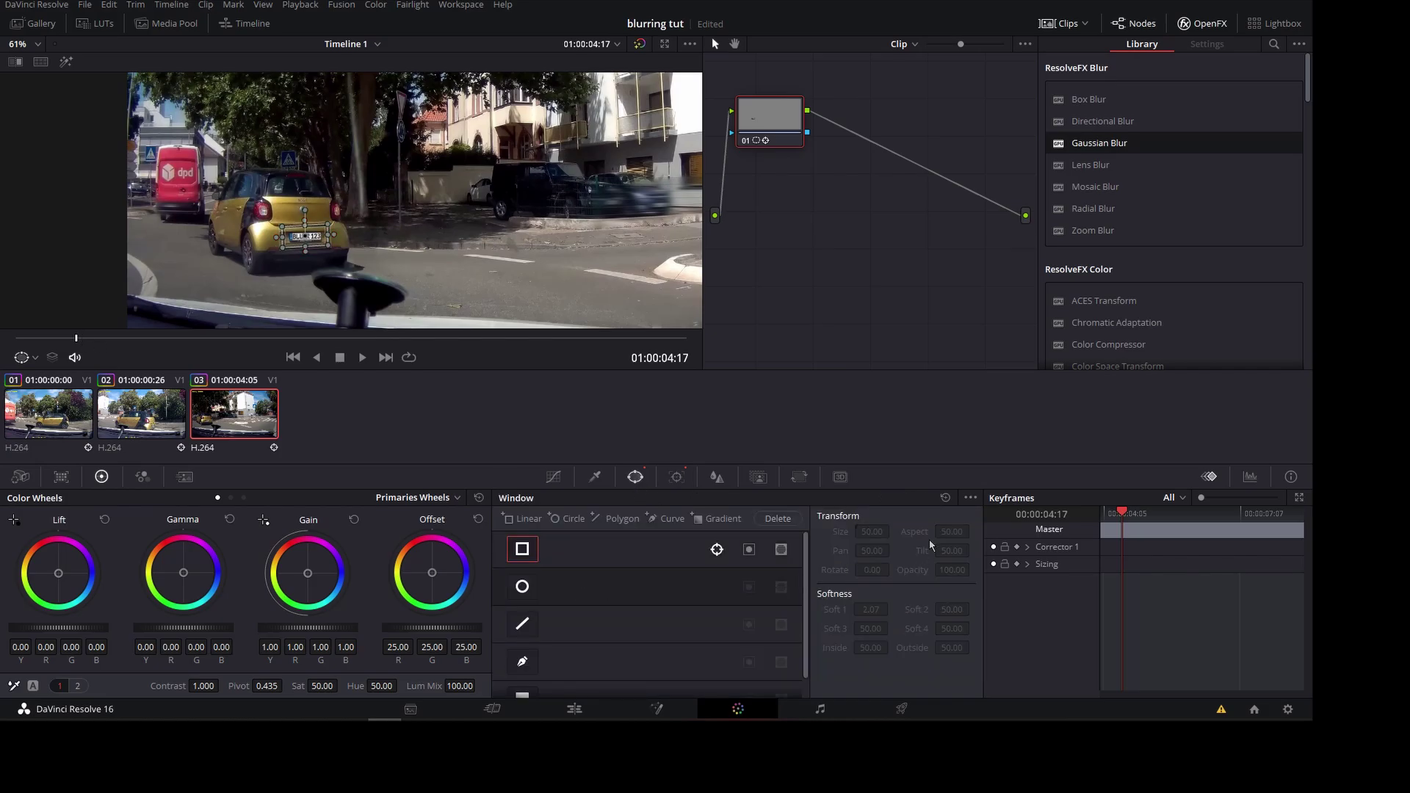
{"action": "left_click", "coordinate": [970, 498]}
{"action": "left_click", "coordinate": [1006, 610]}
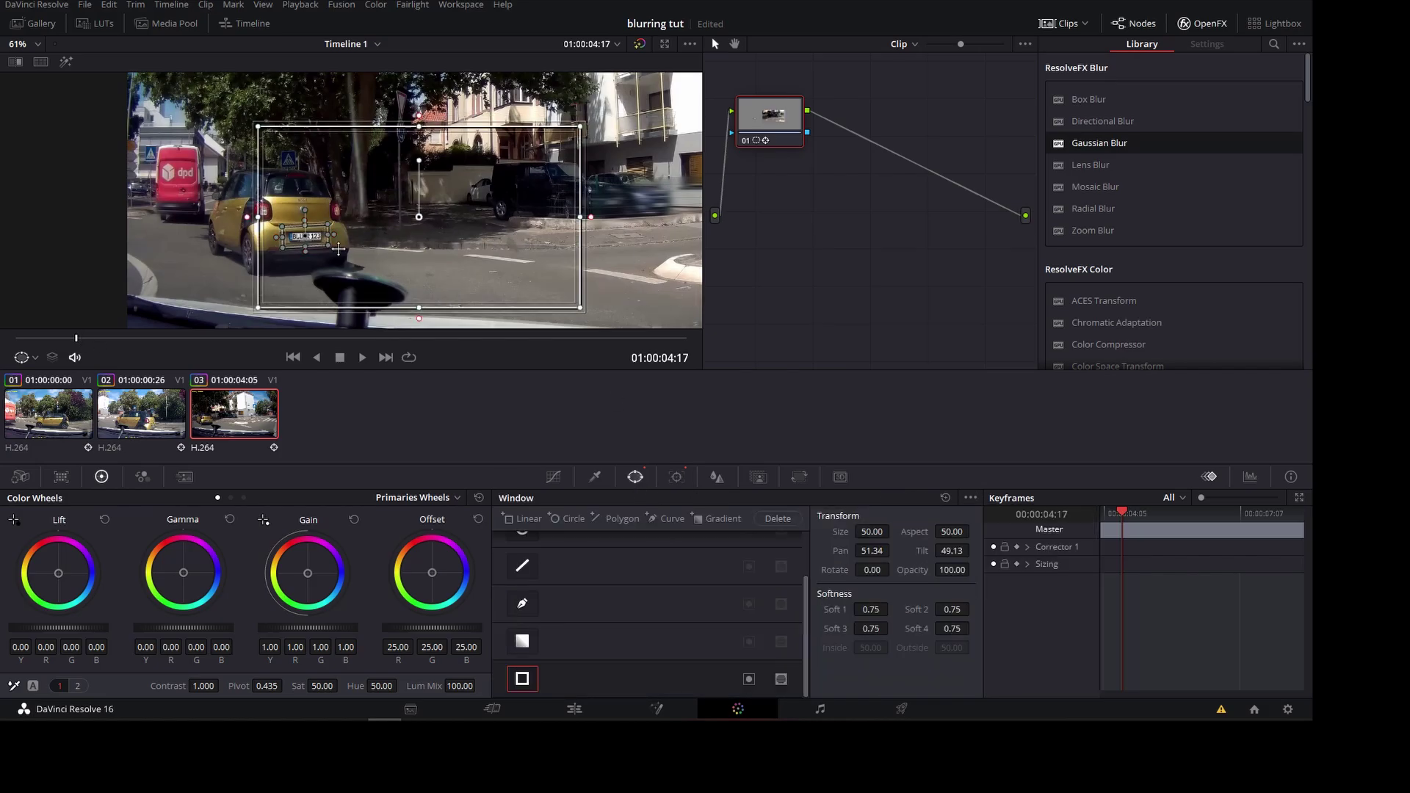
{"action": "left_click_drag", "start_coordinate": [338, 249], "coordinate": [232, 259]}
{"action": "scroll", "coordinate": [319, 314], "scroll_direction": "down", "scroll_amount": 1}
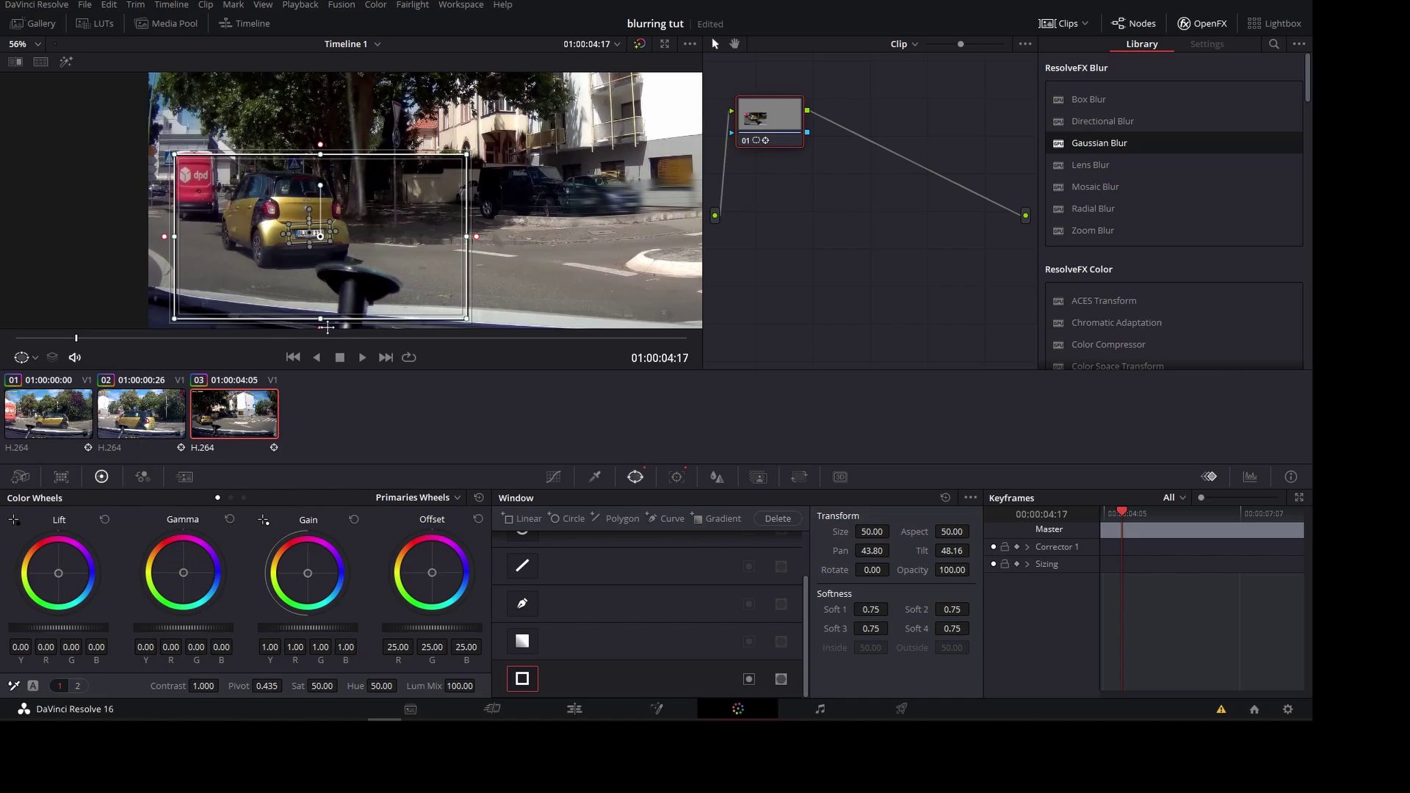
{"action": "left_click_drag", "start_coordinate": [327, 327], "coordinate": [391, 180]}
{"action": "left_click_drag", "start_coordinate": [476, 177], "coordinate": [215, 176]}
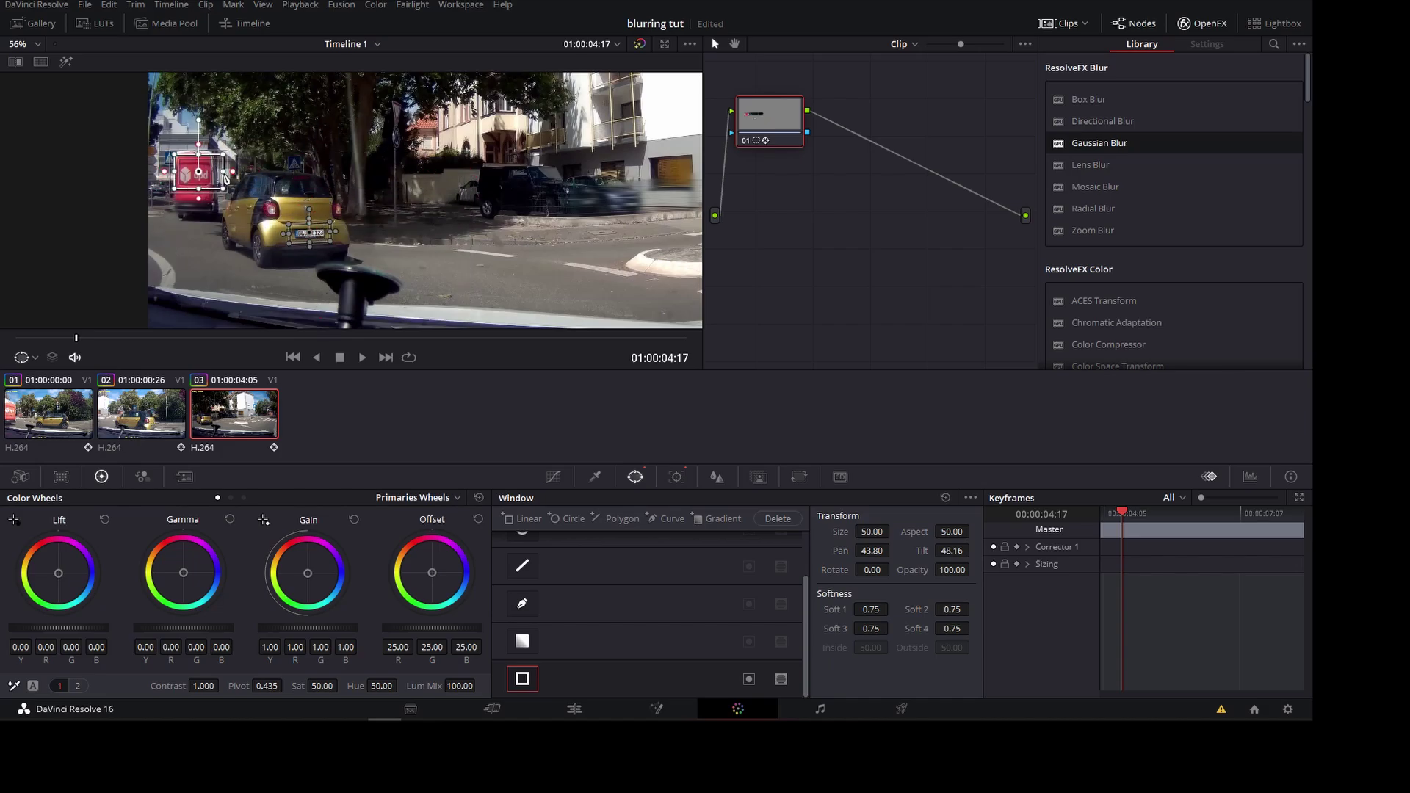
{"action": "scroll", "coordinate": [415, 170], "scroll_direction": "up", "scroll_amount": 3}
{"action": "scroll", "coordinate": [415, 170], "scroll_direction": "up", "scroll_amount": 2}
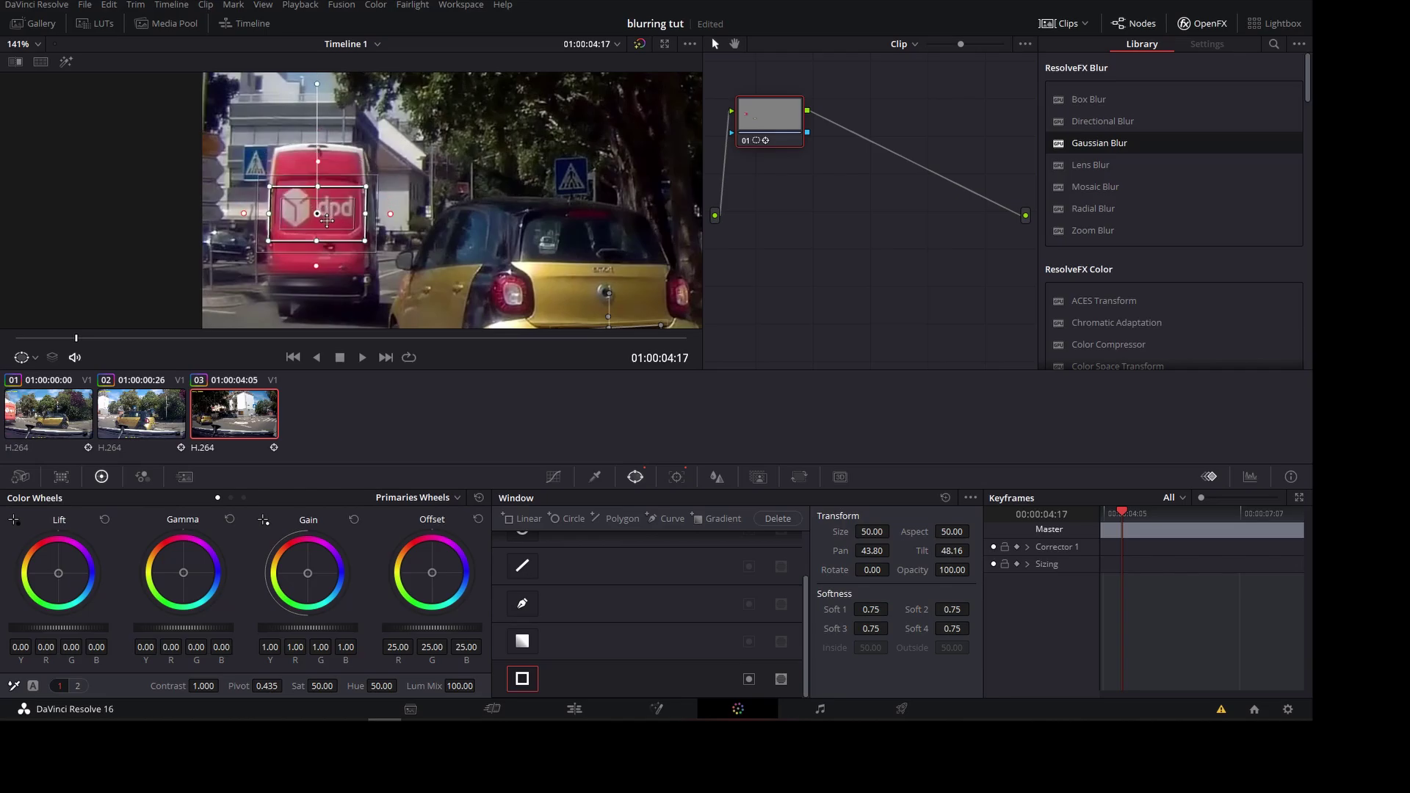
{"action": "left_click_drag", "start_coordinate": [309, 182], "coordinate": [313, 190]}
Step: Track the logo window backward and forward, then scrub back to check it
{"action": "left_click", "coordinate": [677, 477]}
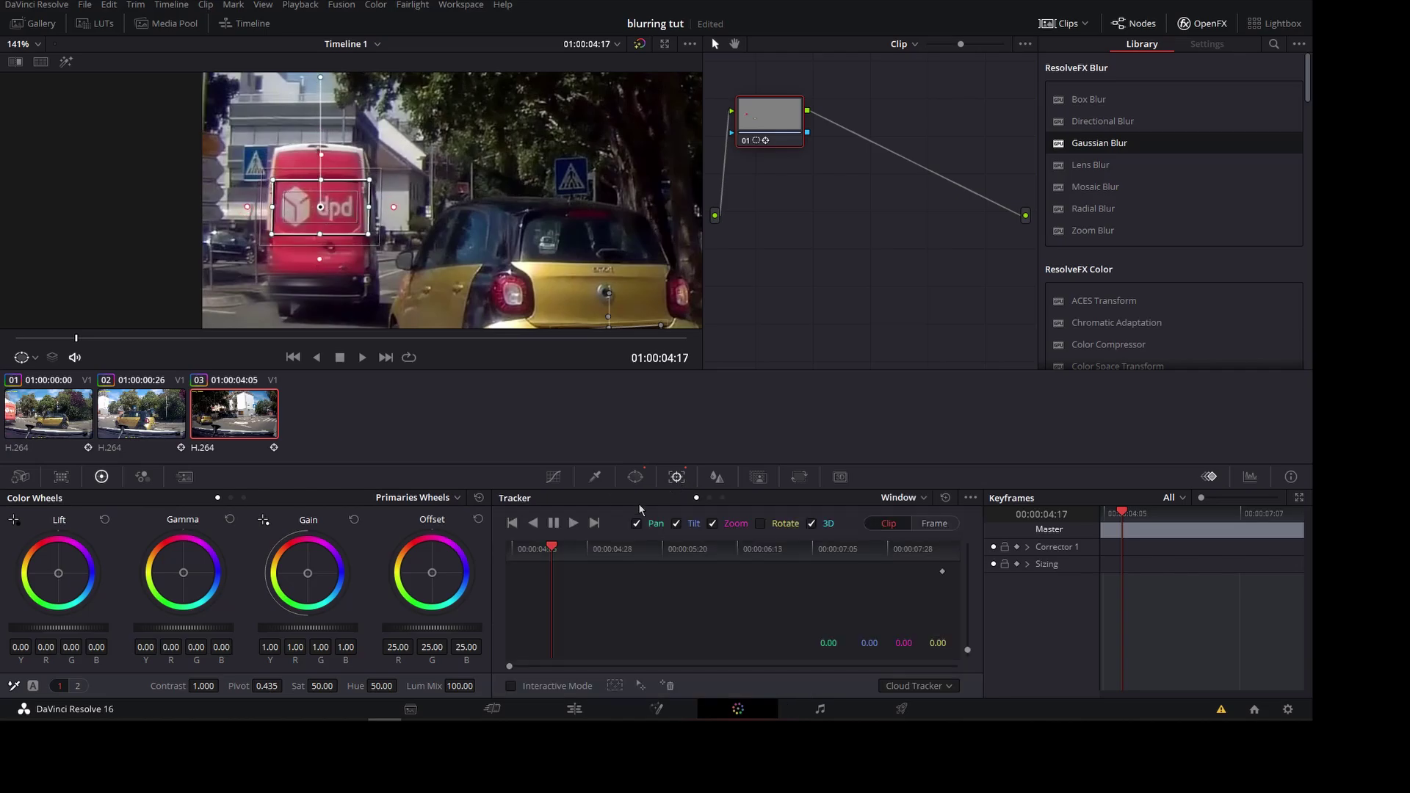
{"action": "left_click", "coordinate": [533, 523]}
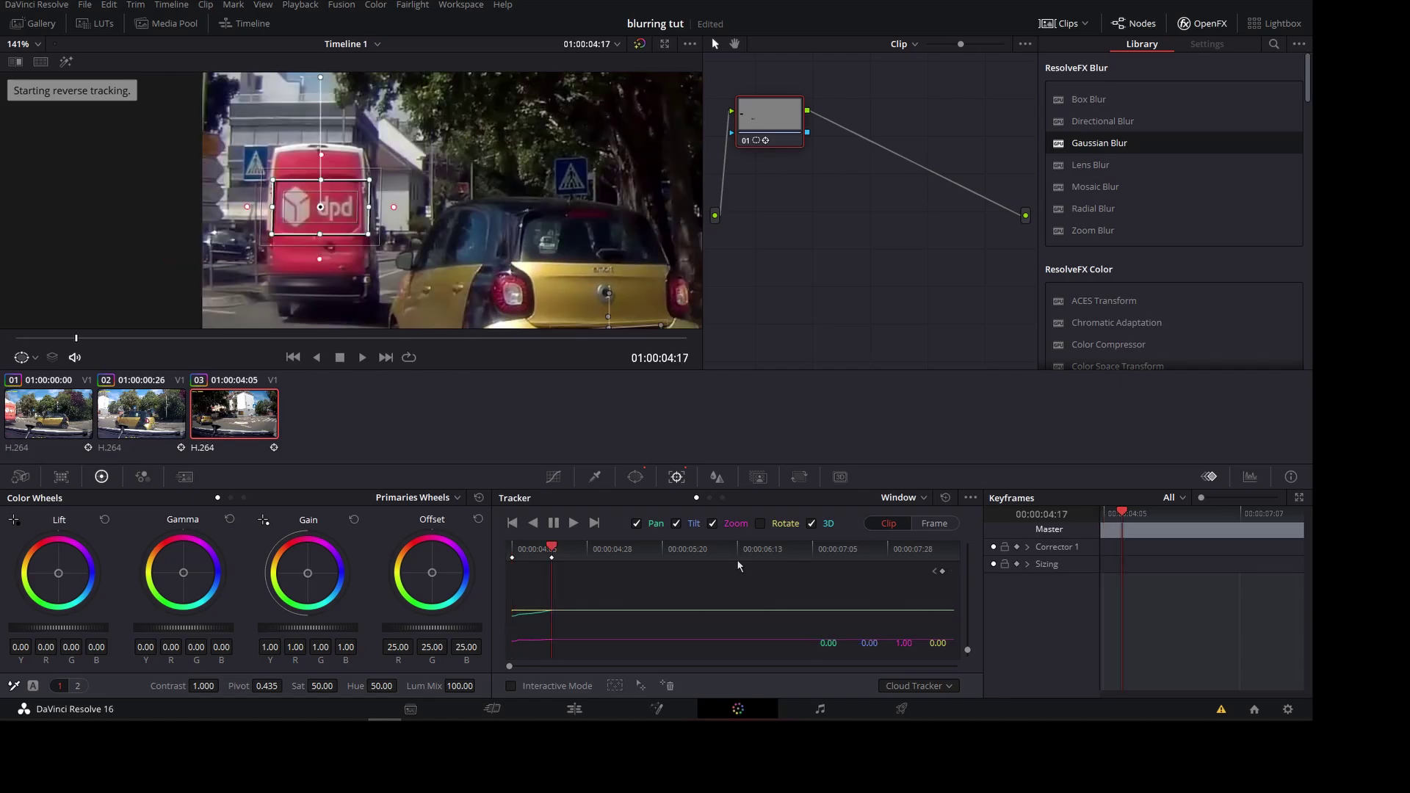
{"action": "left_click", "coordinate": [574, 523]}
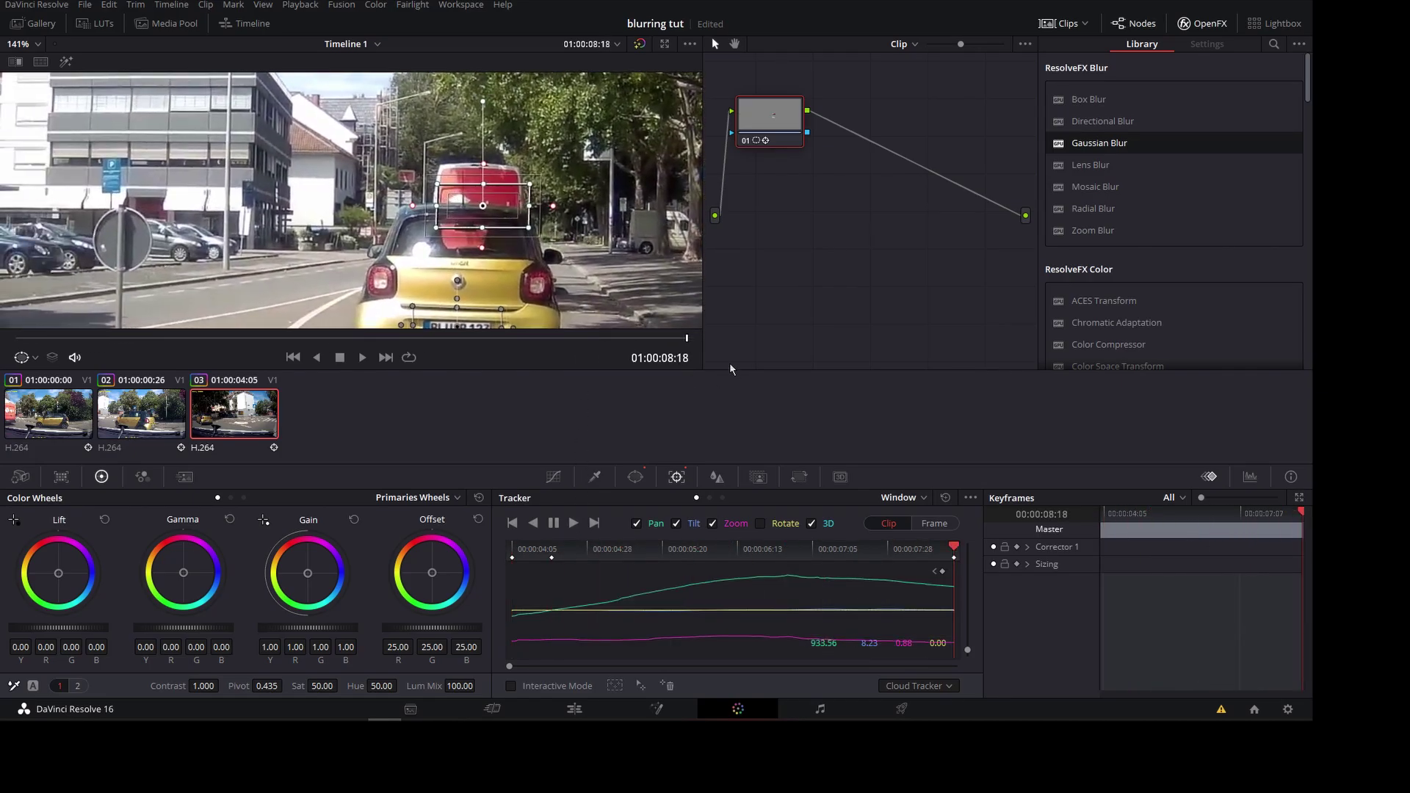
{"action": "left_click", "coordinate": [283, 336]}
{"action": "left_click_drag", "start_coordinate": [282, 321], "coordinate": [140, 339]}
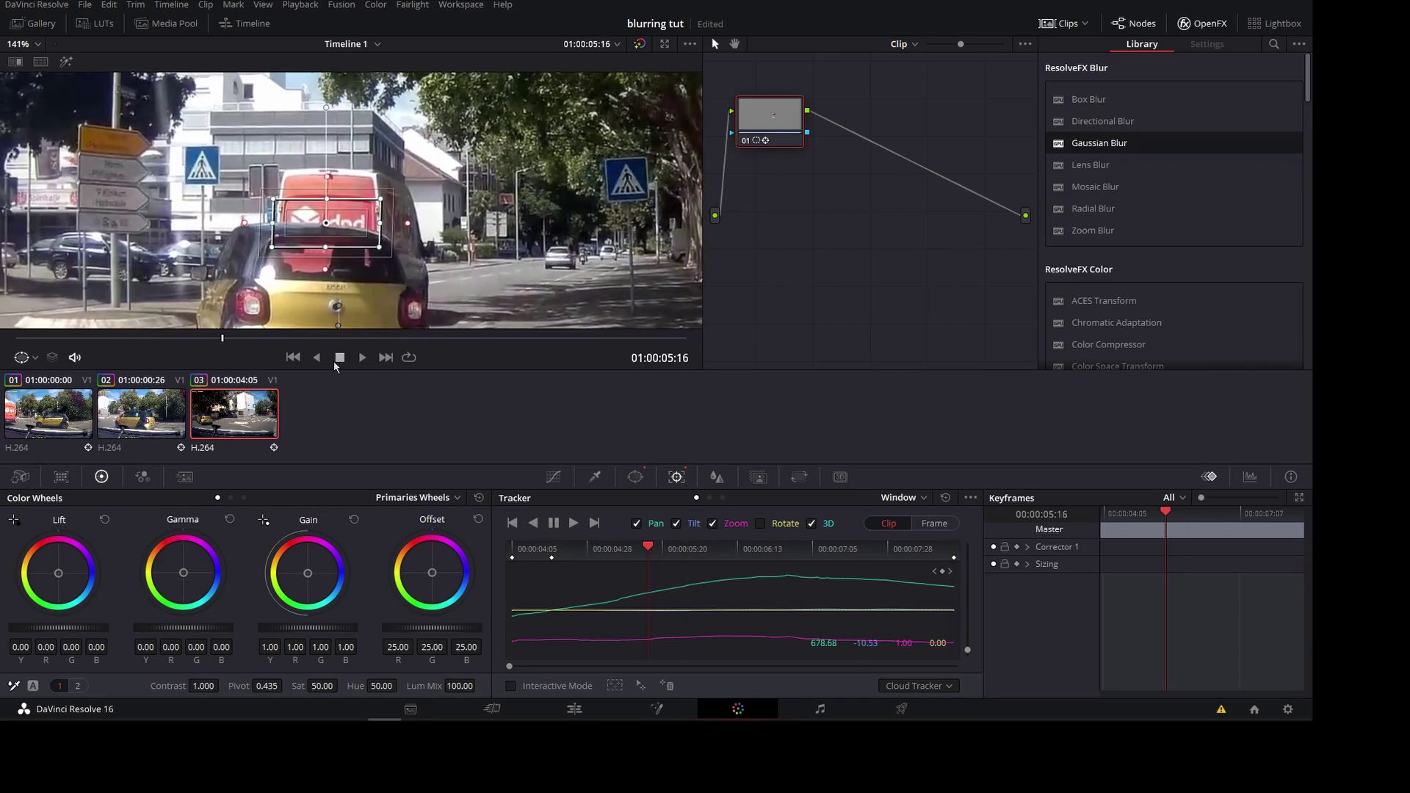
Step: Apply Mosaic Blur from the OpenFX Library to node 01, set Pixel Frequency 204, then disable it
{"action": "left_click", "coordinate": [1208, 23]}
{"action": "left_click", "coordinate": [1210, 25]}
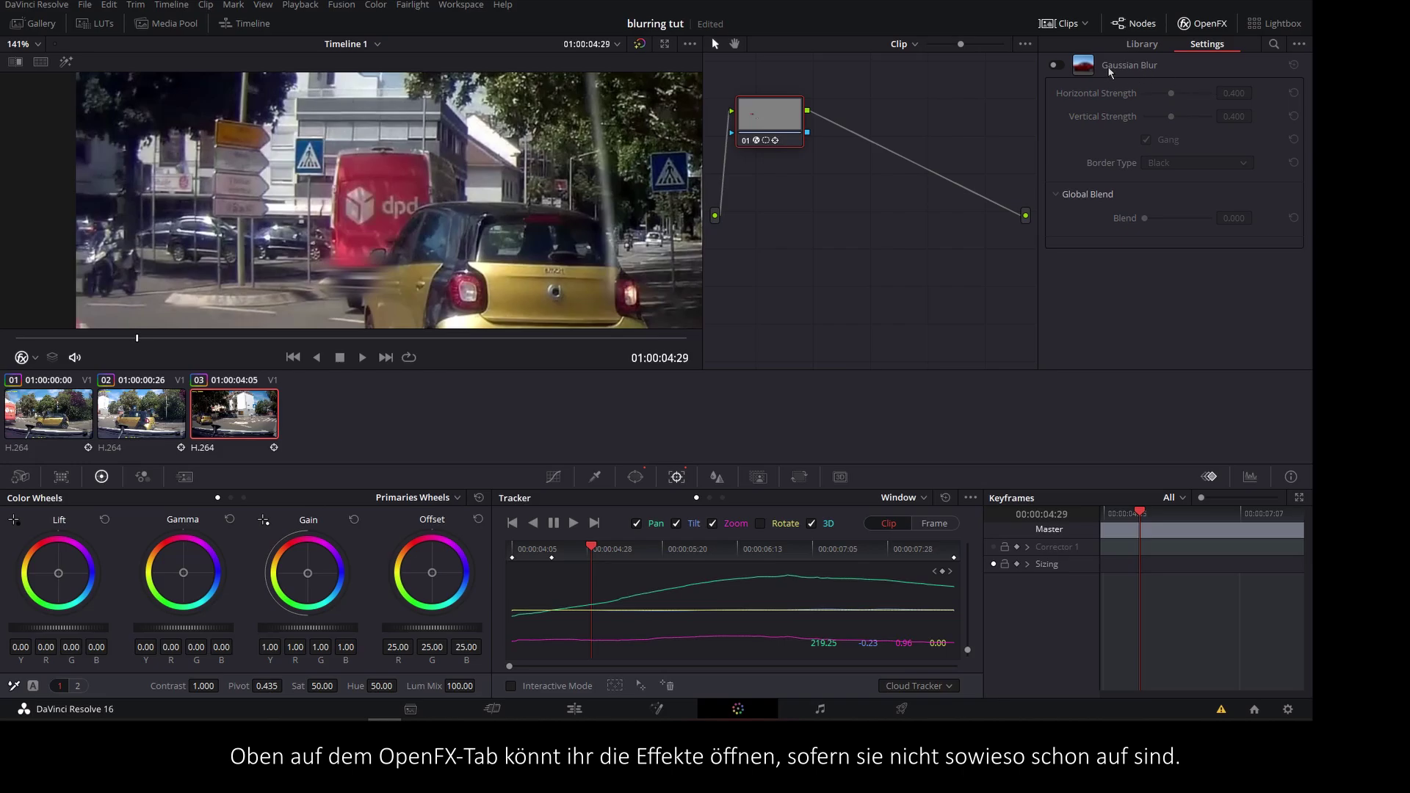
{"action": "left_click", "coordinate": [1141, 44]}
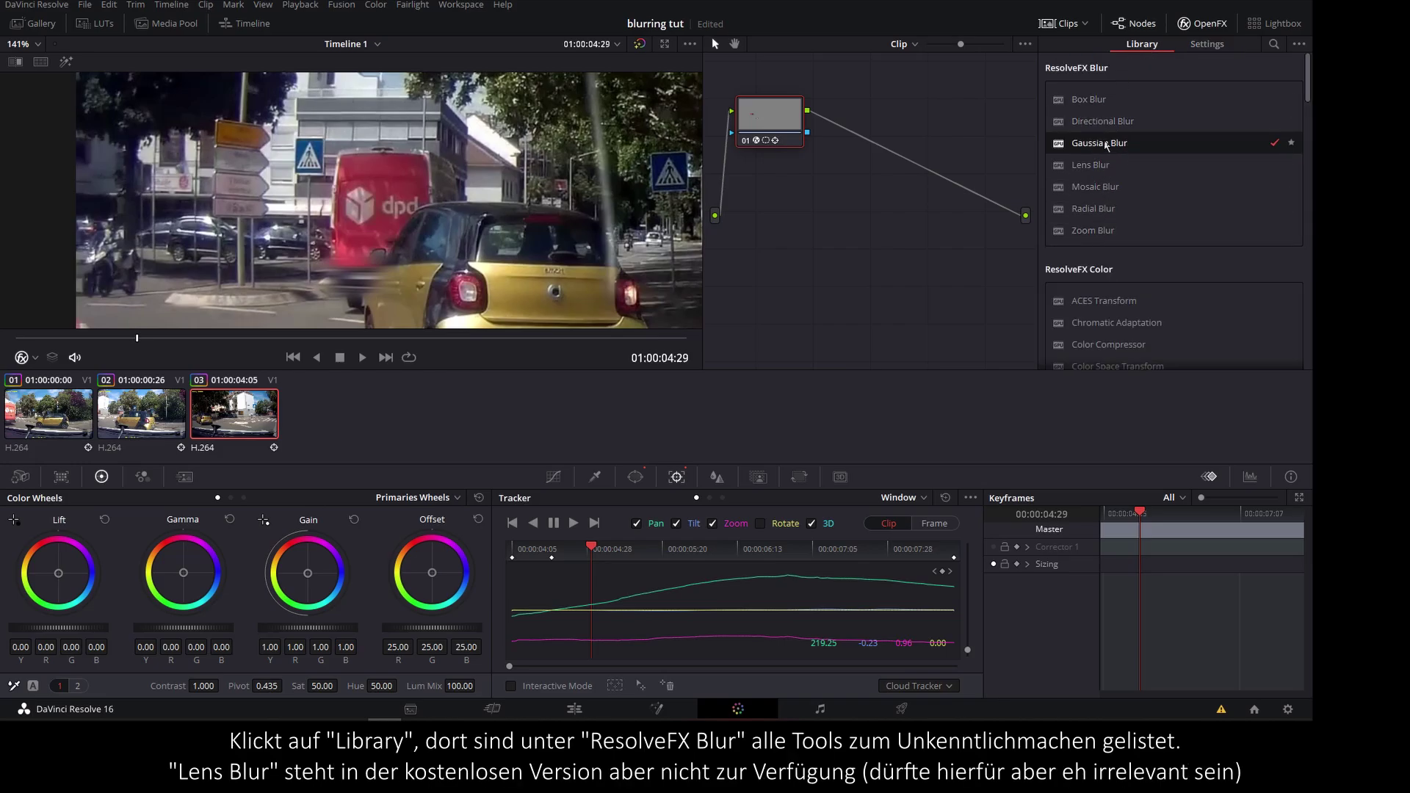
{"action": "left_click_drag", "start_coordinate": [1094, 186], "coordinate": [780, 120]}
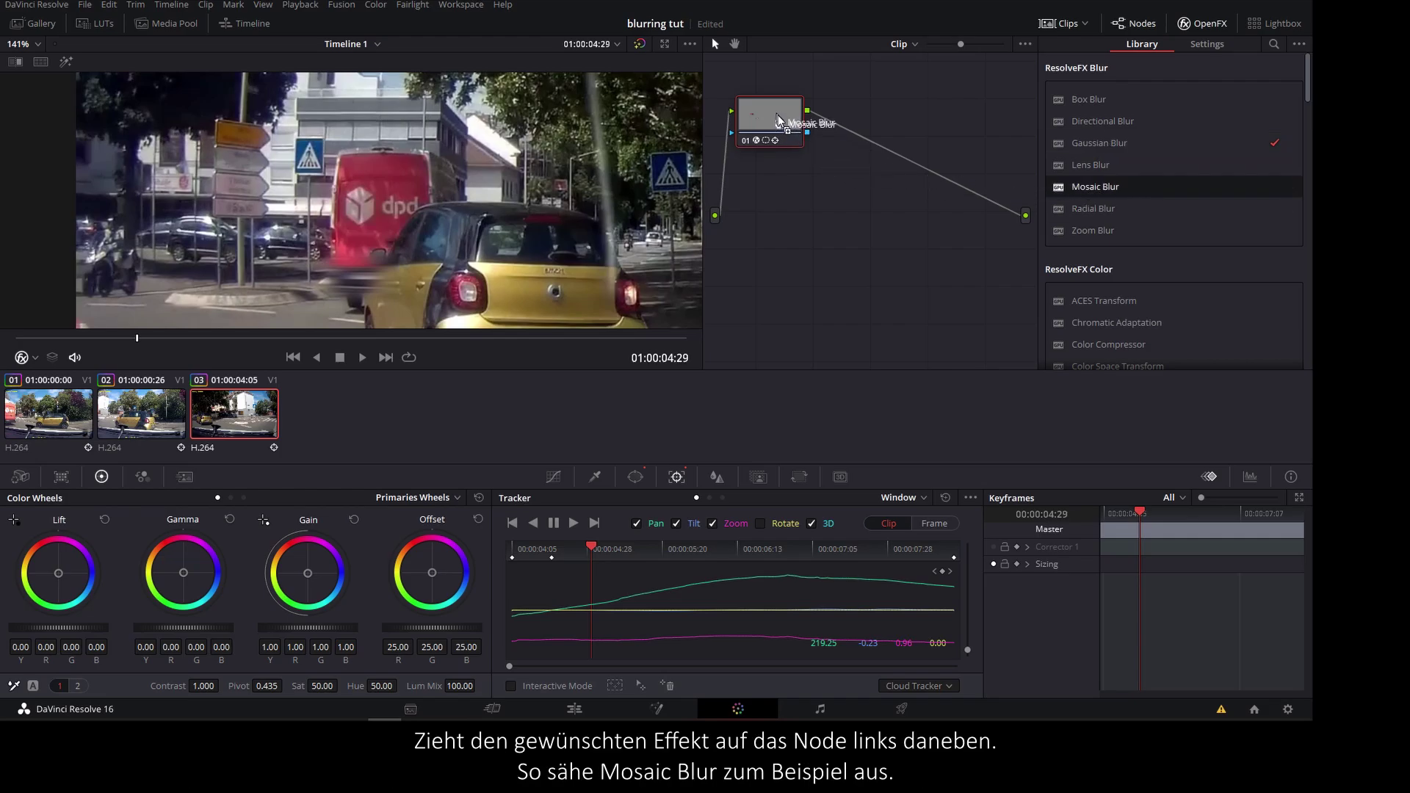
{"action": "left_click_drag", "start_coordinate": [780, 119], "coordinate": [778, 120]}
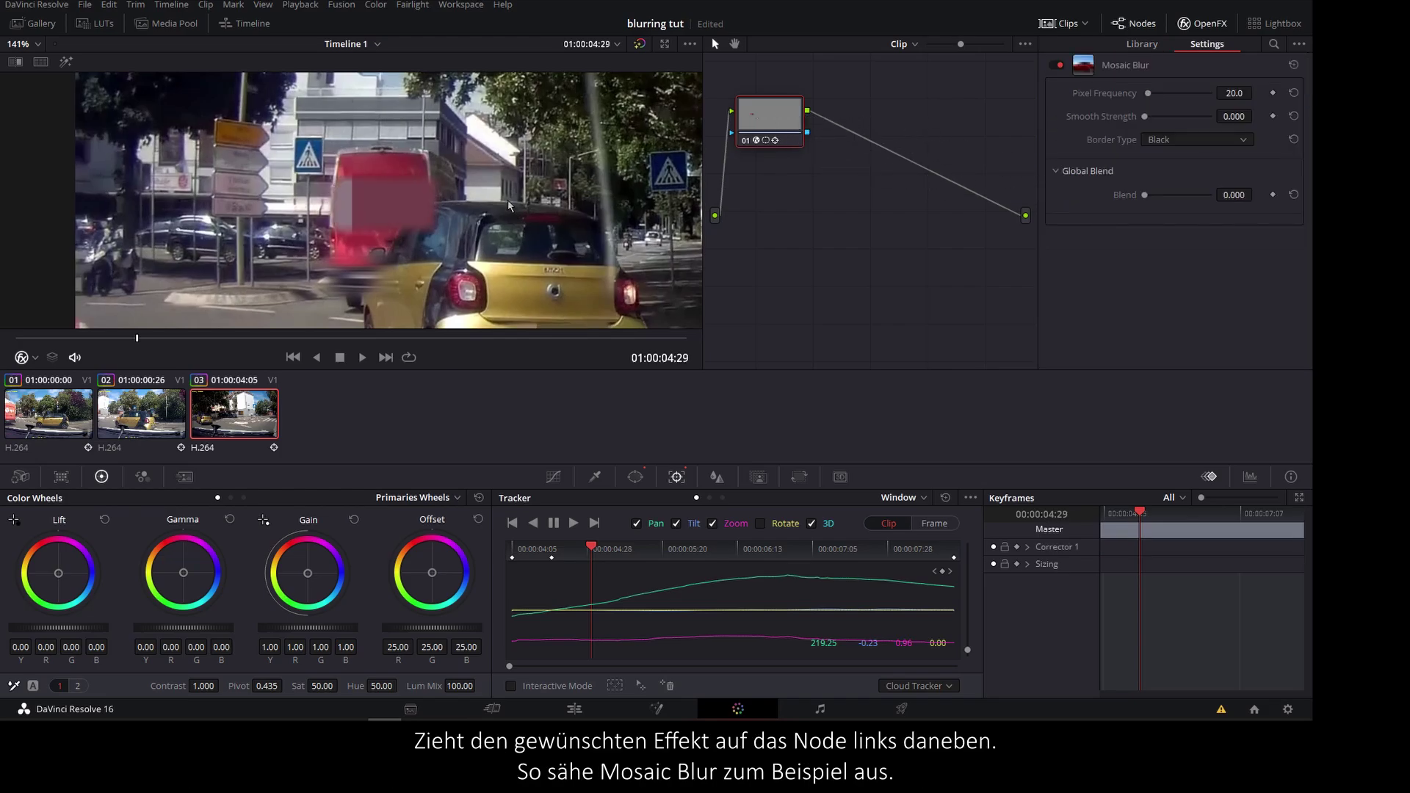
{"action": "mouse_move", "coordinate": [1148, 95]}
{"action": "left_mouse_down"}
{"action": "mouse_move", "coordinate": [1179, 94]}
{"action": "mouse_move", "coordinate": [1162, 116]}
{"action": "left_mouse_up"}
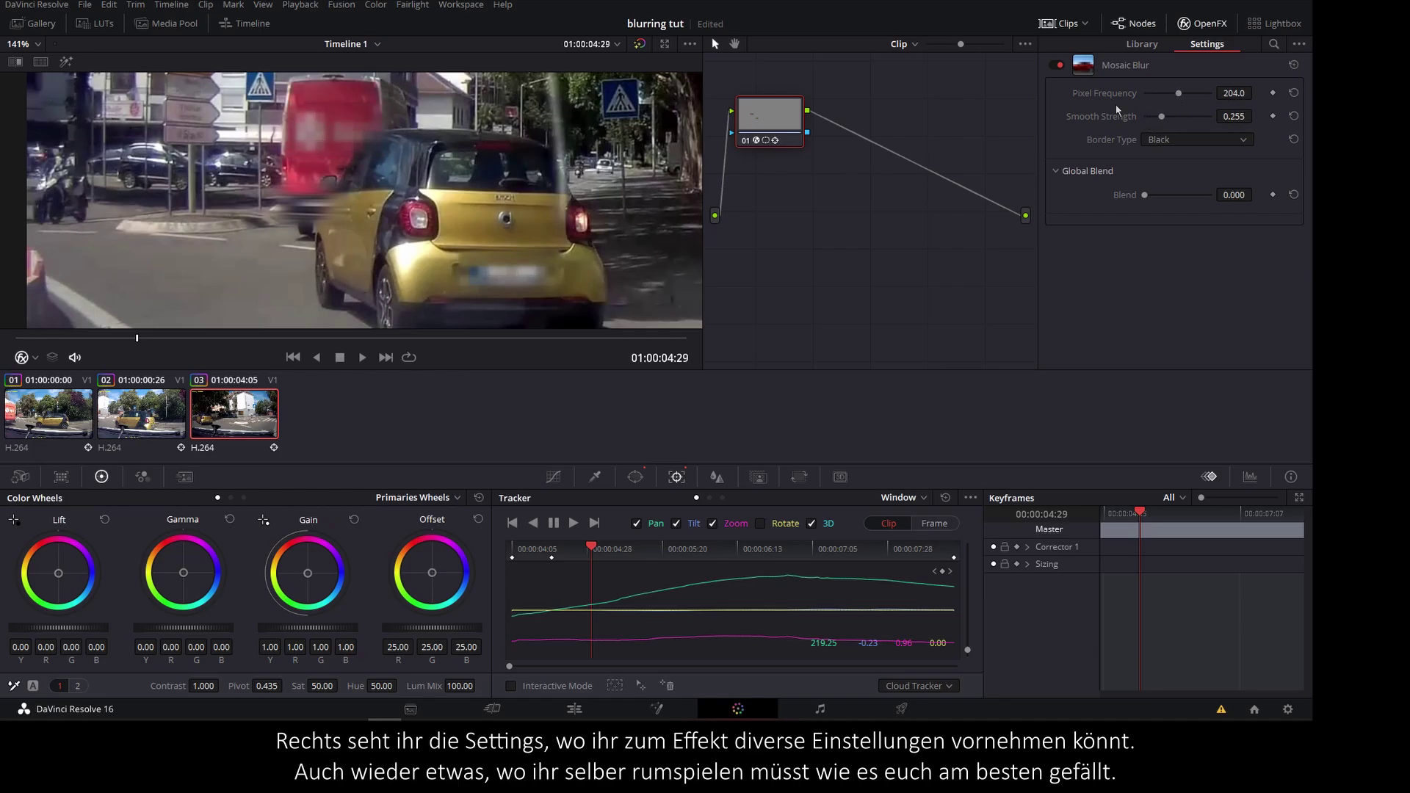
{"action": "left_click", "coordinate": [1058, 67]}
Step: Apply Gaussian Blur to node 01 with Vertical Strength 0 and Horizontal Strength 0.465
{"action": "left_click", "coordinate": [1142, 44]}
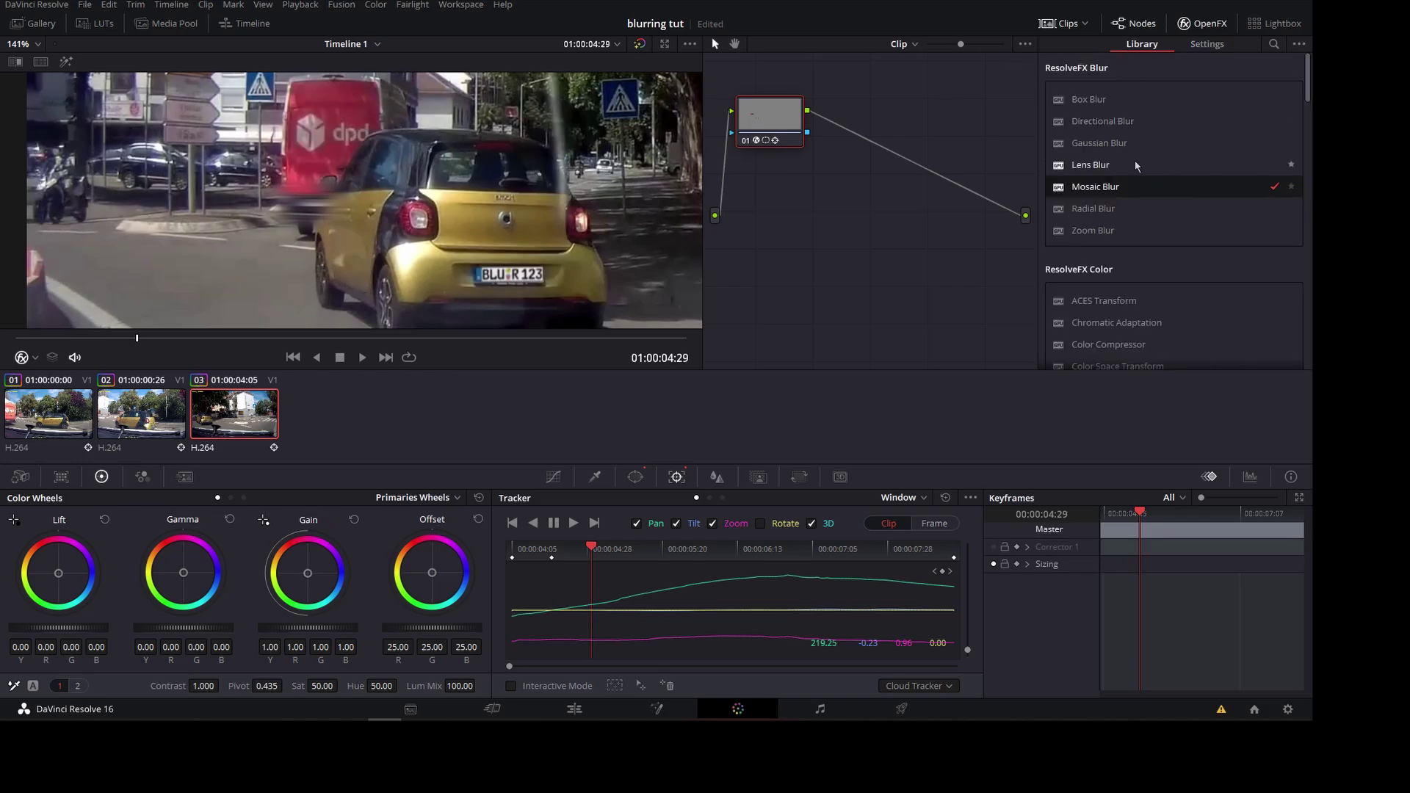
{"action": "left_click_drag", "start_coordinate": [1098, 142], "coordinate": [772, 117]}
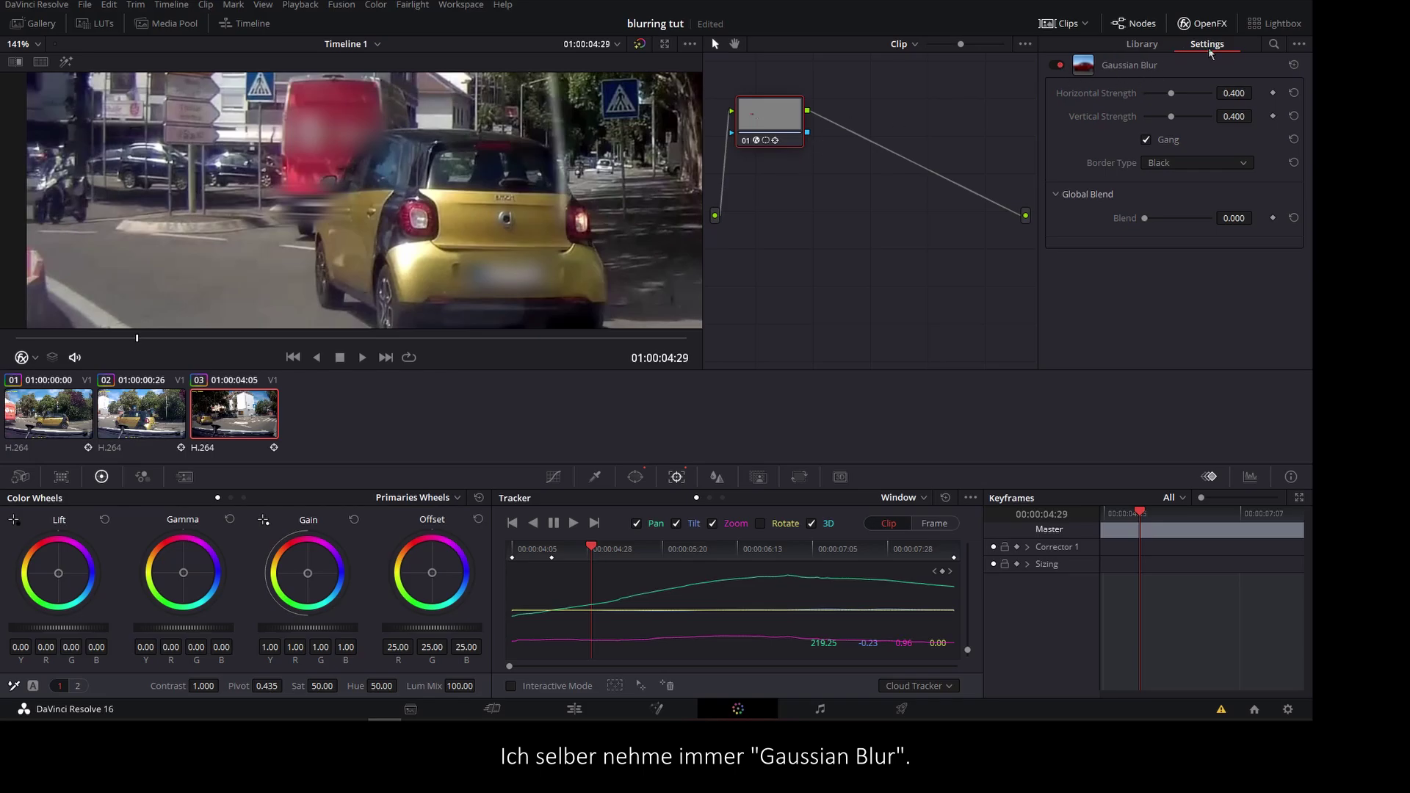
{"action": "mouse_move", "coordinate": [1171, 120]}
{"action": "left_mouse_down"}
{"action": "mouse_move", "coordinate": [1154, 120]}
{"action": "mouse_move", "coordinate": [1177, 100]}
{"action": "left_mouse_up"}
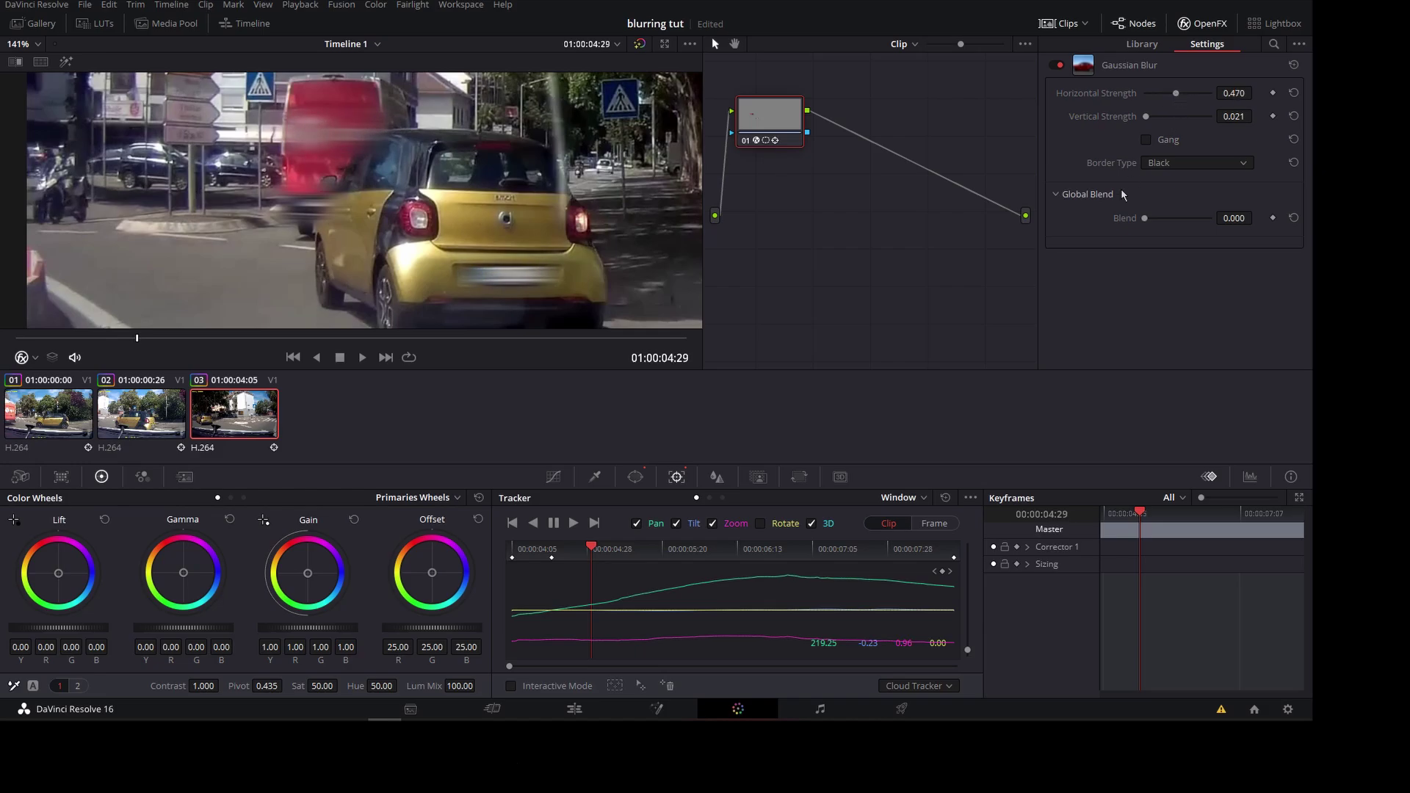
{"action": "scroll", "coordinate": [738, 235], "scroll_direction": "down", "scroll_amount": 1}
{"action": "left_click_drag", "start_coordinate": [181, 335], "coordinate": [2, 343]}
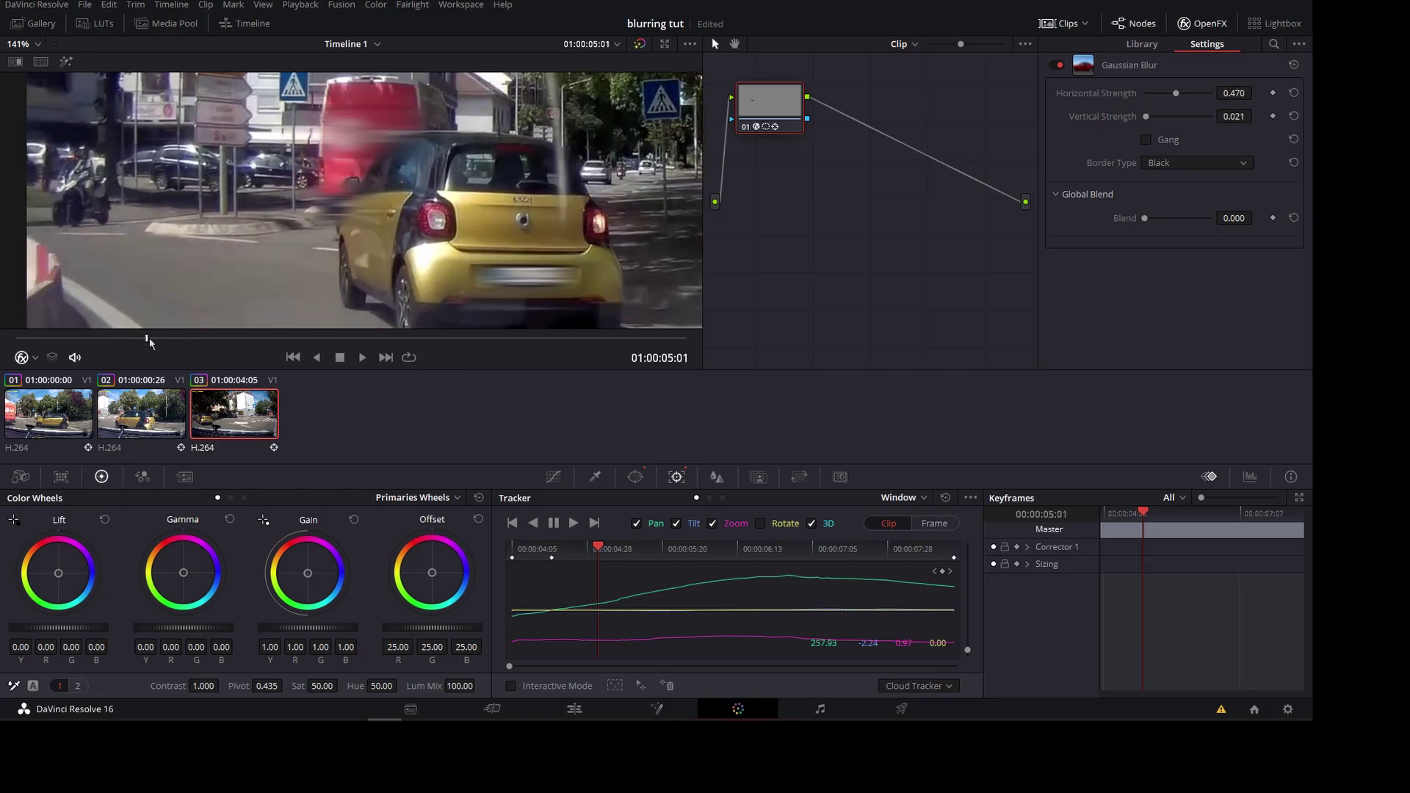
{"action": "scroll", "coordinate": [76, 303], "scroll_direction": "down", "scroll_amount": 2}
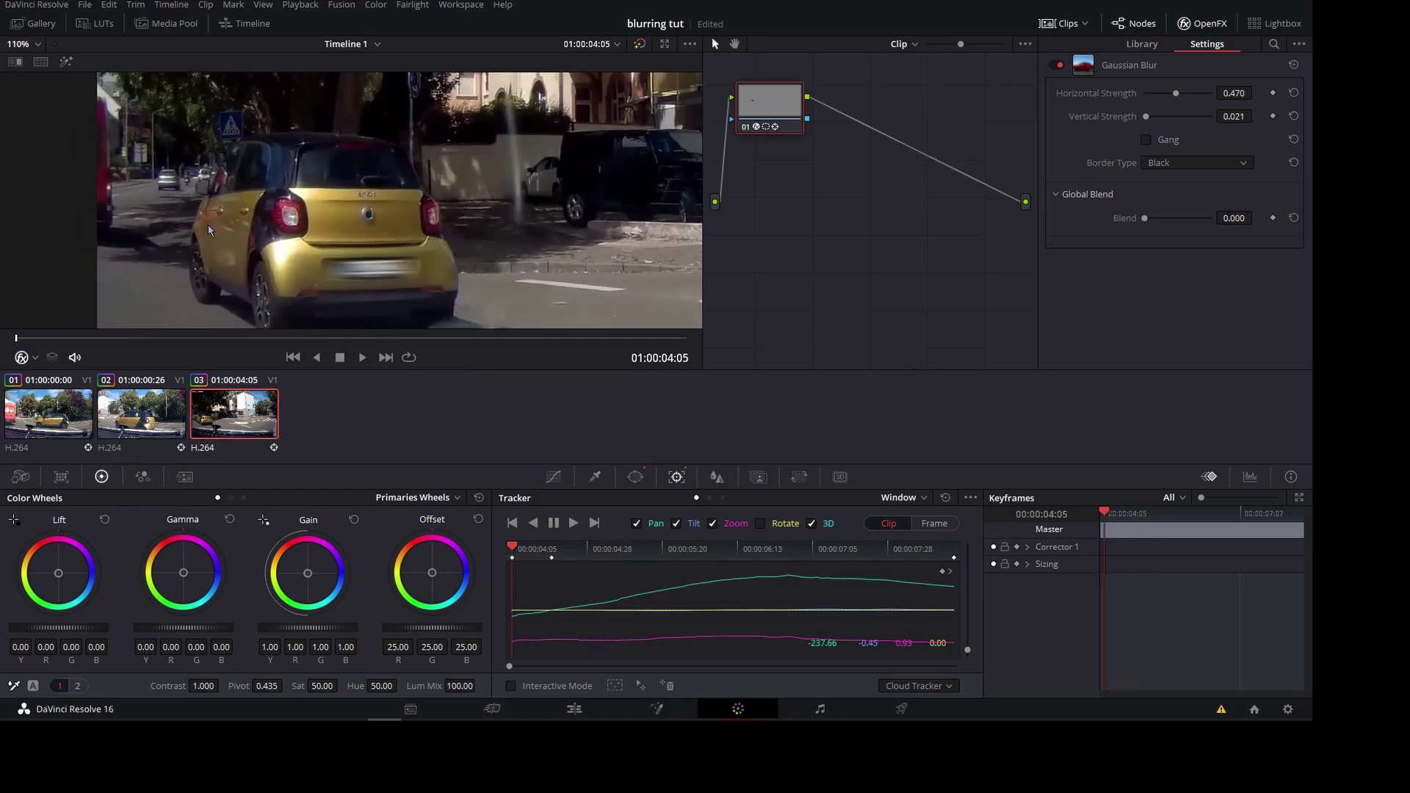
{"action": "scroll", "coordinate": [185, 308], "scroll_direction": "down", "scroll_amount": 1}
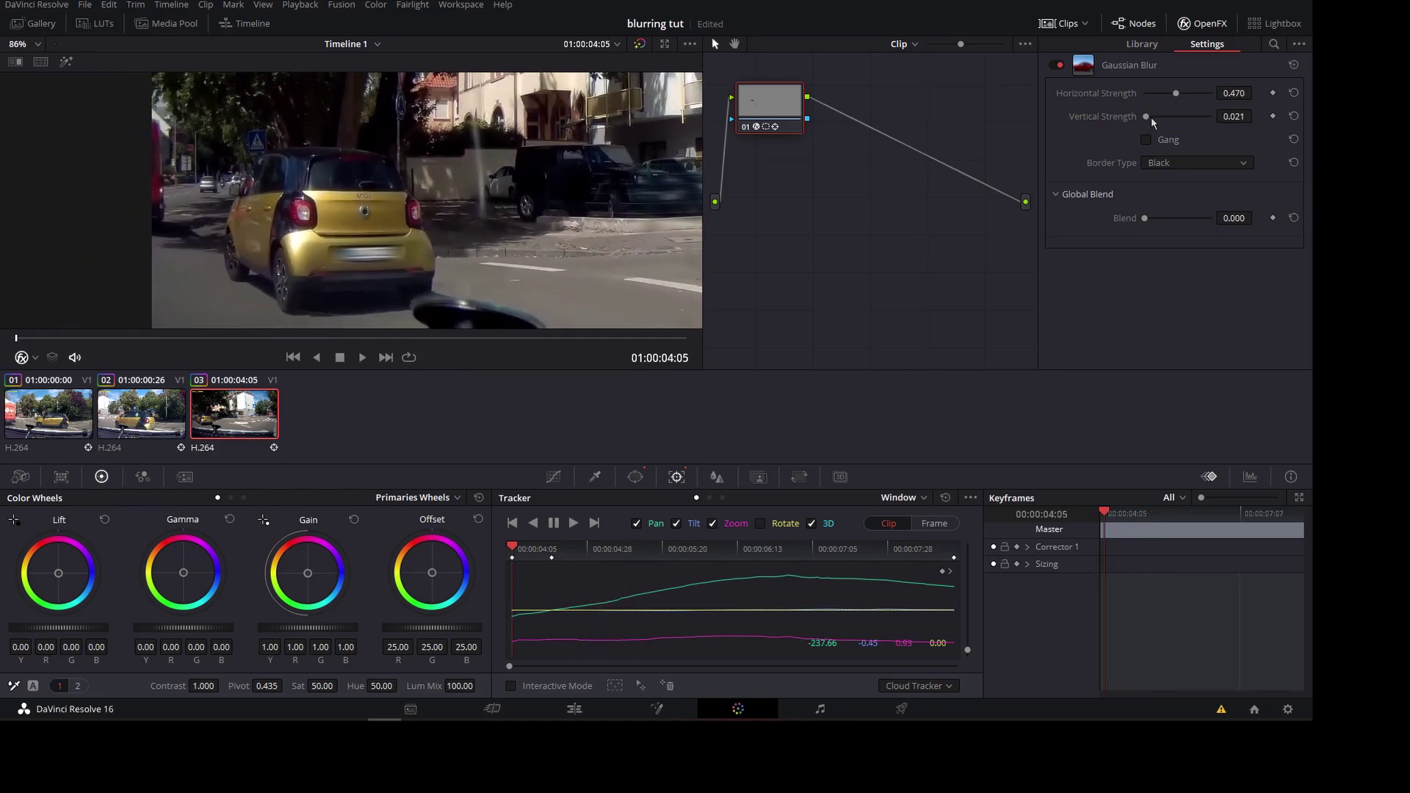
{"action": "left_click", "coordinate": [1241, 94]}
Step: Set clip 02's Gaussian Blur to Vertical Strength 0 and Horizontal Strength 0.465
{"action": "left_click", "coordinate": [150, 418]}
{"action": "left_click", "coordinate": [770, 103]}
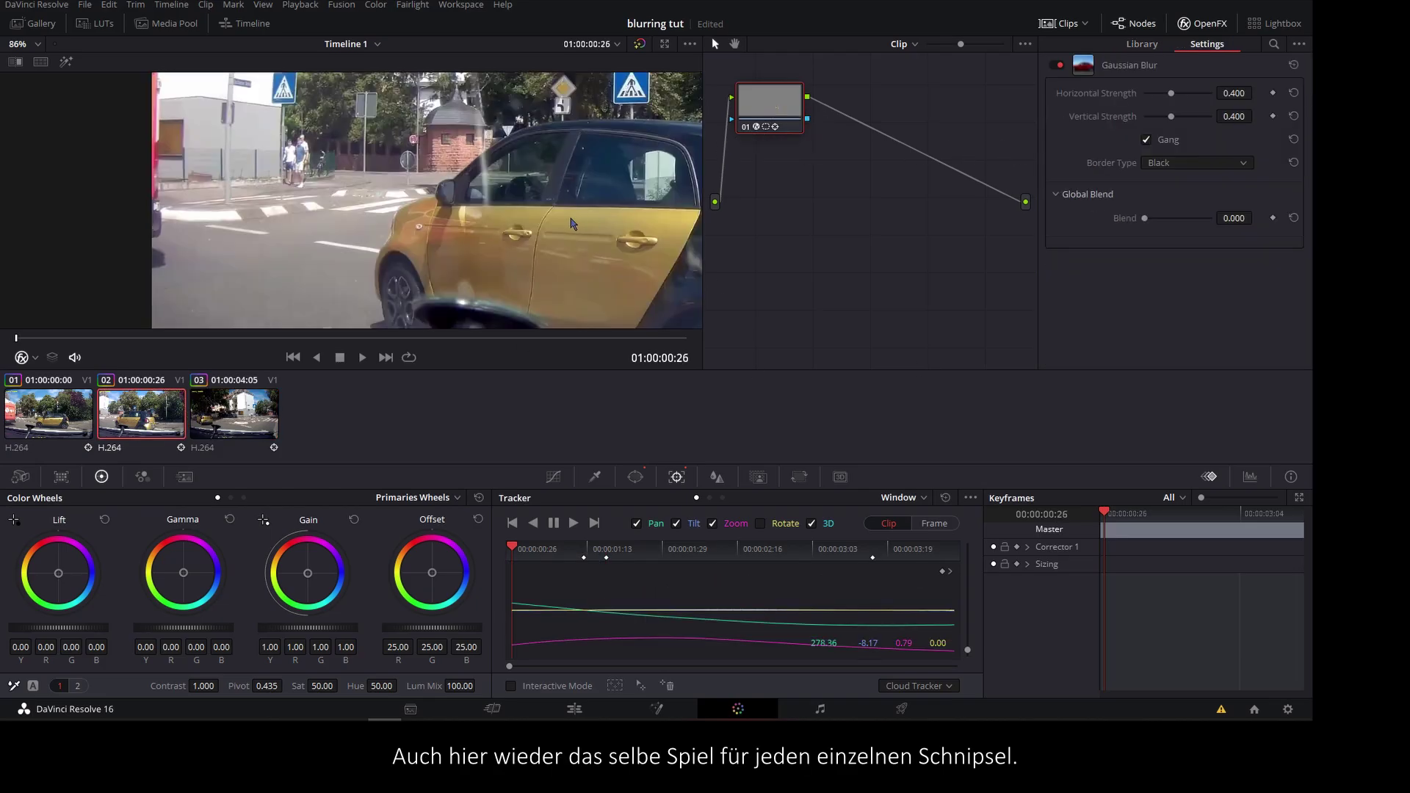
{"action": "scroll", "coordinate": [572, 223], "scroll_direction": "down", "scroll_amount": 2}
{"action": "left_click_drag", "start_coordinate": [1171, 116], "coordinate": [1134, 116]}
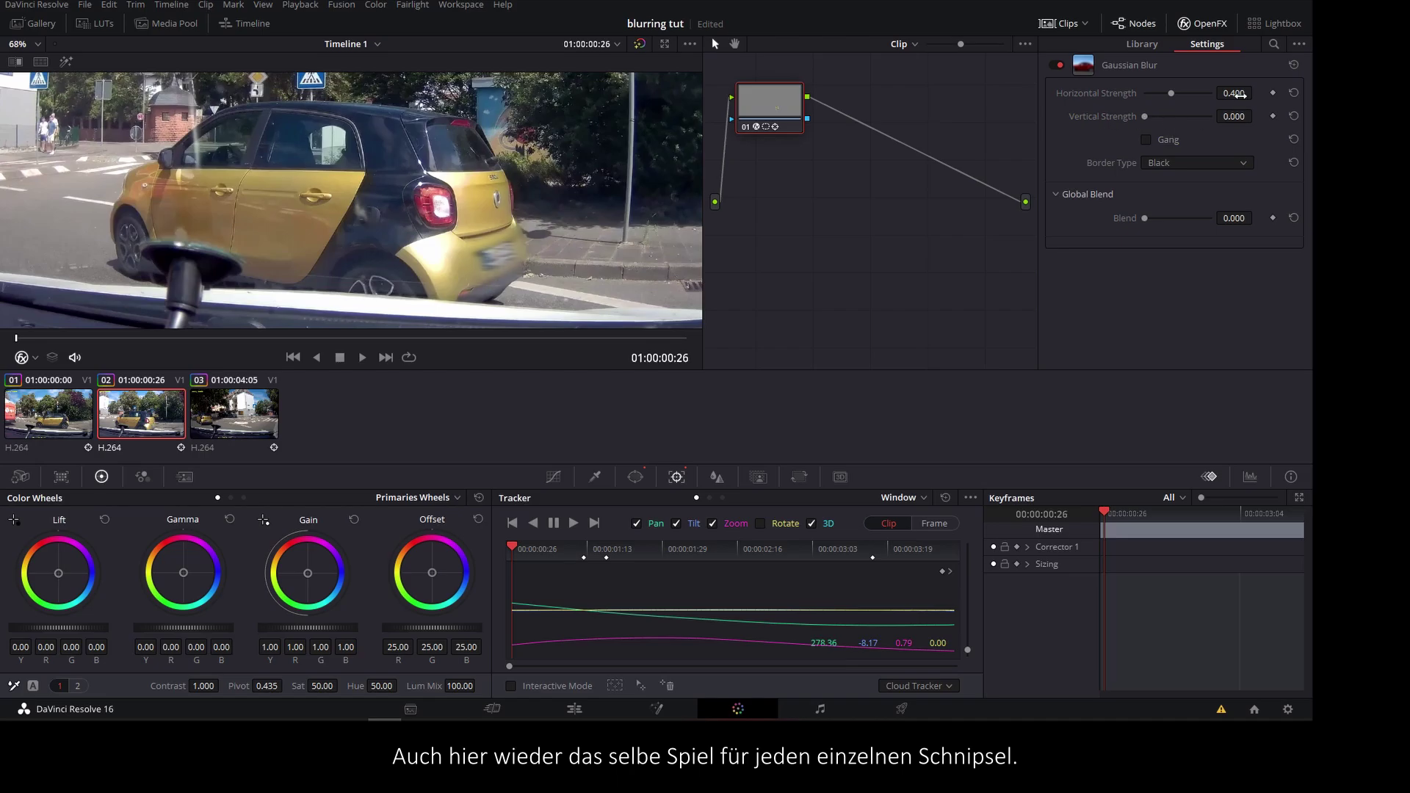
{"action": "left_click_drag", "start_coordinate": [1239, 95], "coordinate": [1216, 318]}
Step: Apply Gaussian Blur to clip 01 with Vertical Strength 0 and Horizontal Strength 0.465
{"action": "left_click", "coordinate": [48, 414]}
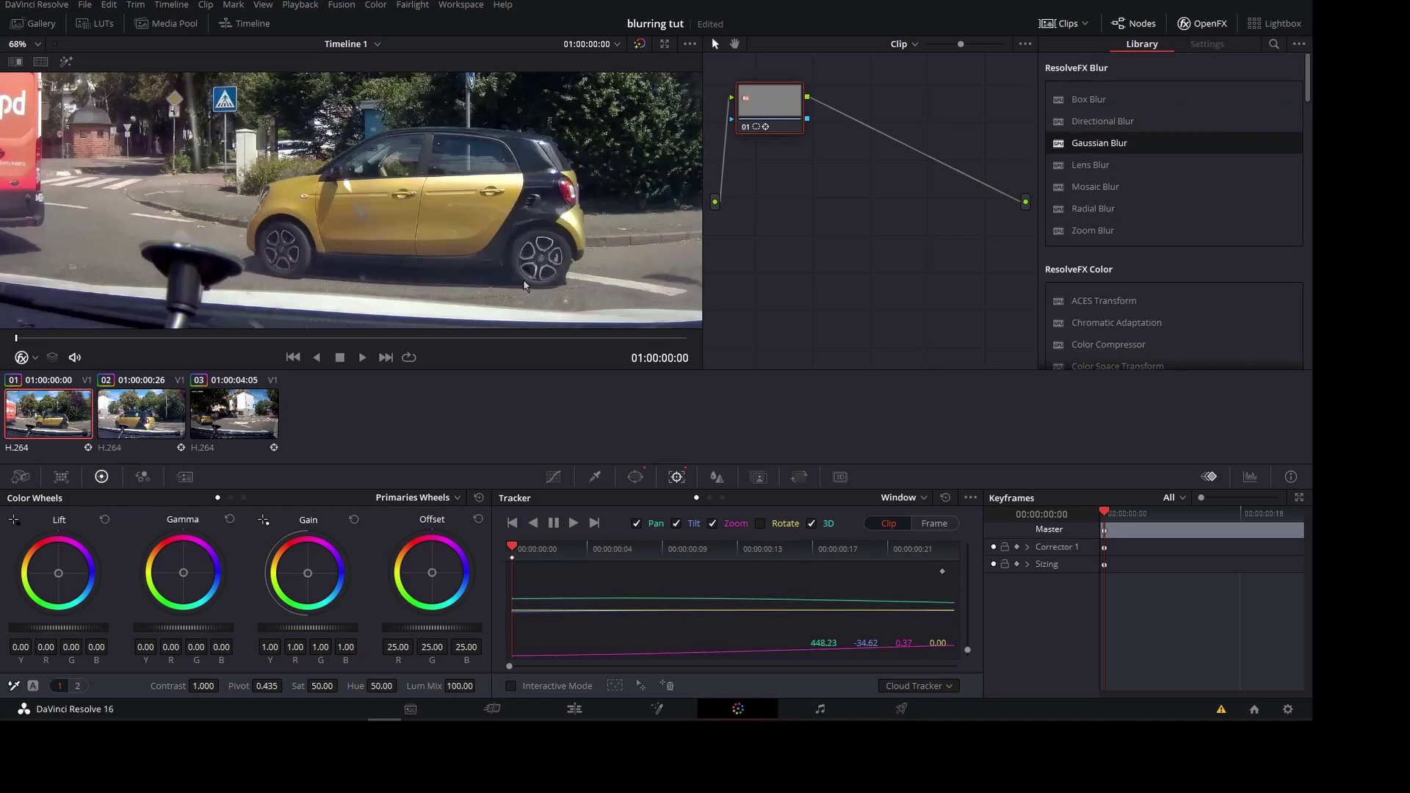
{"action": "left_click_drag", "start_coordinate": [1101, 144], "coordinate": [770, 103]}
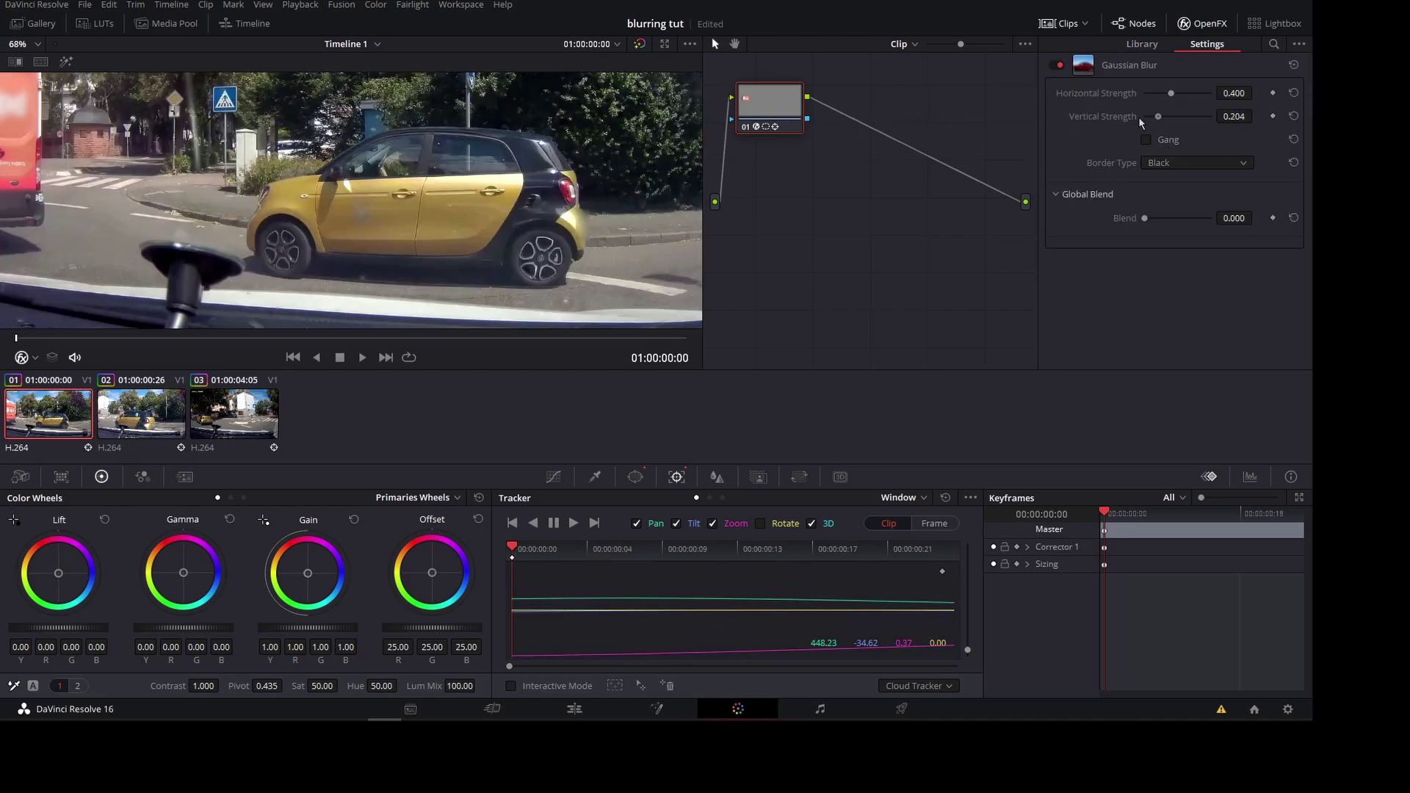
{"action": "left_click_drag", "start_coordinate": [1140, 123], "coordinate": [1133, 117]}
{"action": "left_click_drag", "start_coordinate": [1234, 93], "coordinate": [1161, 293]}
Step: Scrub through clips 01, 02 and 03 to check the blur
{"action": "left_click_drag", "start_coordinate": [77, 338], "coordinate": [687, 338]}
{"action": "scroll", "coordinate": [463, 219], "scroll_direction": "down", "scroll_amount": 2}
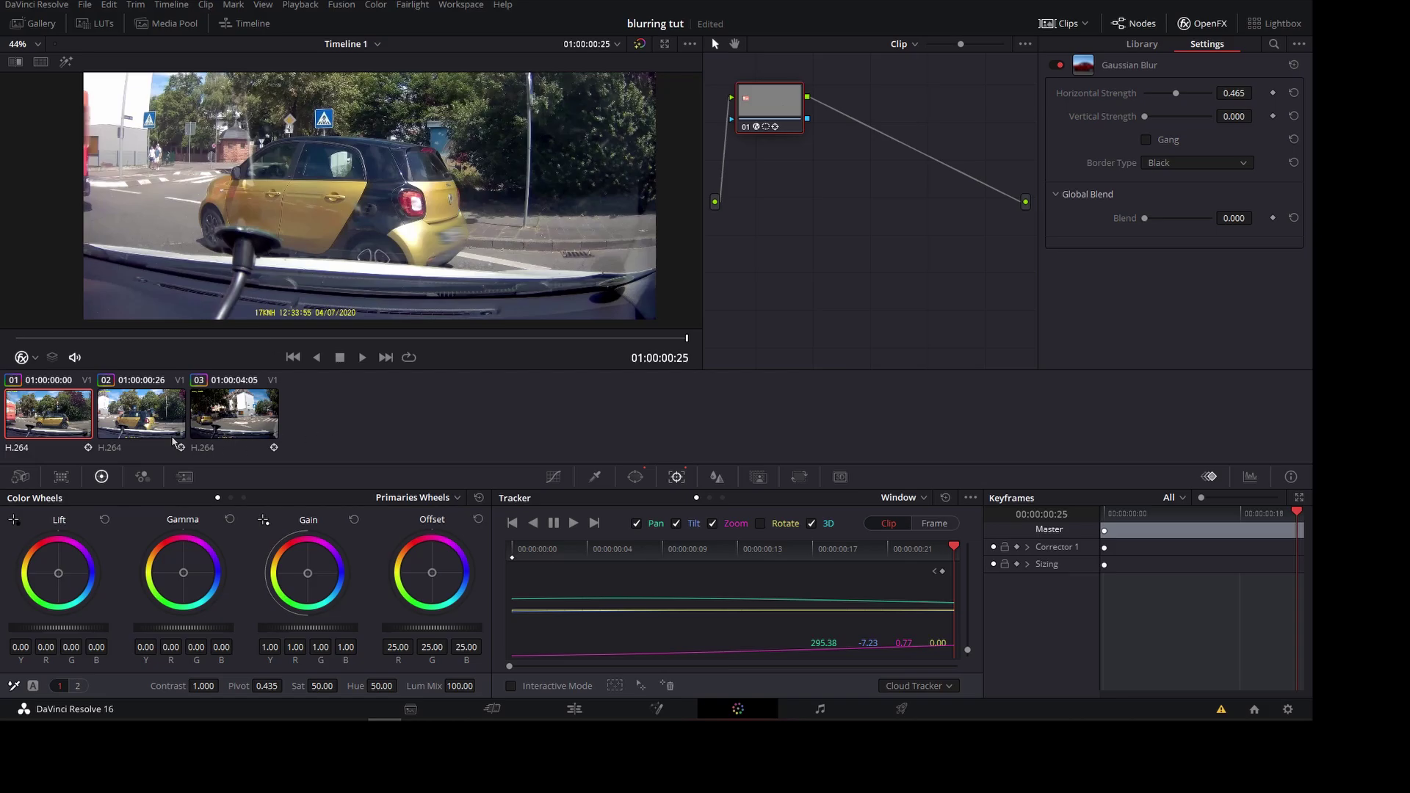
{"action": "key", "text": "Down"}
{"action": "left_click_drag", "start_coordinate": [59, 338], "coordinate": [746, 338]}
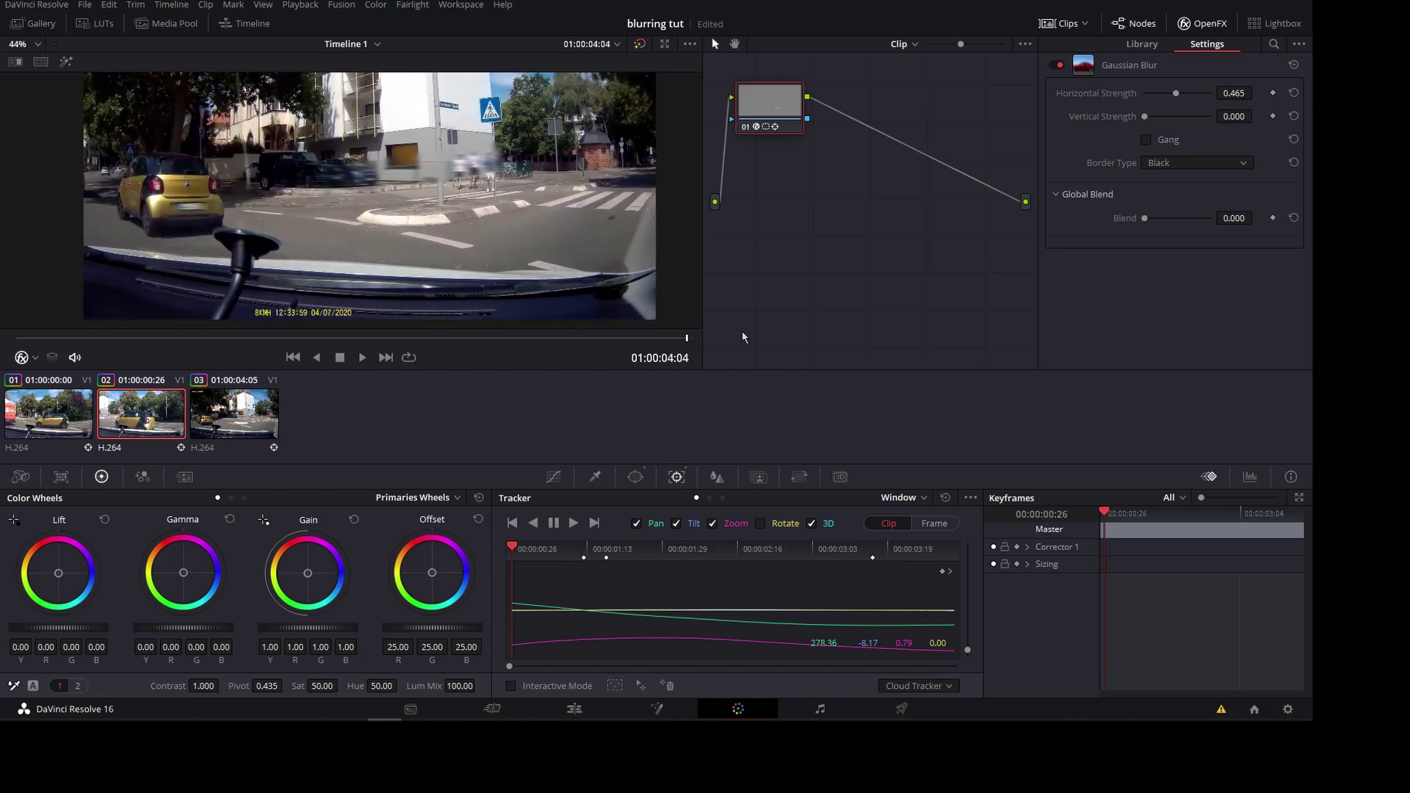
{"action": "left_click", "coordinate": [236, 413]}
{"action": "mouse_move", "coordinate": [77, 340]}
{"action": "left_mouse_down"}
{"action": "mouse_move", "coordinate": [712, 311]}
{"action": "mouse_move", "coordinate": [2, 334]}
{"action": "left_mouse_up"}
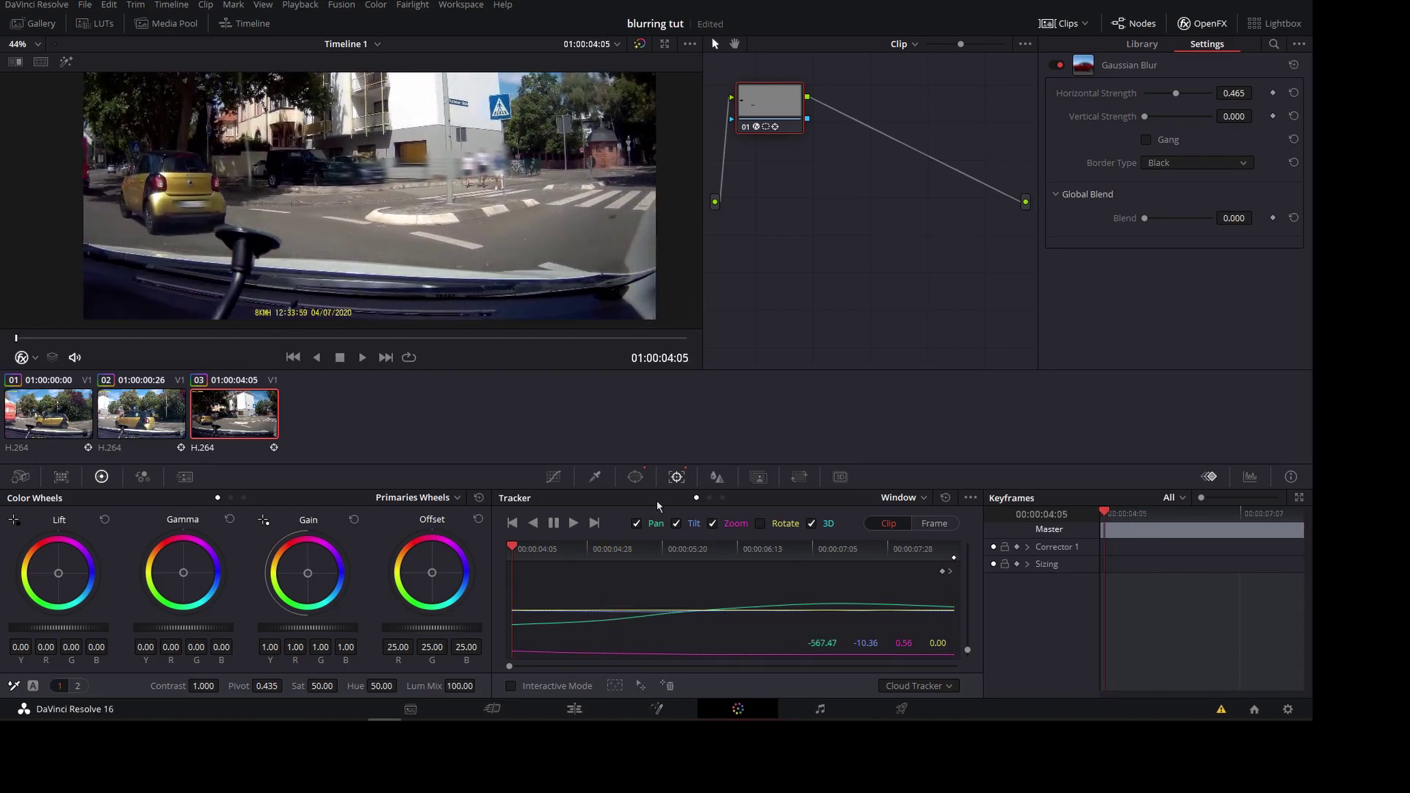
Step: Add a second rectangle window sized over the crossing sign and set tracking to Frame mode
{"action": "left_click", "coordinate": [635, 477]}
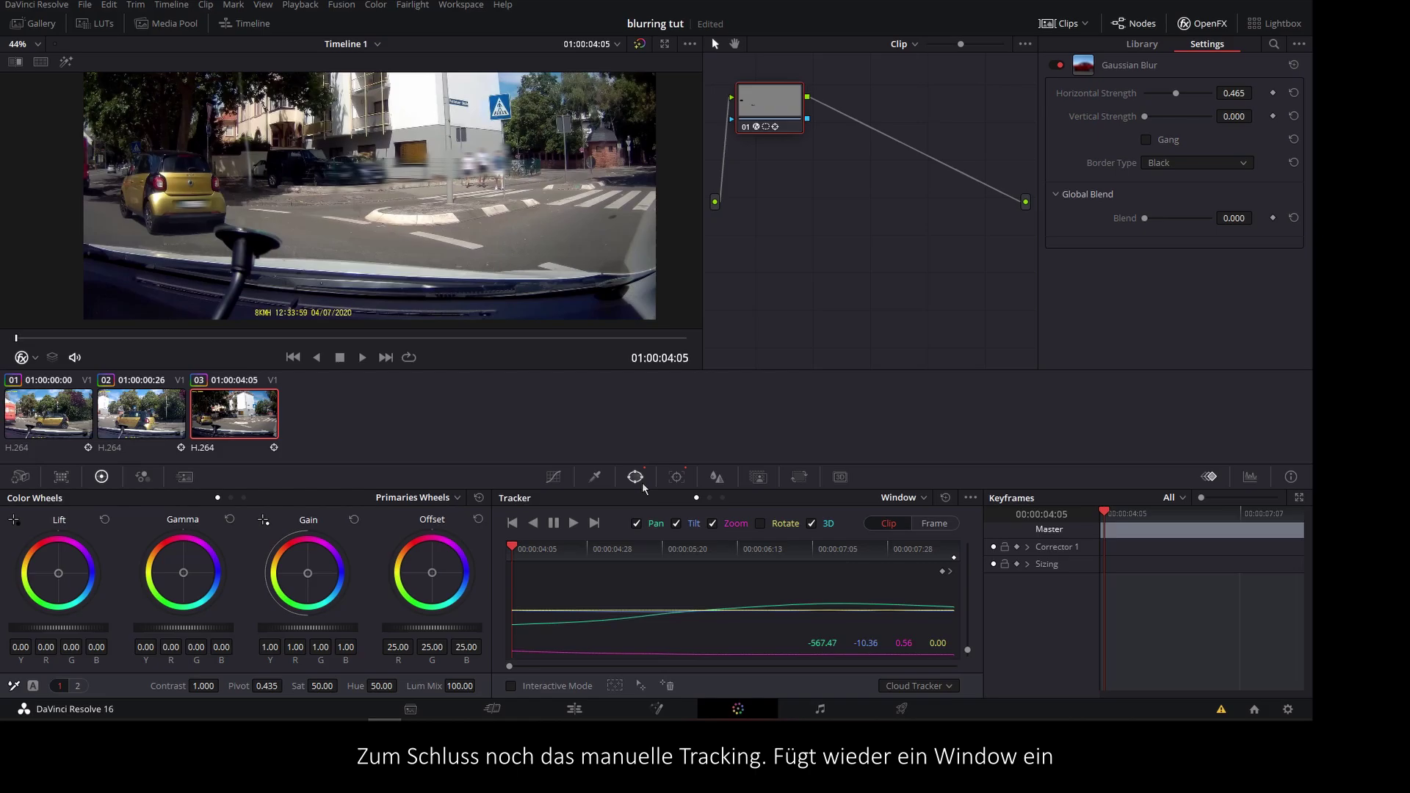
{"action": "left_click", "coordinate": [970, 498]}
{"action": "left_click", "coordinate": [1013, 614]}
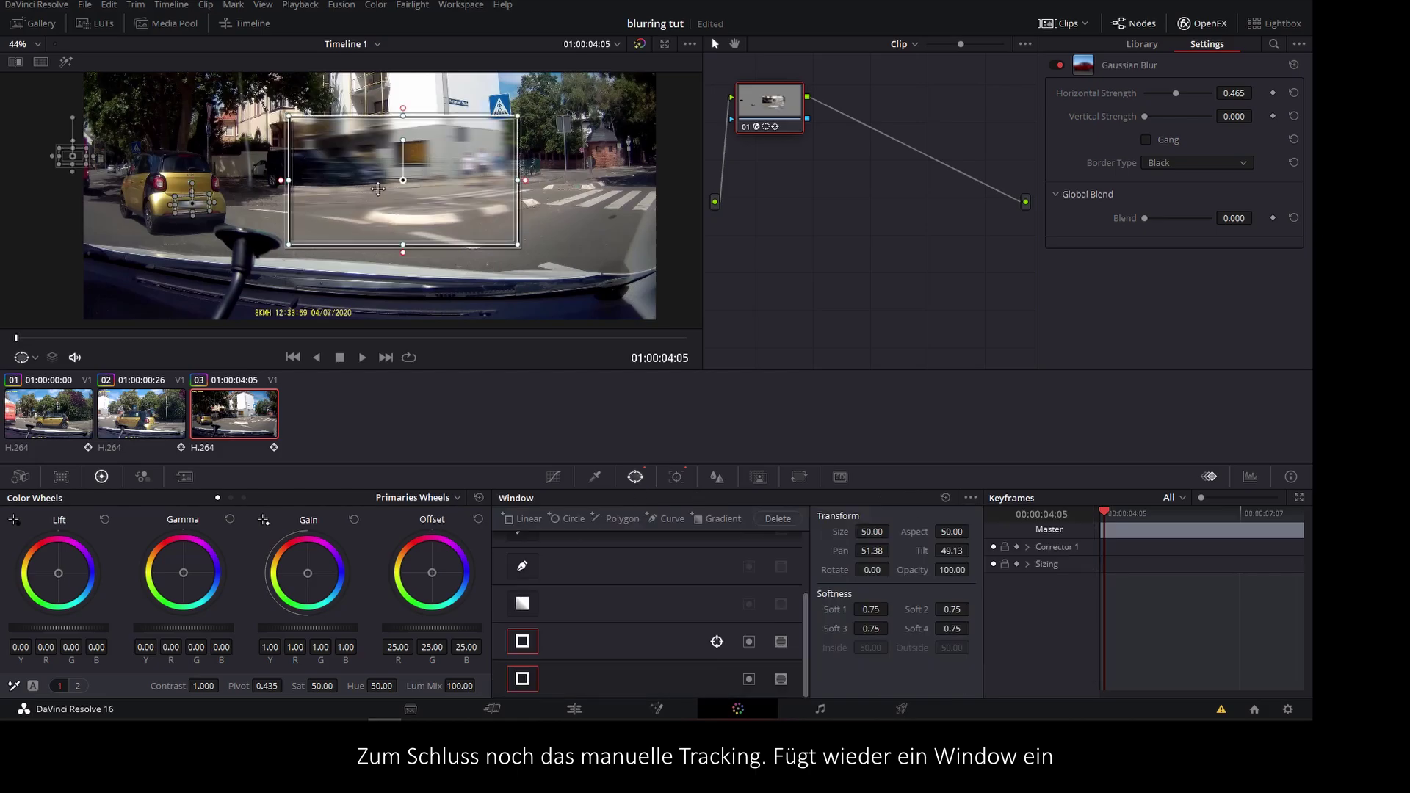
{"action": "mouse_move", "coordinate": [377, 188]}
{"action": "left_mouse_down"}
{"action": "mouse_move", "coordinate": [476, 214]}
{"action": "mouse_move", "coordinate": [425, 161]}
{"action": "left_mouse_up"}
{"action": "left_click_drag", "start_coordinate": [449, 232], "coordinate": [447, 143]}
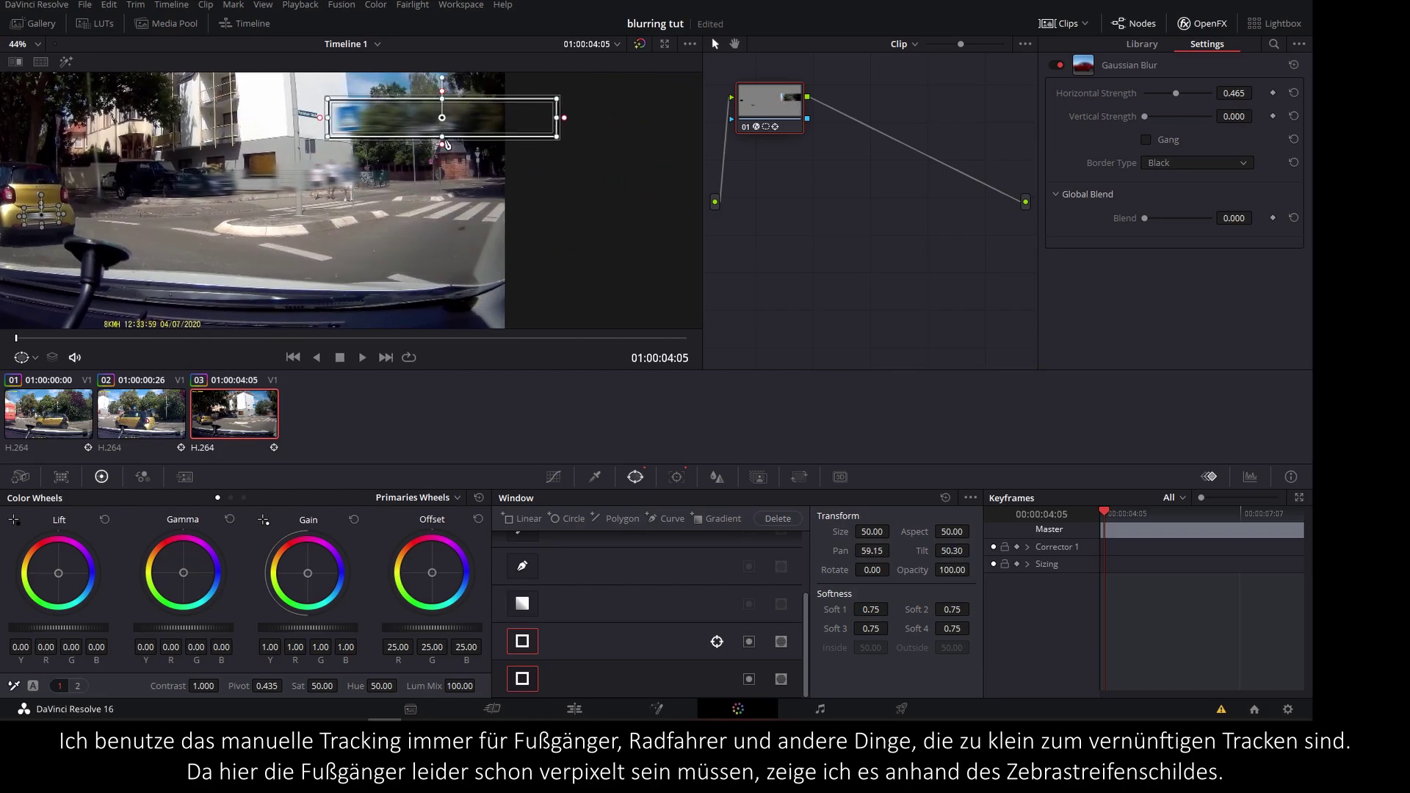
{"action": "left_click_drag", "start_coordinate": [564, 119], "coordinate": [381, 117]}
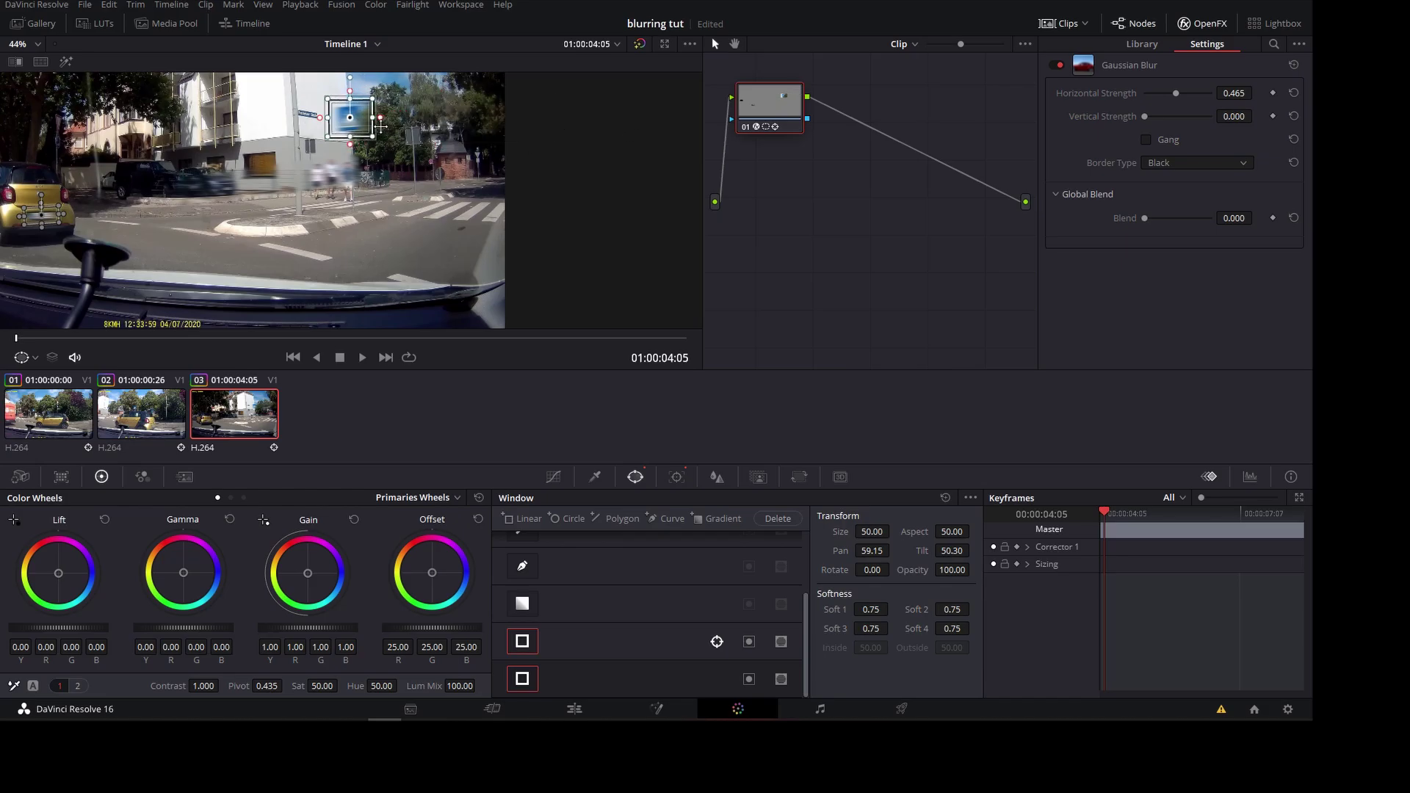
{"action": "left_click", "coordinate": [676, 478]}
{"action": "left_click", "coordinate": [934, 523]}
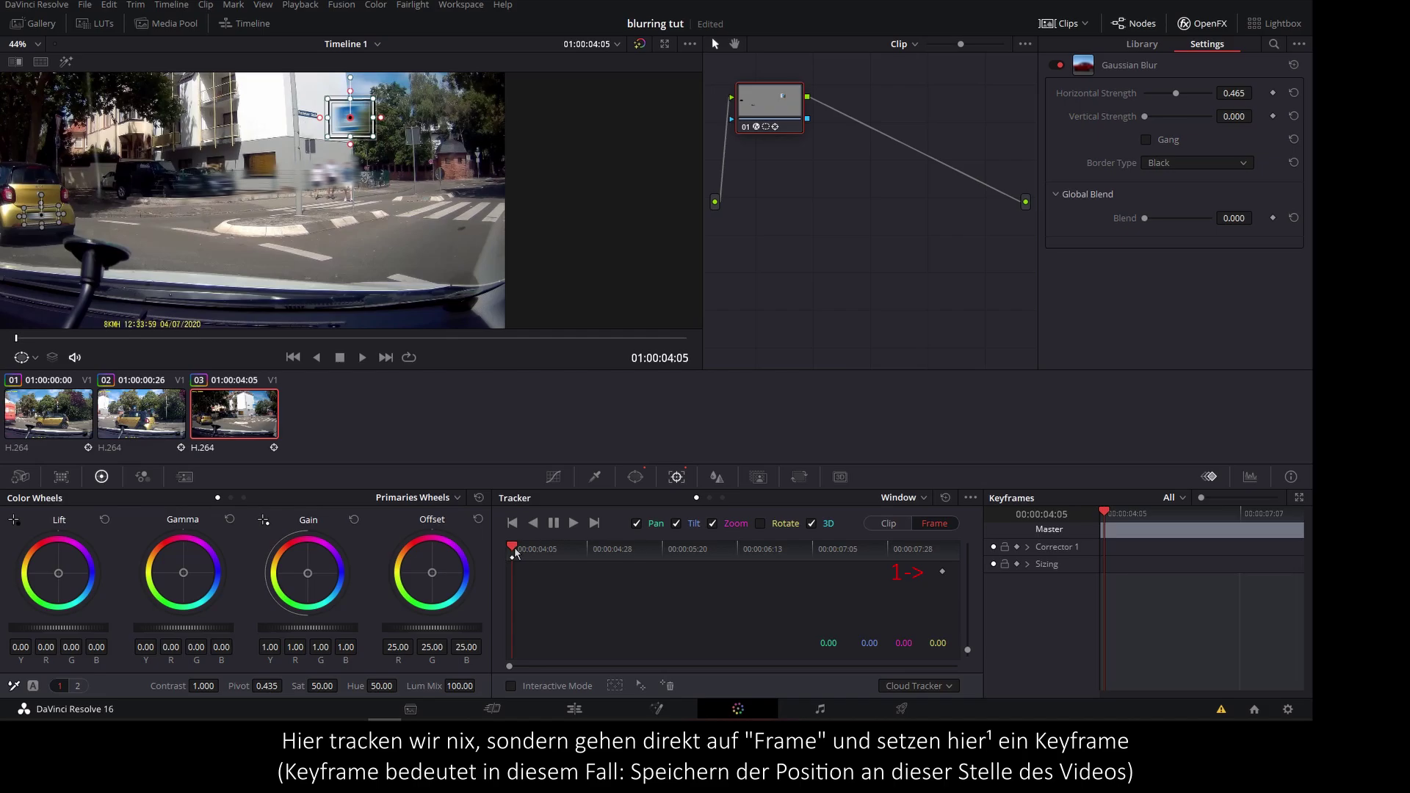
Step: Keyframe the window onto the crossing sign at several frames of clip 03, then restore Clip tracking mode
{"action": "left_click_drag", "start_coordinate": [514, 552], "coordinate": [587, 565]}
{"action": "mouse_move", "coordinate": [350, 118]}
{"action": "left_mouse_down"}
{"action": "mouse_move", "coordinate": [496, 112]}
{"action": "mouse_move", "coordinate": [505, 145]}
{"action": "mouse_move", "coordinate": [529, 115]}
{"action": "left_mouse_up"}
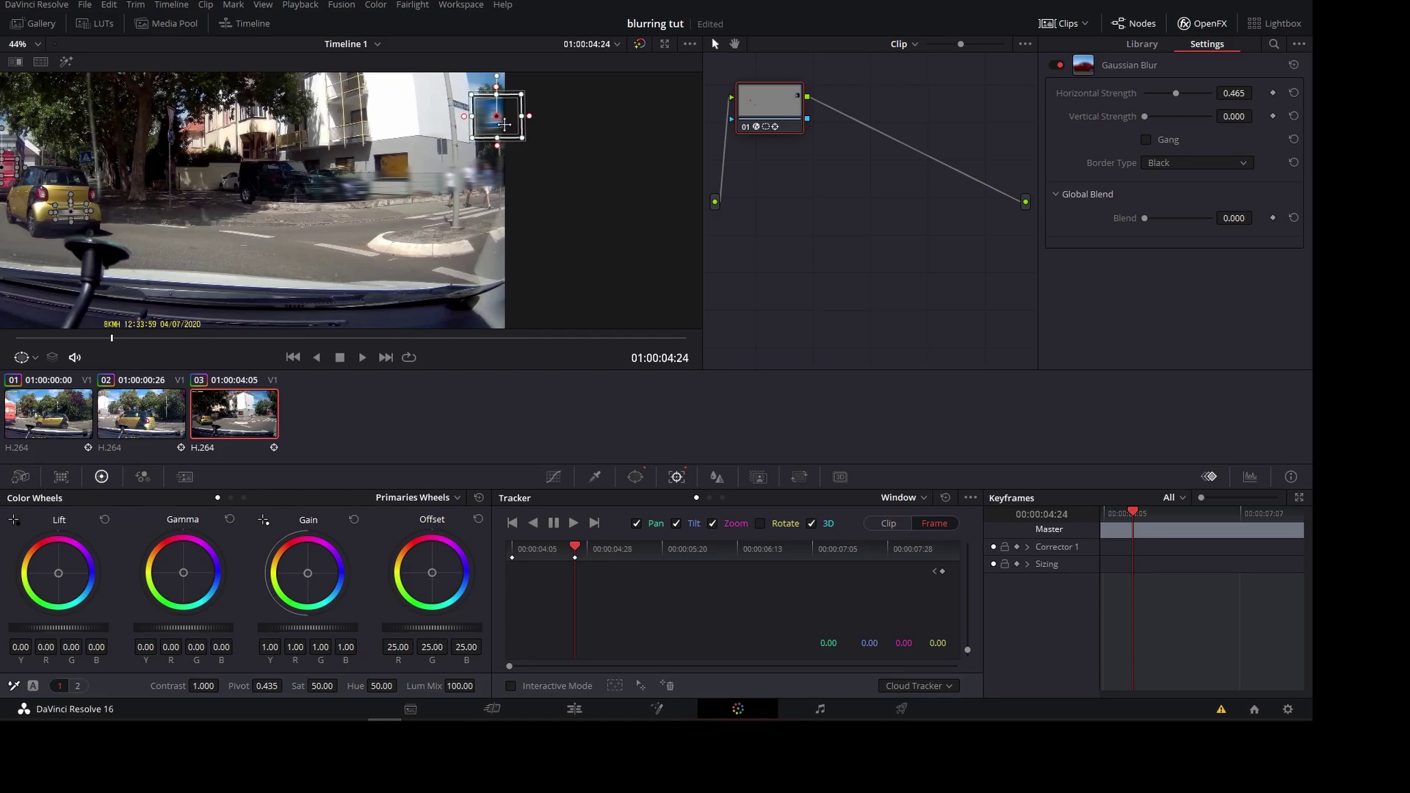
{"action": "key", "text": "Right"}
{"action": "key", "text": "Right"}
{"action": "key", "text": "Right"}
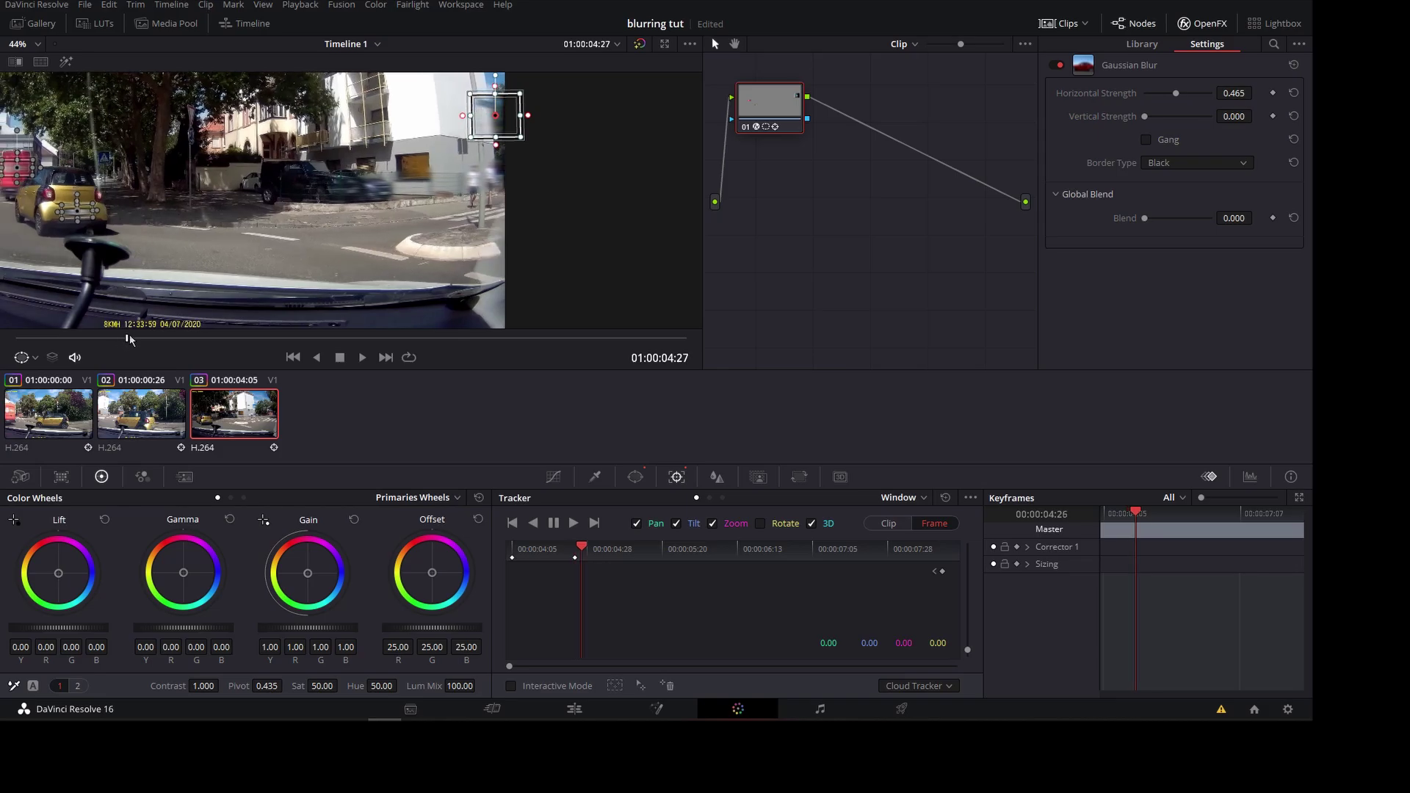
{"action": "left_click_drag", "start_coordinate": [512, 124], "coordinate": [542, 122]}
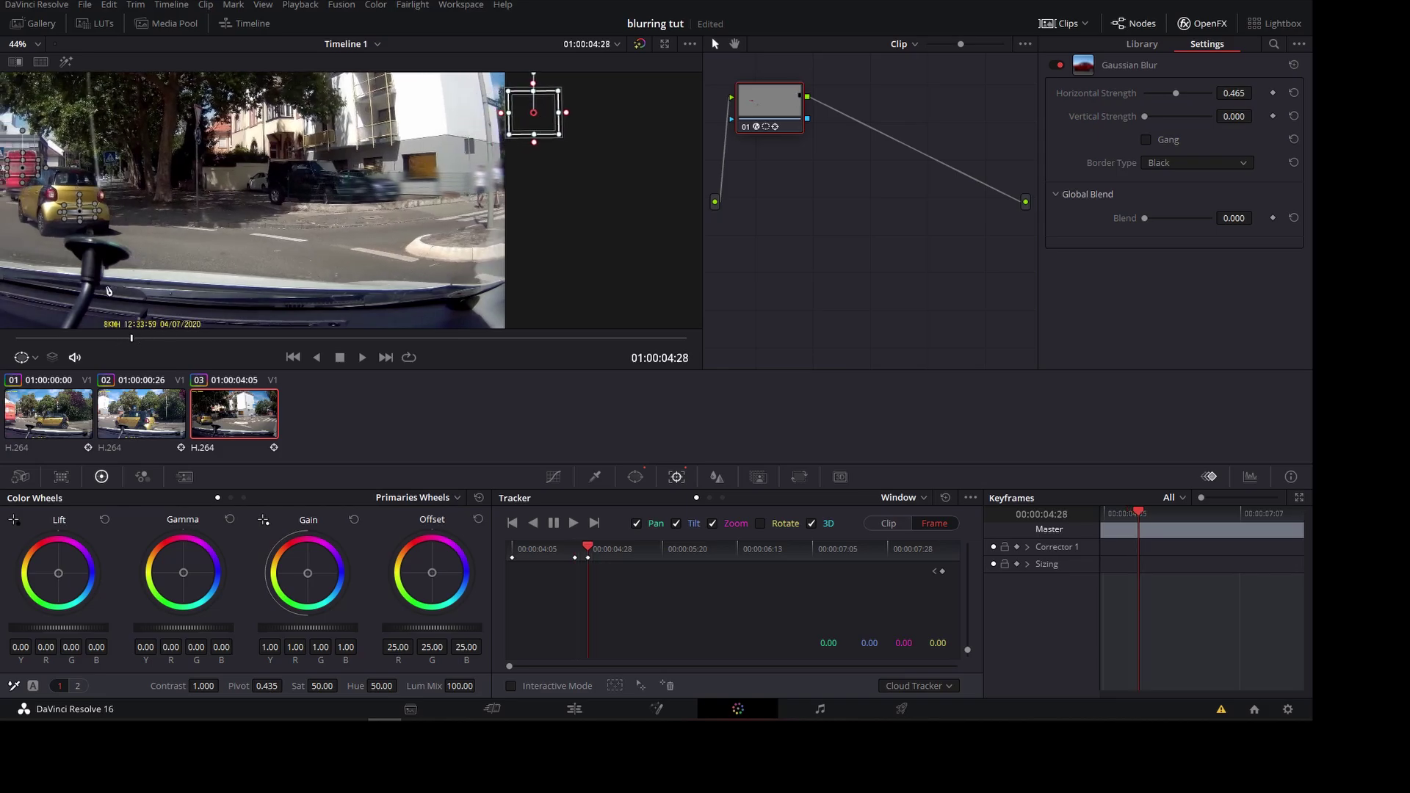
{"action": "mouse_move", "coordinate": [132, 339]}
{"action": "left_mouse_down"}
{"action": "mouse_move", "coordinate": [17, 340]}
{"action": "mouse_move", "coordinate": [71, 338]}
{"action": "left_mouse_up"}
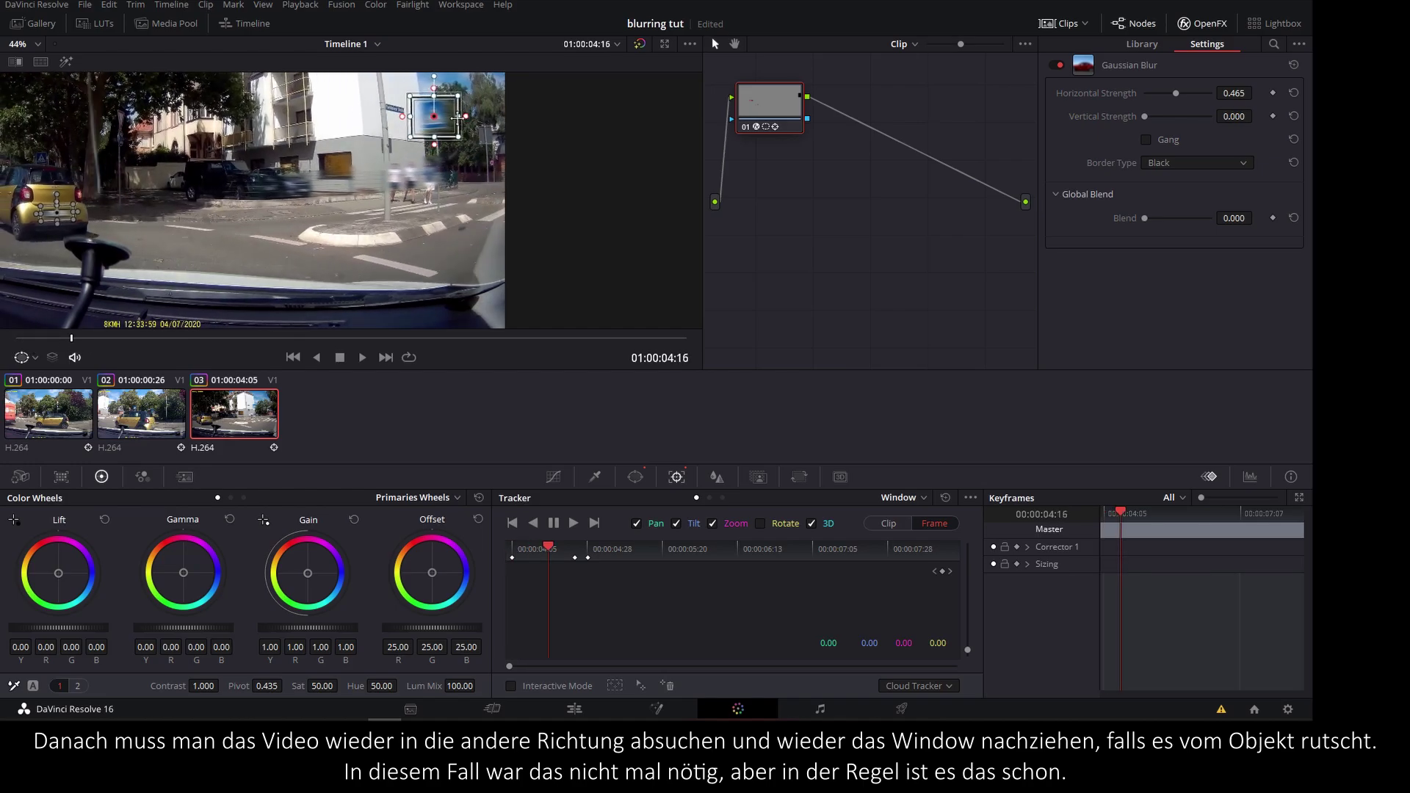
{"action": "left_click_drag", "start_coordinate": [457, 116], "coordinate": [455, 114]}
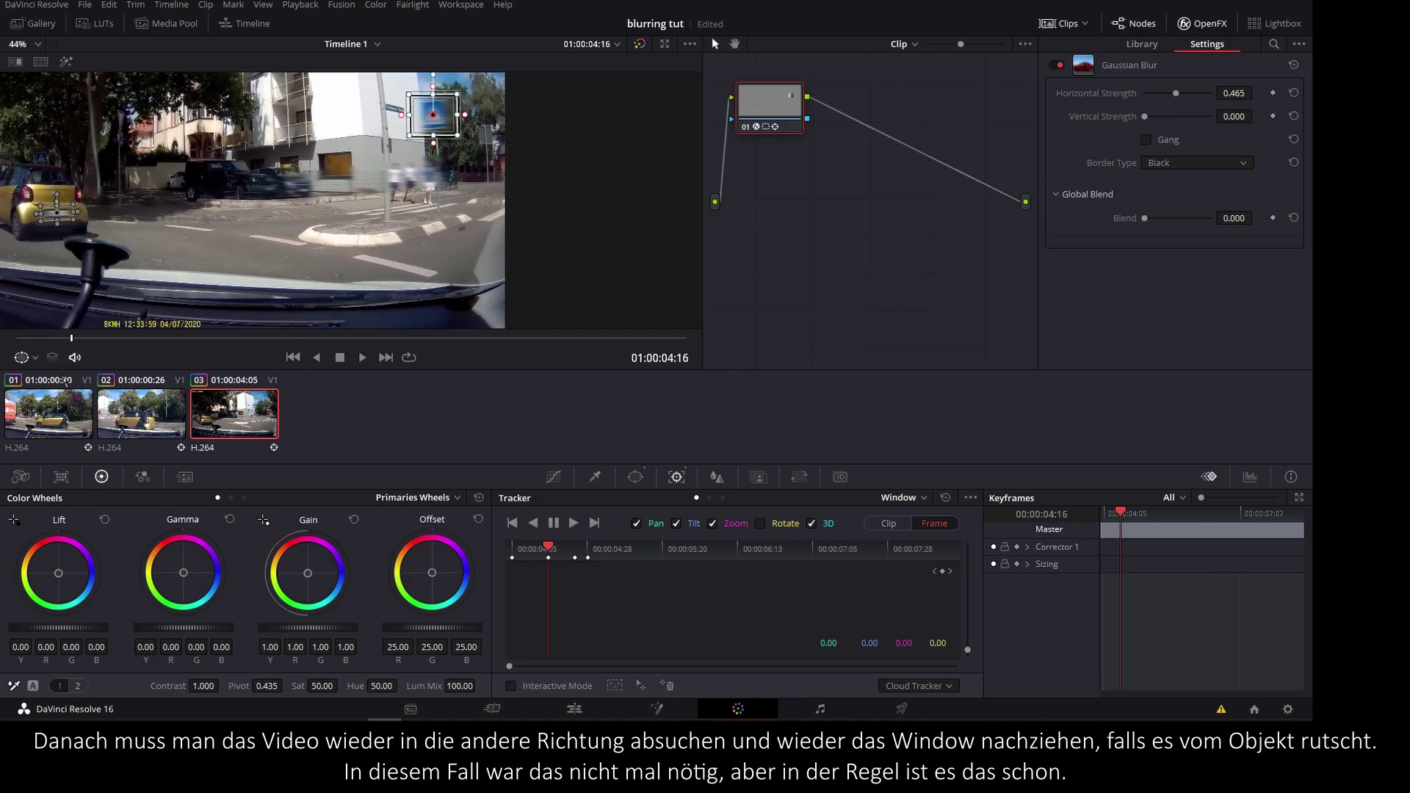
{"action": "left_click_drag", "start_coordinate": [71, 339], "coordinate": [107, 338]}
{"action": "left_click_drag", "start_coordinate": [493, 118], "coordinate": [497, 133]}
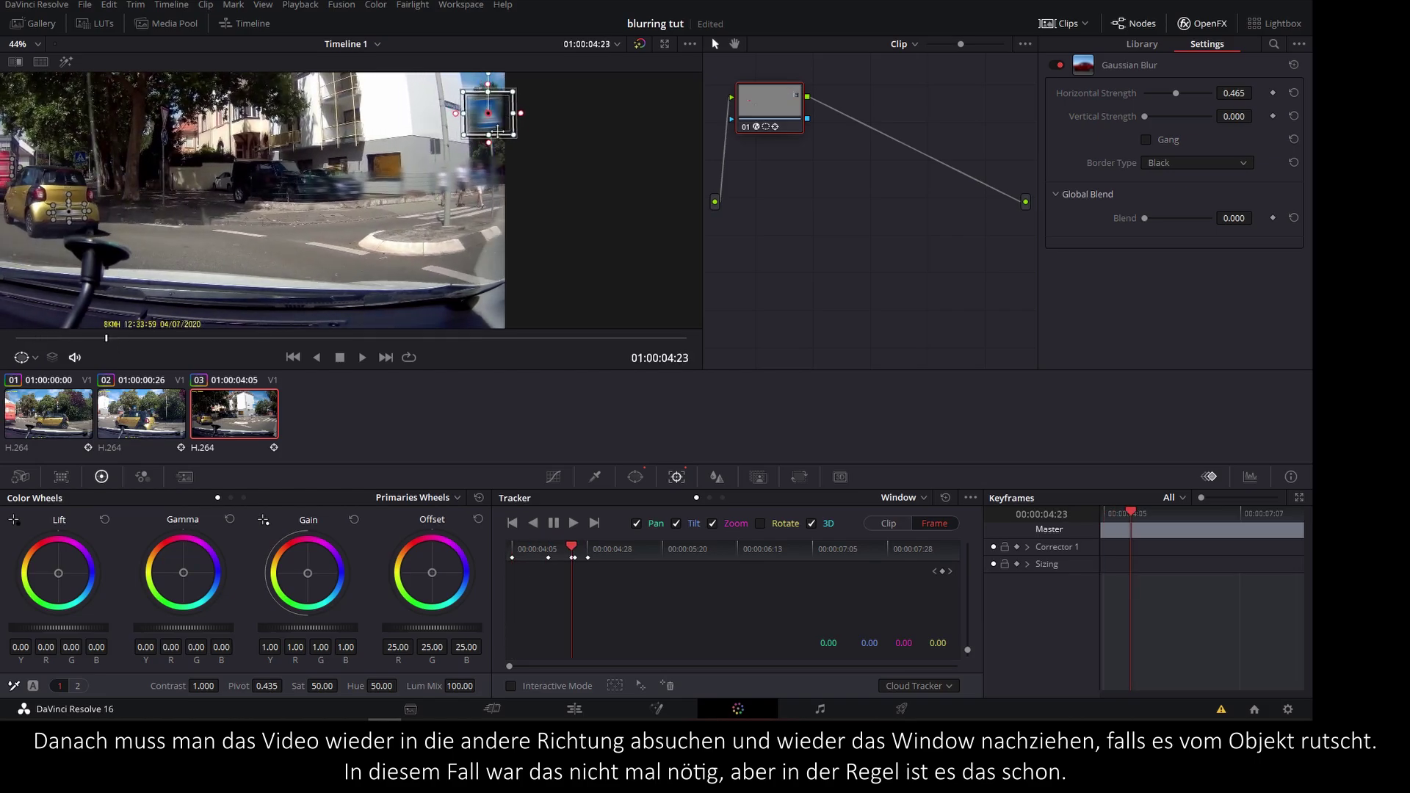
{"action": "left_click_drag", "start_coordinate": [107, 339], "coordinate": [232, 339]}
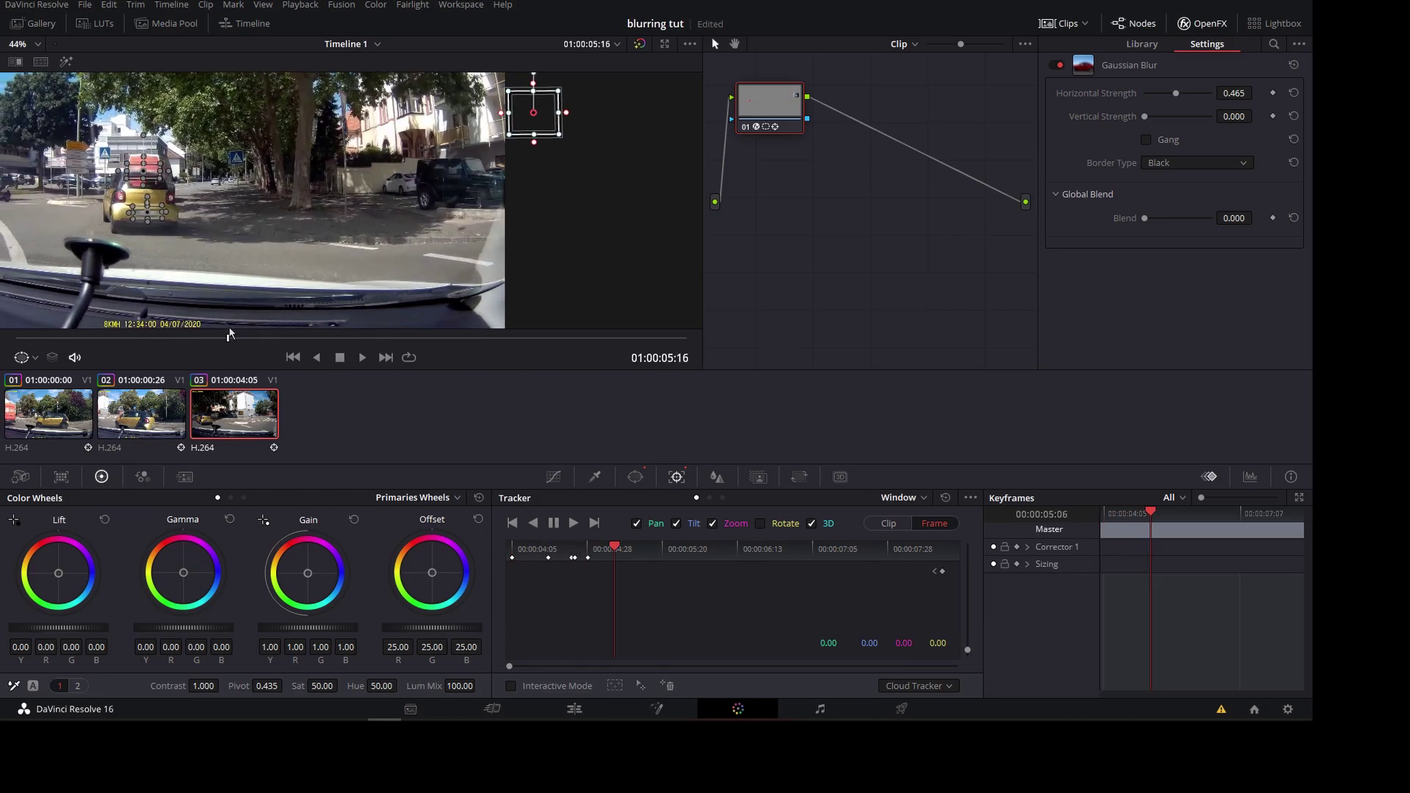
{"action": "left_click", "coordinate": [872, 524]}
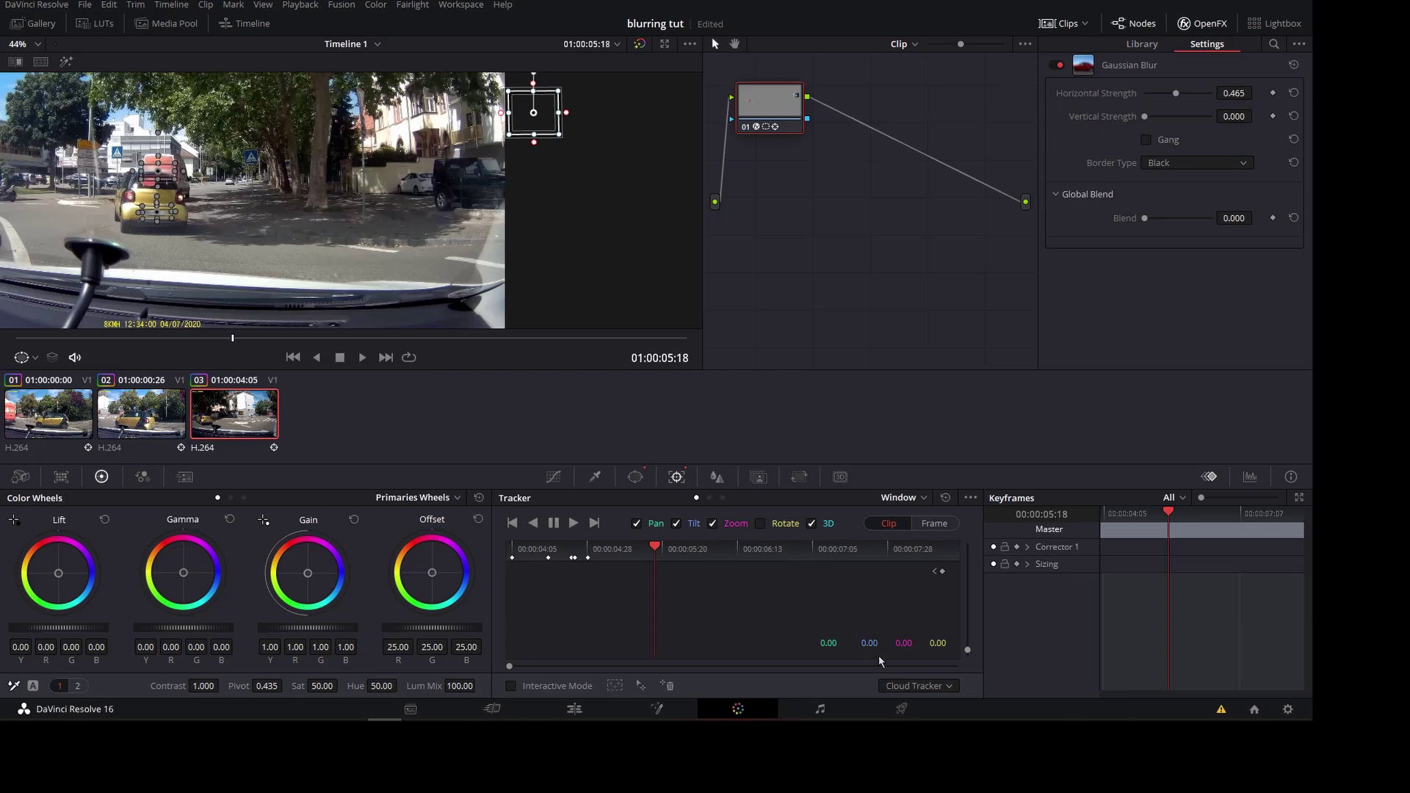
Step: On the Deliver page, confirm 1920x1080 HD resolution and 30 fps for the render output
{"action": "left_click", "coordinate": [900, 710]}
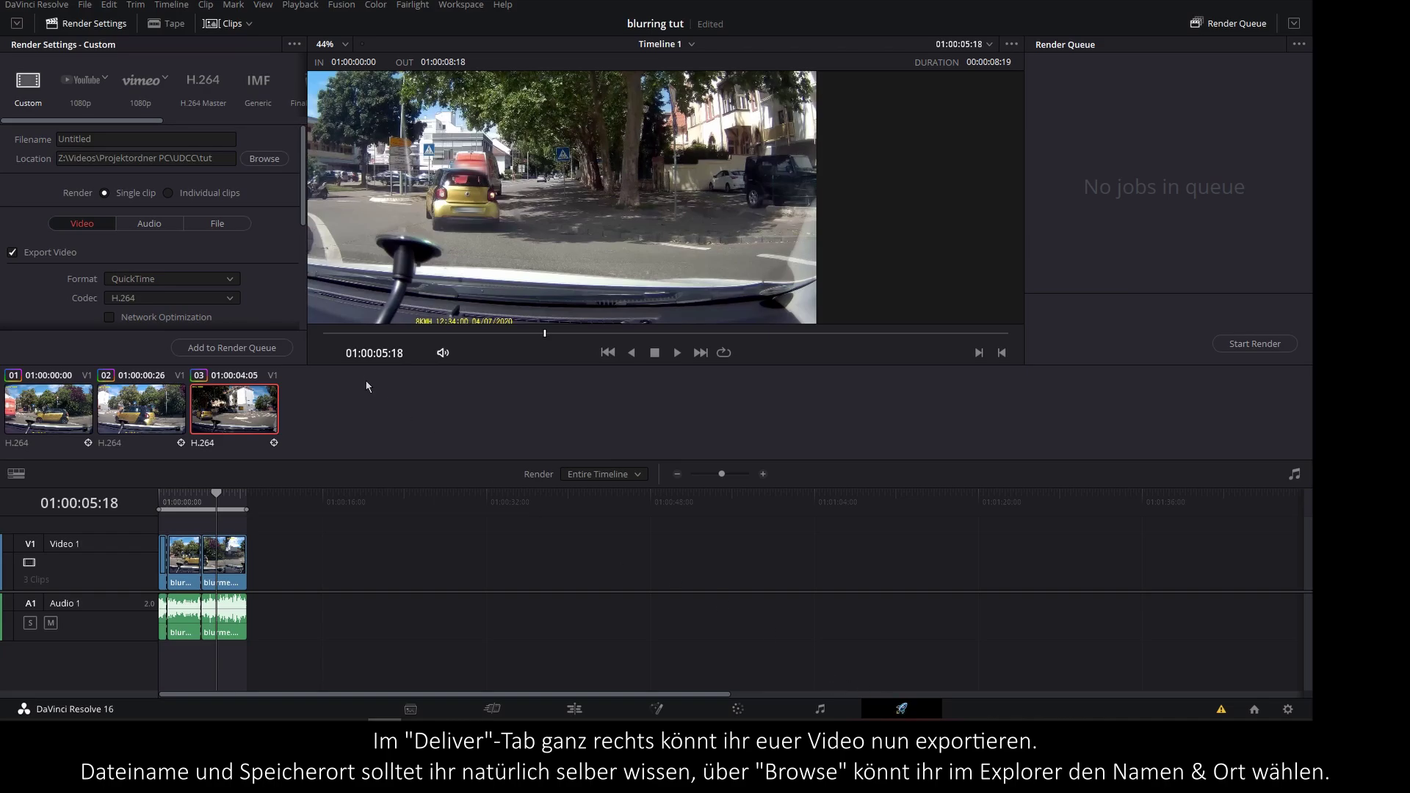
{"action": "double_click", "coordinate": [172, 145]}
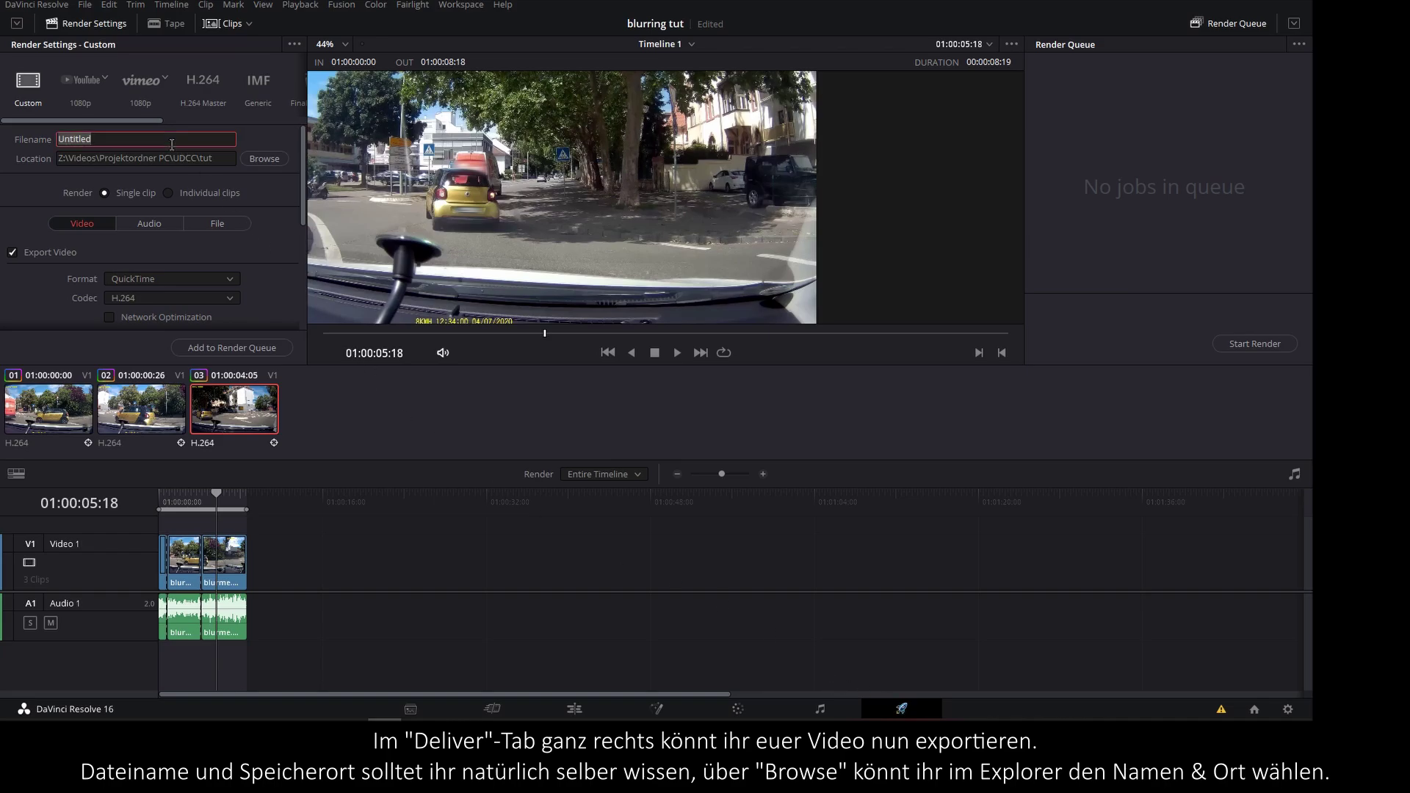
{"action": "type", "text": "v2"}
{"action": "scroll", "coordinate": [268, 193], "scroll_direction": "down", "scroll_amount": 1}
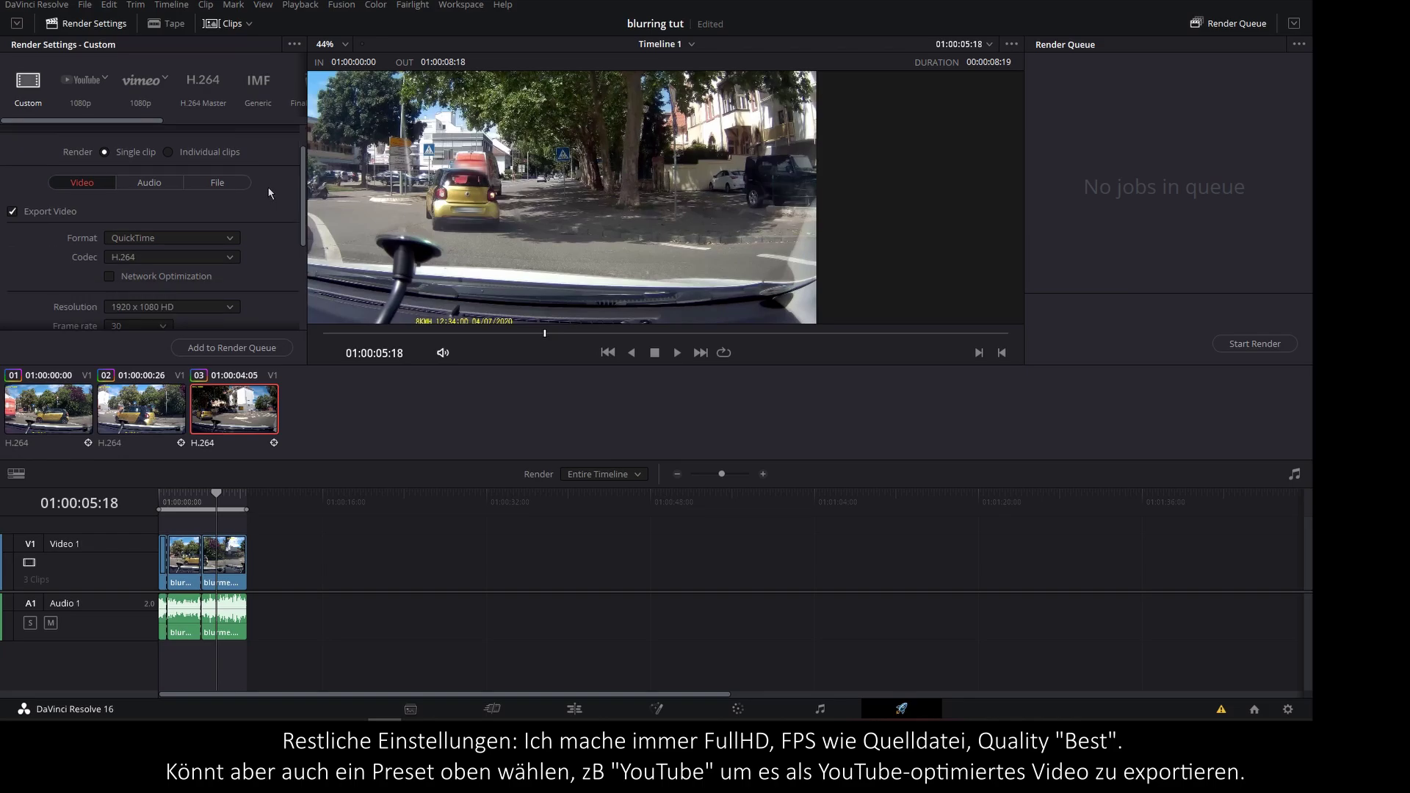
{"action": "scroll", "coordinate": [269, 194], "scroll_direction": "down", "scroll_amount": 1}
{"action": "left_click", "coordinate": [191, 265]}
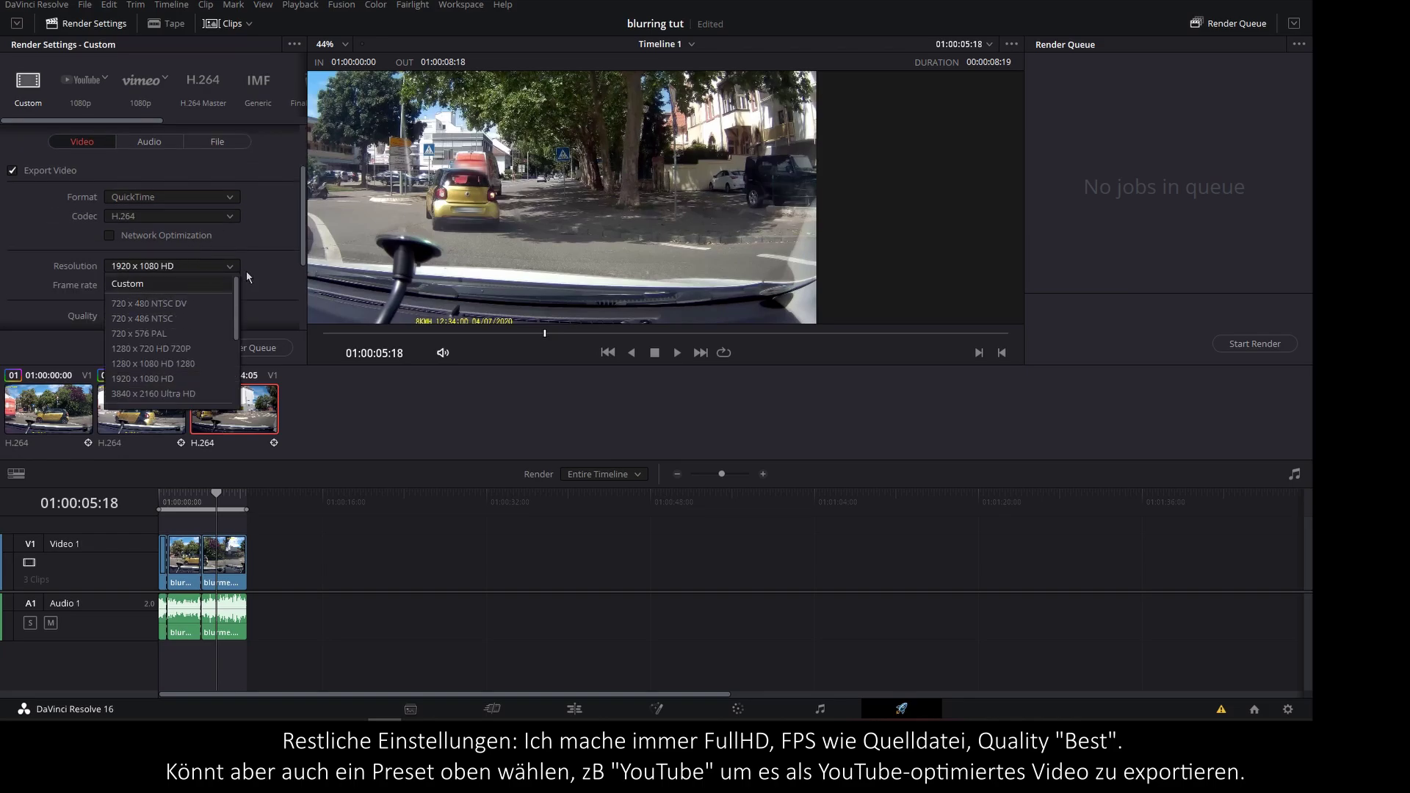
{"action": "left_click", "coordinate": [247, 276]}
{"action": "left_click", "coordinate": [166, 290]}
{"action": "scroll", "coordinate": [191, 283], "scroll_direction": "down", "scroll_amount": 1}
{"action": "scroll", "coordinate": [176, 268], "scroll_direction": "down", "scroll_amount": 1}
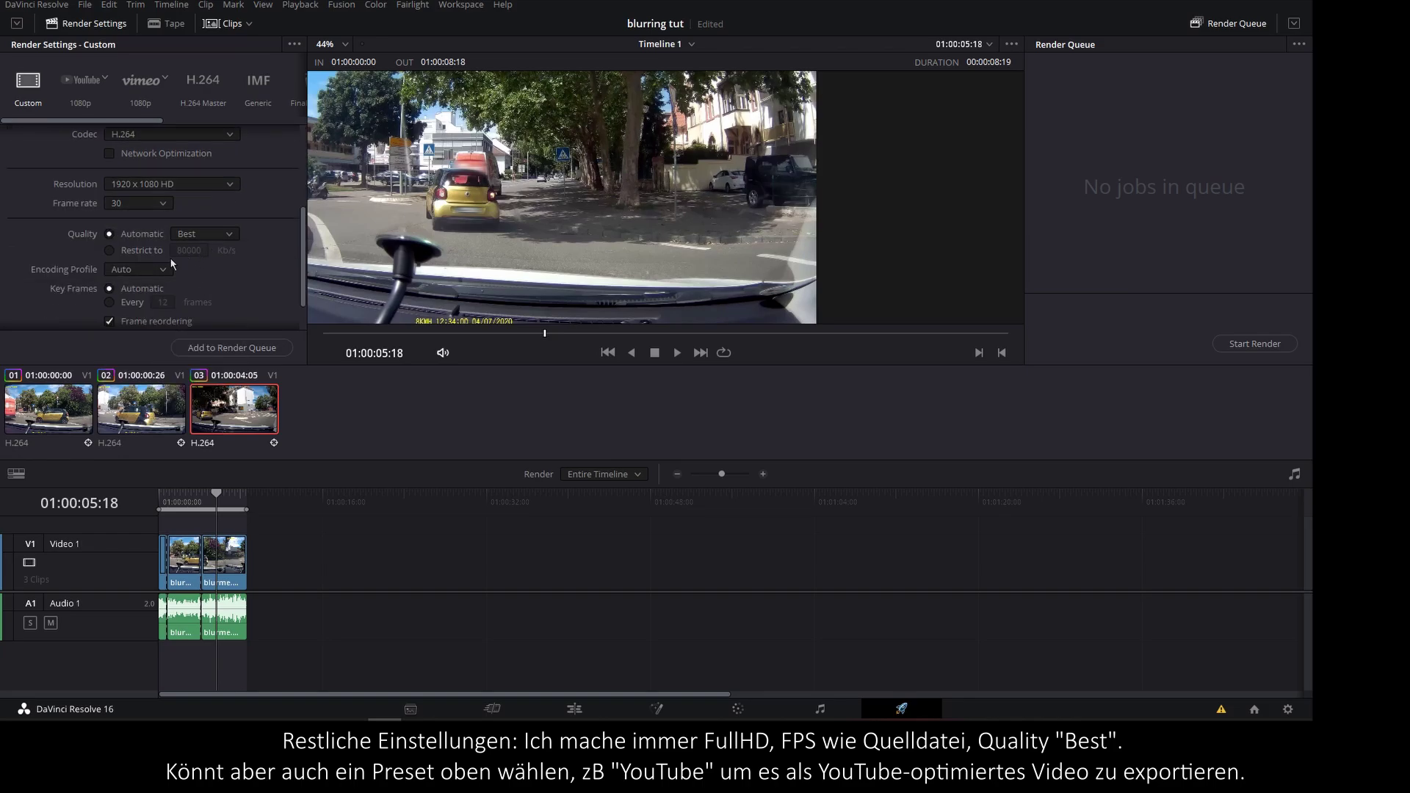
Step: Add the timeline to the render queue, render it, and drop blurme.mov onto an empty timeline
{"action": "left_click", "coordinate": [222, 351]}
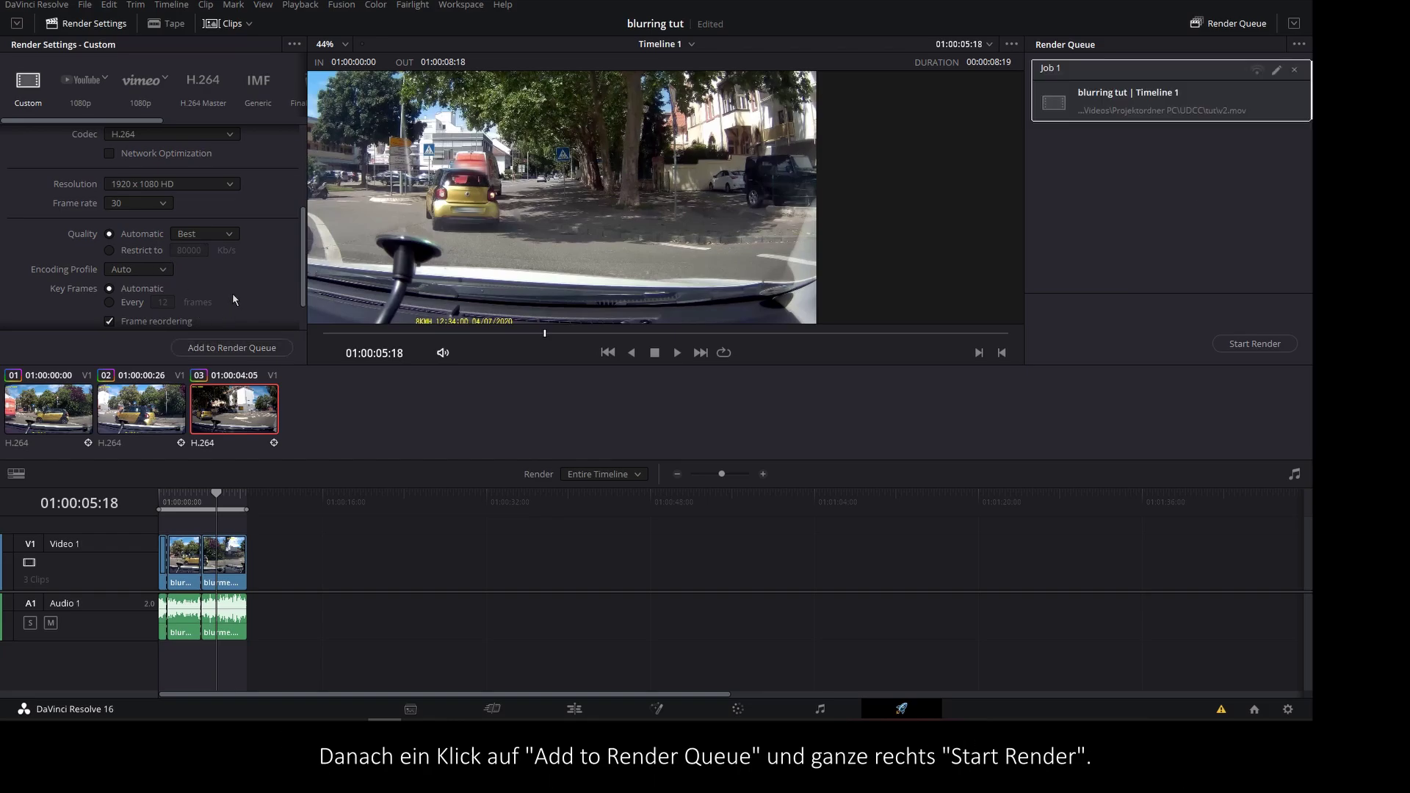
{"action": "left_click", "coordinate": [1241, 343]}
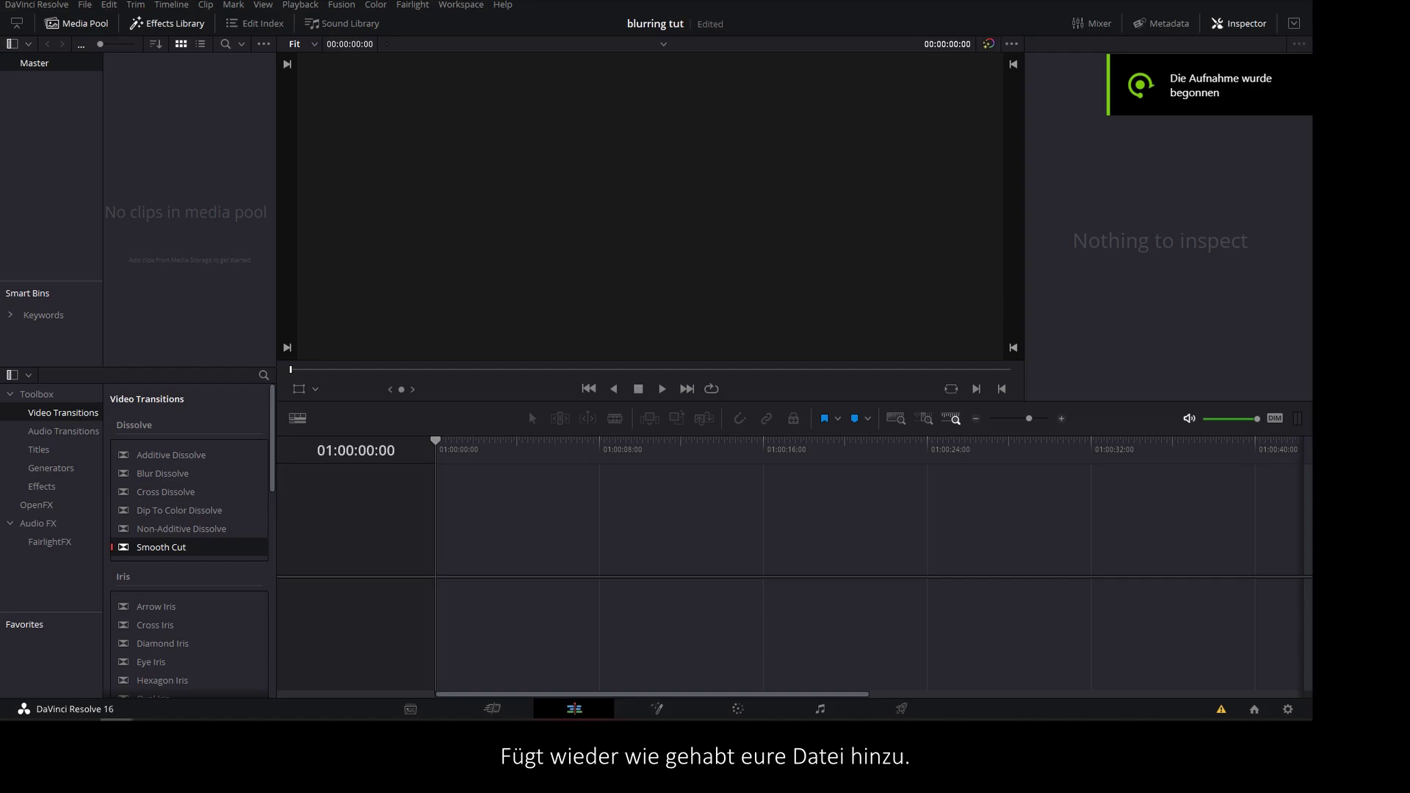
{"action": "left_click_drag", "start_coordinate": [1175, 514], "coordinate": [440, 558]}
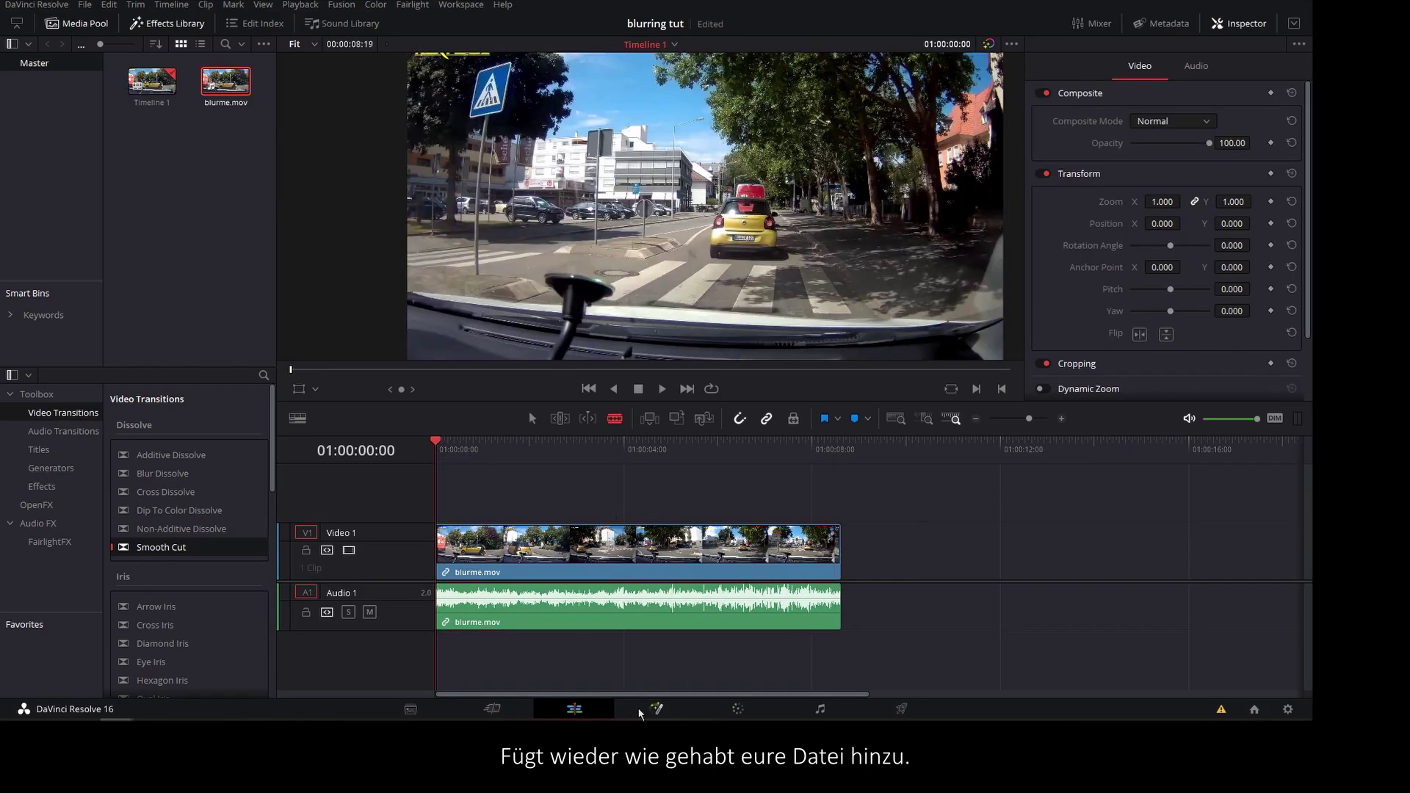
Step: Slip blurme.mov on V1 to the chosen footage and move to the Fusion page
{"action": "left_click_drag", "start_coordinate": [436, 562], "coordinate": [781, 559]}
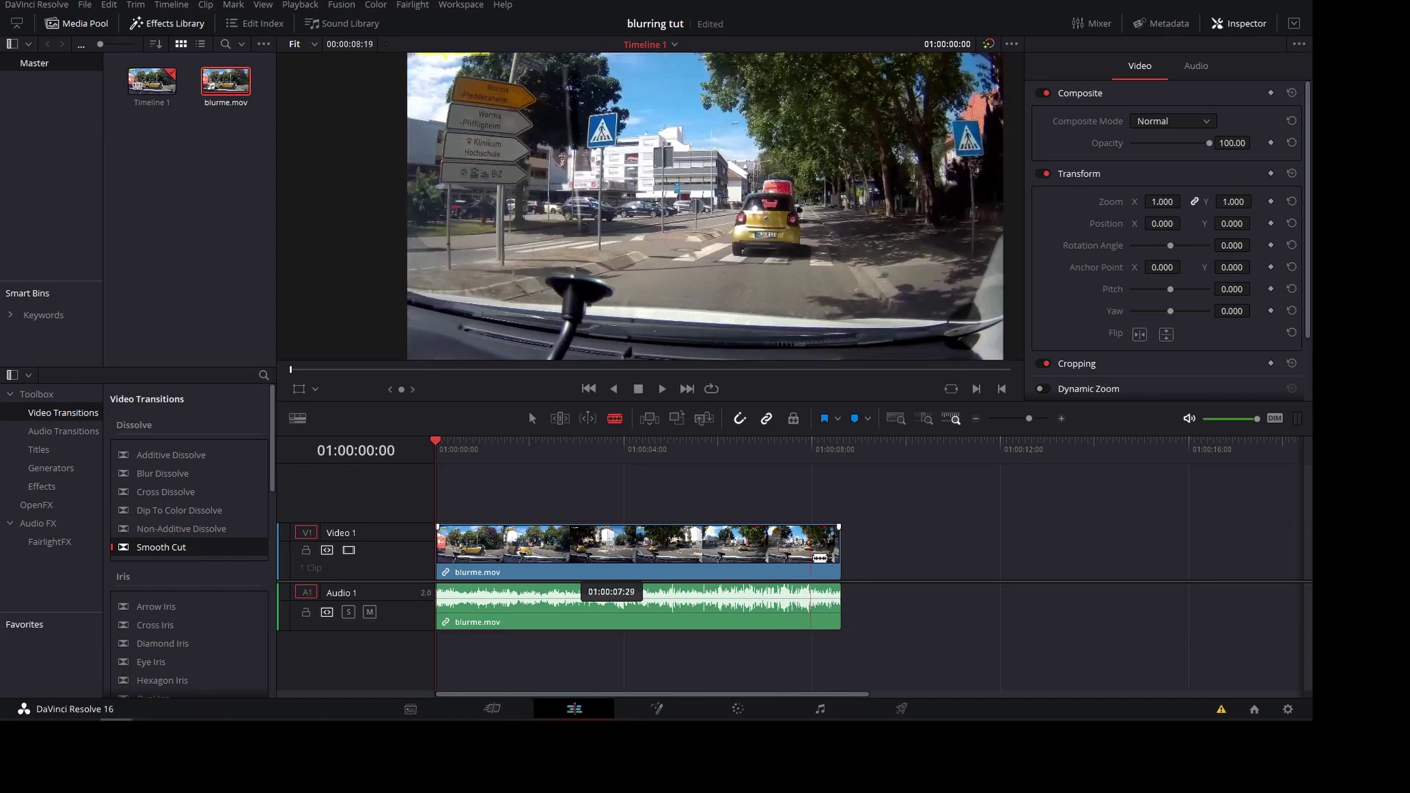
{"action": "left_click_drag", "start_coordinate": [781, 559], "coordinate": [530, 568]}
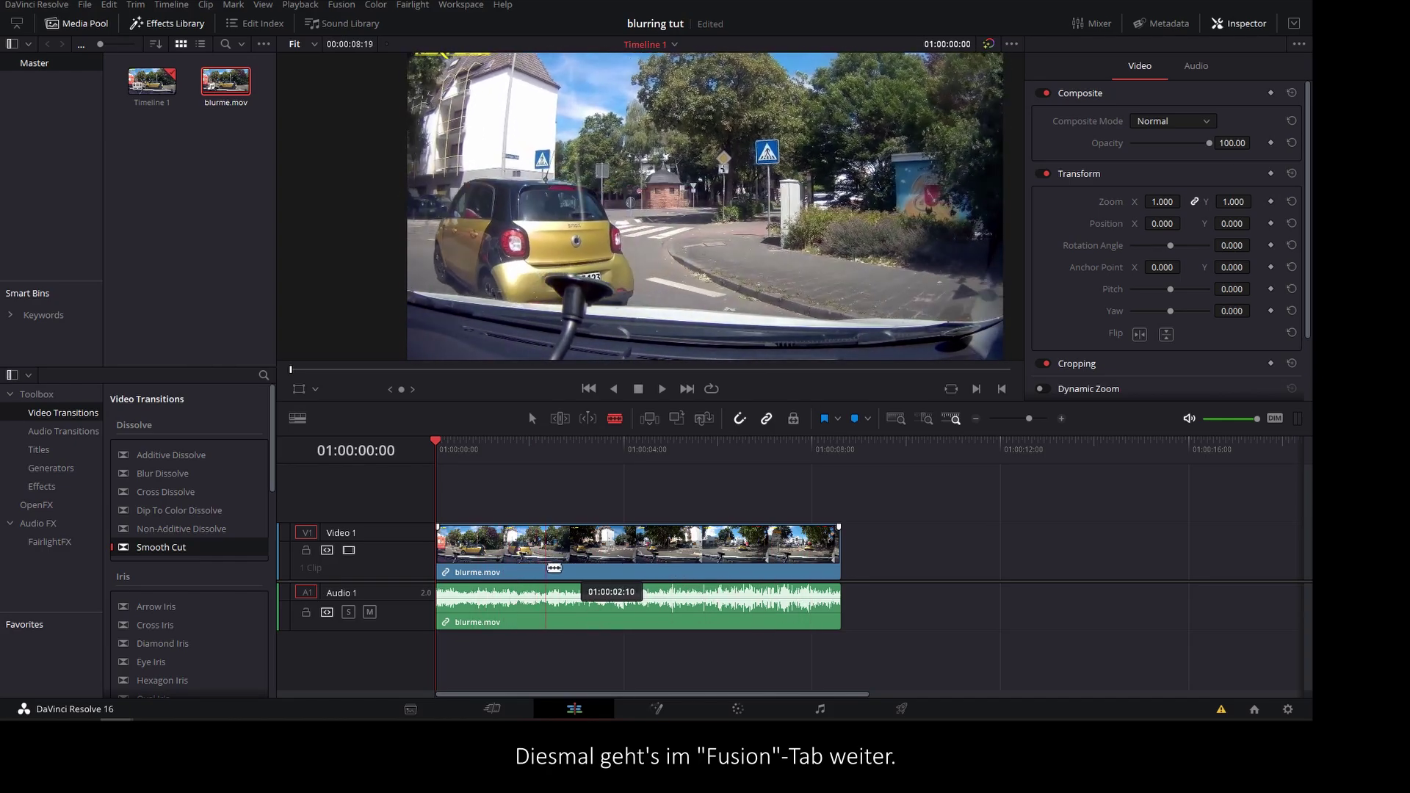
{"action": "left_click_drag", "start_coordinate": [530, 568], "coordinate": [531, 567]}
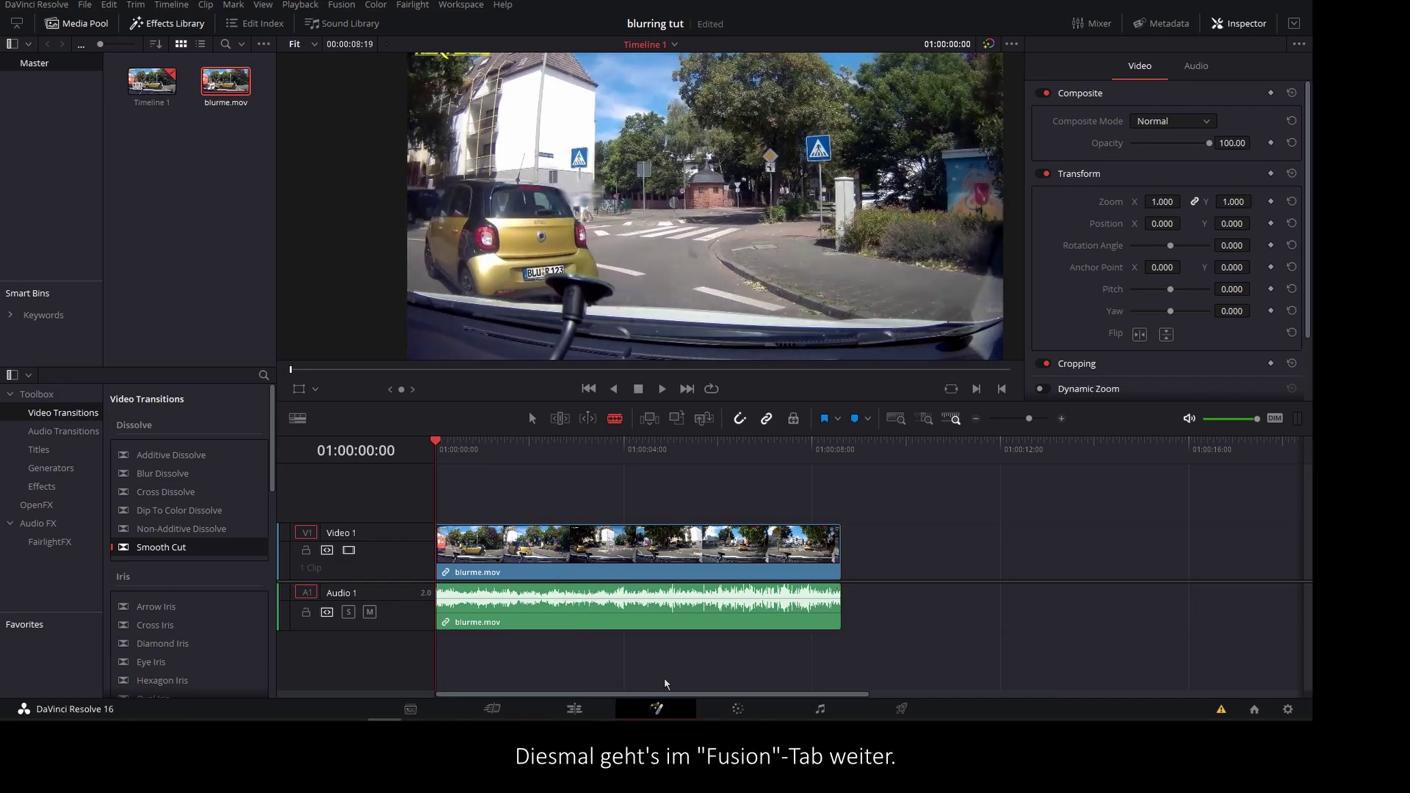
{"action": "left_click", "coordinate": [661, 708]}
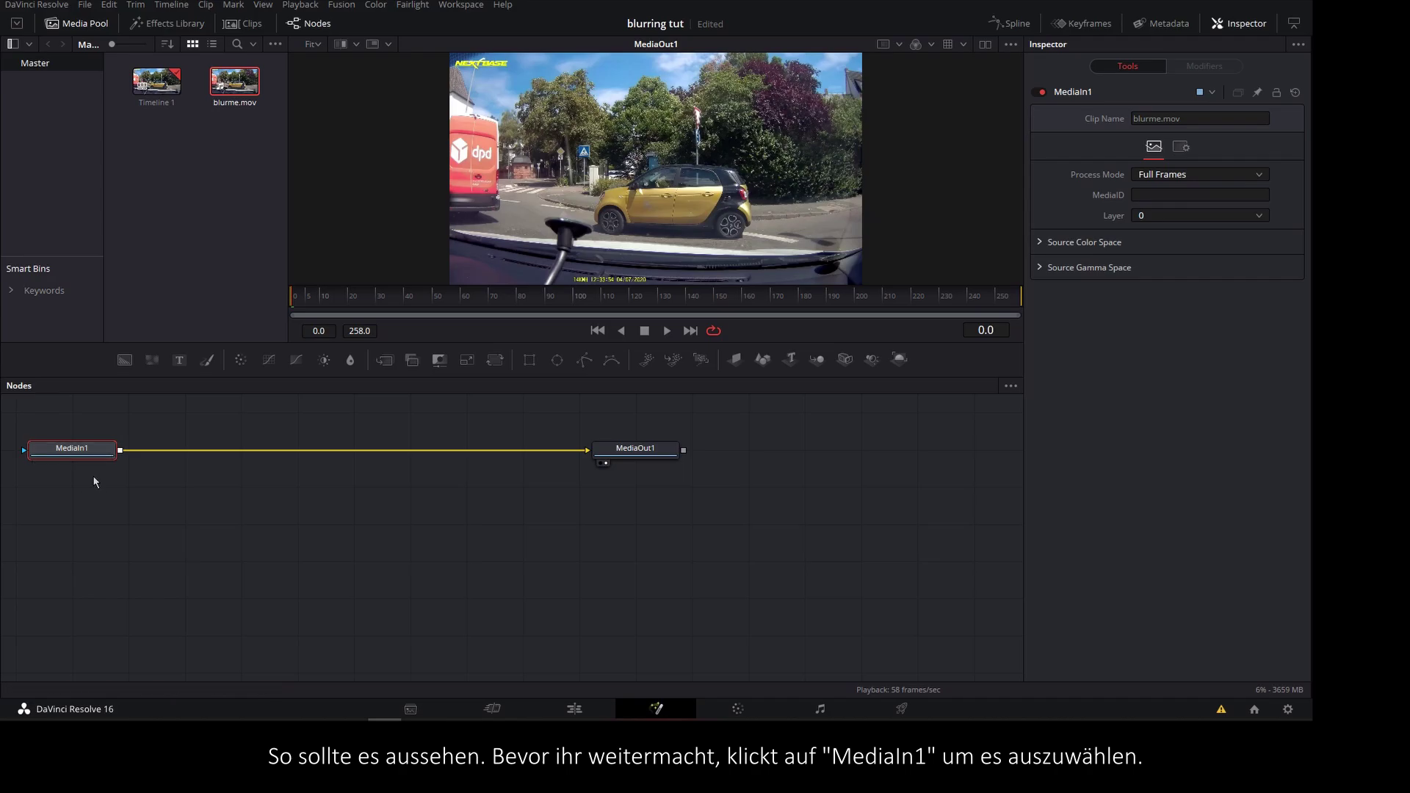
Step: Insert a Tracker node between MediaIn1 and MediaOut1 and place its pattern on the yellow car's licence plate
{"action": "key", "text": "shift+space"}
{"action": "type", "text": "cc"}
{"action": "key", "text": "BackSpace"}
{"action": "key", "text": "BackSpace"}
{"action": "type", "text": "trac"}
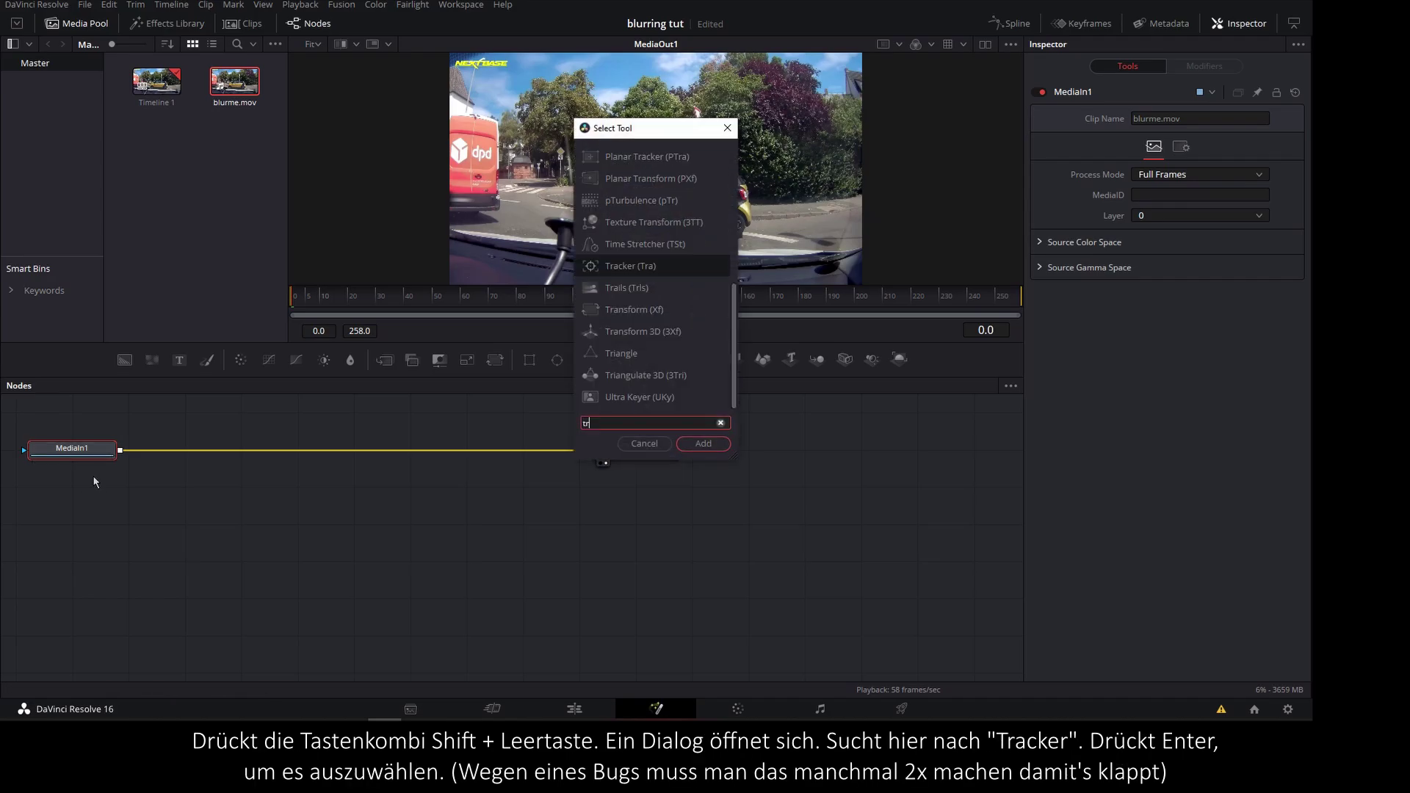
{"action": "key", "text": "Return"}
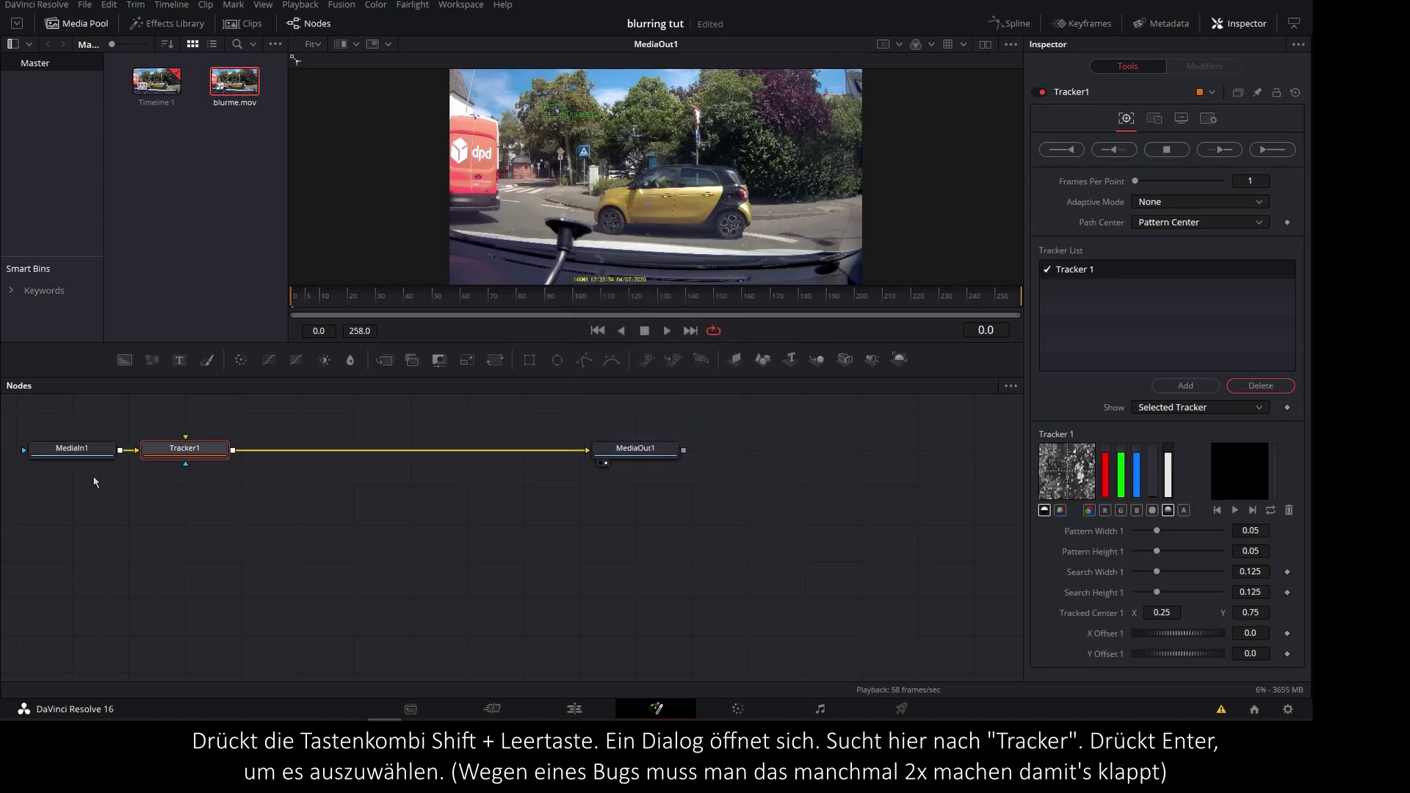
{"action": "left_click_drag", "start_coordinate": [166, 455], "coordinate": [312, 573]}
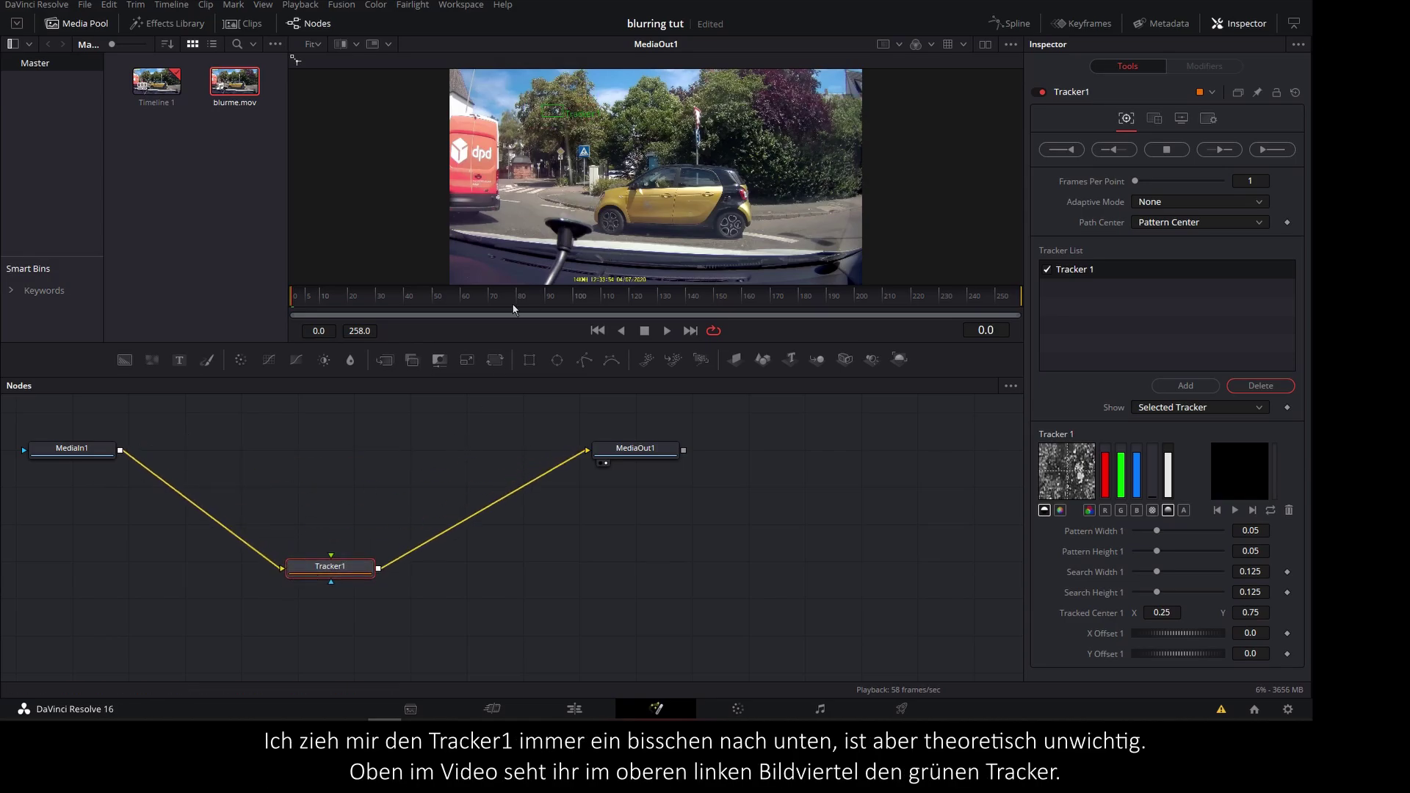
{"action": "left_click", "coordinate": [409, 307]}
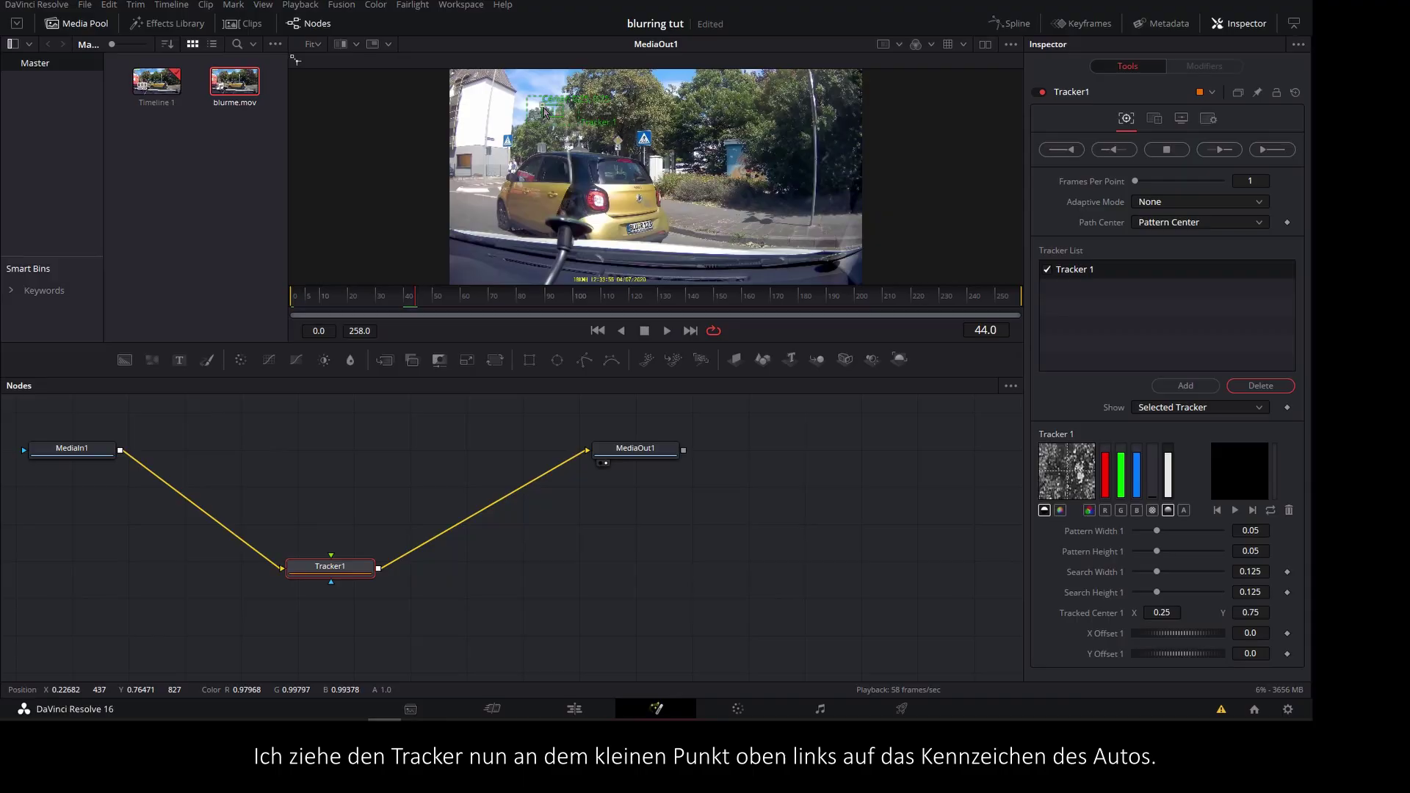
{"action": "left_click_drag", "start_coordinate": [543, 110], "coordinate": [631, 222]}
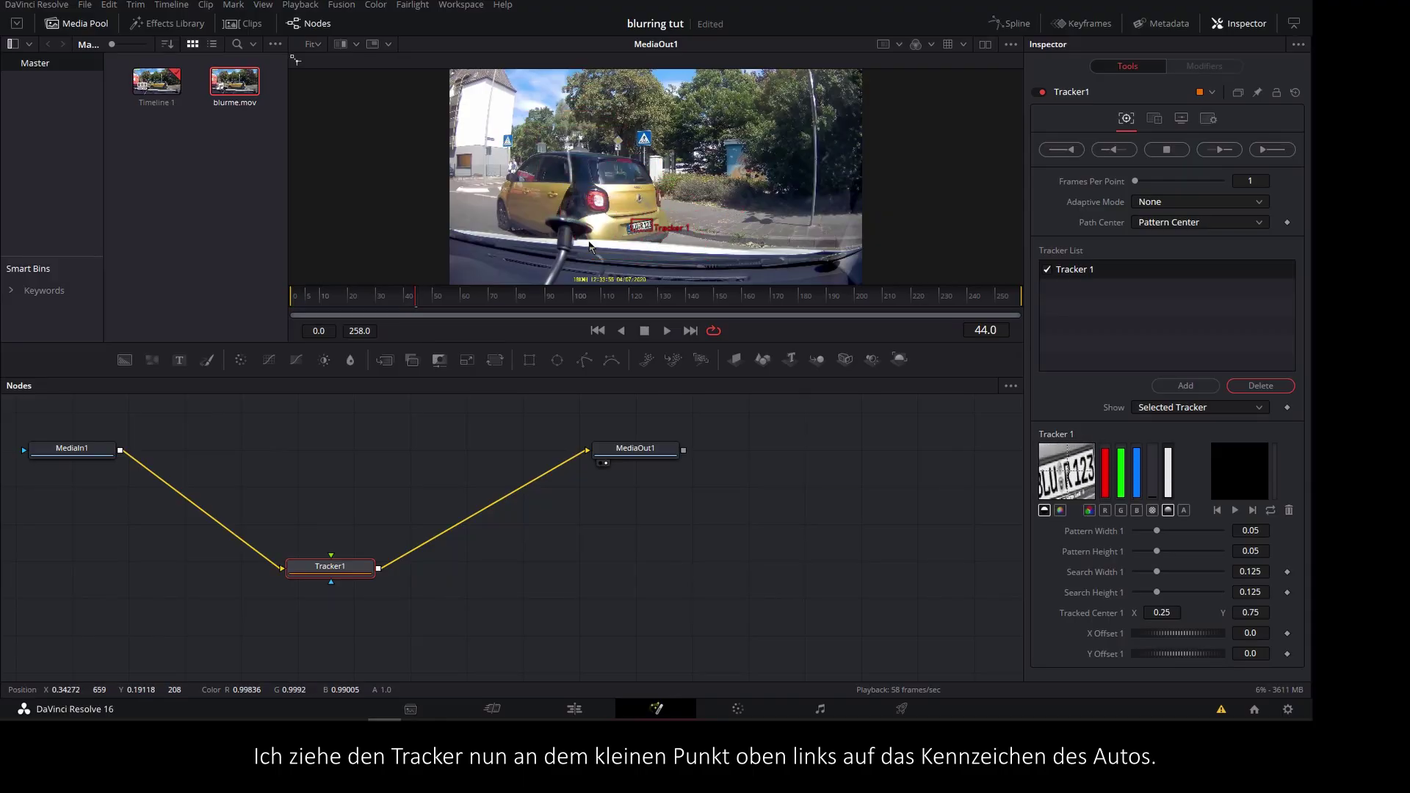
Step: Set the tracker's Adaptive Mode to Every Frame and its Operation to Match Move
{"action": "left_click", "coordinate": [1199, 202]}
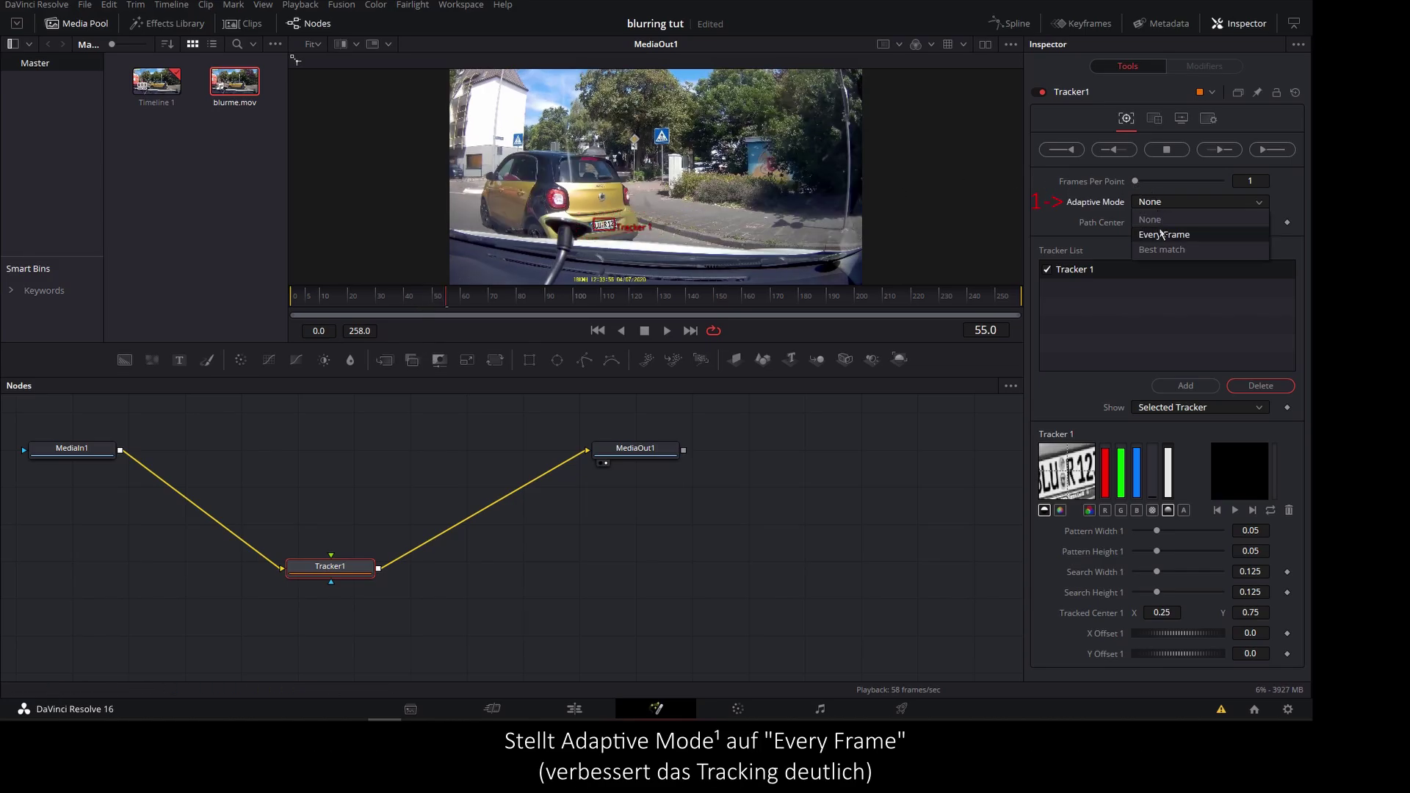
{"action": "left_click", "coordinate": [1157, 232]}
{"action": "left_click", "coordinate": [1154, 118]}
{"action": "left_click", "coordinate": [1165, 146]}
{"action": "left_click", "coordinate": [1165, 179]}
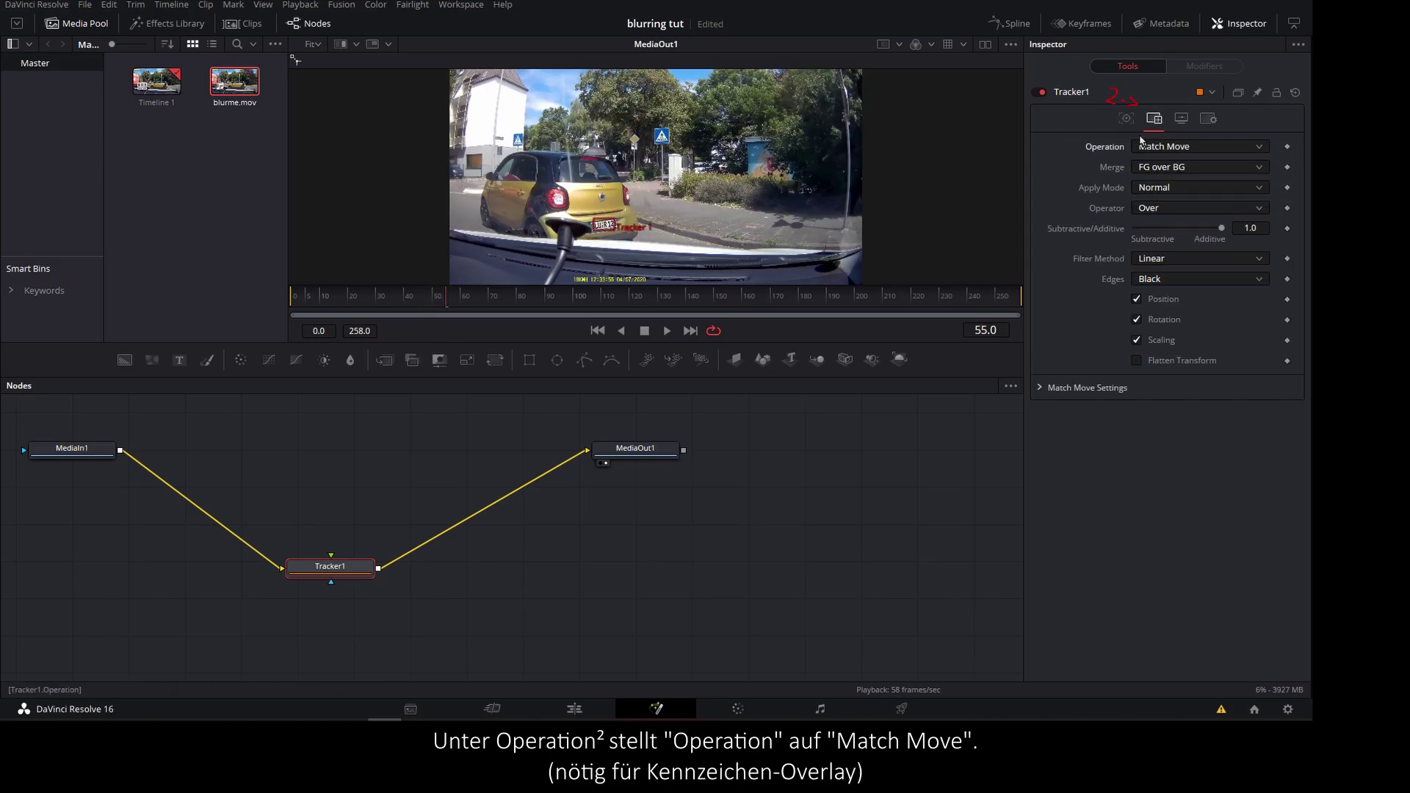
{"action": "left_click", "coordinate": [1126, 119]}
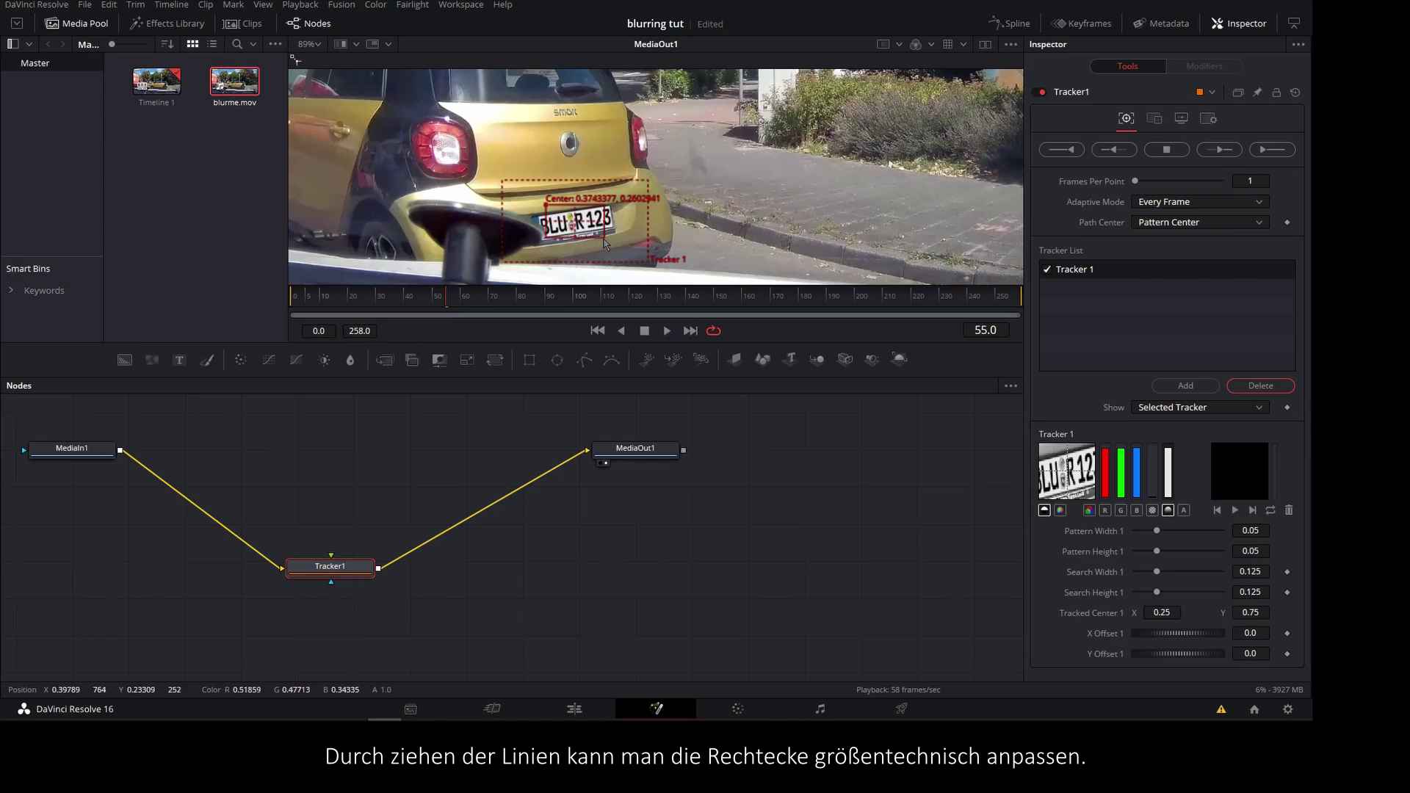
Step: Enlarge the pattern box, reposition it on the plate at frame 85, and start tracking forward
{"action": "left_click_drag", "start_coordinate": [604, 243], "coordinate": [618, 247]}
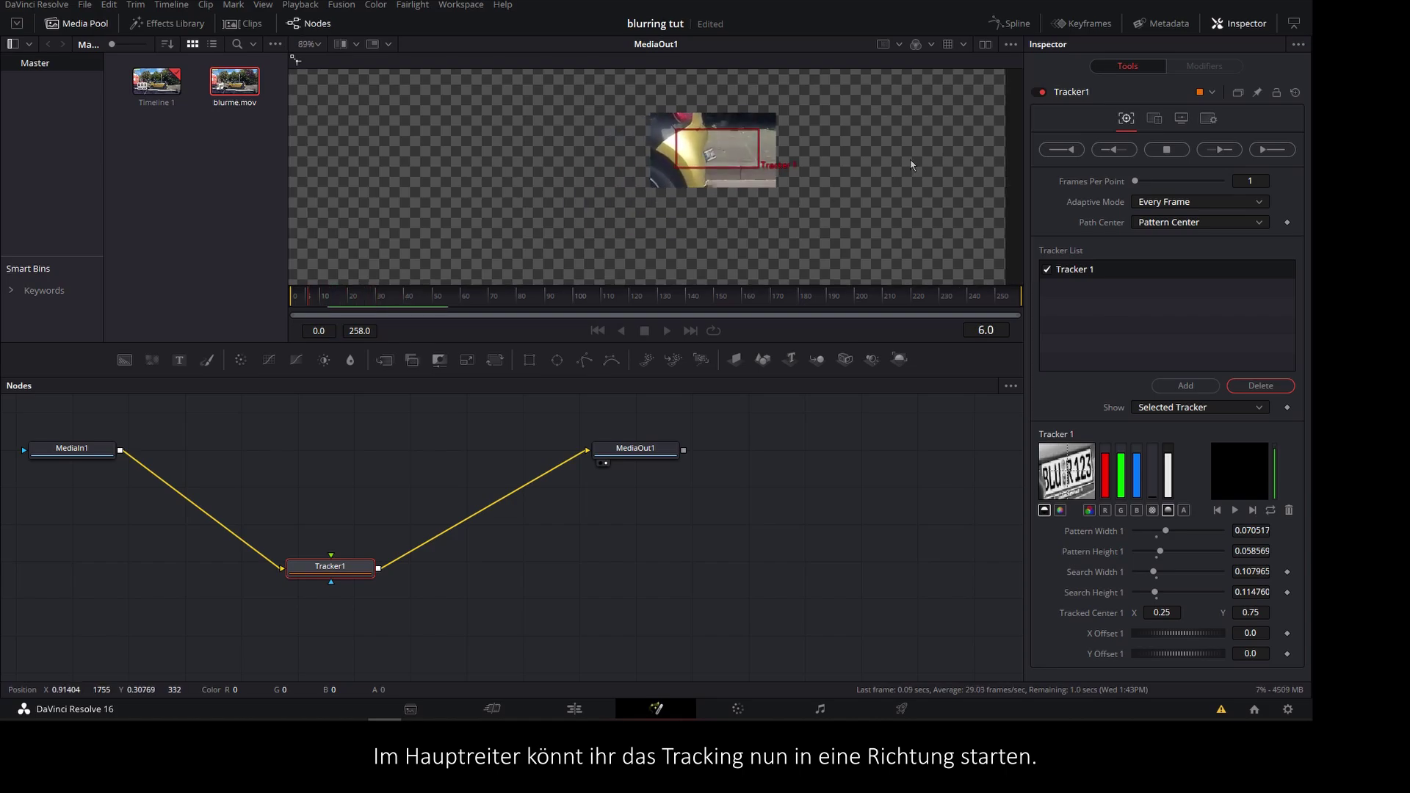
{"action": "left_click", "coordinate": [784, 421]}
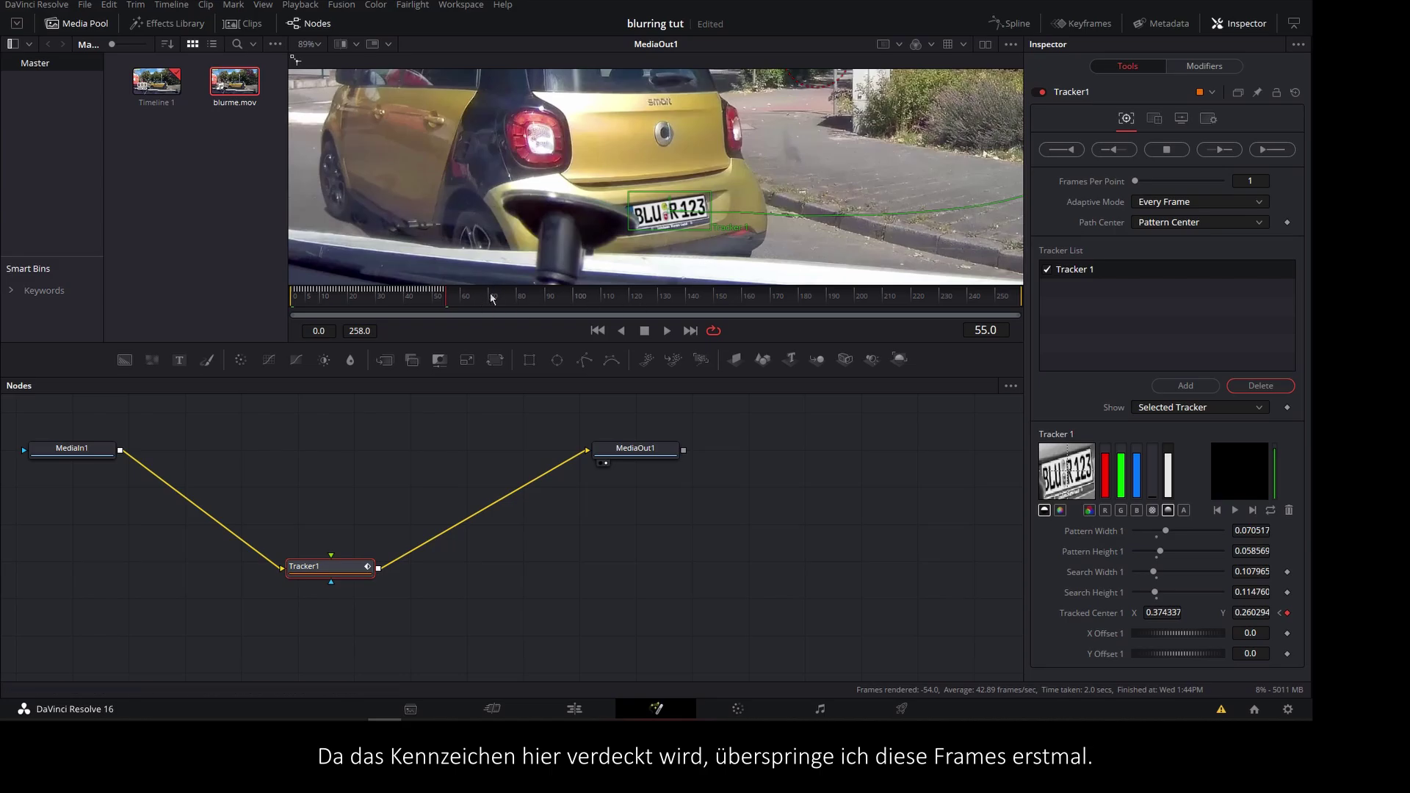
{"action": "left_click_drag", "start_coordinate": [491, 297], "coordinate": [533, 300]}
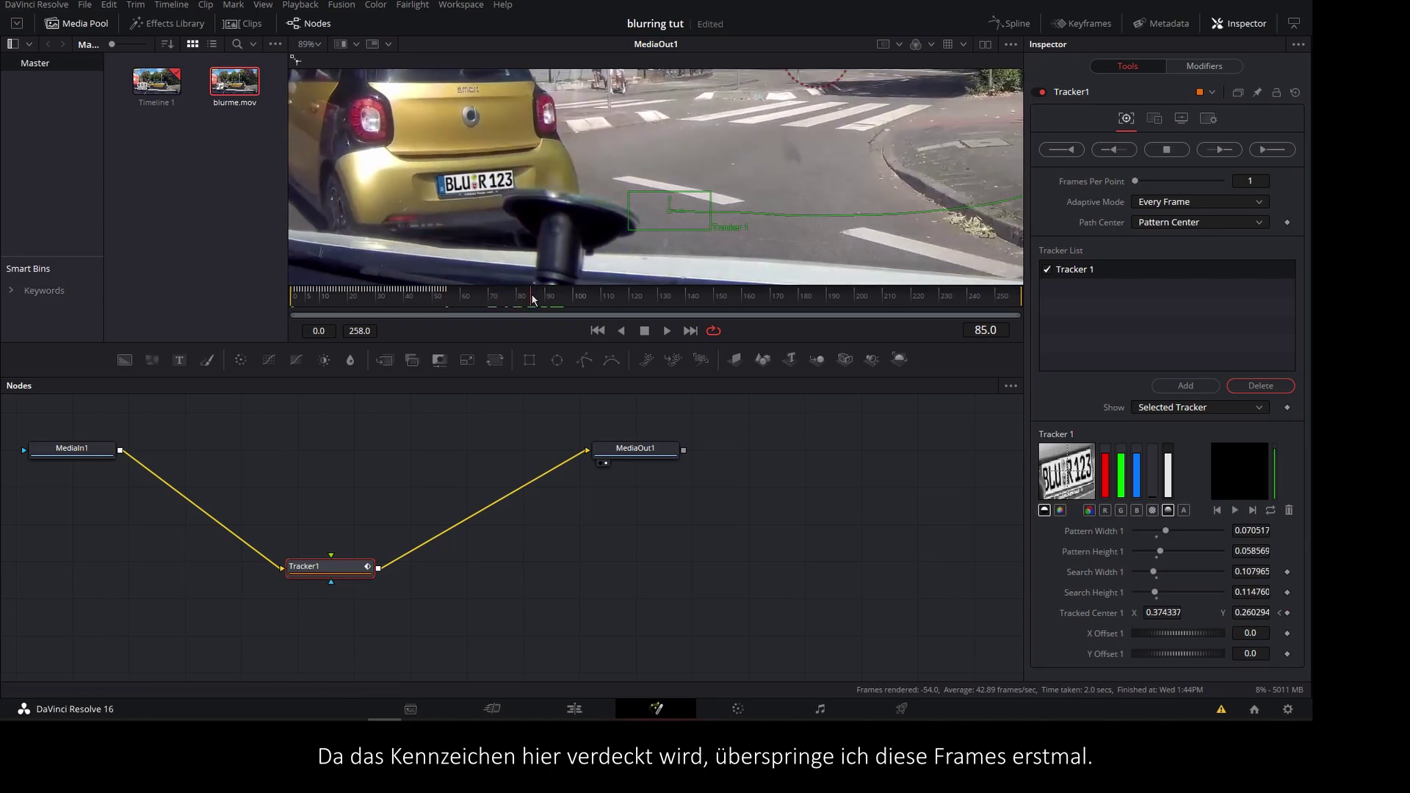
{"action": "left_click_drag", "start_coordinate": [660, 192], "coordinate": [440, 170]}
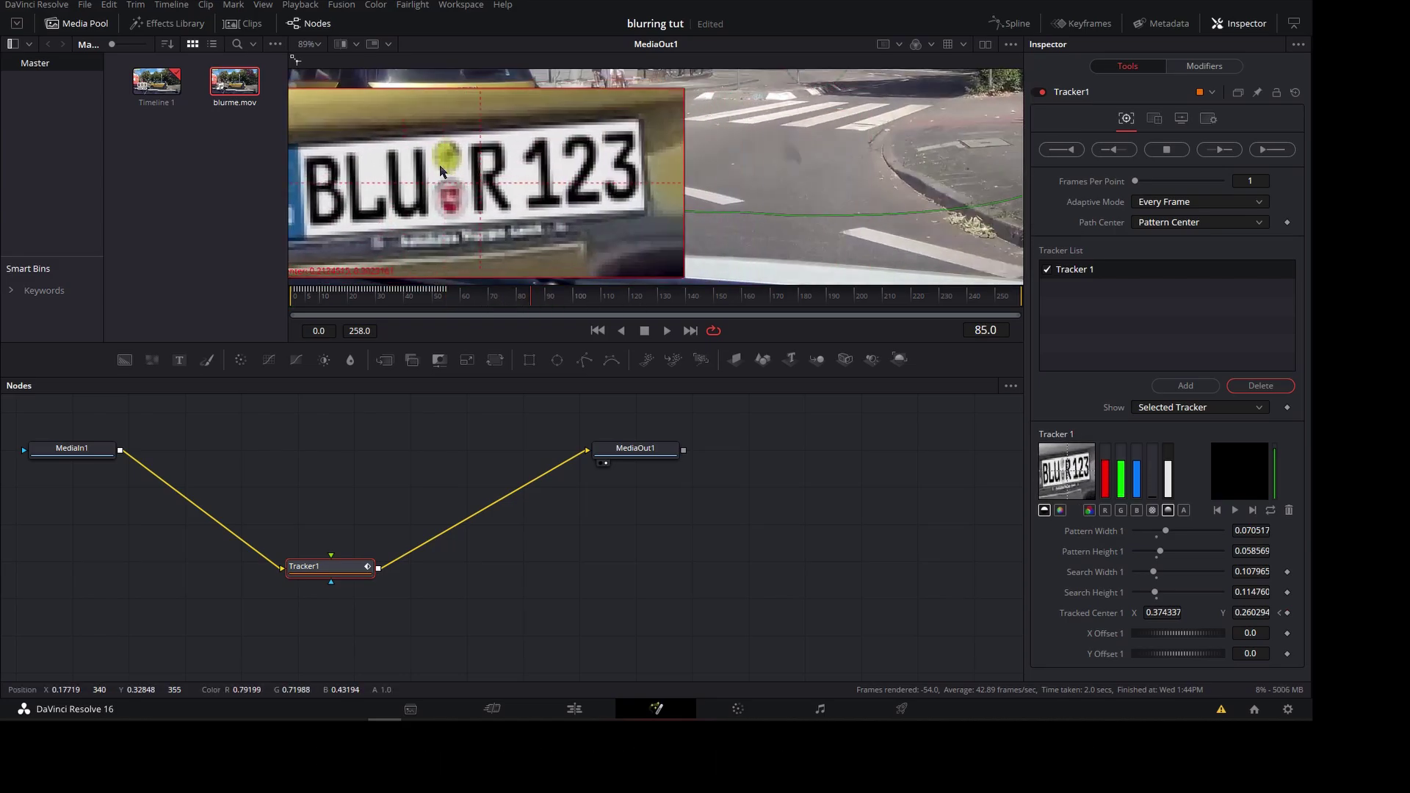
{"action": "scroll", "coordinate": [895, 209], "scroll_direction": "down", "scroll_amount": 2}
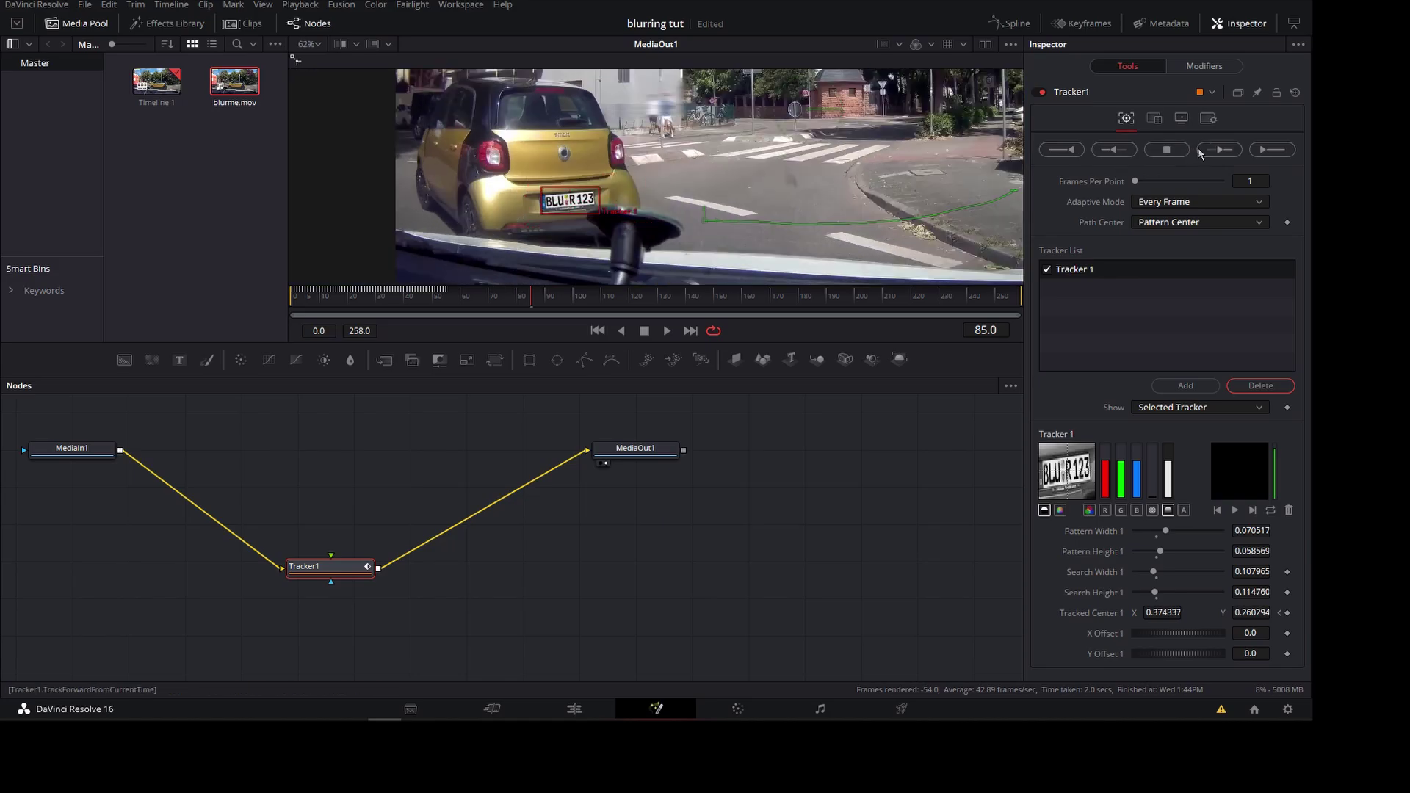
{"action": "left_click", "coordinate": [1202, 153]}
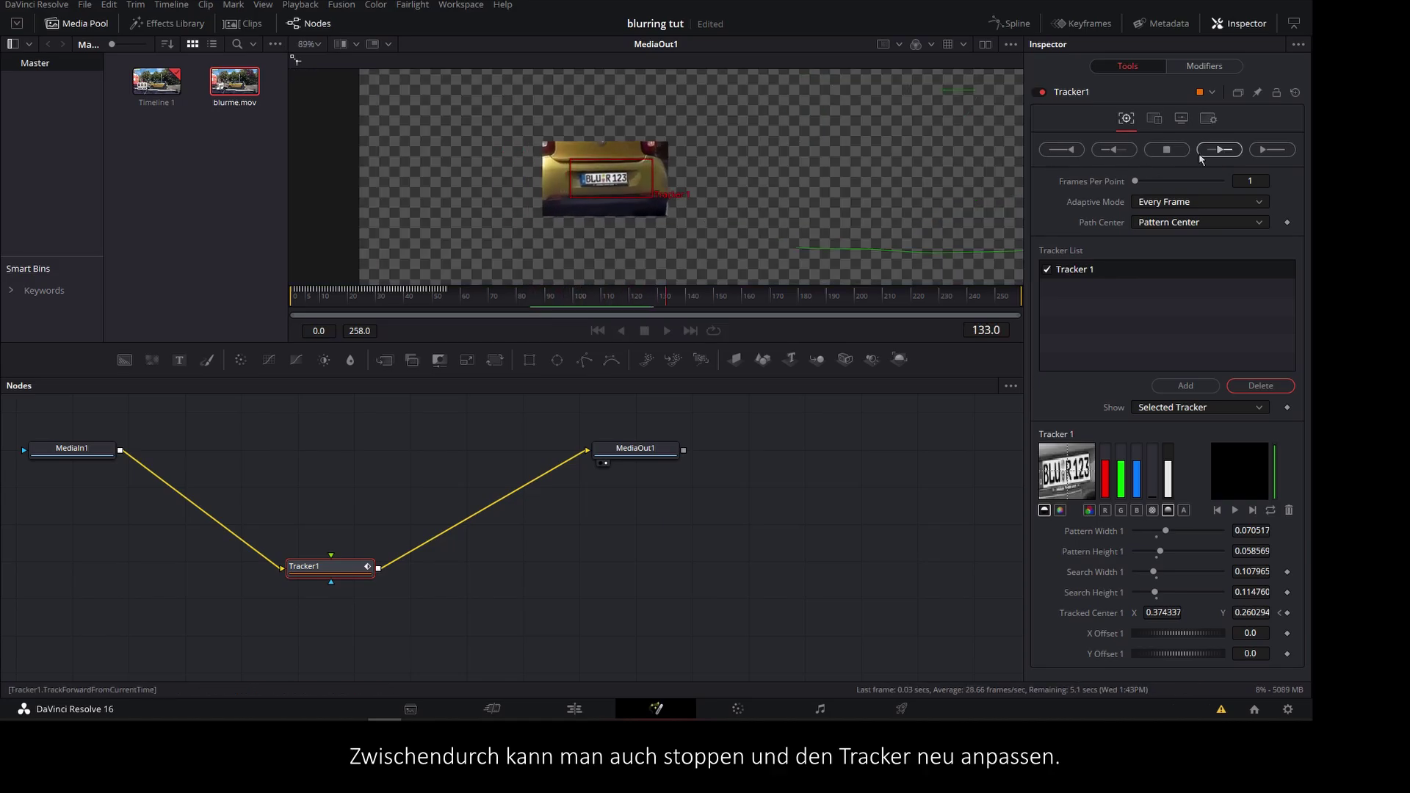
{"action": "left_click", "coordinate": [1166, 150]}
{"action": "left_click", "coordinate": [776, 402]}
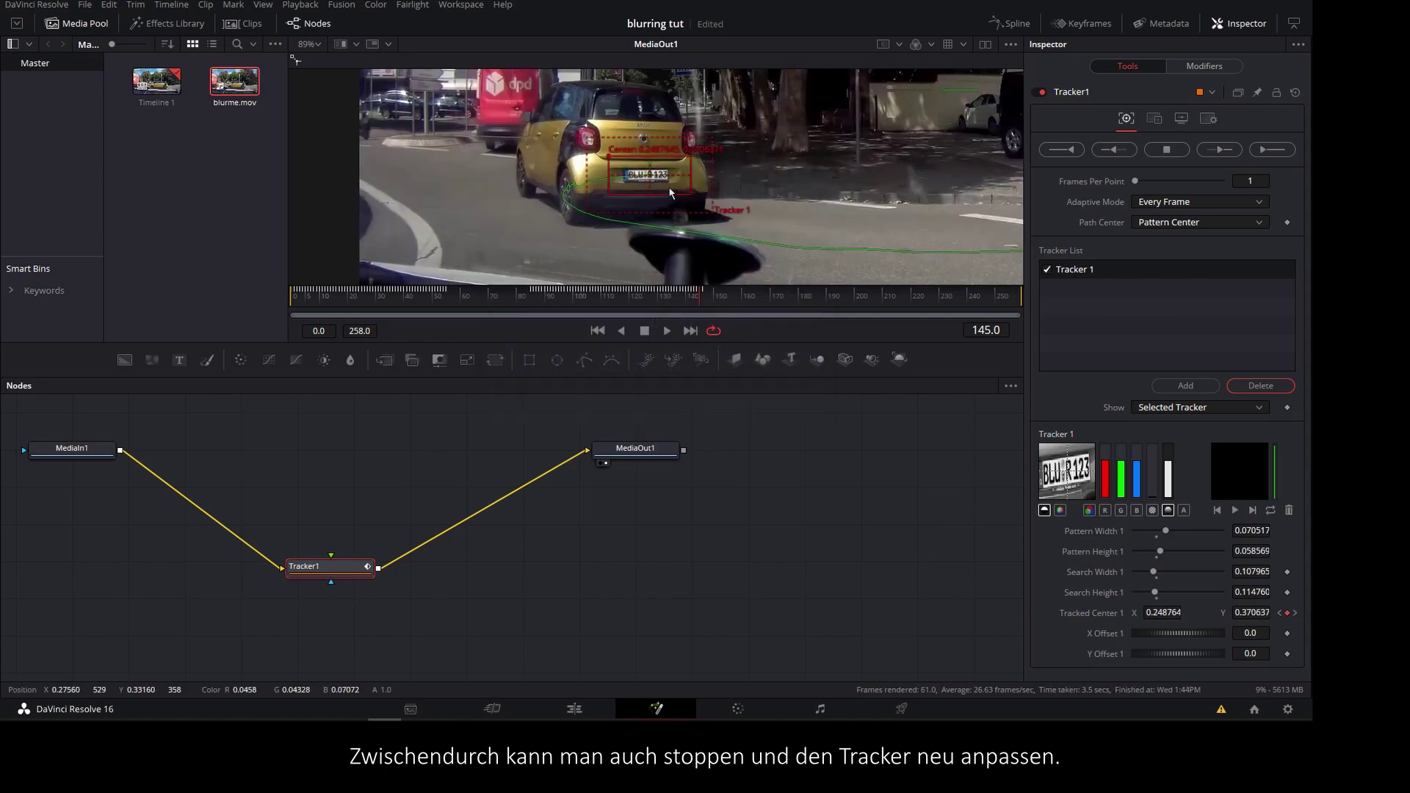
Step: Shrink the search area and finish tracking forward from frame 145 to 258
{"action": "scroll", "coordinate": [680, 192], "scroll_direction": "up", "scroll_amount": 2}
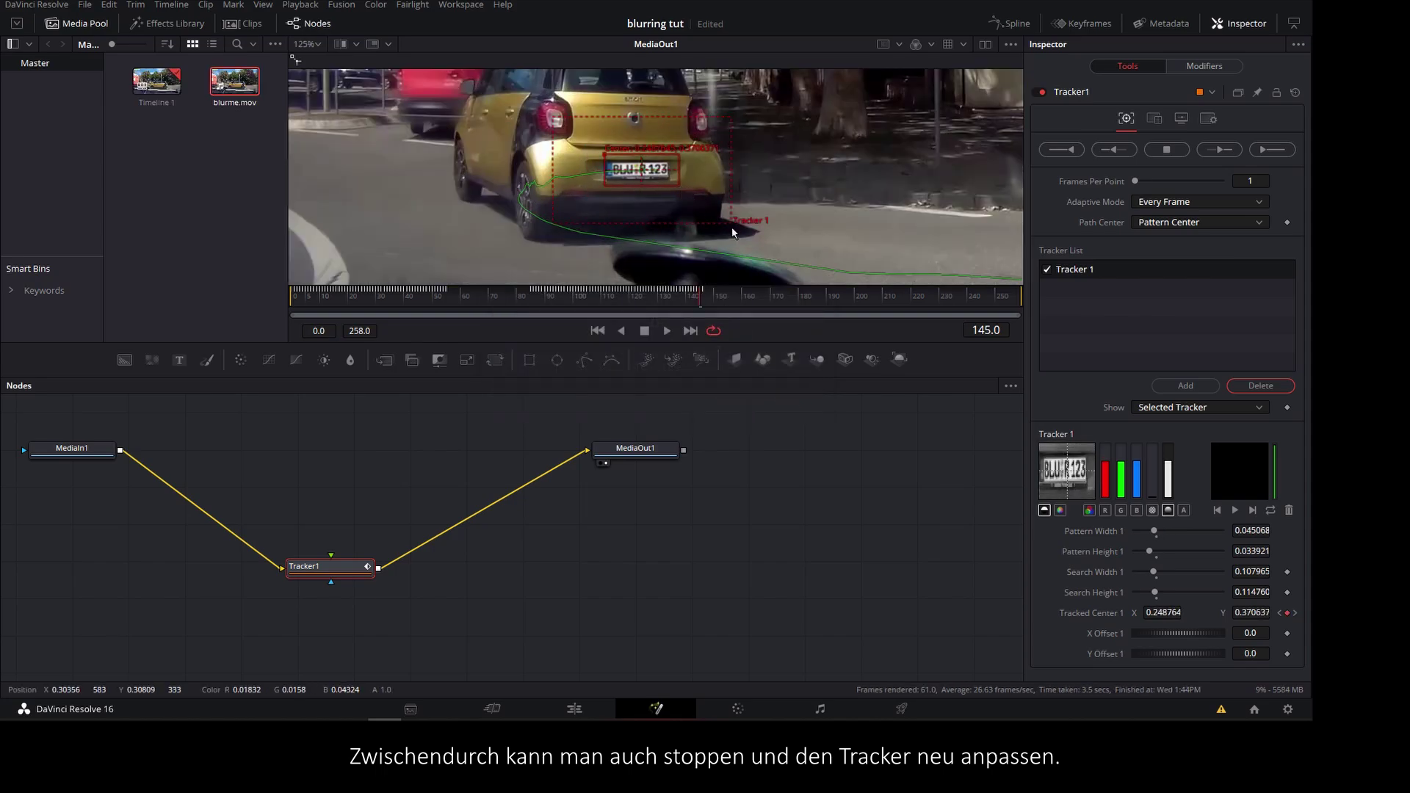
{"action": "left_click_drag", "start_coordinate": [701, 211], "coordinate": [703, 214]}
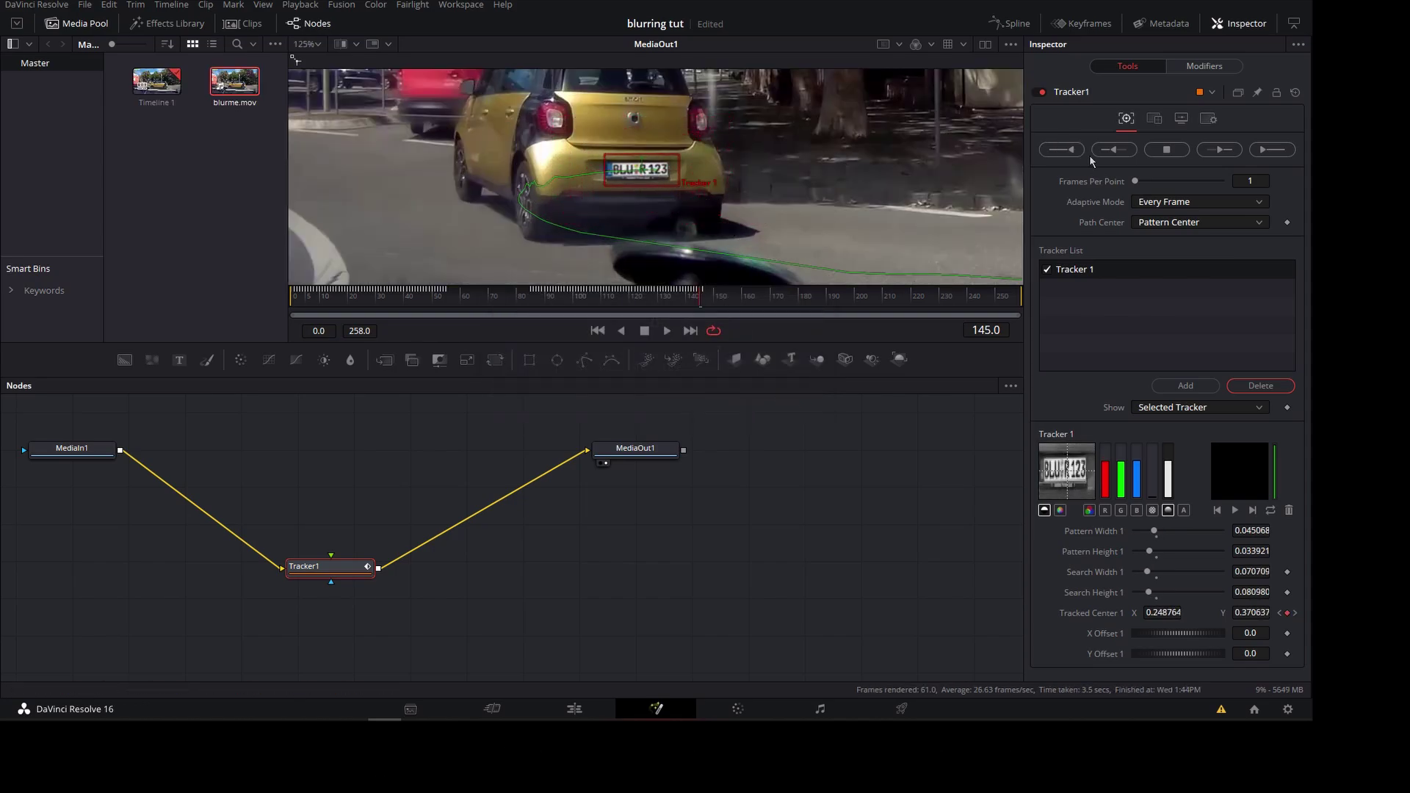
{"action": "left_click", "coordinate": [1219, 150]}
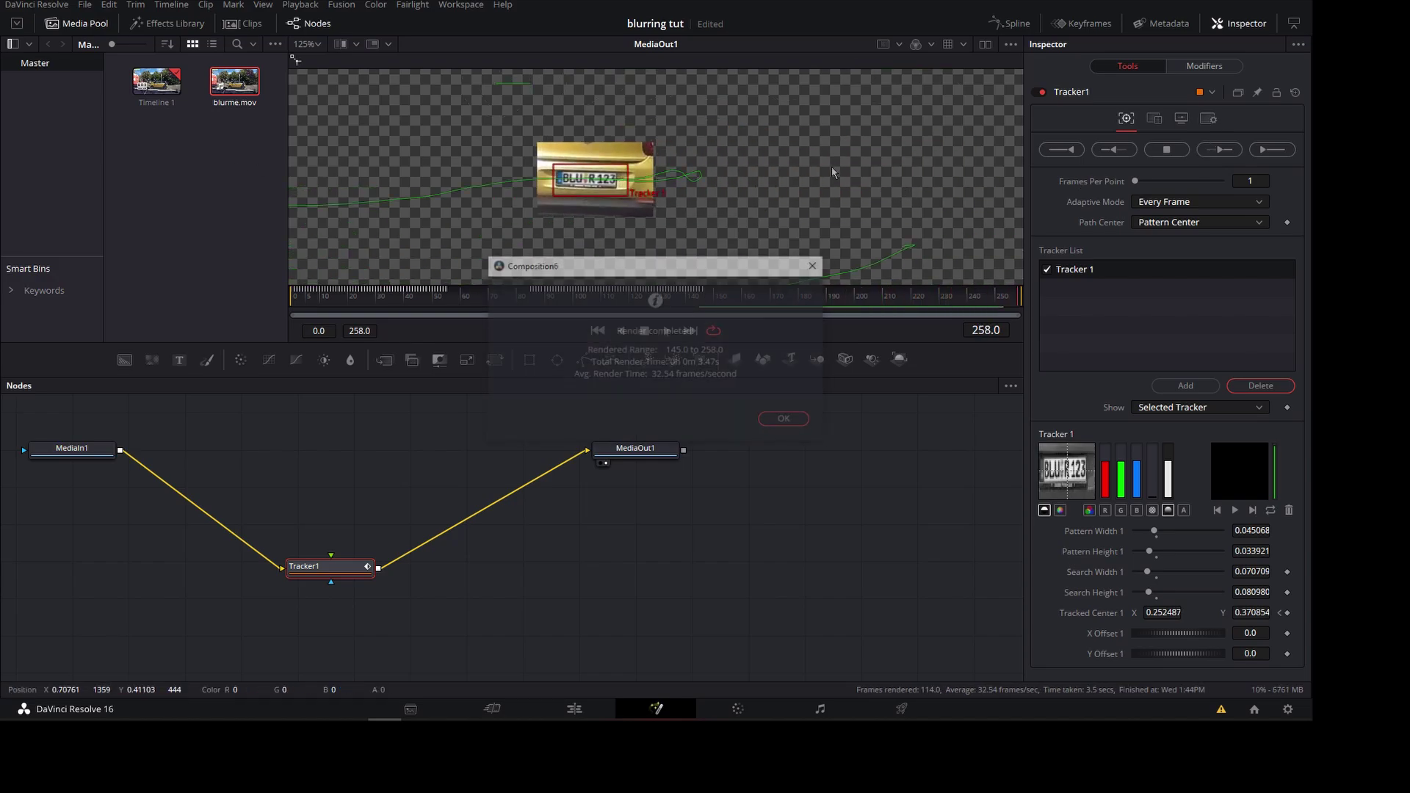
{"action": "left_click", "coordinate": [780, 418]}
{"action": "left_click", "coordinate": [531, 299]}
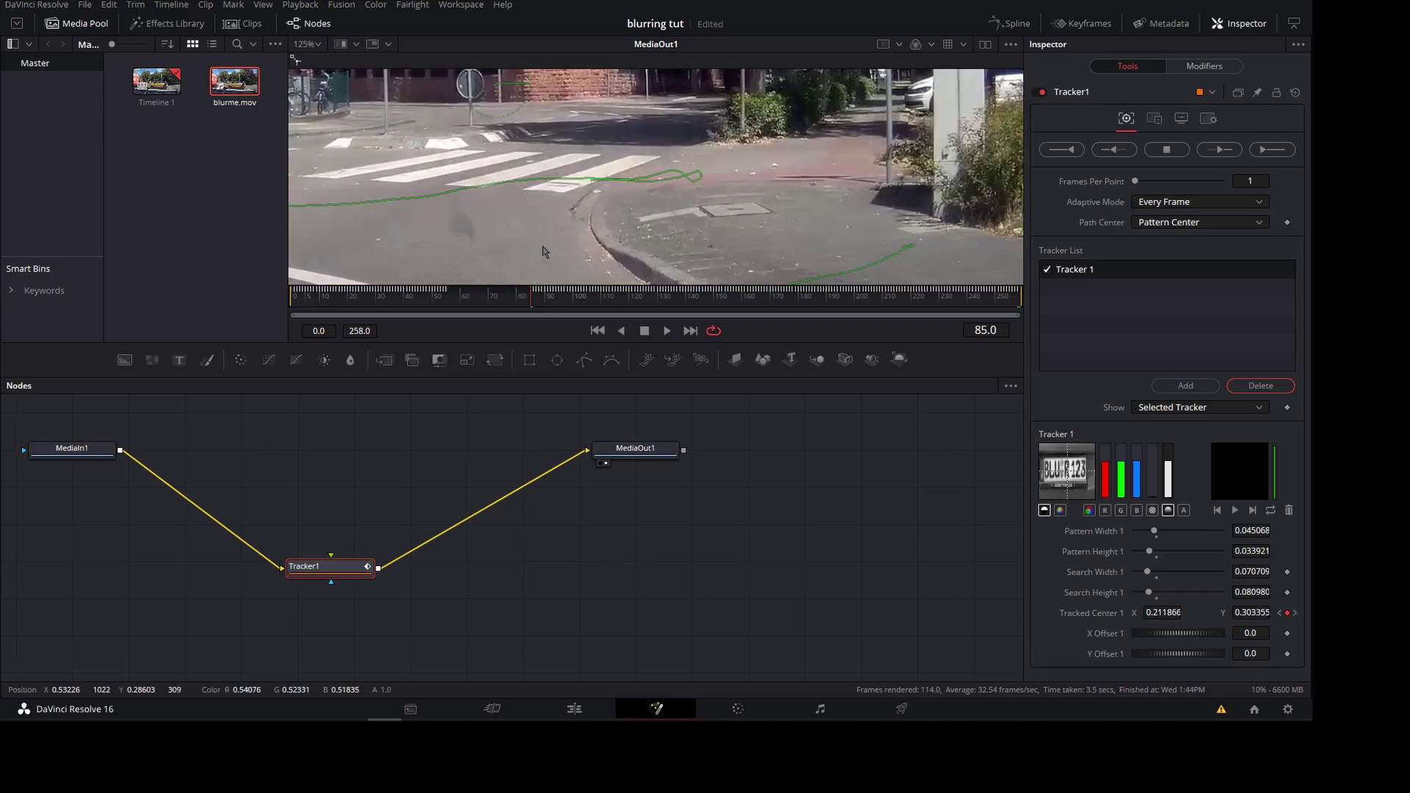
Step: Retarget the tracker to the car's logo at frame 85, track it in reverse, and check the path through frame 224
{"action": "scroll", "coordinate": [542, 252], "scroll_direction": "down", "scroll_amount": 2}
{"action": "scroll", "coordinate": [412, 157], "scroll_direction": "up", "scroll_amount": 3}
{"action": "scroll", "coordinate": [412, 110], "scroll_direction": "up", "scroll_amount": 2}
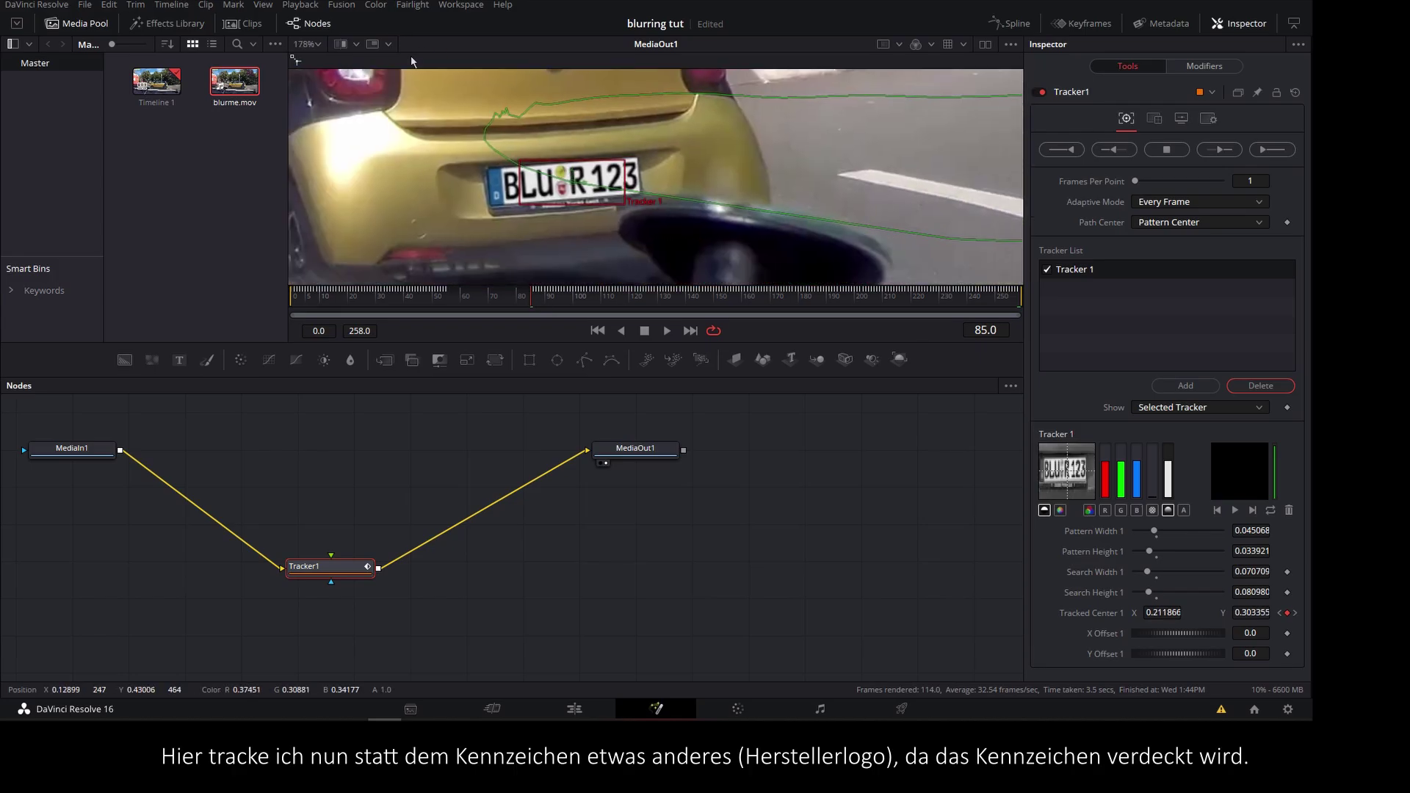
{"action": "scroll", "coordinate": [500, 147], "scroll_direction": "down", "scroll_amount": 3}
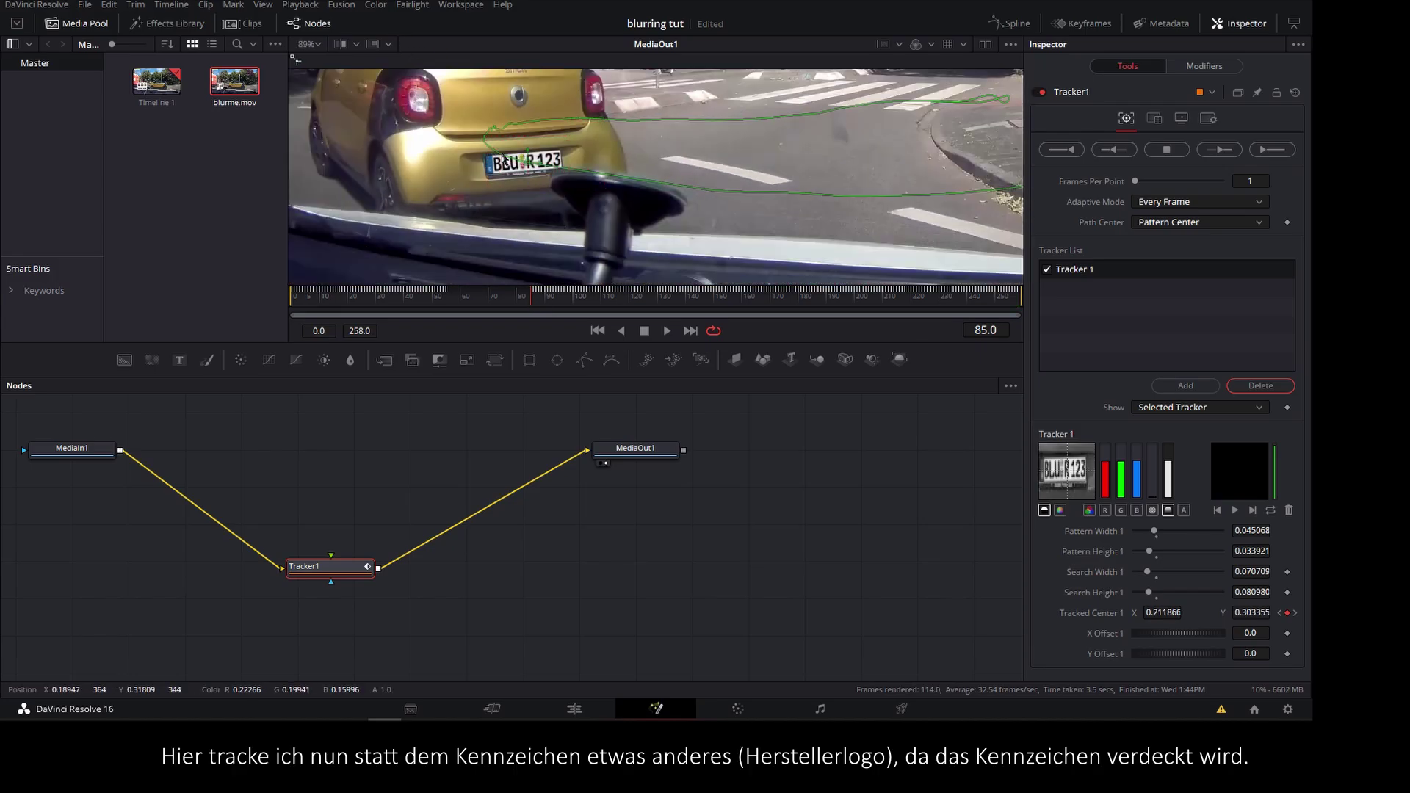
{"action": "left_click_drag", "start_coordinate": [510, 157], "coordinate": [504, 92]}
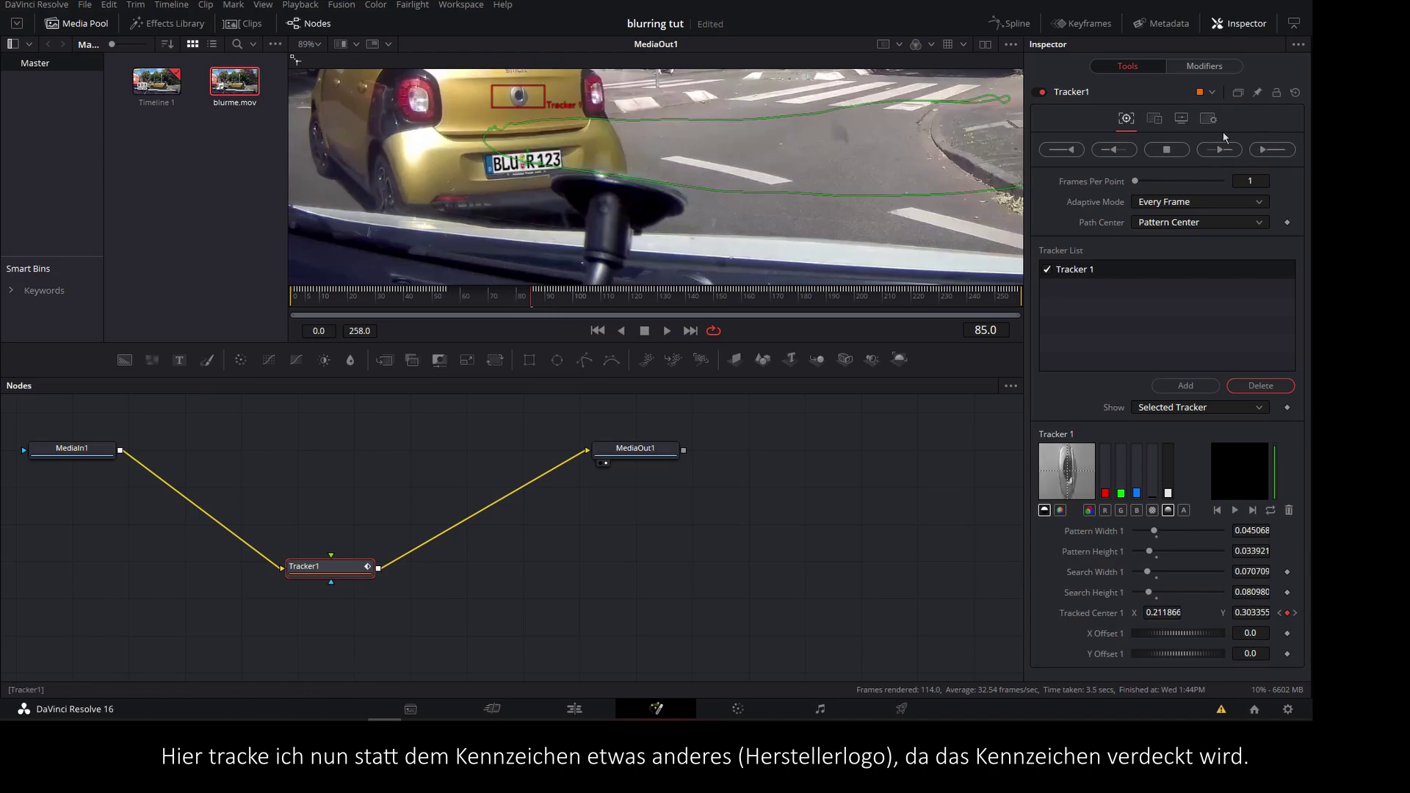
{"action": "left_click", "coordinate": [1130, 152]}
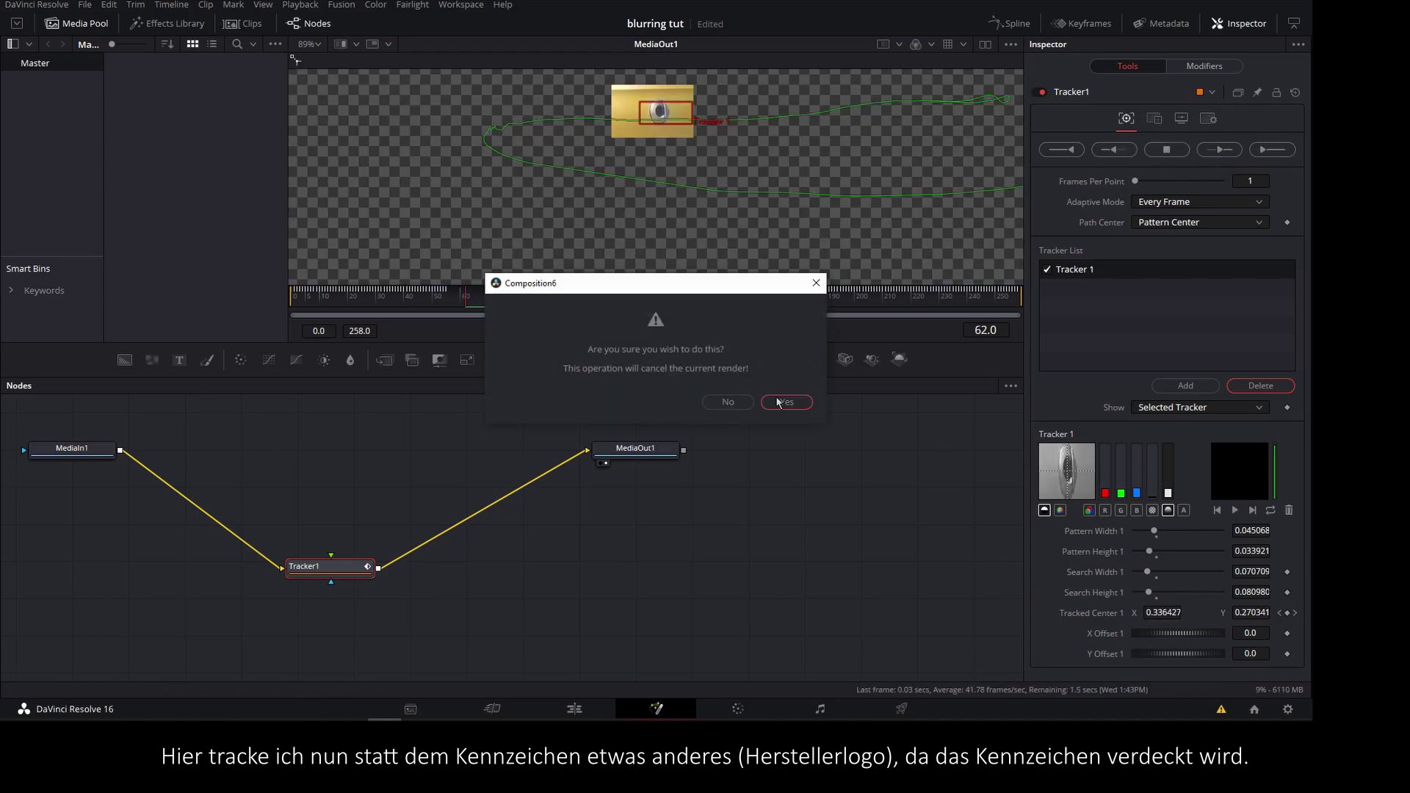
{"action": "left_click", "coordinate": [783, 402]}
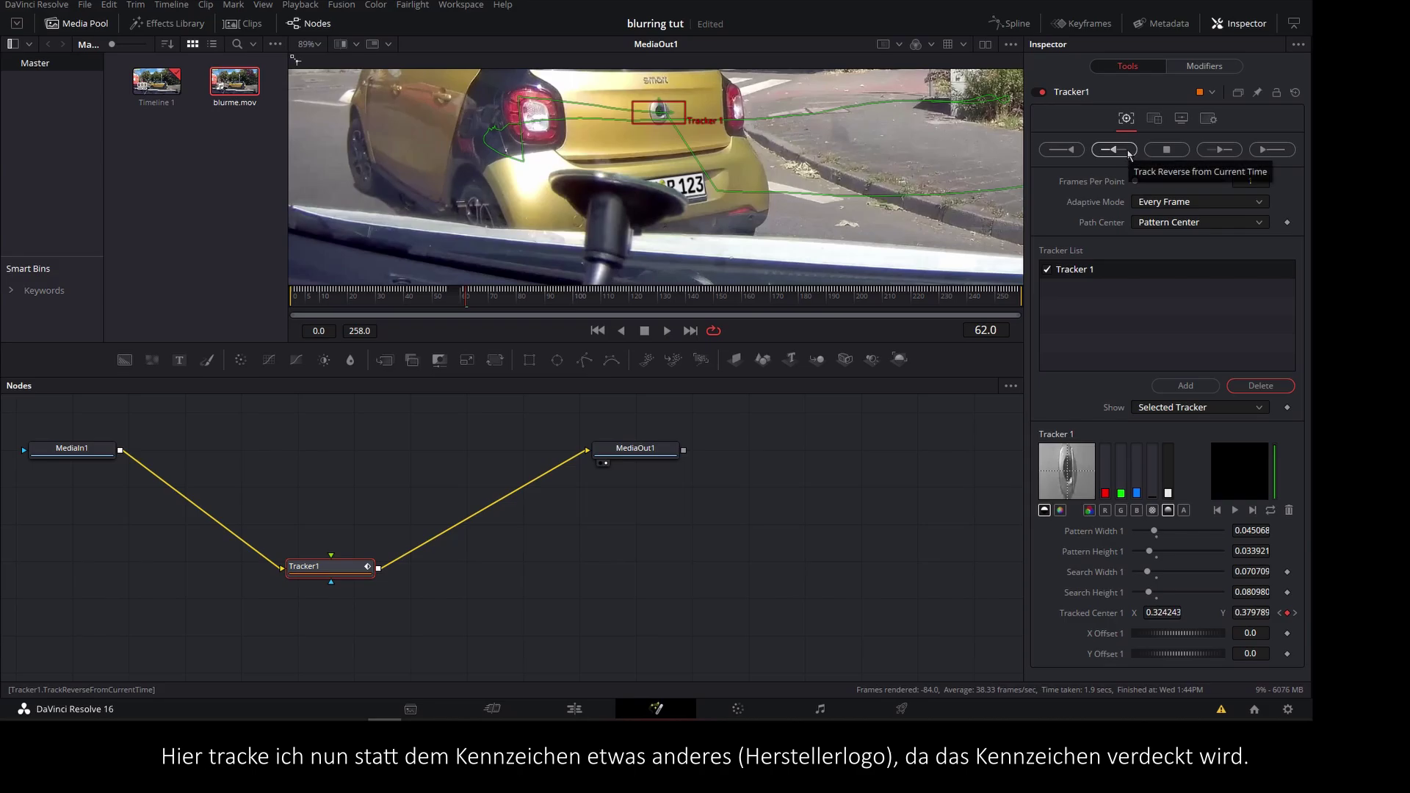
{"action": "left_click", "coordinate": [1130, 152]}
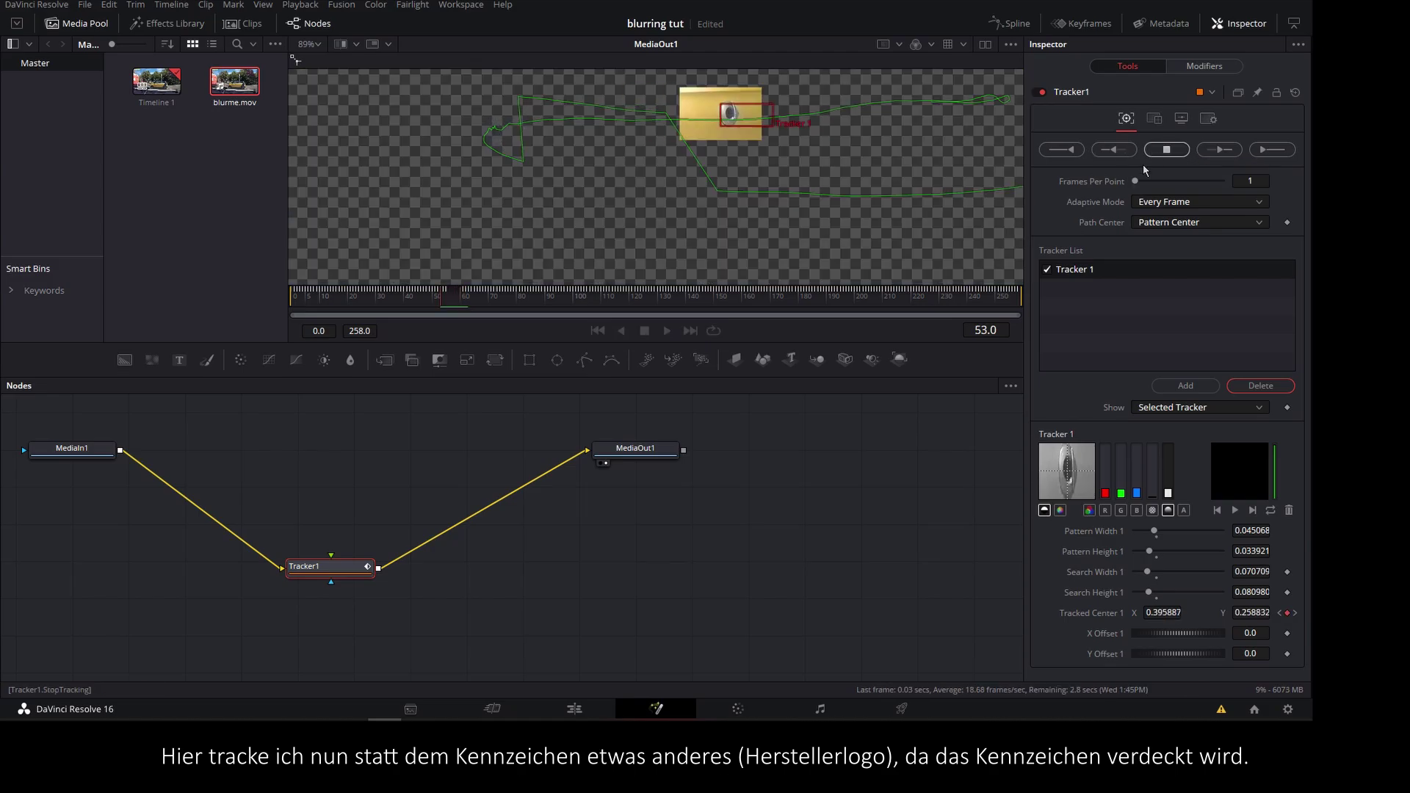
{"action": "left_click", "coordinate": [778, 406]}
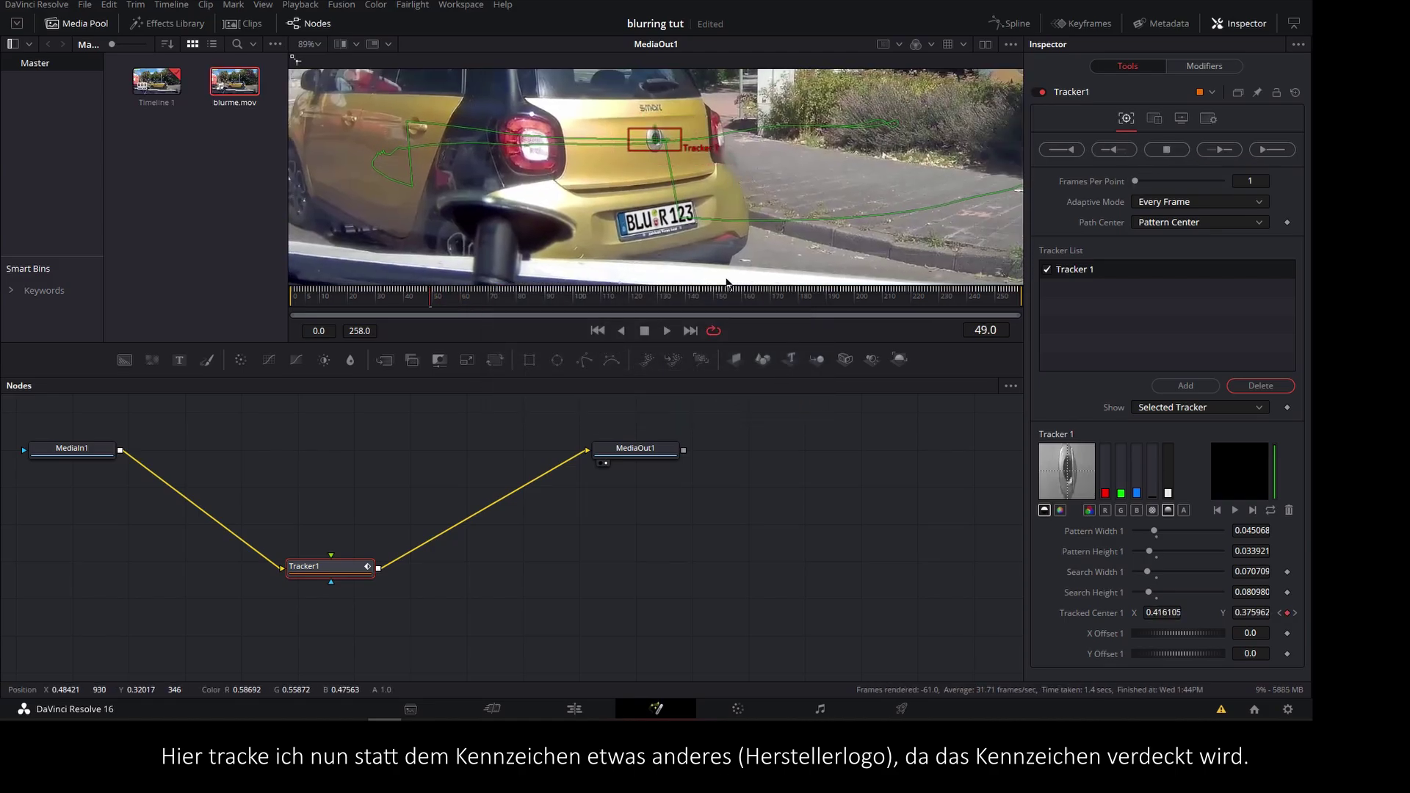
{"action": "left_click_drag", "start_coordinate": [422, 304], "coordinate": [830, 302]}
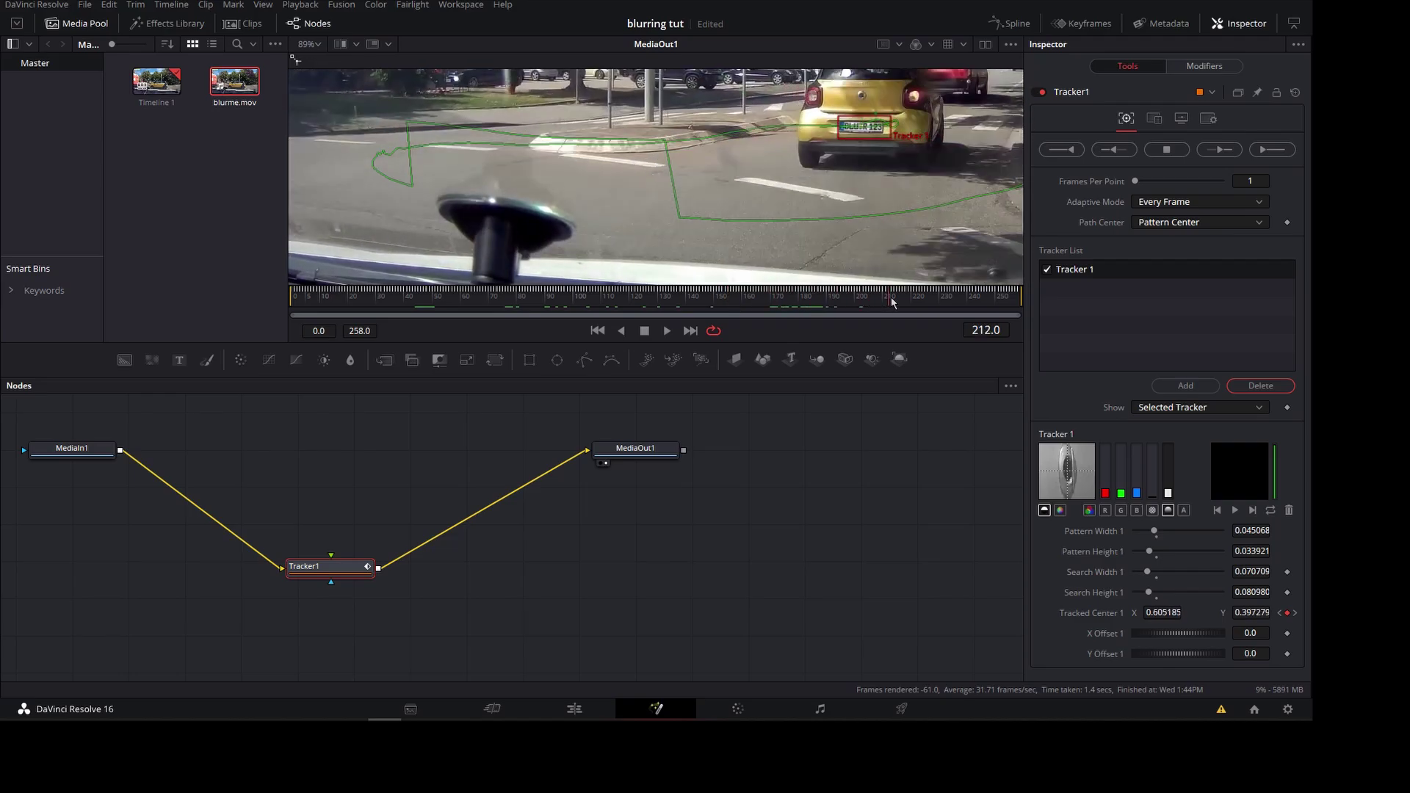
{"action": "left_click_drag", "start_coordinate": [829, 301], "coordinate": [921, 297]}
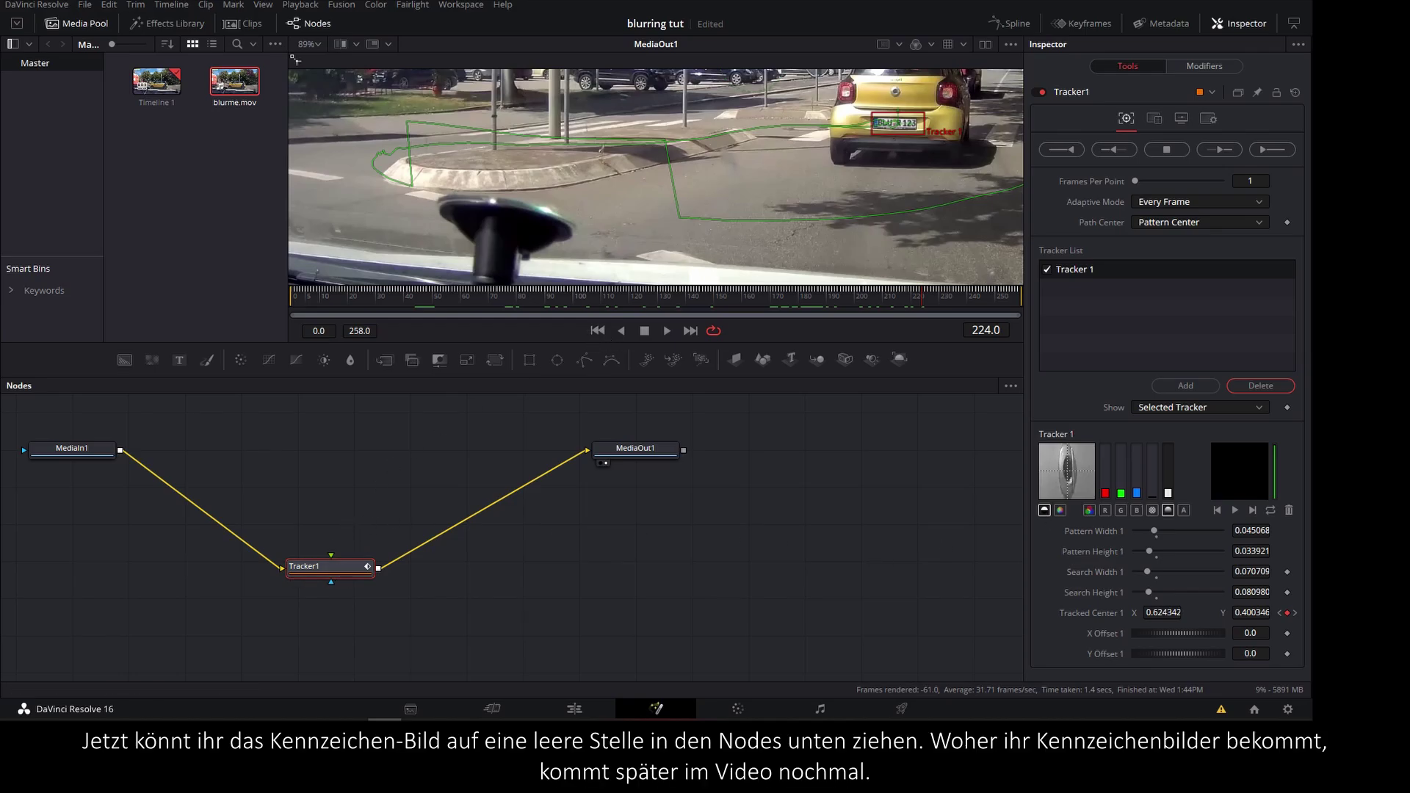
Step: Bring 'de 2021 front.png' into the node graph and route it through a new Transform1 into Tracker1
{"action": "mouse_move", "coordinate": [850, 494]}
{"action": "left_mouse_down"}
{"action": "mouse_move", "coordinate": [342, 450]}
{"action": "mouse_move", "coordinate": [332, 556]}
{"action": "left_mouse_up"}
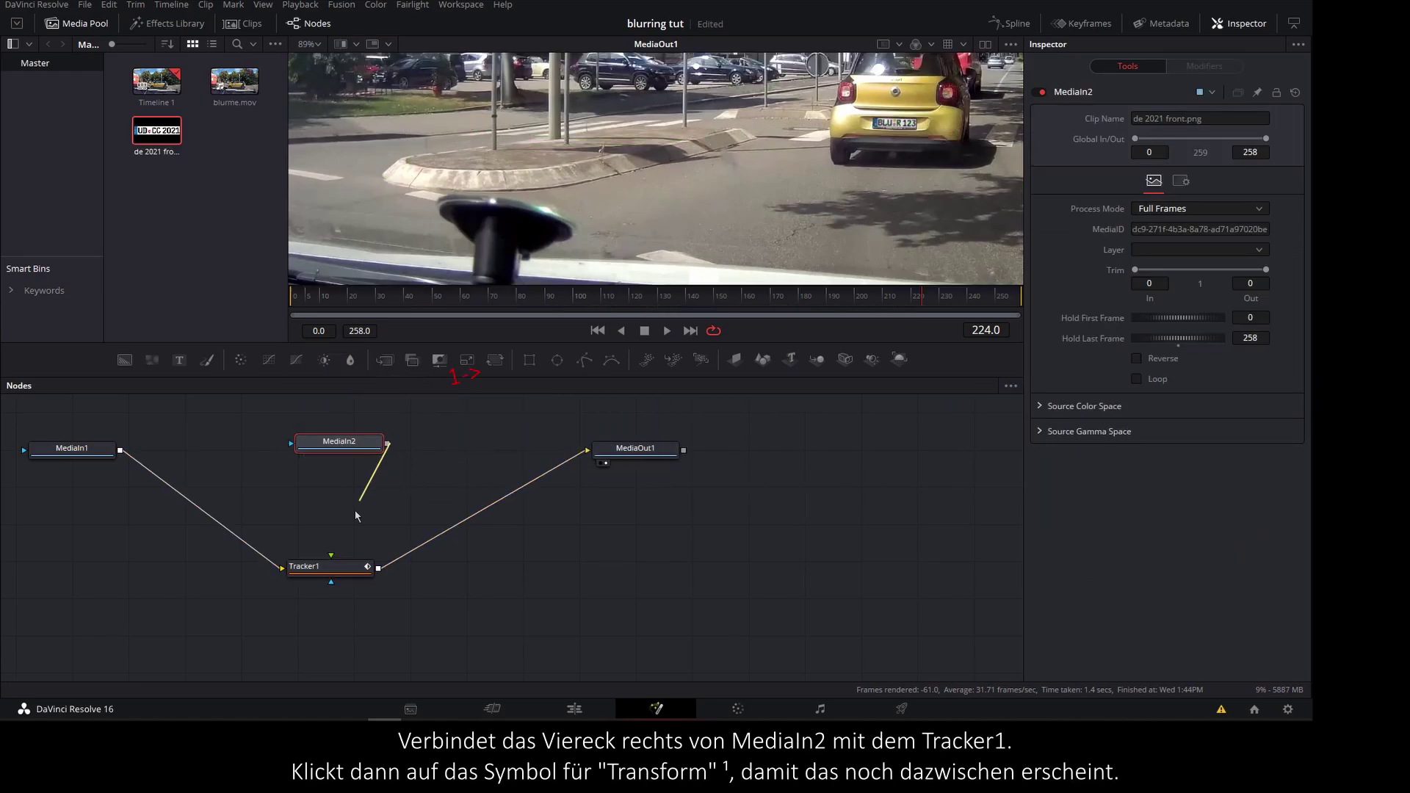
{"action": "left_click", "coordinate": [496, 360]}
{"action": "scroll", "coordinate": [430, 465], "scroll_direction": "down", "scroll_amount": 2}
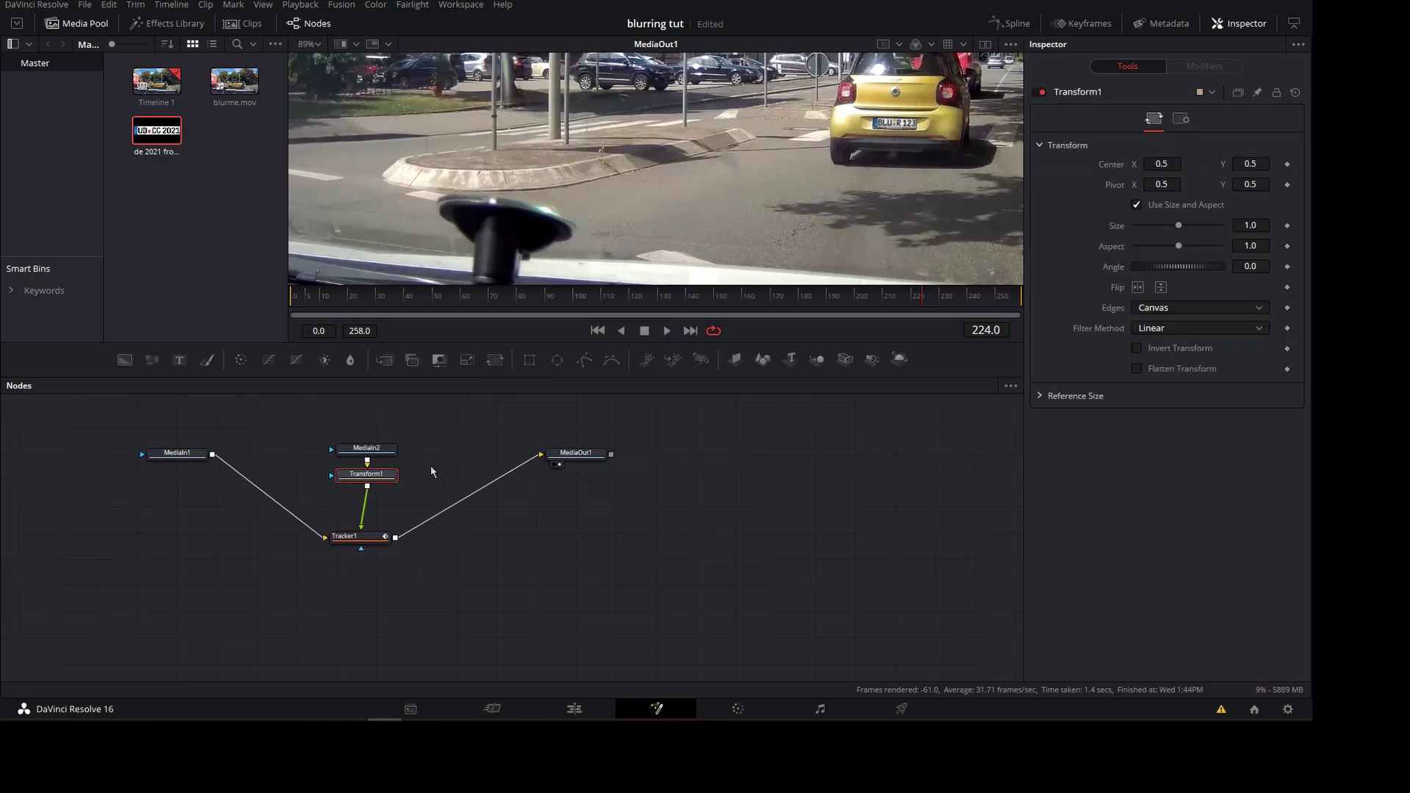
{"action": "scroll", "coordinate": [430, 465], "scroll_direction": "up", "scroll_amount": 2}
{"action": "scroll", "coordinate": [567, 189], "scroll_direction": "down", "scroll_amount": 2}
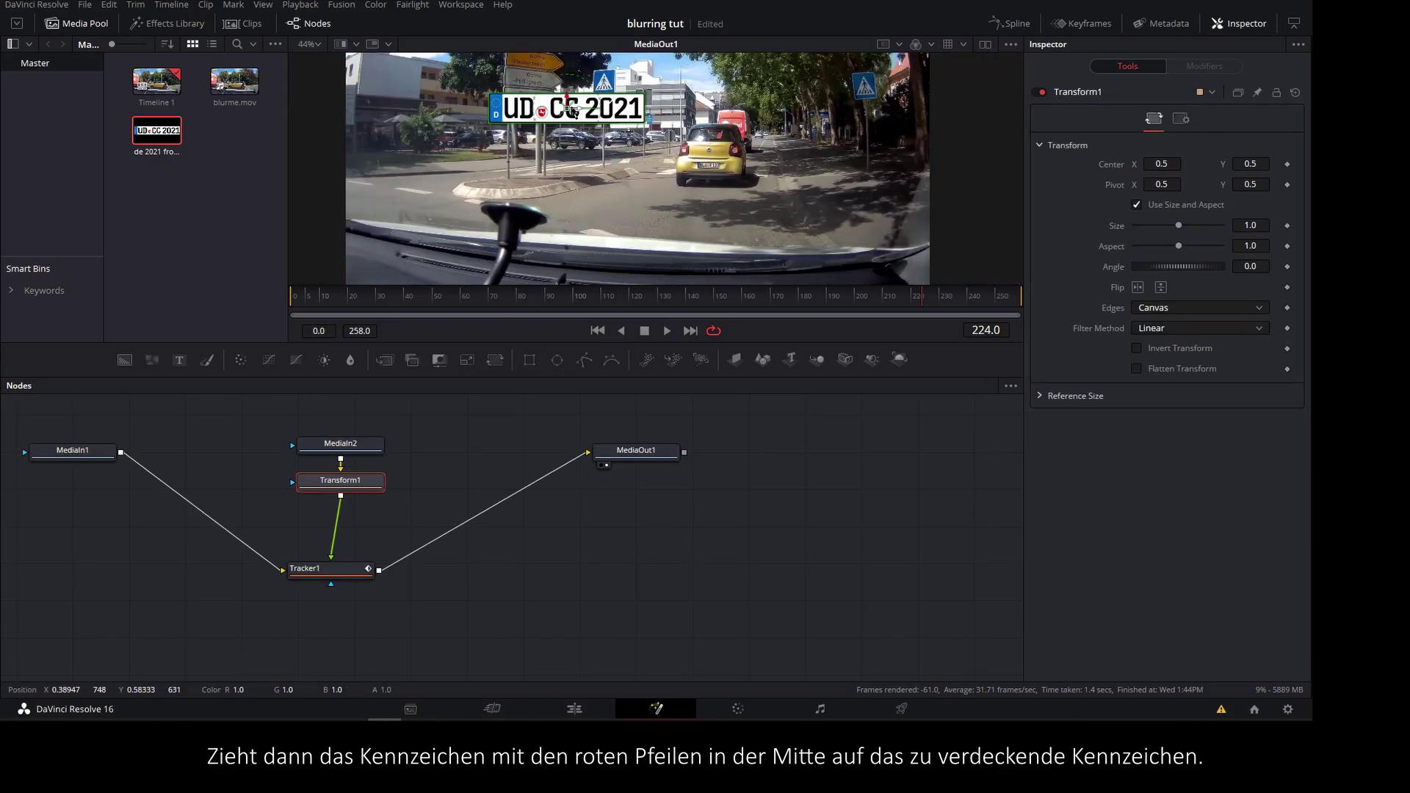
Step: Fit the plate over the car's plate at frame 224: Size 0.139, Angle -1.4, Center 1.40618/-1.38719
{"action": "mouse_move", "coordinate": [573, 110]}
{"action": "left_mouse_down"}
{"action": "mouse_move", "coordinate": [712, 173]}
{"action": "mouse_move", "coordinate": [734, 220]}
{"action": "mouse_move", "coordinate": [723, 183]}
{"action": "mouse_move", "coordinate": [677, 174]}
{"action": "left_mouse_up"}
{"action": "scroll", "coordinate": [712, 172], "scroll_direction": "up", "scroll_amount": 4}
{"action": "scroll", "coordinate": [723, 183], "scroll_direction": "up", "scroll_amount": 2}
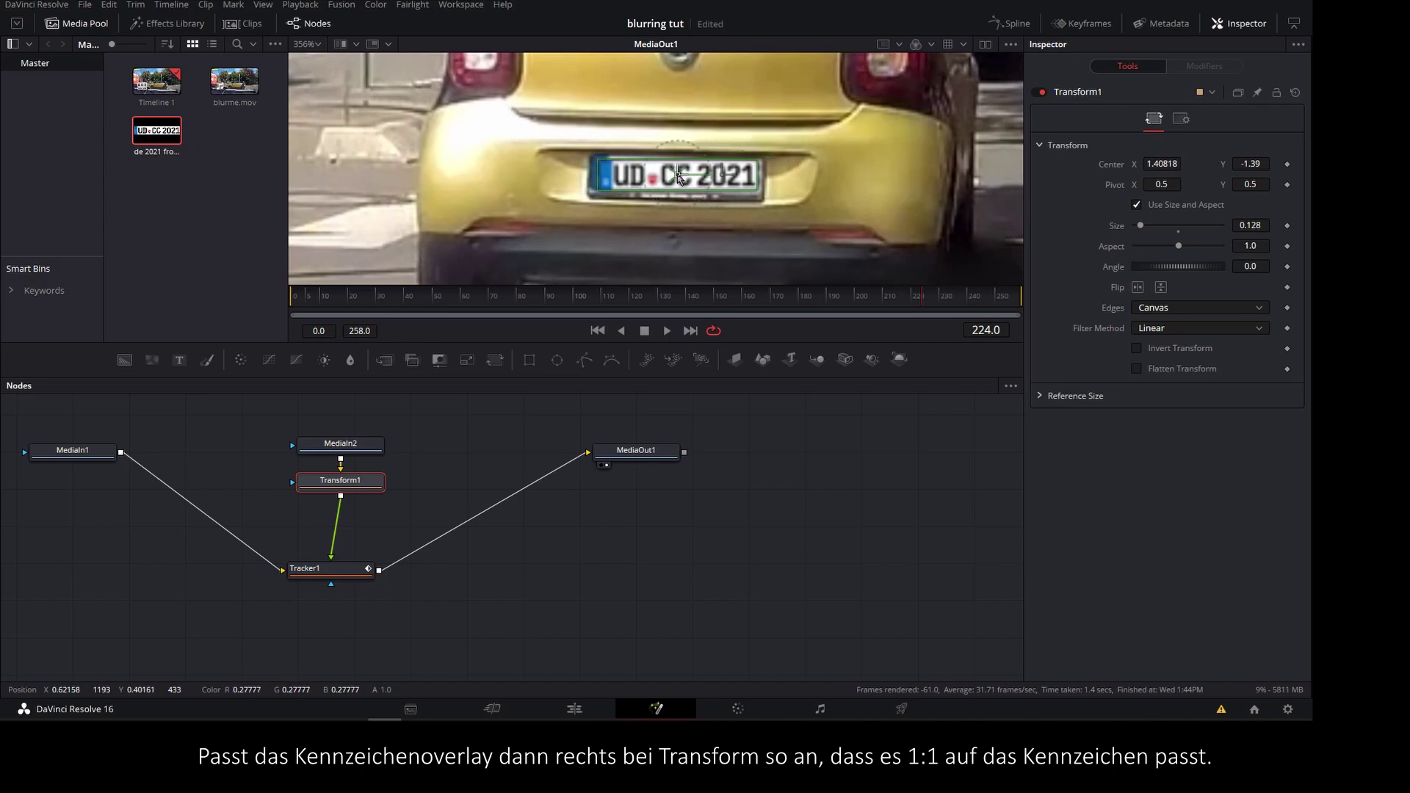
{"action": "left_click_drag", "start_coordinate": [1265, 279], "coordinate": [1248, 279]}
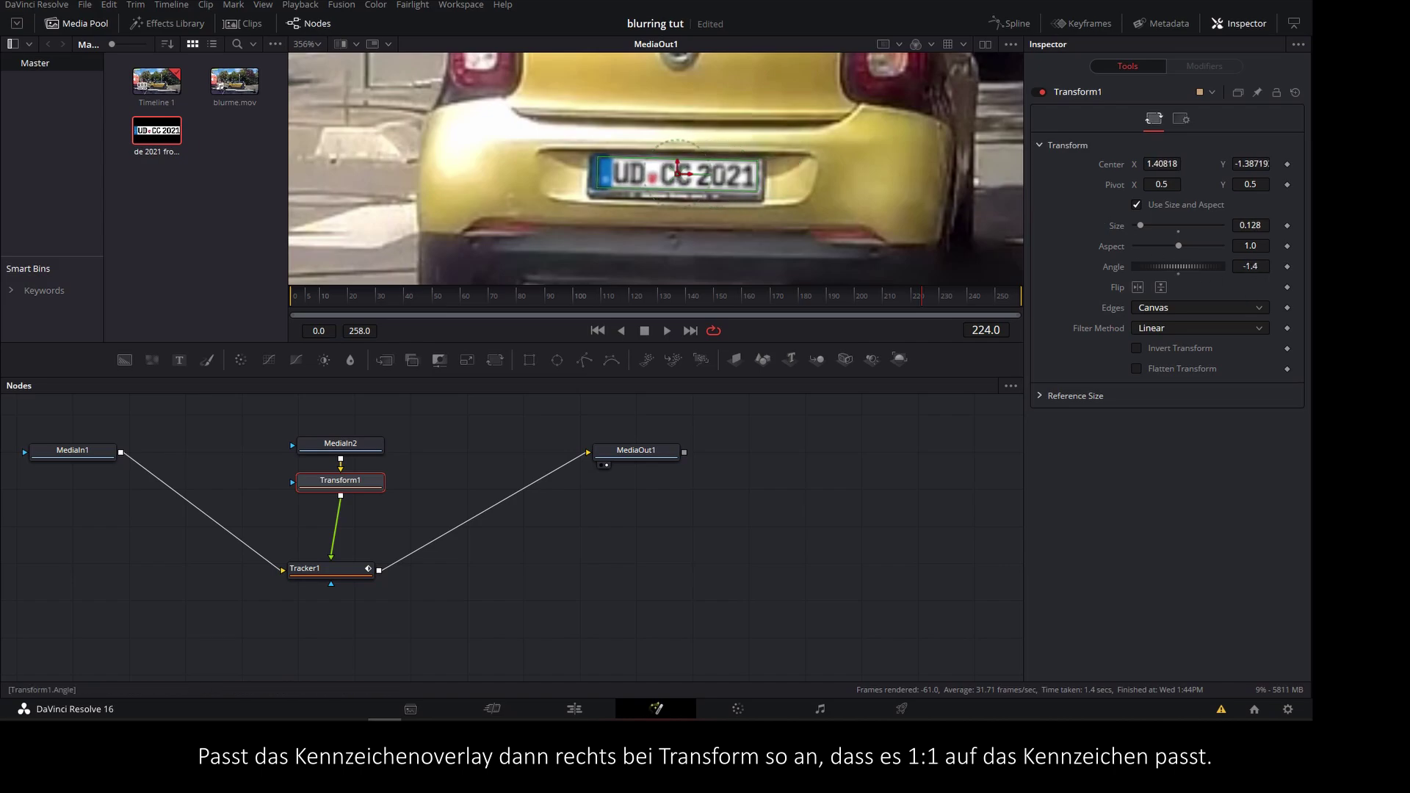
{"action": "left_click_drag", "start_coordinate": [1253, 226], "coordinate": [1271, 225]}
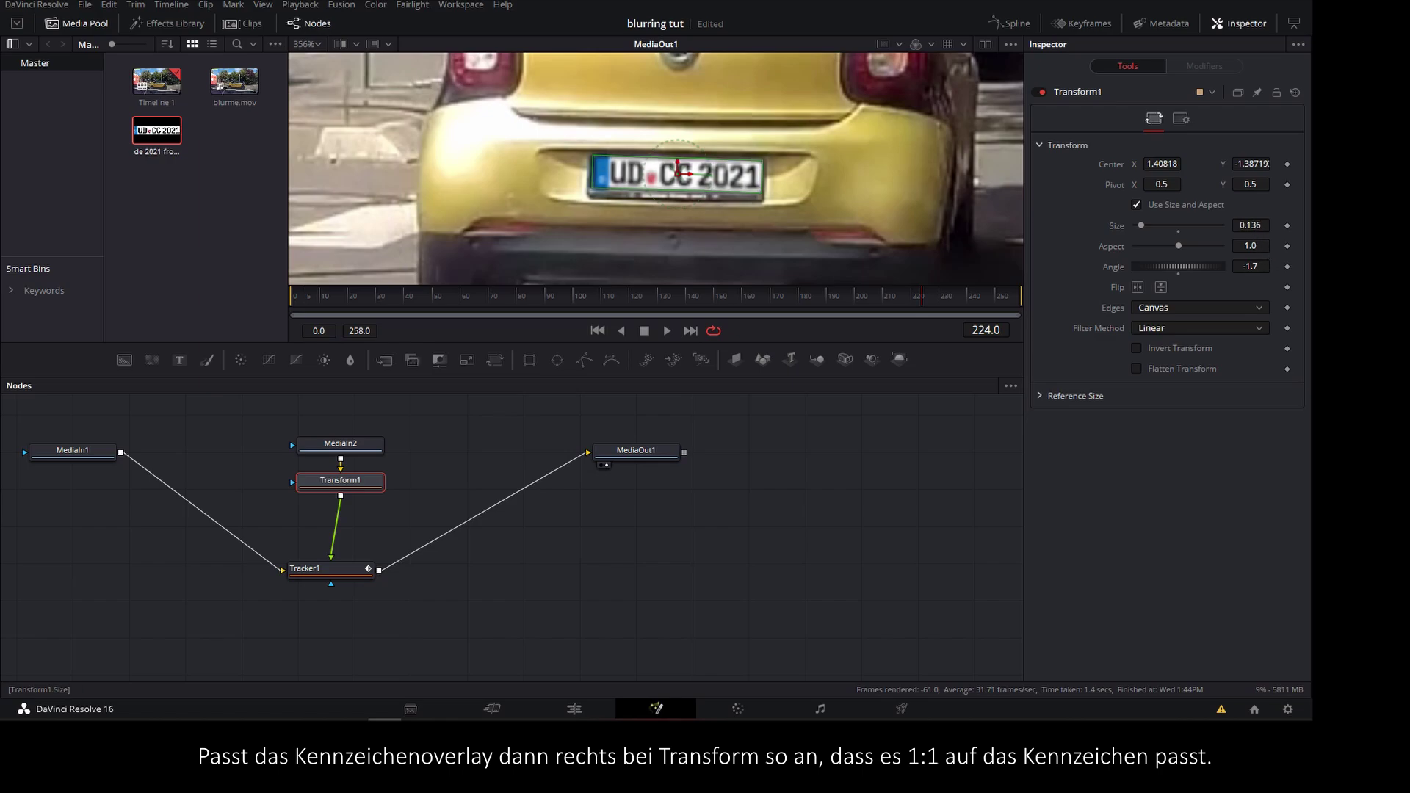
{"action": "scroll", "coordinate": [1263, 277], "scroll_direction": "up", "scroll_amount": 1}
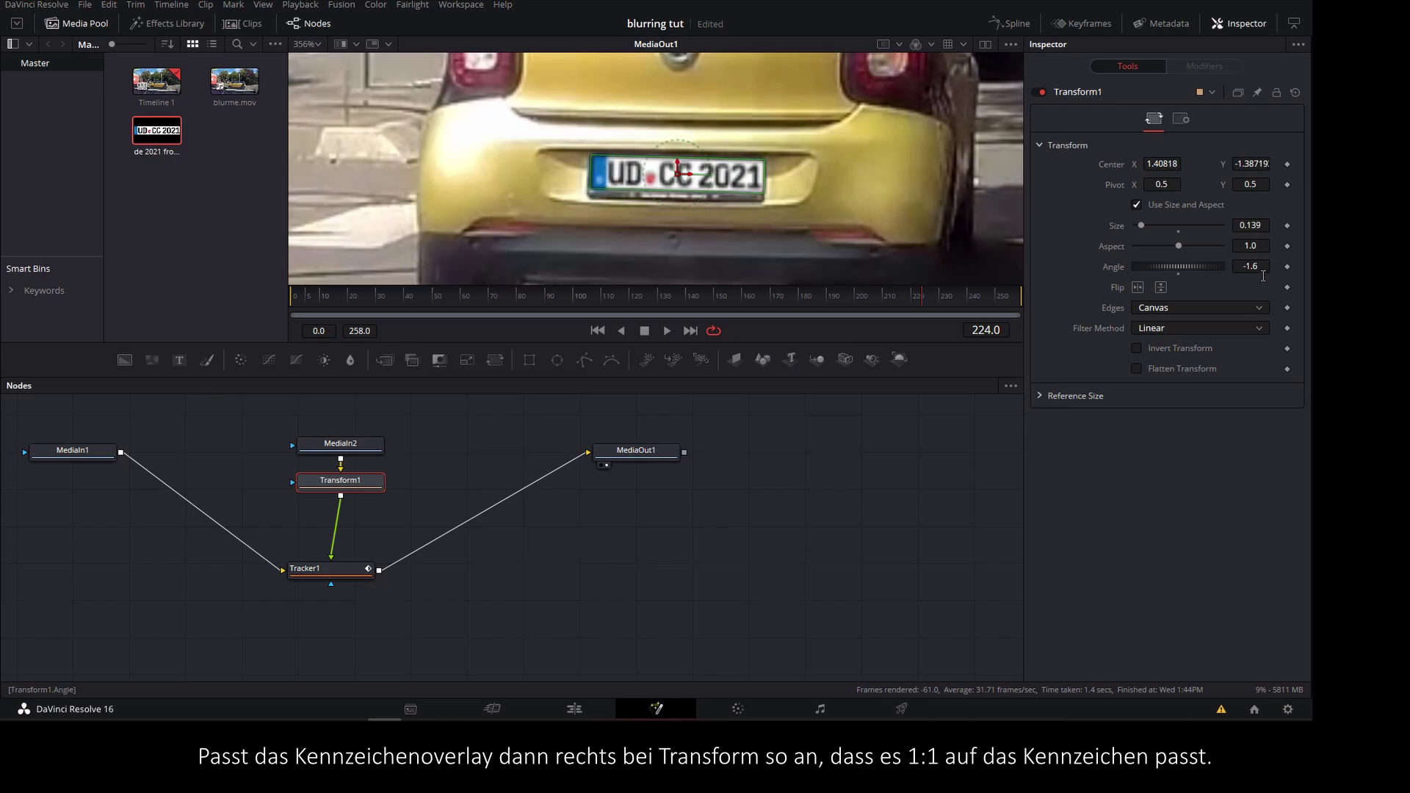
{"action": "left_click_drag", "start_coordinate": [1250, 226], "coordinate": [1253, 226]}
{"action": "left_click_drag", "start_coordinate": [1164, 164], "coordinate": [1156, 163]}
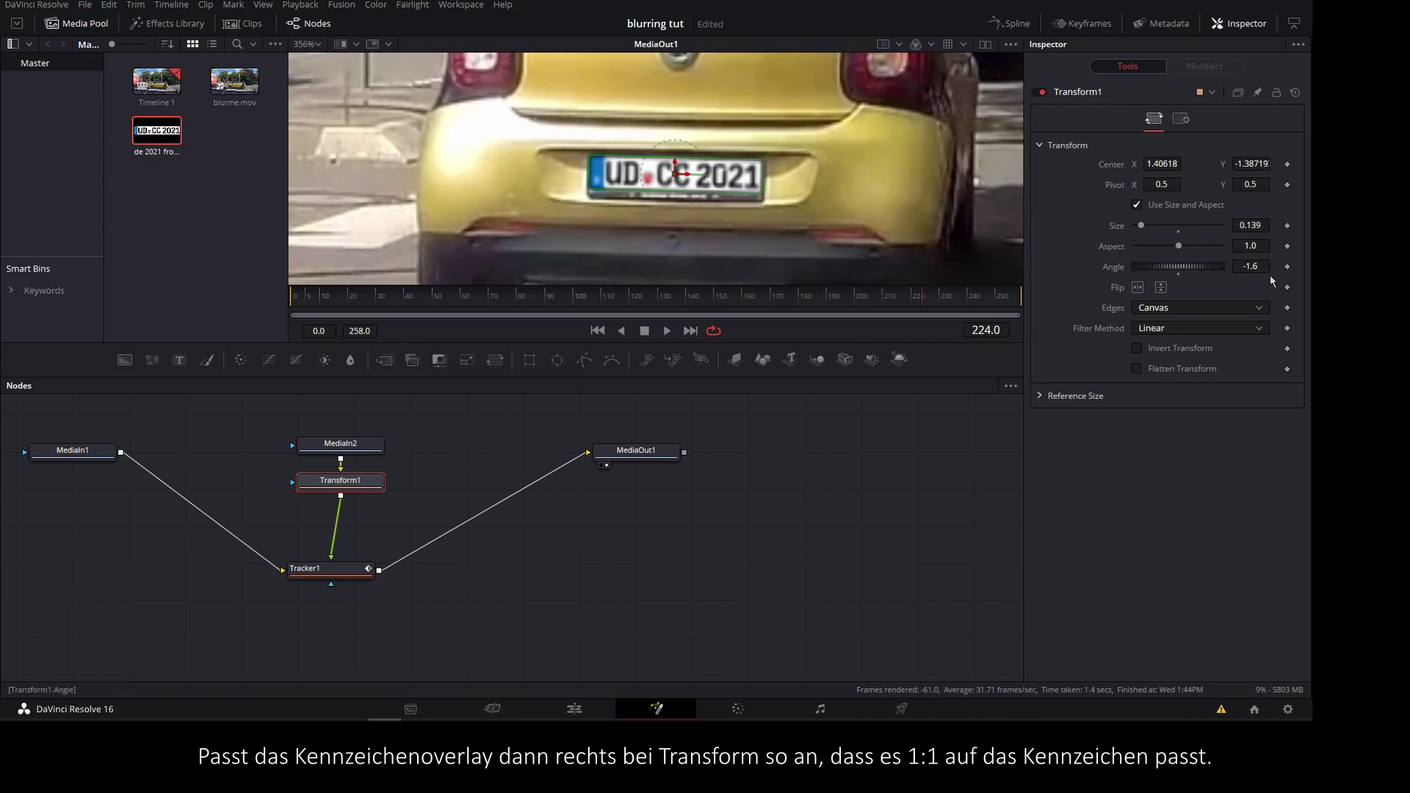
{"action": "left_click_drag", "start_coordinate": [1250, 266], "coordinate": [1248, 266]}
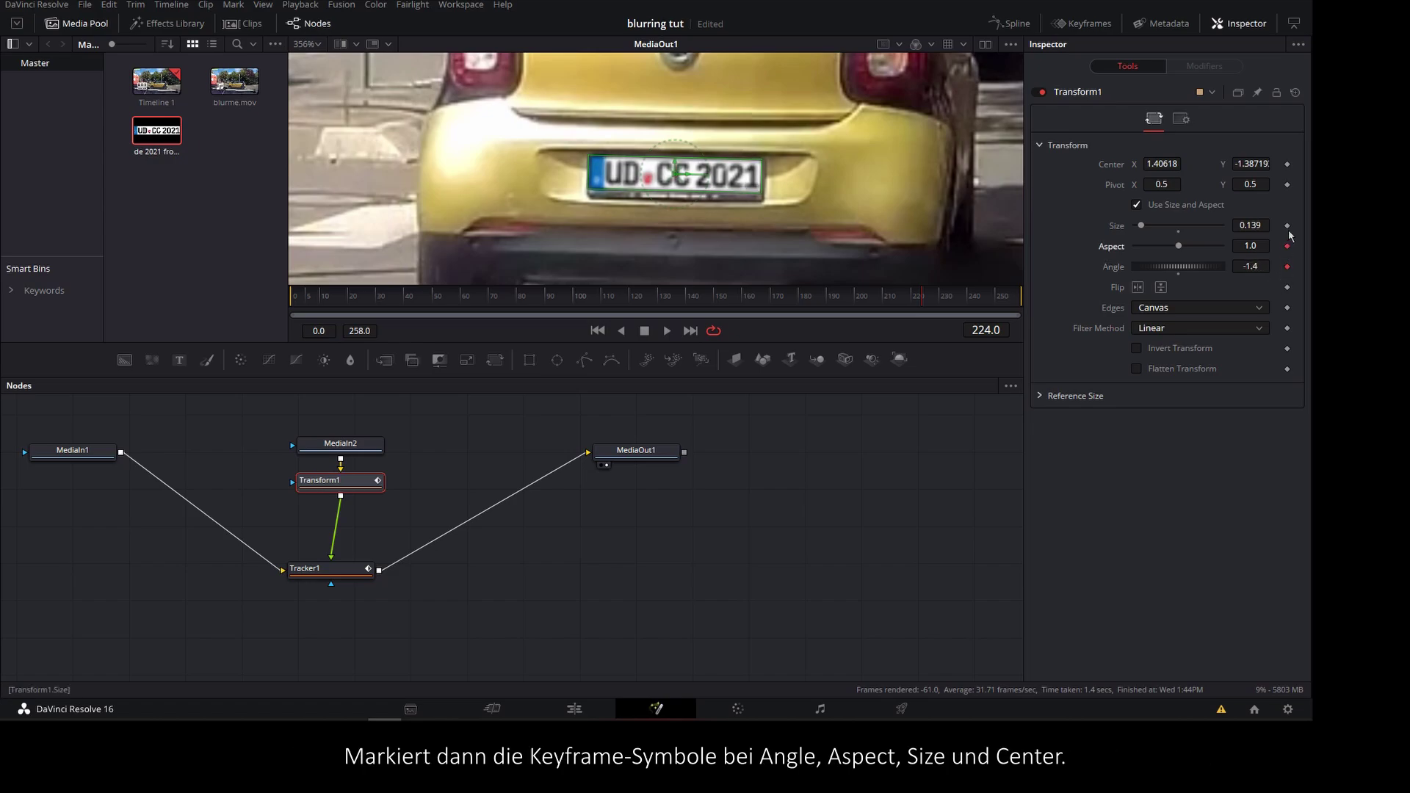
Step: Keyframe Transform1's Center, Size, Aspect and Angle, then move to frame 258
{"action": "left_click", "coordinate": [1287, 165]}
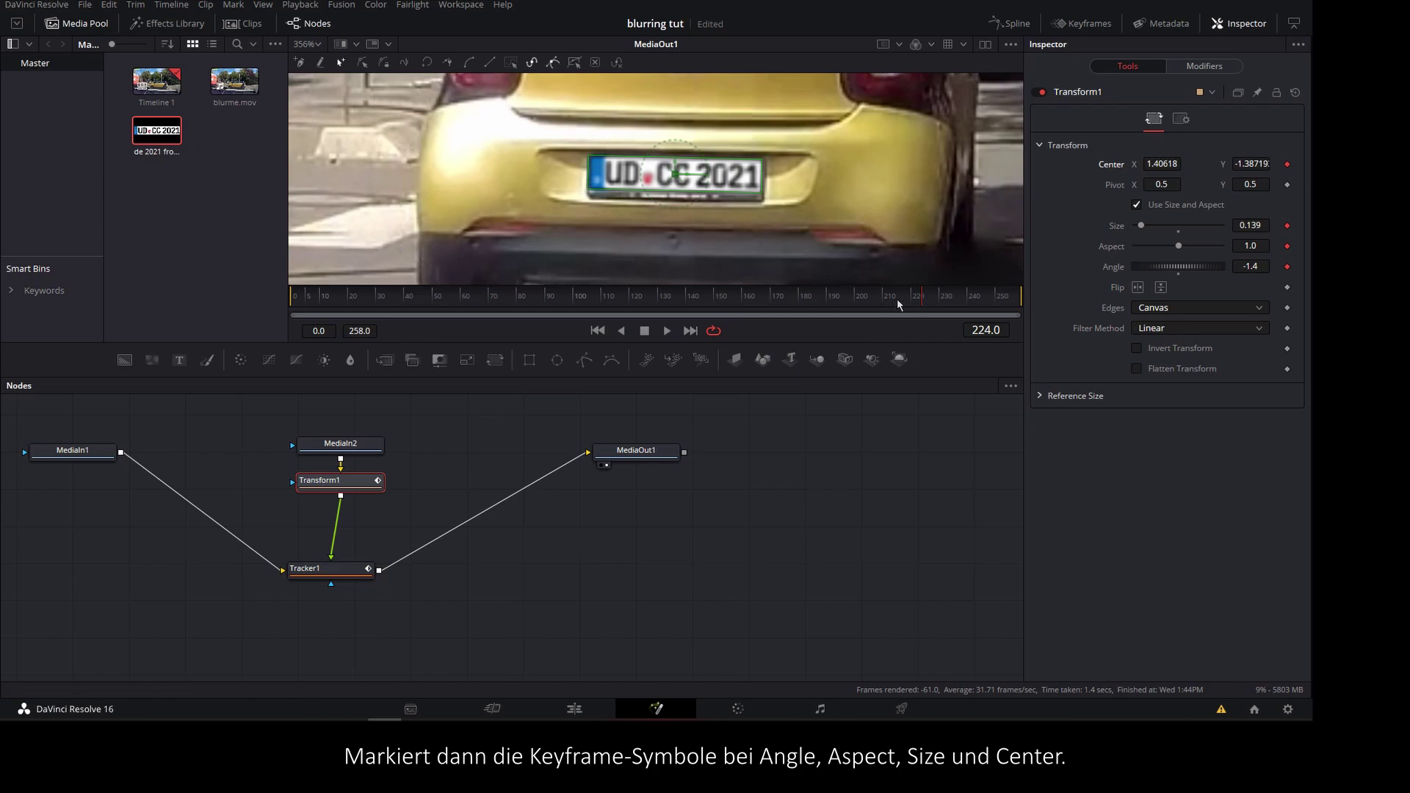
{"action": "left_click_drag", "start_coordinate": [929, 297], "coordinate": [1023, 307]}
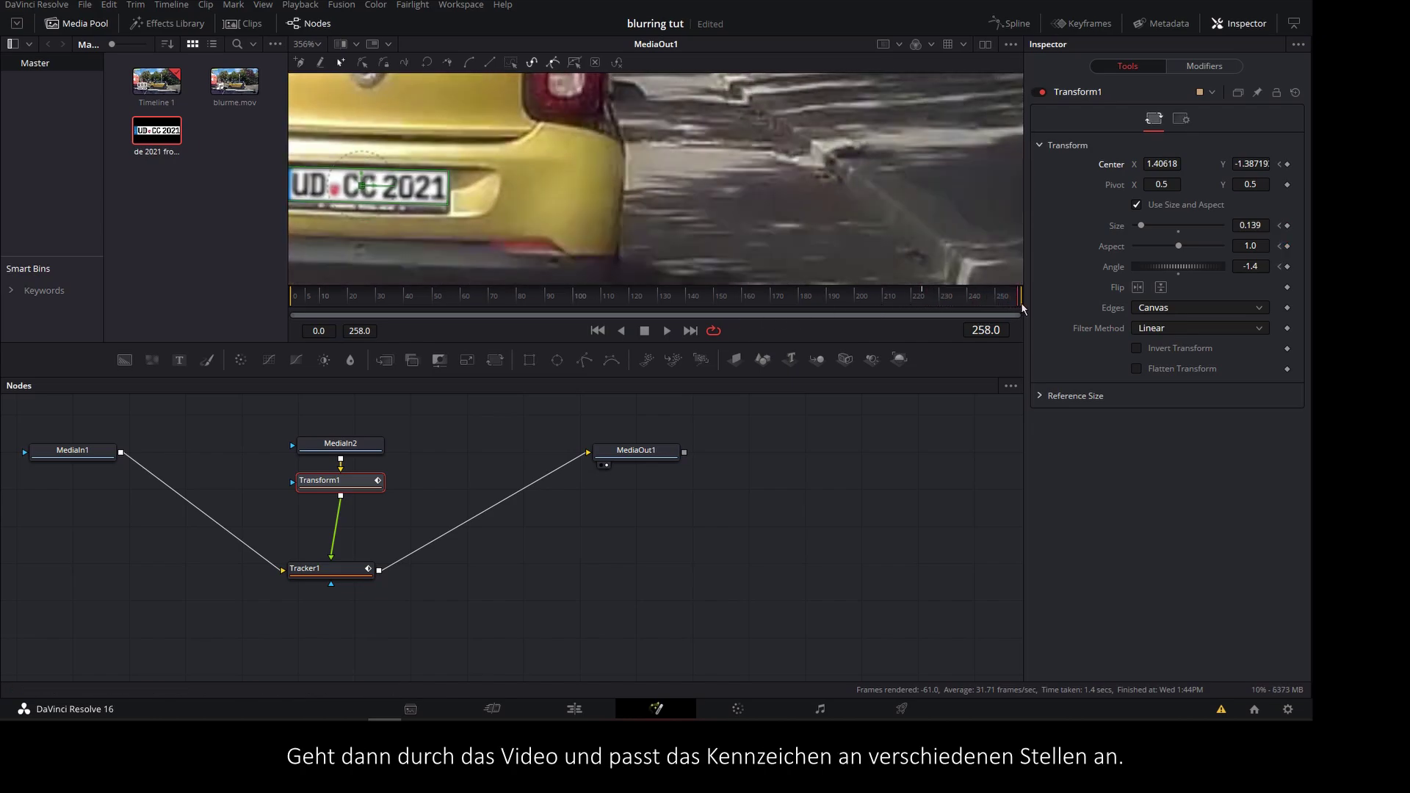
{"action": "left_click", "coordinate": [939, 297]}
Step: Refit the plate at frame 258 to Size 0.135 and Center X 1.41118, then return to frame 0
{"action": "left_click_drag", "start_coordinate": [1267, 232], "coordinate": [1262, 231]}
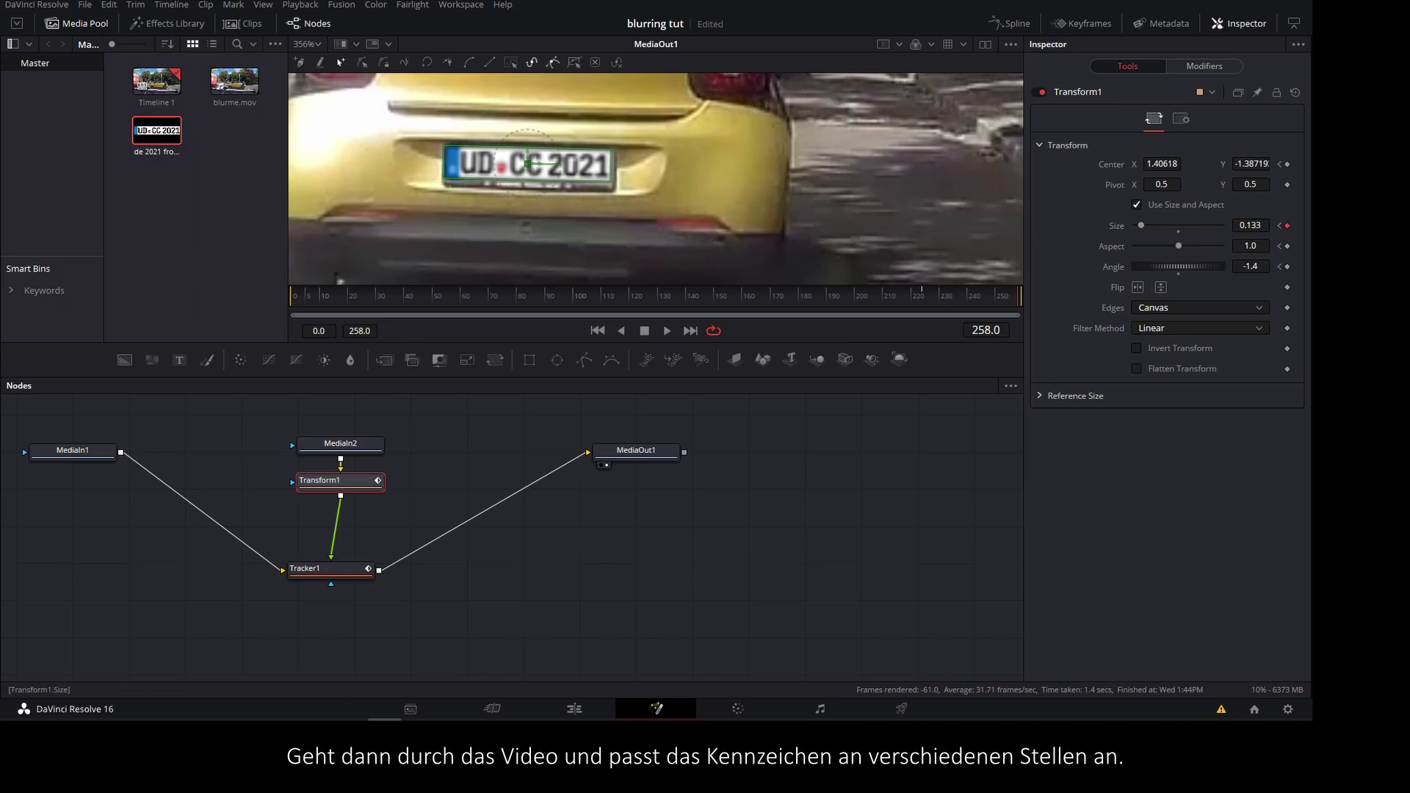
{"action": "left_click_drag", "start_coordinate": [1182, 176], "coordinate": [1186, 164]}
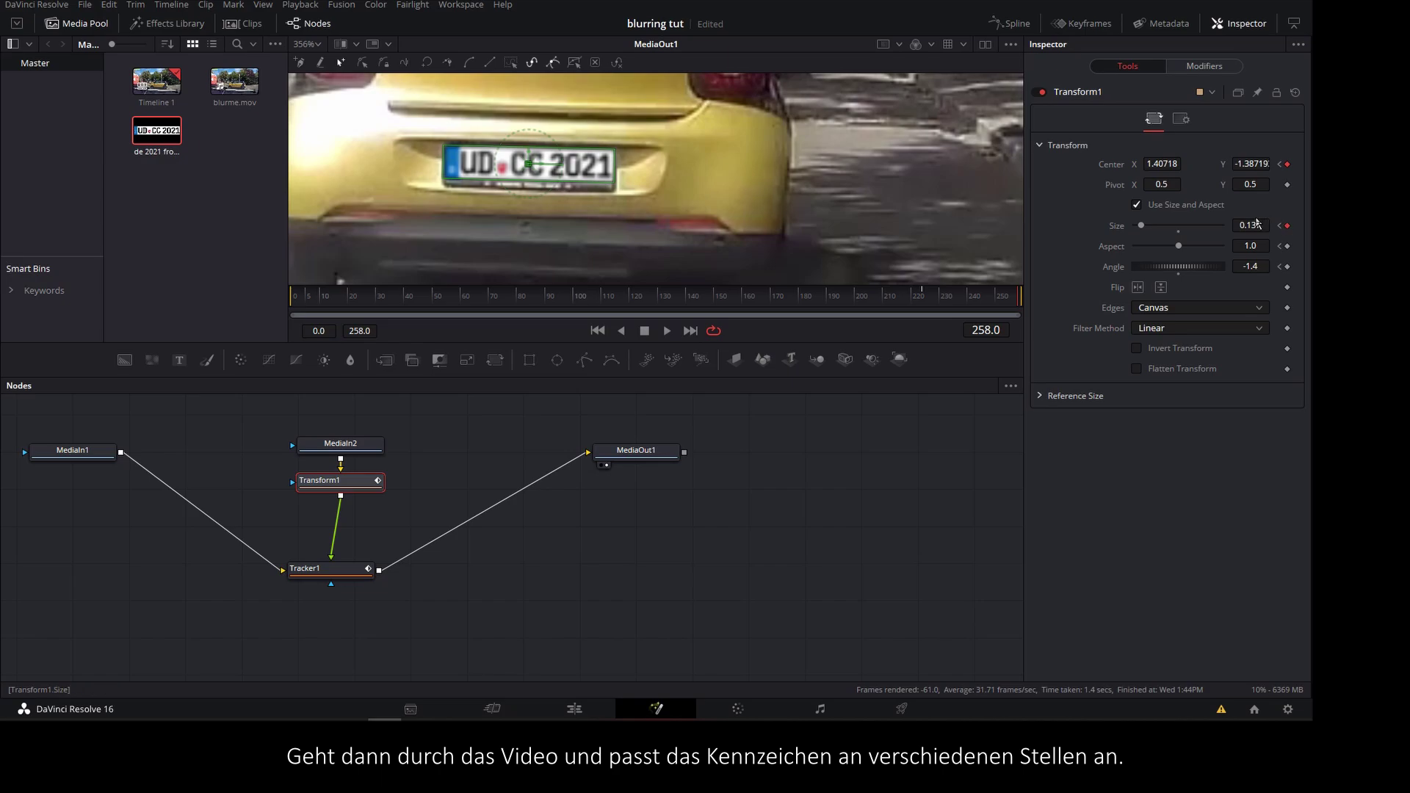
{"action": "left_click_drag", "start_coordinate": [1257, 223], "coordinate": [1259, 267]}
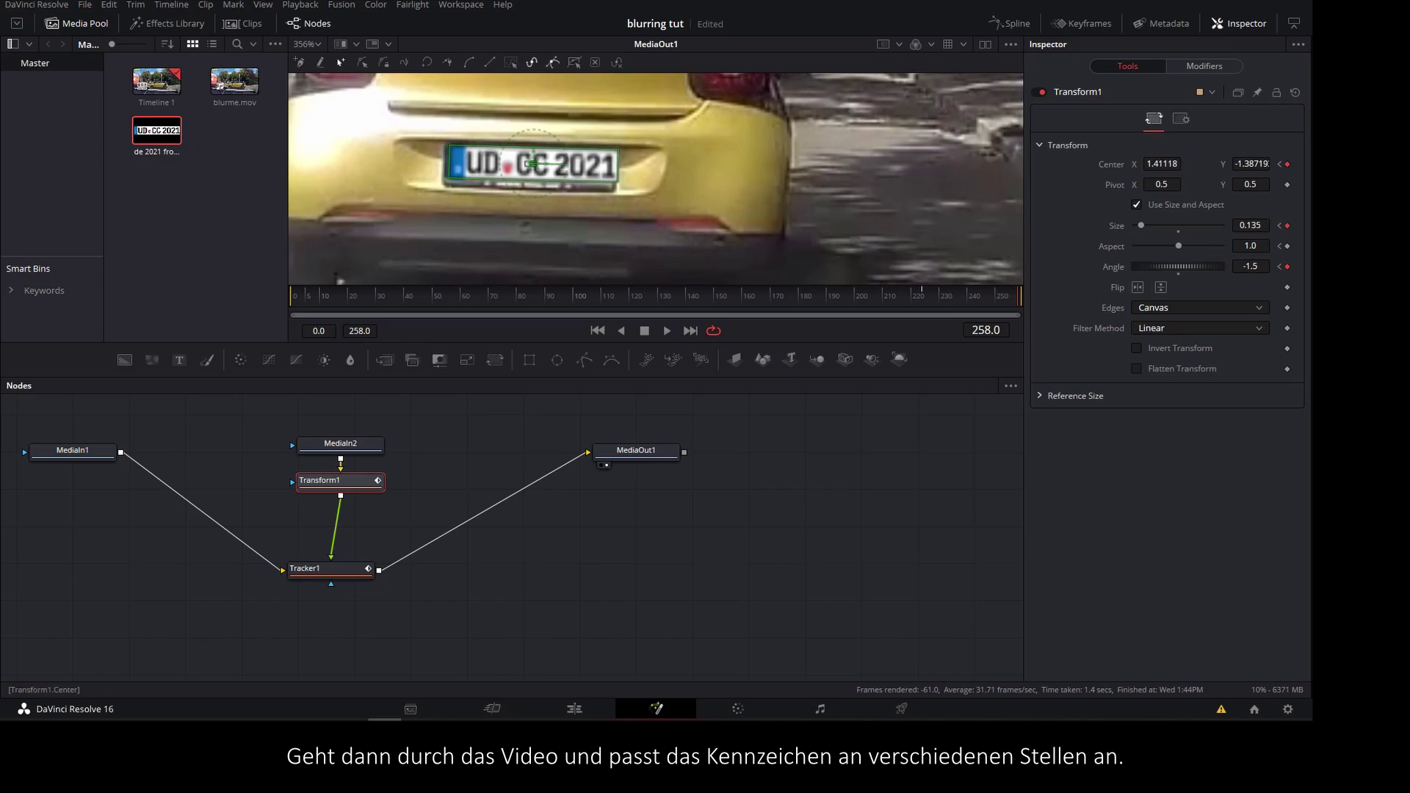
{"action": "left_click_drag", "start_coordinate": [914, 294], "coordinate": [984, 295]}
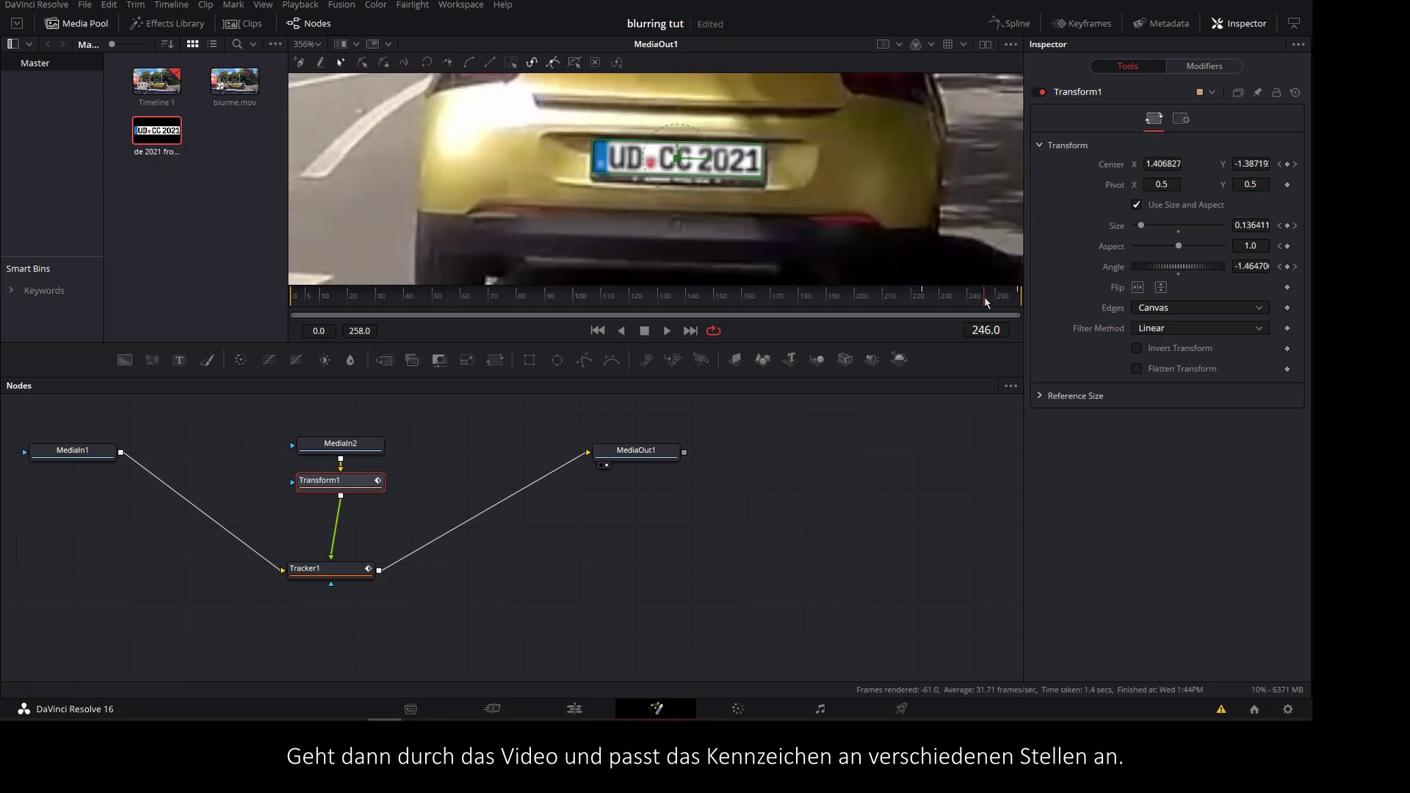
{"action": "mouse_move", "coordinate": [856, 303]}
{"action": "left_mouse_down"}
{"action": "mouse_move", "coordinate": [298, 304]}
{"action": "mouse_move", "coordinate": [363, 307]}
{"action": "left_mouse_up"}
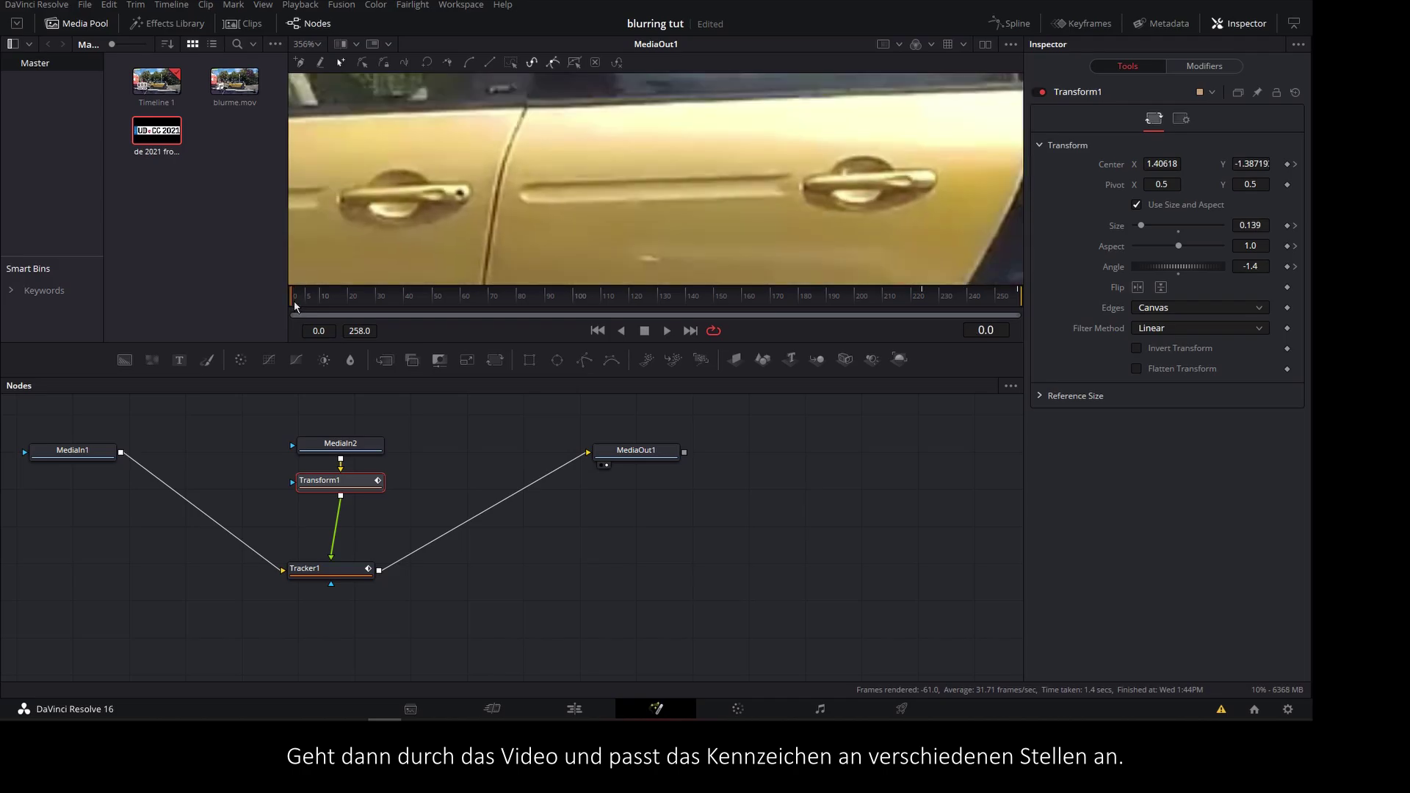
Step: At frame 24, lower, tilt, widen and reposition the plate over the angled real plate
{"action": "scroll", "coordinate": [514, 209], "scroll_direction": "down", "scroll_amount": 5}
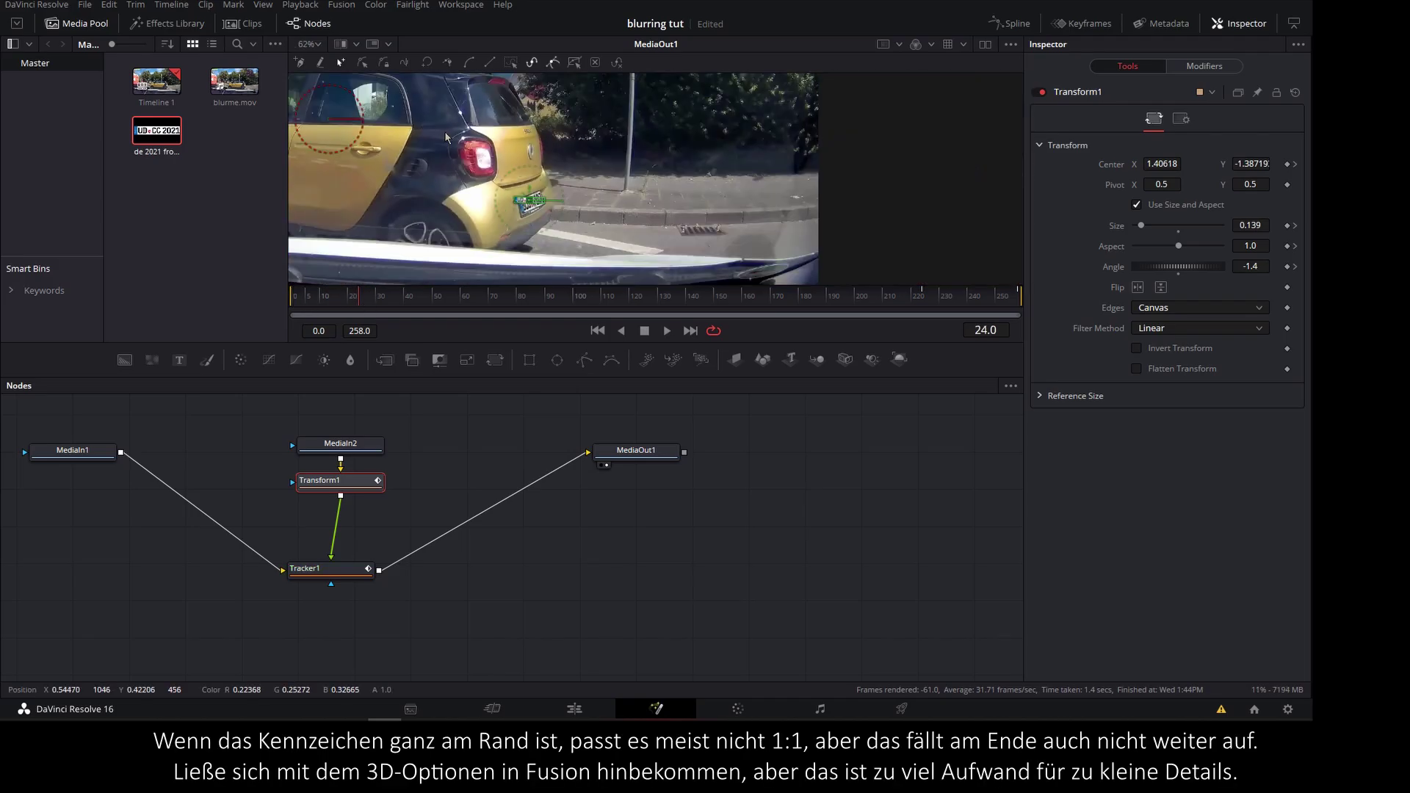
{"action": "scroll", "coordinate": [709, 171], "scroll_direction": "up", "scroll_amount": 5}
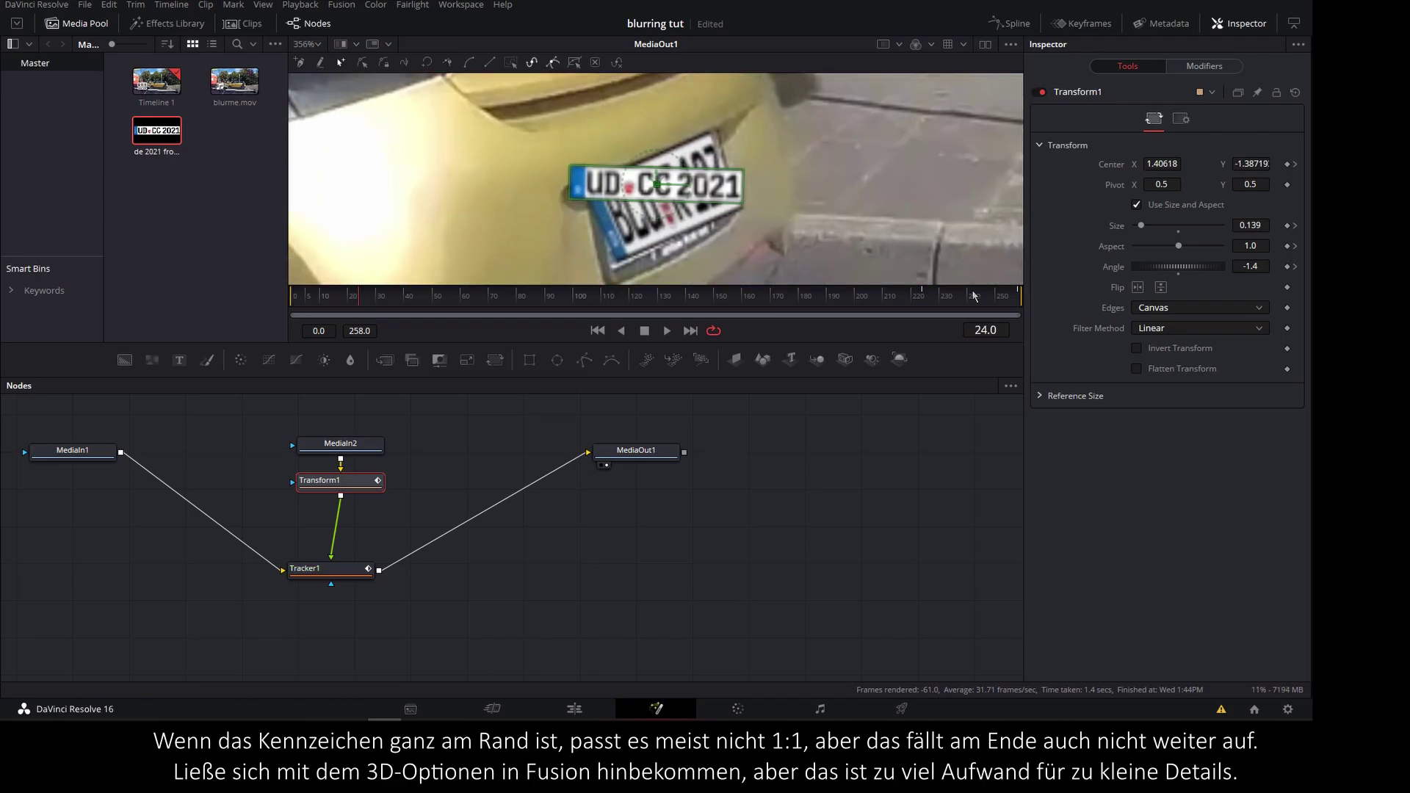
{"action": "left_click_drag", "start_coordinate": [1260, 177], "coordinate": [1241, 177]}
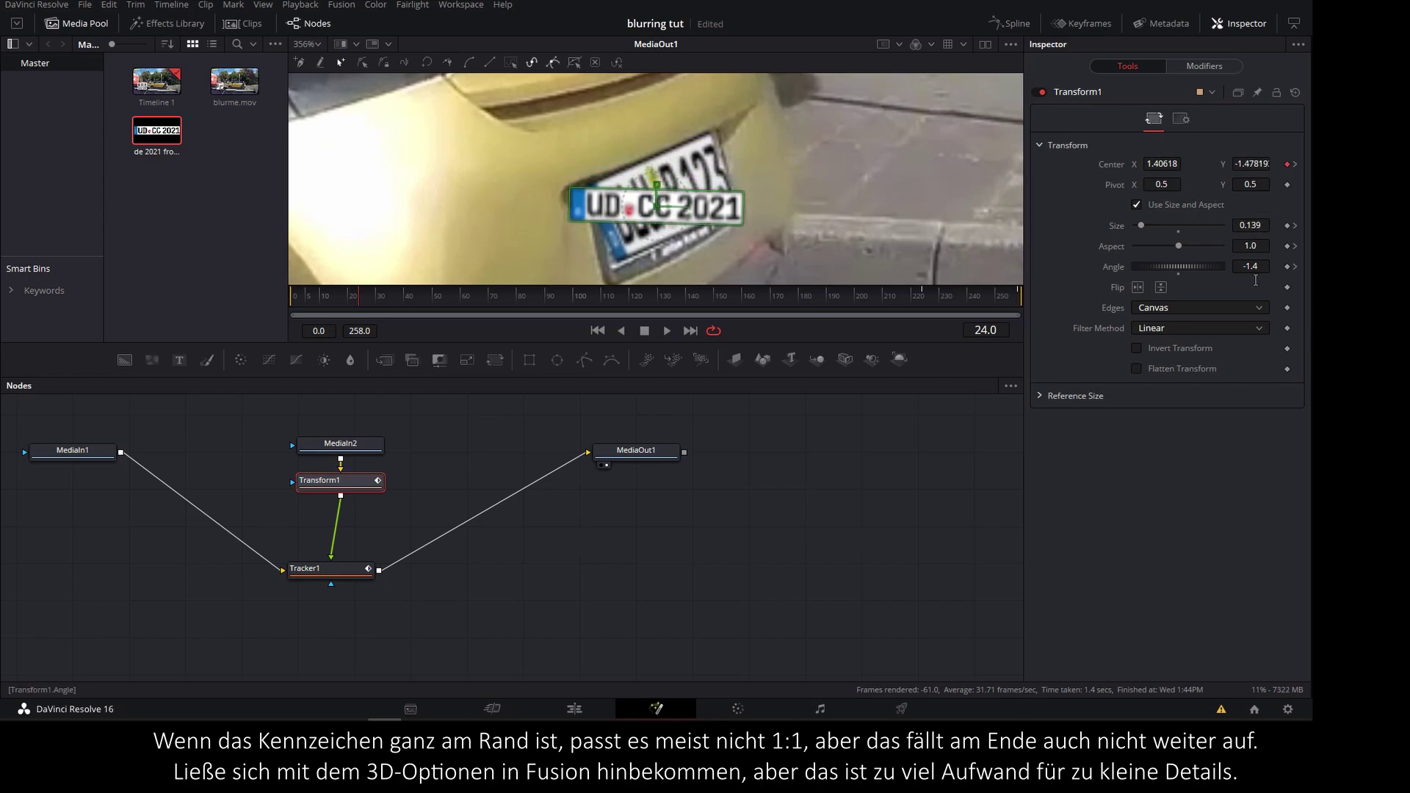
{"action": "mouse_move", "coordinate": [1254, 267]}
{"action": "left_mouse_down"}
{"action": "mouse_move", "coordinate": [1250, 243]}
{"action": "mouse_move", "coordinate": [1193, 222]}
{"action": "left_mouse_up"}
{"action": "left_click_drag", "start_coordinate": [1162, 165], "coordinate": [1169, 165]}
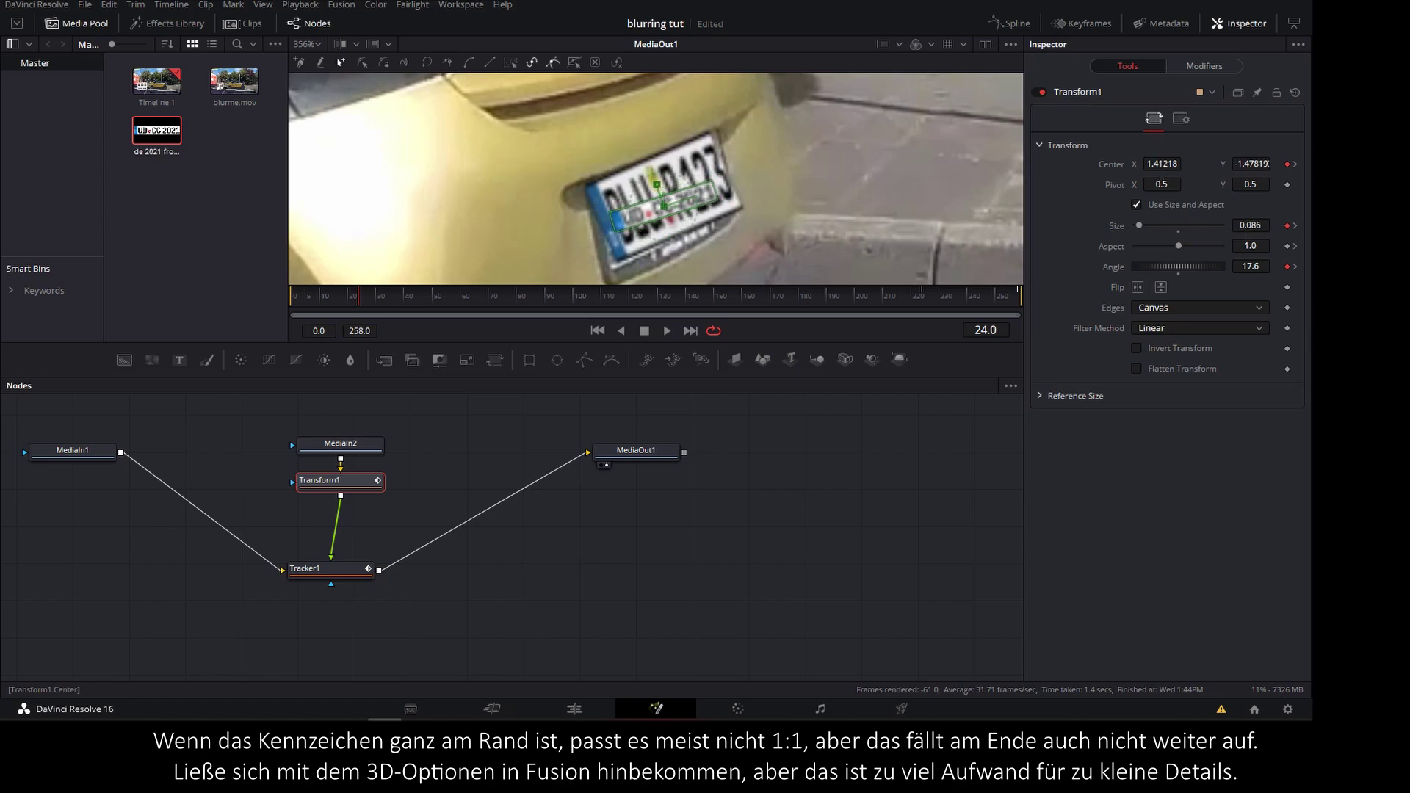
{"action": "mouse_move", "coordinate": [1256, 254]}
{"action": "left_mouse_down"}
{"action": "mouse_move", "coordinate": [1305, 217]}
{"action": "mouse_move", "coordinate": [1282, 226]}
{"action": "mouse_move", "coordinate": [1263, 267]}
{"action": "left_mouse_up"}
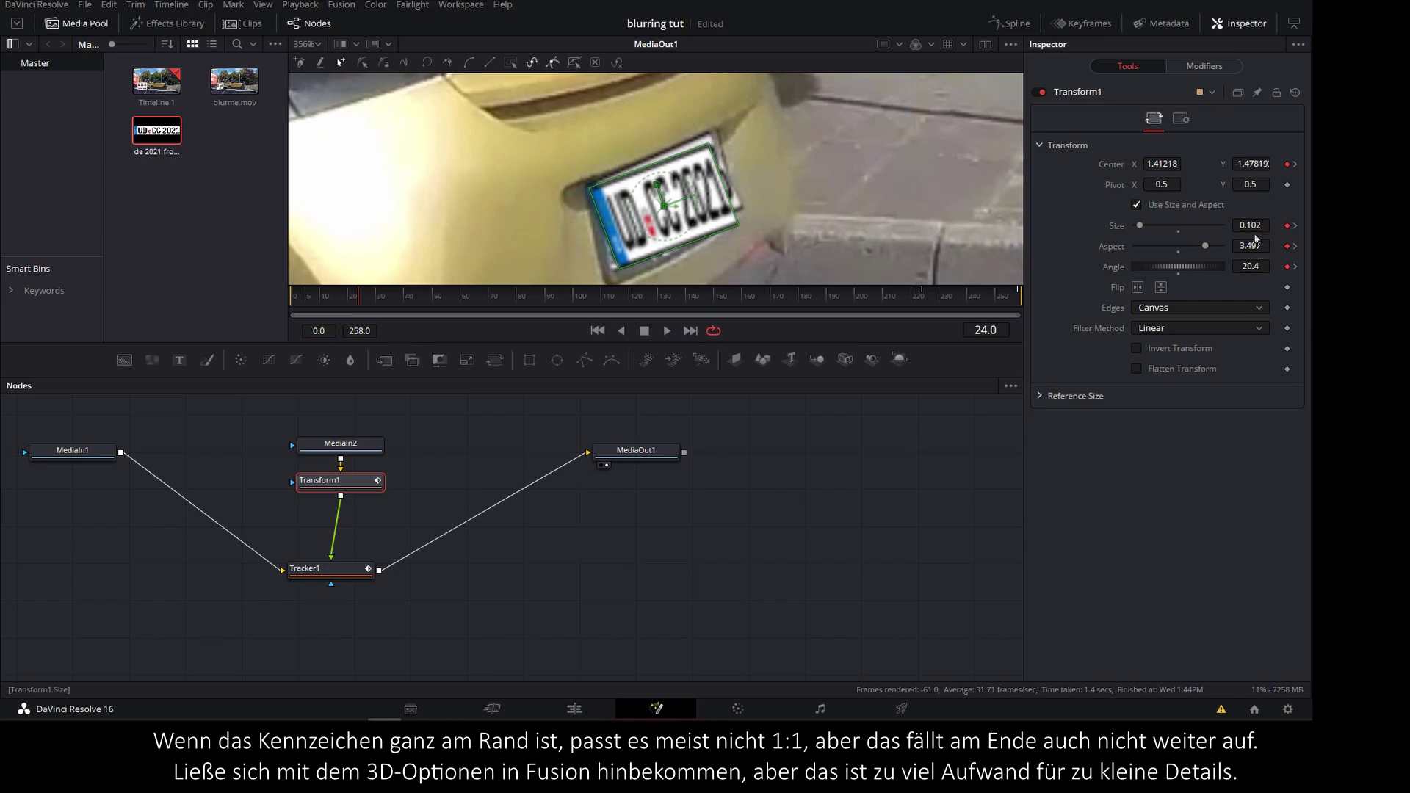
{"action": "left_click_drag", "start_coordinate": [1250, 246], "coordinate": [1241, 246]}
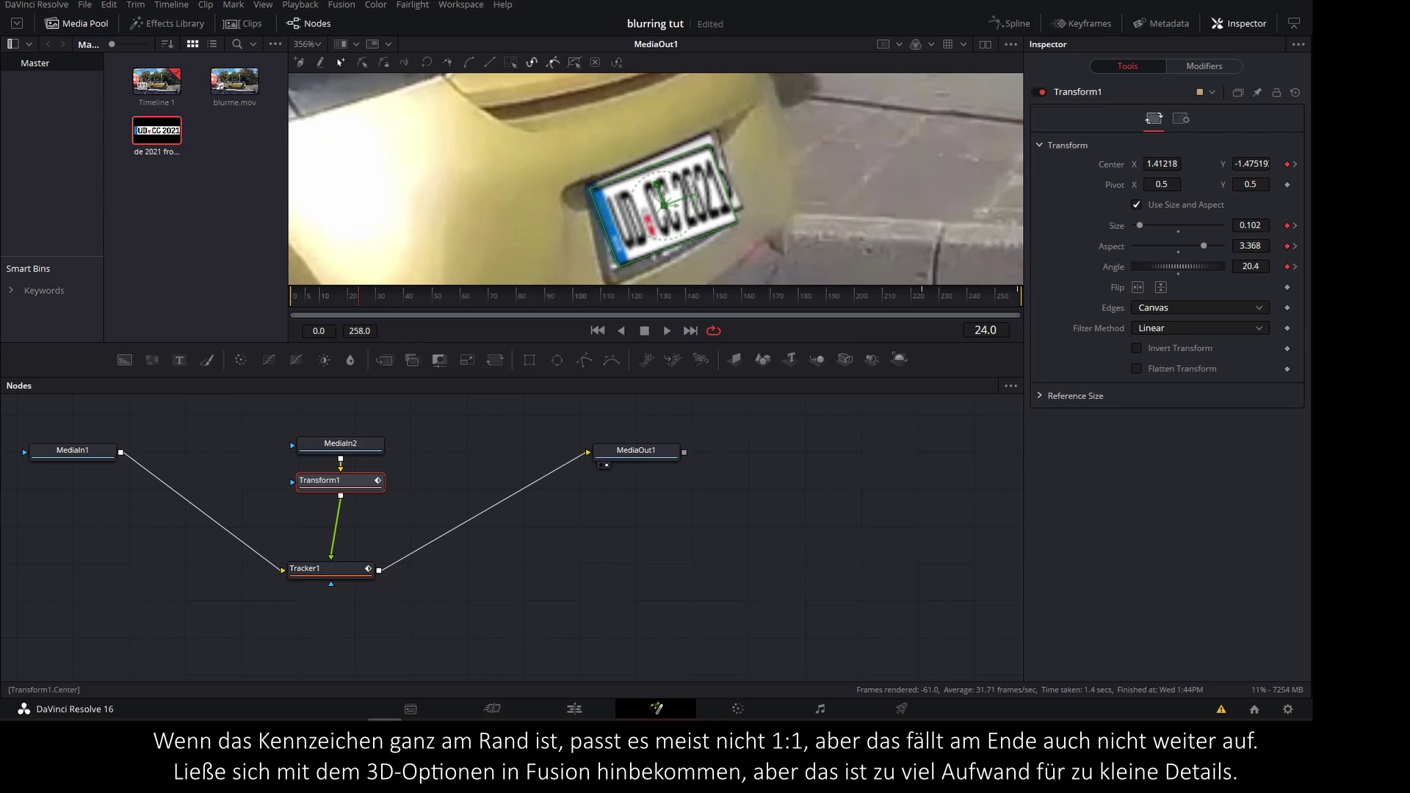
{"action": "left_click_drag", "start_coordinate": [1251, 163], "coordinate": [1262, 177]}
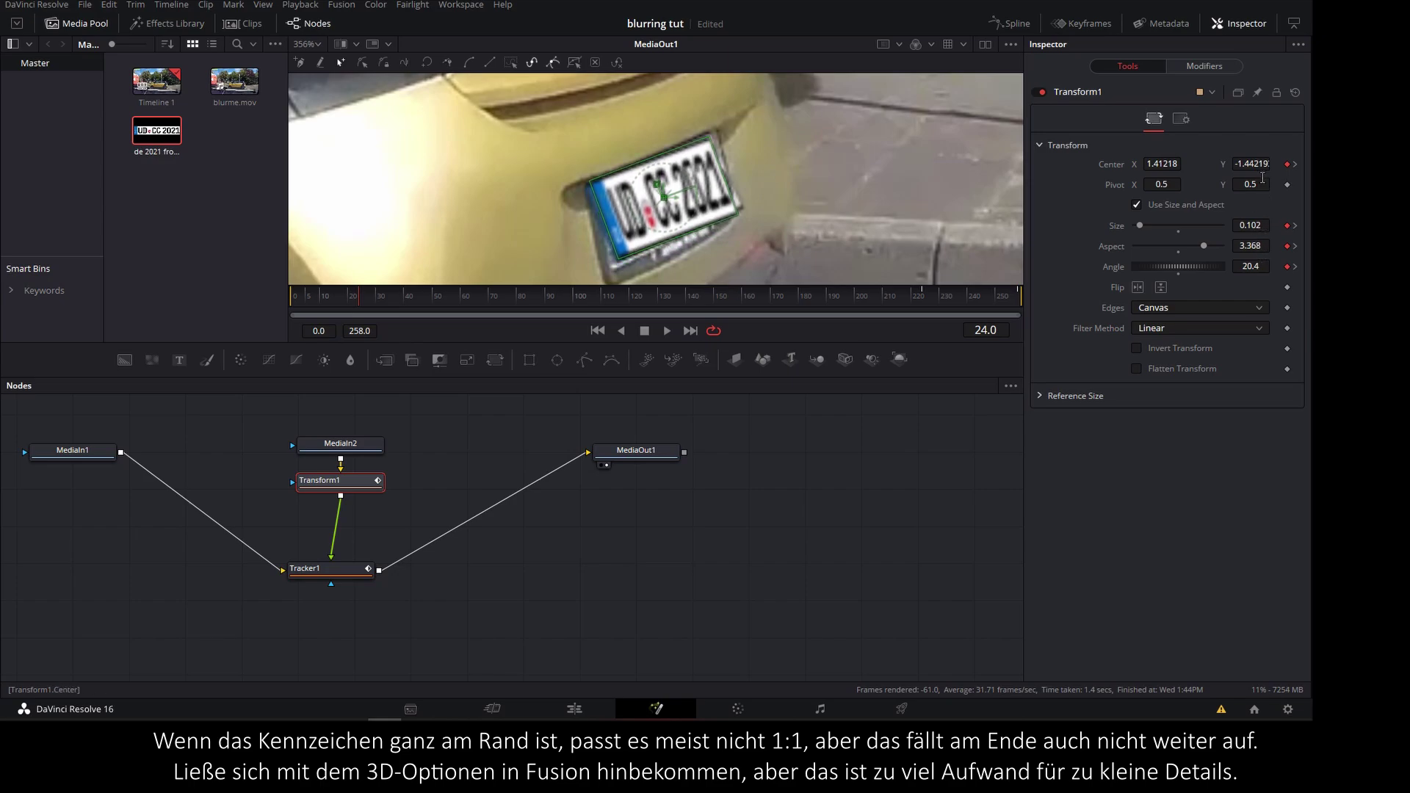
Step: Near frame 3, resize the plate and move it left and down onto the real plate
{"action": "left_click_drag", "start_coordinate": [354, 301], "coordinate": [302, 305]}
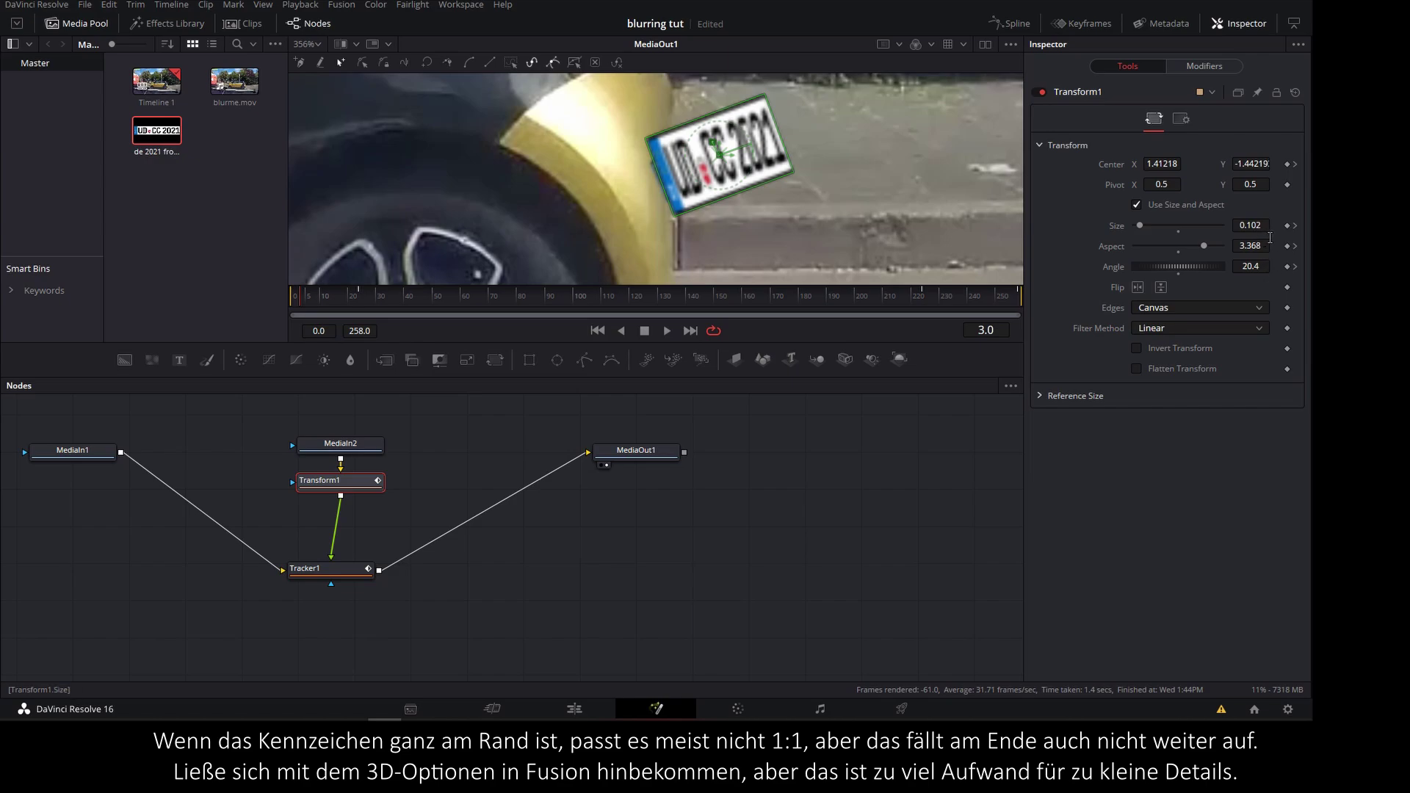
{"action": "mouse_move", "coordinate": [1254, 226]}
{"action": "left_mouse_down"}
{"action": "mouse_move", "coordinate": [1241, 226]}
{"action": "mouse_move", "coordinate": [1257, 226]}
{"action": "left_mouse_up"}
{"action": "left_click_drag", "start_coordinate": [720, 154], "coordinate": [685, 155]}
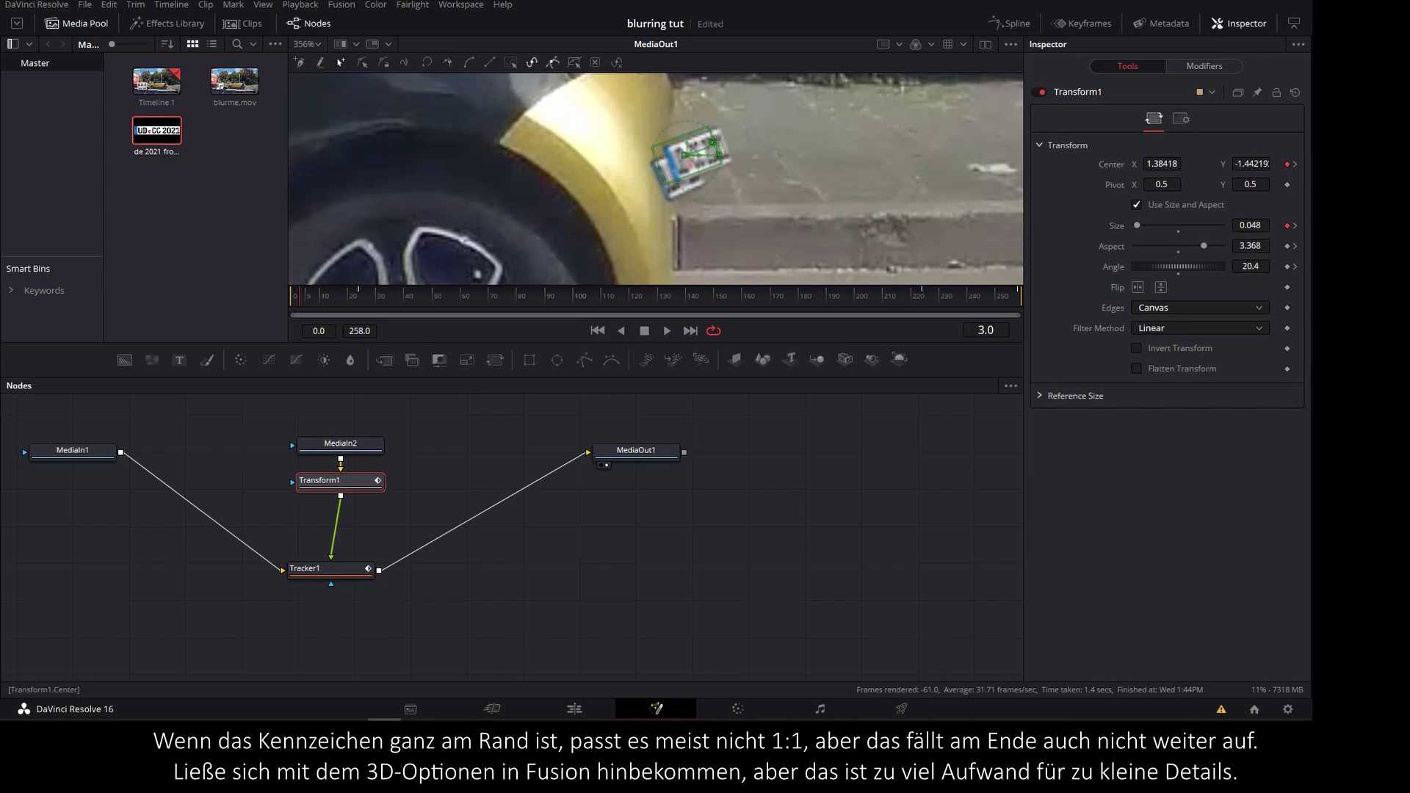
{"action": "left_click_drag", "start_coordinate": [1247, 176], "coordinate": [1230, 176]}
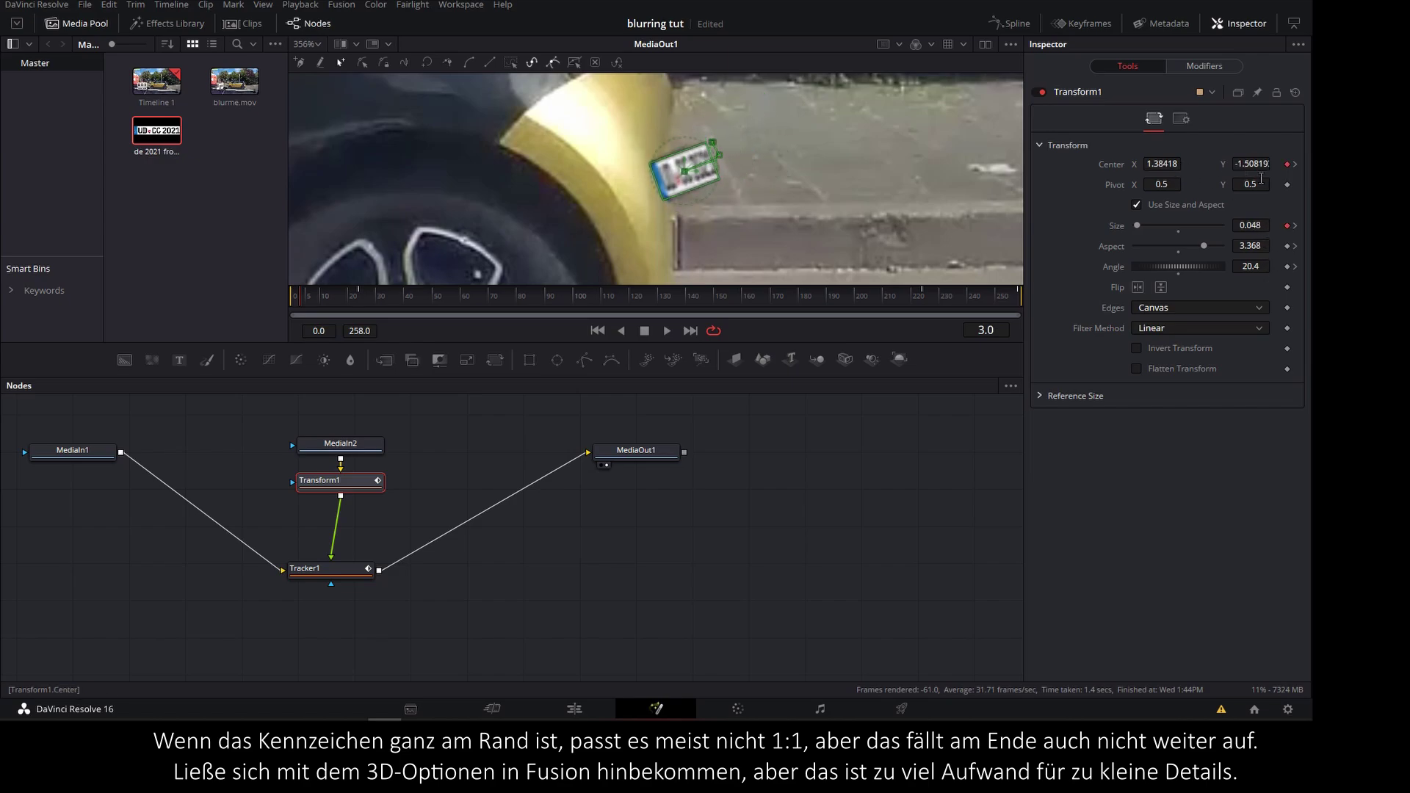
Step: At frame 16, shift the plate right and rotate it further, to Size 0.081428 and Angle 27.8
{"action": "left_click", "coordinate": [298, 302]}
{"action": "left_click_drag", "start_coordinate": [298, 302], "coordinate": [336, 298]}
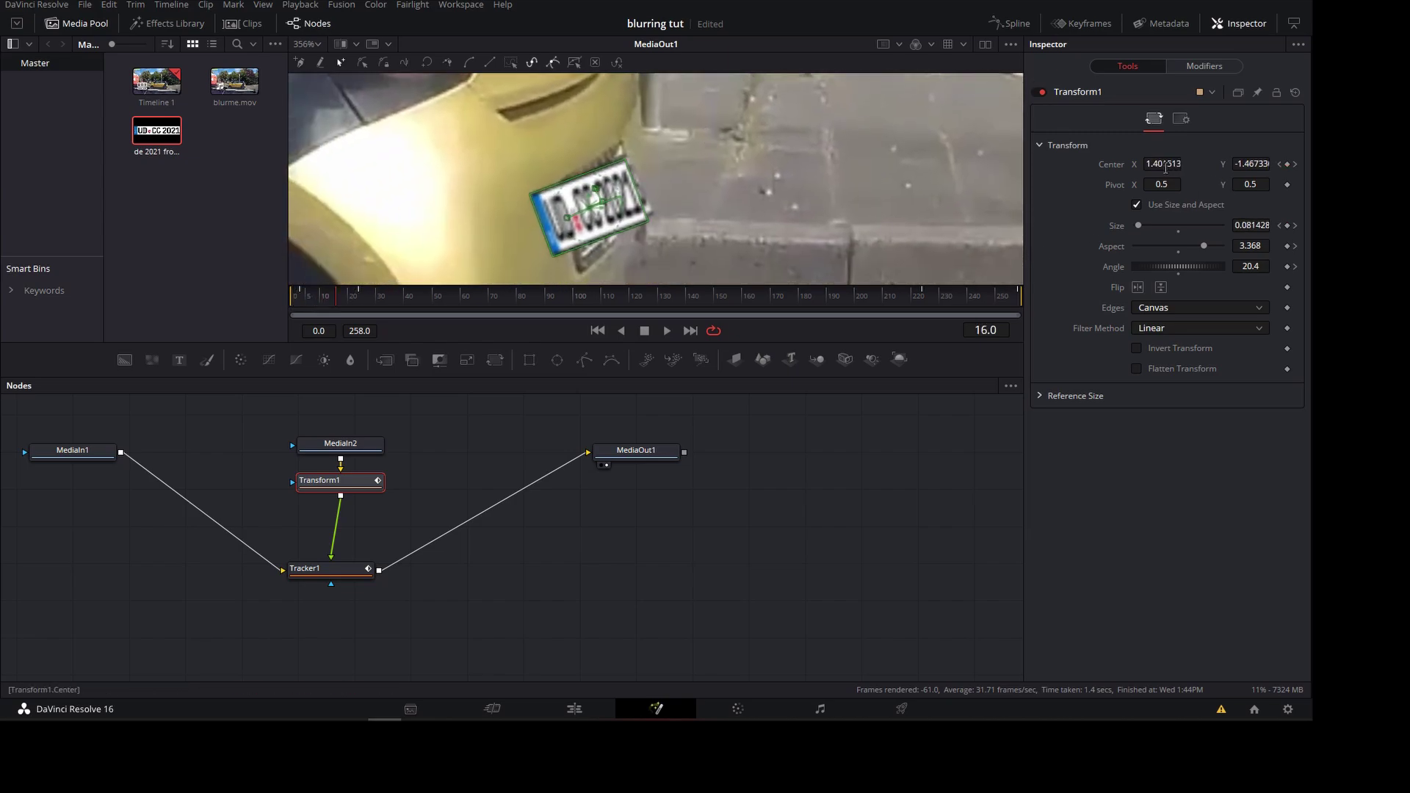
{"action": "left_click_drag", "start_coordinate": [1164, 164], "coordinate": [1167, 164]}
{"action": "left_click_drag", "start_coordinate": [1258, 273], "coordinate": [1262, 272]}
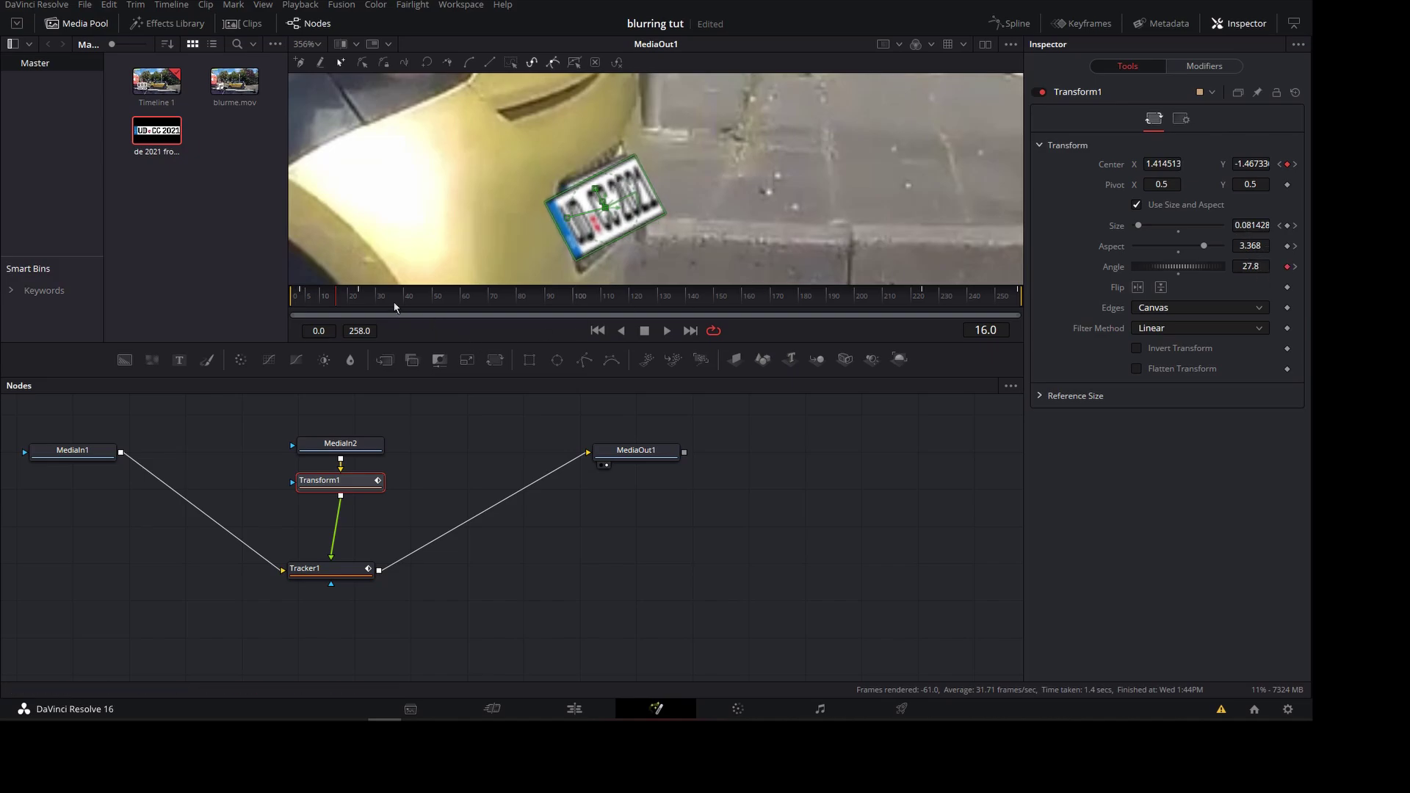
{"action": "left_click_drag", "start_coordinate": [395, 308], "coordinate": [431, 305]}
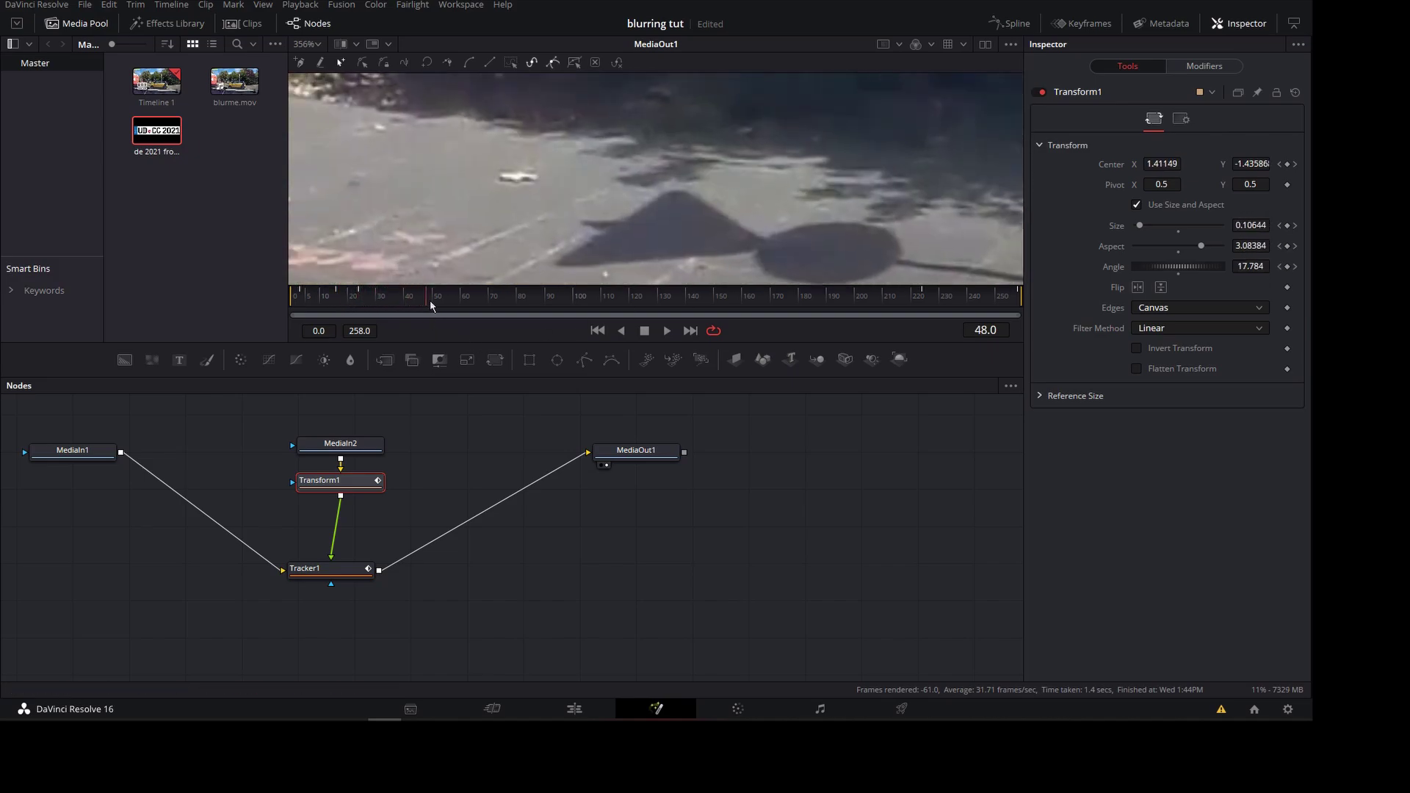
Step: Around frame 47, rotate the replacement plate flatter and nudge it left
{"action": "key", "text": "minus"}
{"action": "key", "text": "Right"}
{"action": "key", "text": "Right"}
{"action": "key", "text": "Right"}
{"action": "key", "text": "Right"}
{"action": "key", "text": "Right"}
{"action": "key", "text": "Right"}
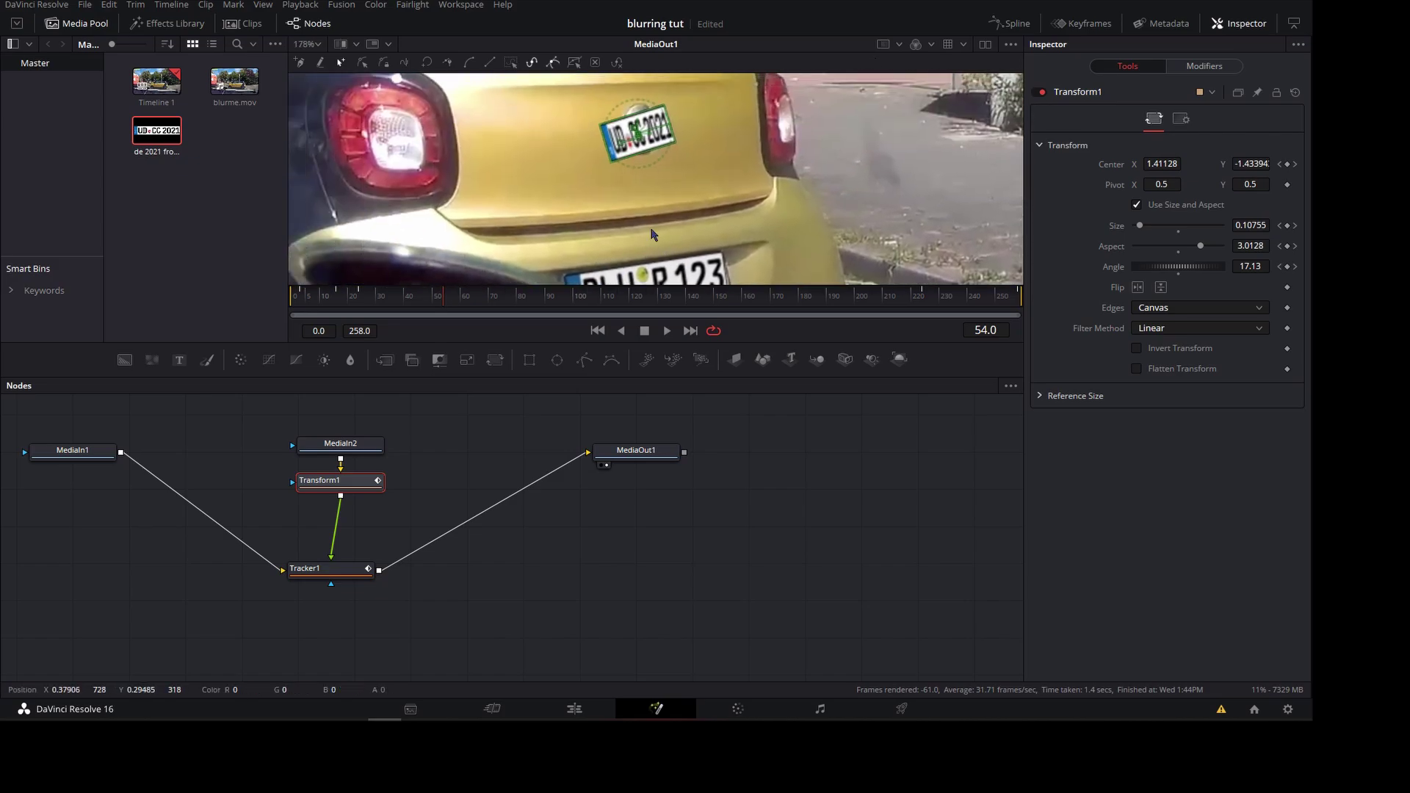
{"action": "left_click_drag", "start_coordinate": [470, 297], "coordinate": [423, 299]}
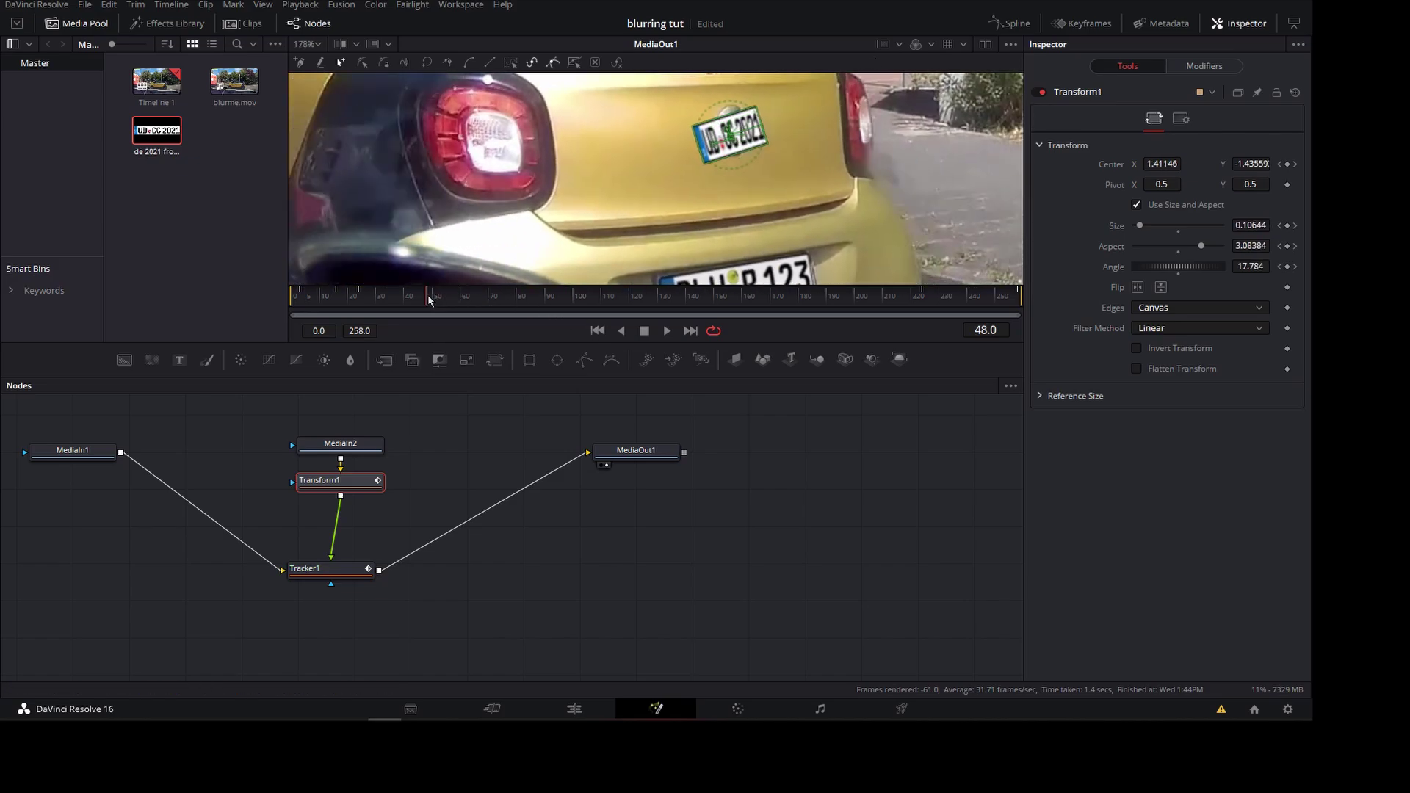
{"action": "key", "text": "Right"}
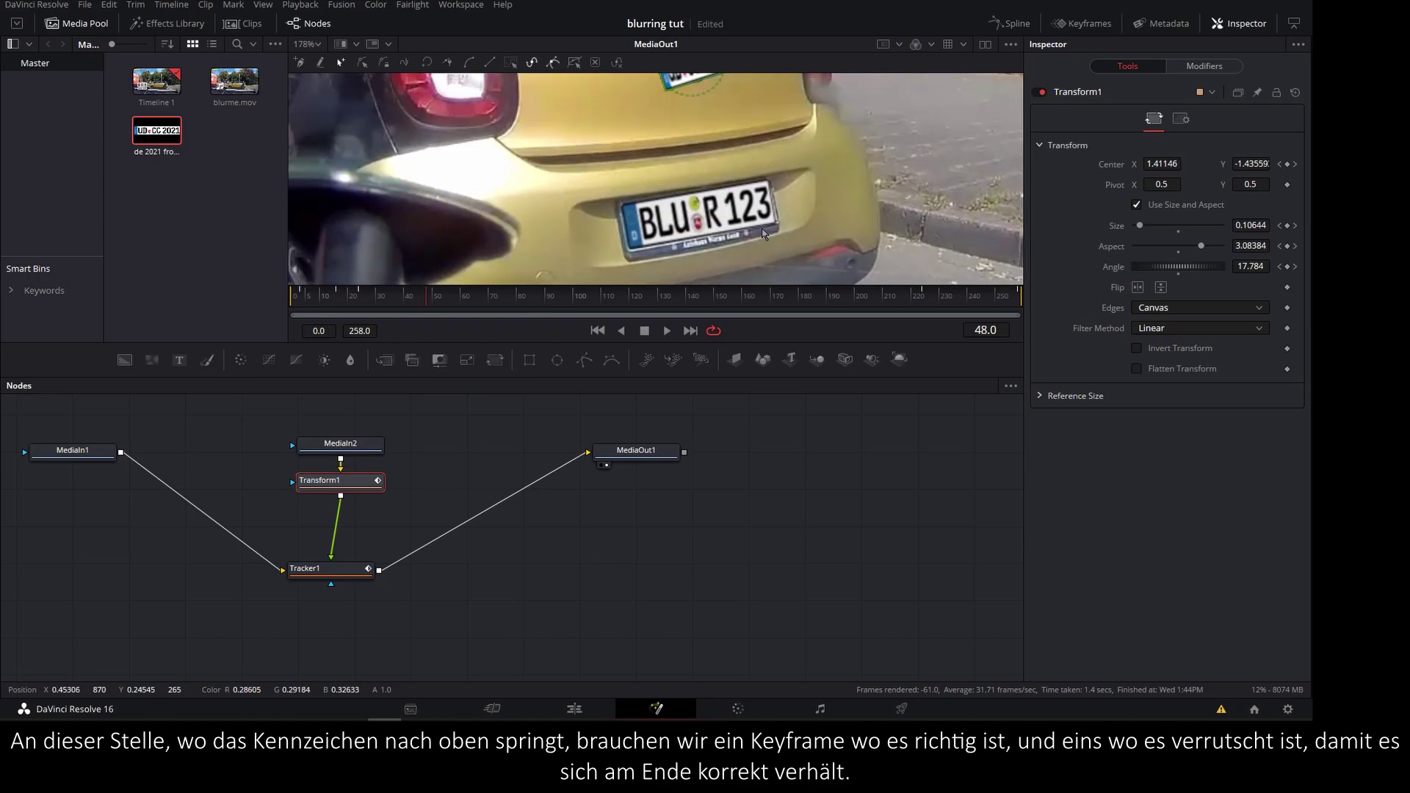
{"action": "scroll", "coordinate": [791, 237], "scroll_direction": "up", "scroll_amount": 2}
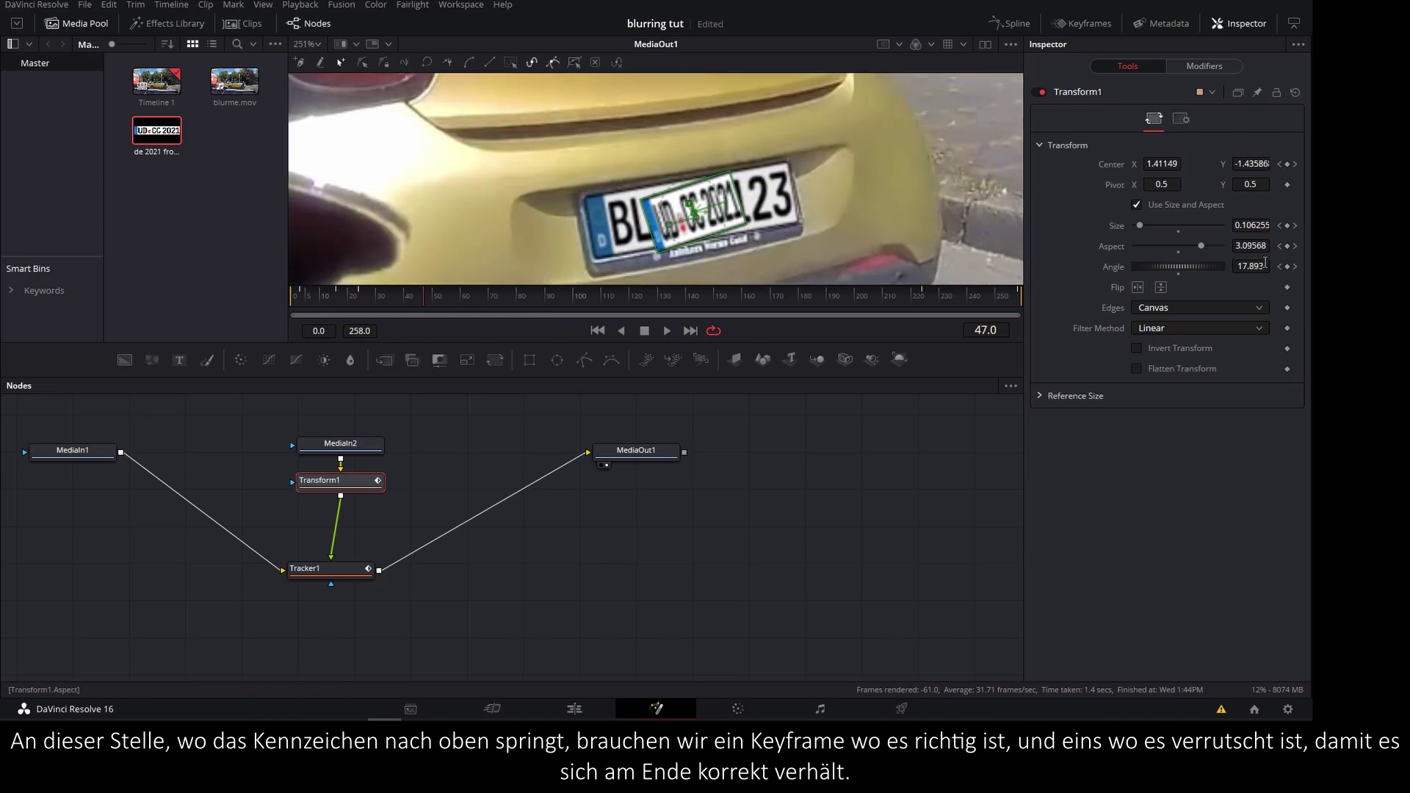
{"action": "mouse_move", "coordinate": [1255, 266]}
{"action": "left_mouse_down"}
{"action": "mouse_move", "coordinate": [1241, 266]}
{"action": "mouse_move", "coordinate": [1277, 225]}
{"action": "mouse_move", "coordinate": [1234, 246]}
{"action": "mouse_move", "coordinate": [1260, 233]}
{"action": "left_mouse_up"}
{"action": "left_click_drag", "start_coordinate": [1160, 169], "coordinate": [1238, 169]}
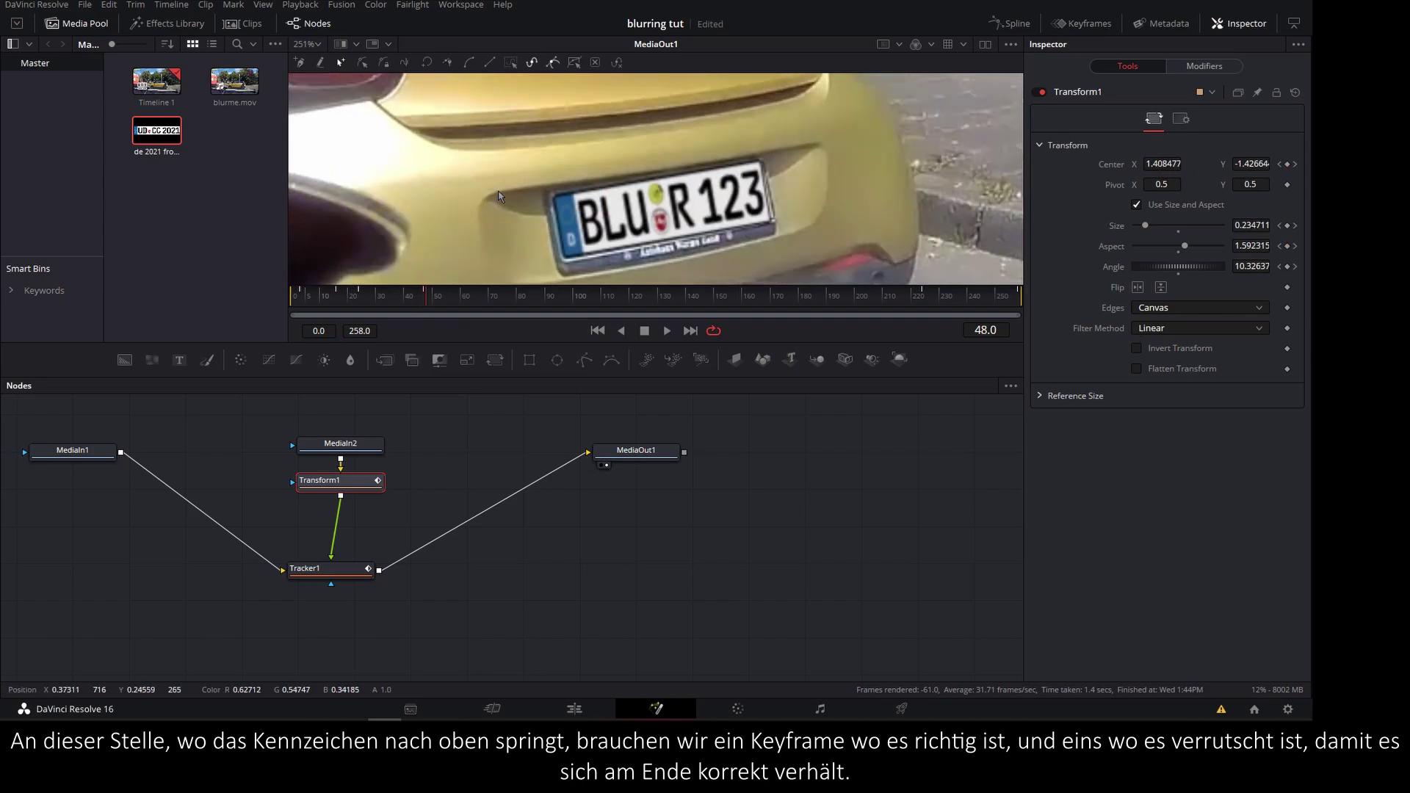
Step: At frame 48, refit the plate to Size 0.237711, Aspect 1.529315 and Angle 9.926
{"action": "key", "text": "Right"}
{"action": "scroll", "coordinate": [656, 178], "scroll_direction": "down", "scroll_amount": 2}
{"action": "left_click_drag", "start_coordinate": [603, 111], "coordinate": [604, 258]}
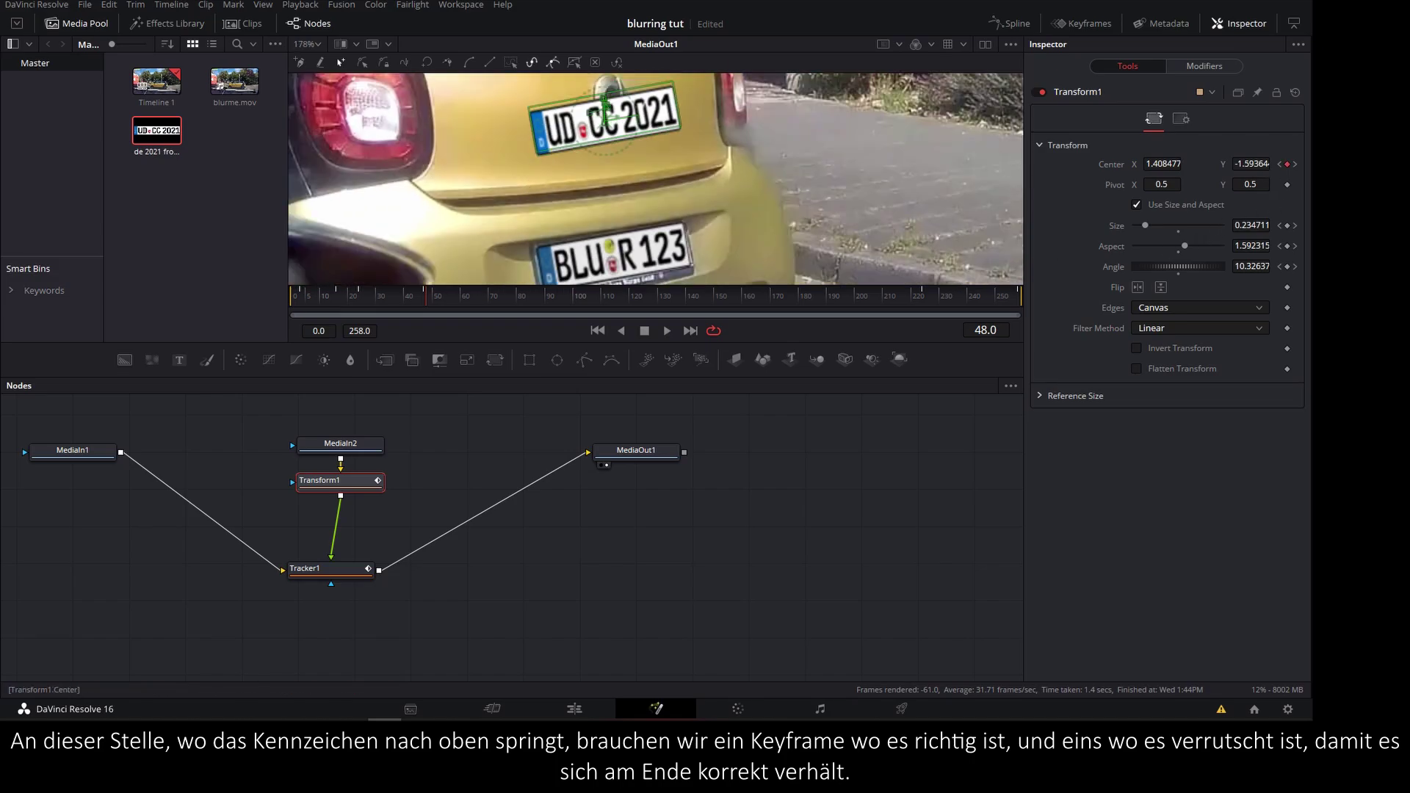
{"action": "scroll", "coordinate": [562, 224], "scroll_direction": "up", "scroll_amount": 2}
{"action": "scroll", "coordinate": [562, 224], "scroll_direction": "down", "scroll_amount": 2}
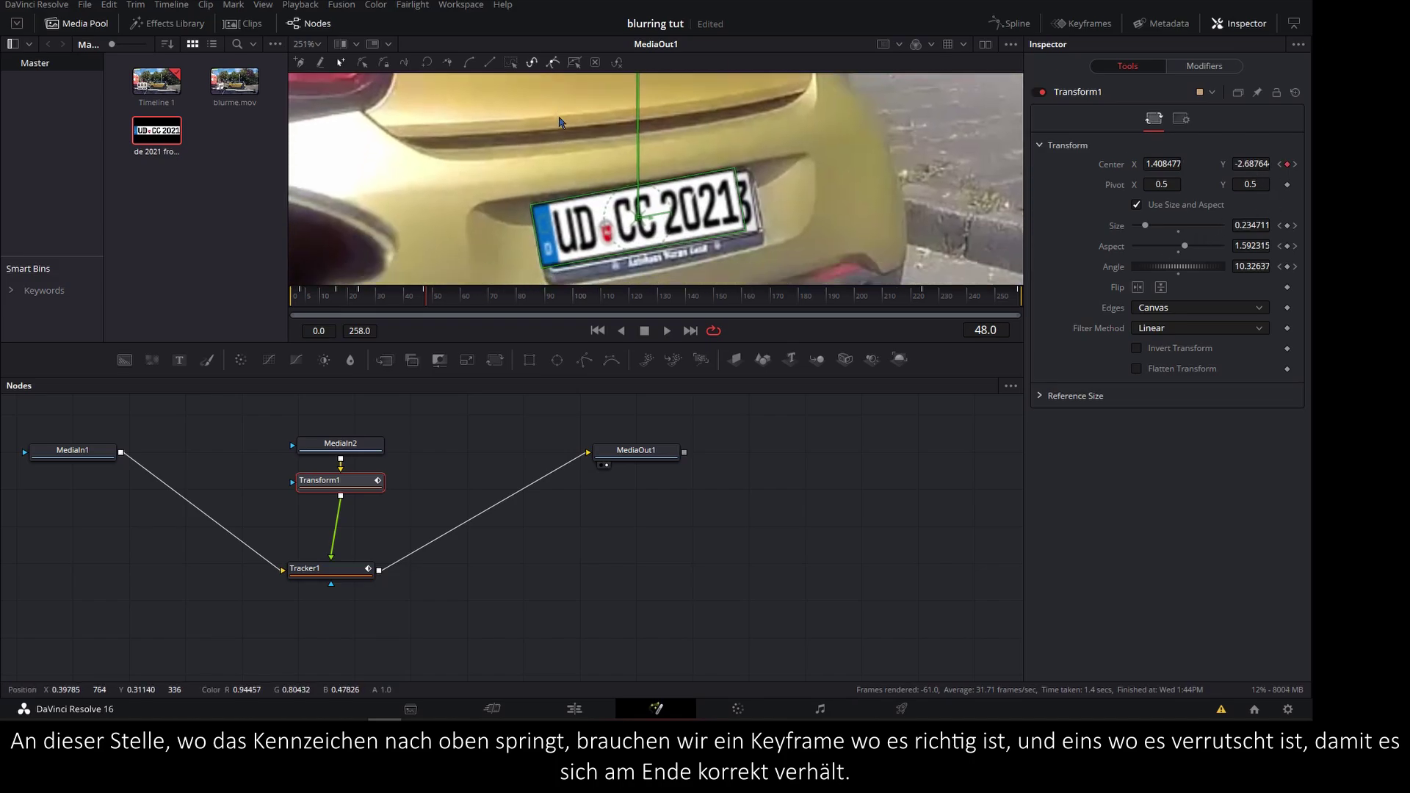
{"action": "left_click_drag", "start_coordinate": [630, 215], "coordinate": [647, 215]}
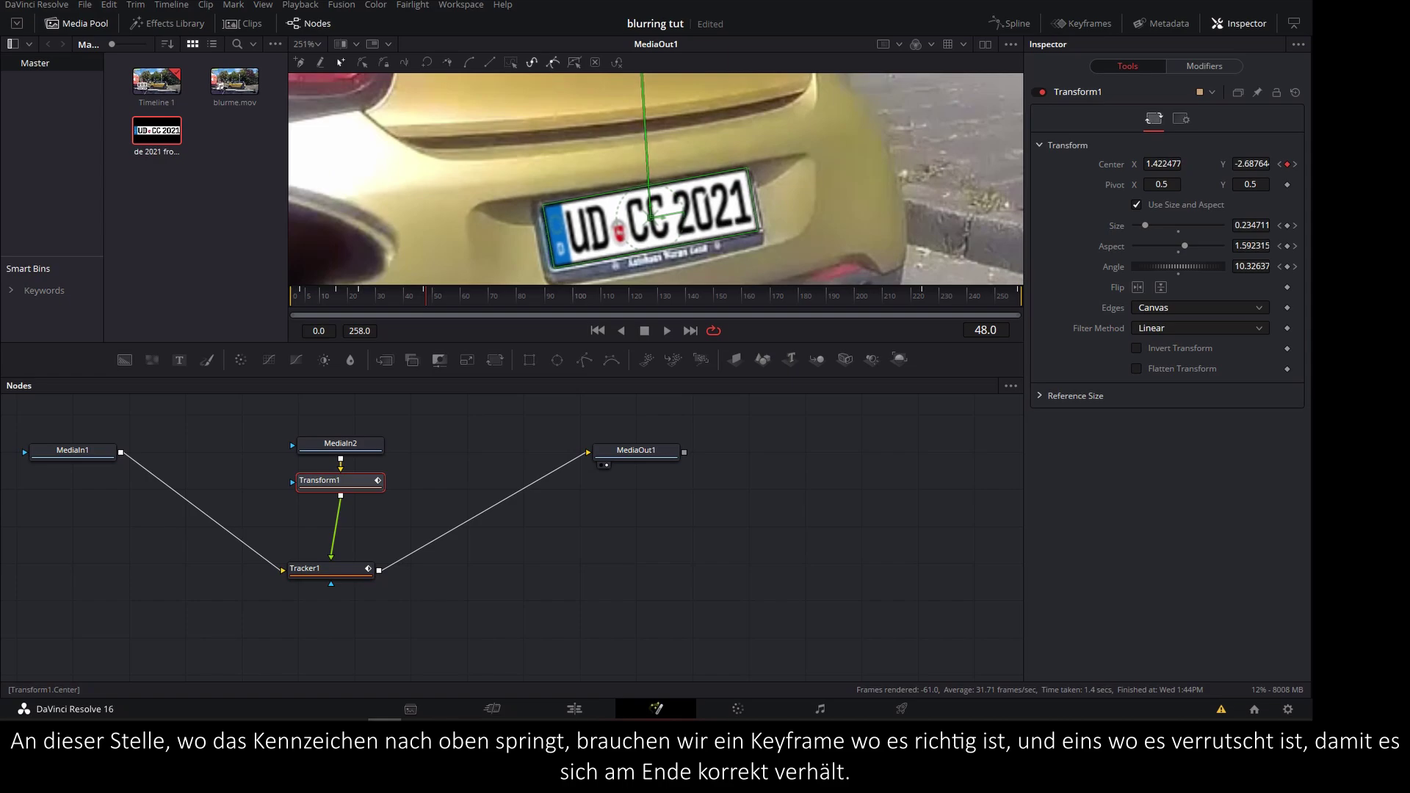
{"action": "left_click_drag", "start_coordinate": [1184, 246], "coordinate": [1183, 245]}
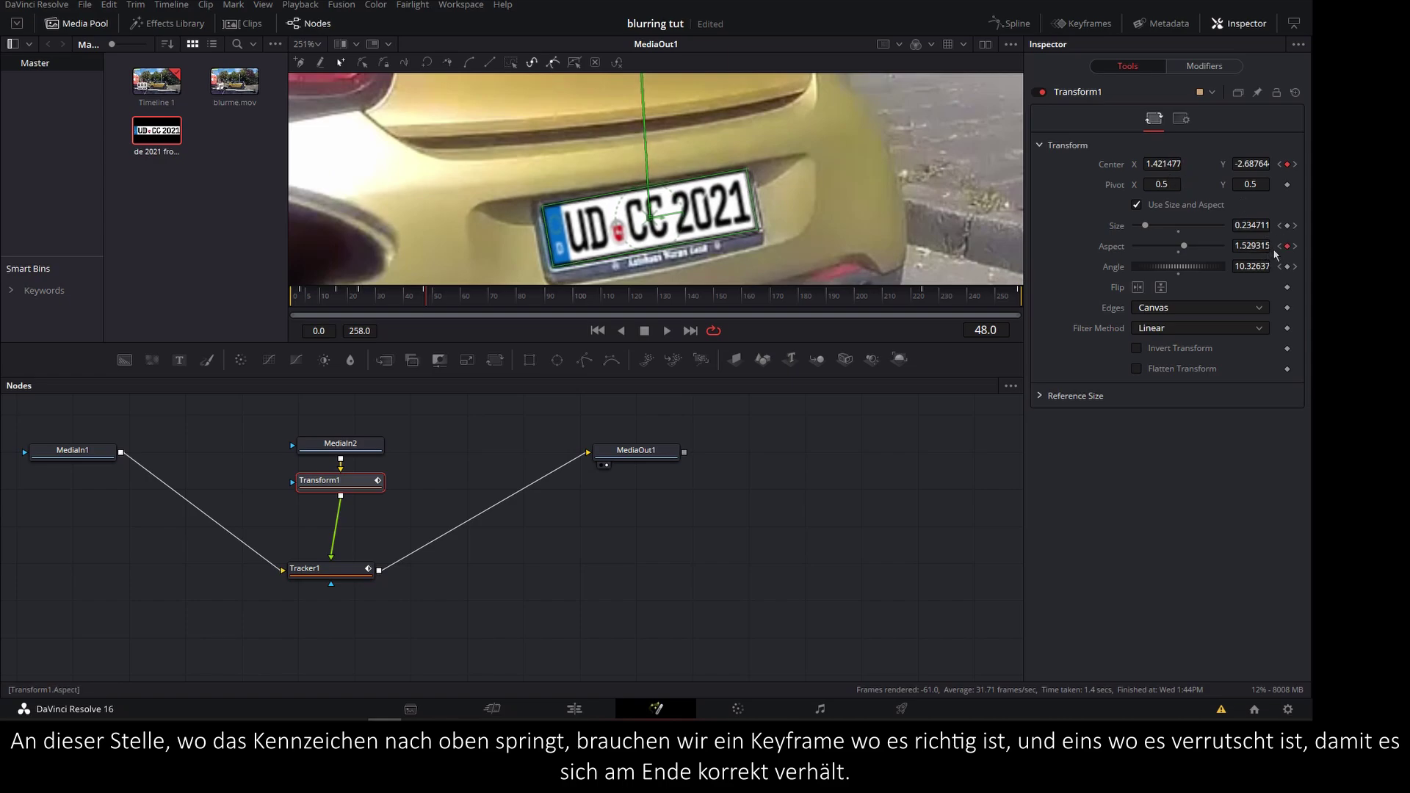
{"action": "left_click_drag", "start_coordinate": [1267, 175], "coordinate": [1261, 174]}
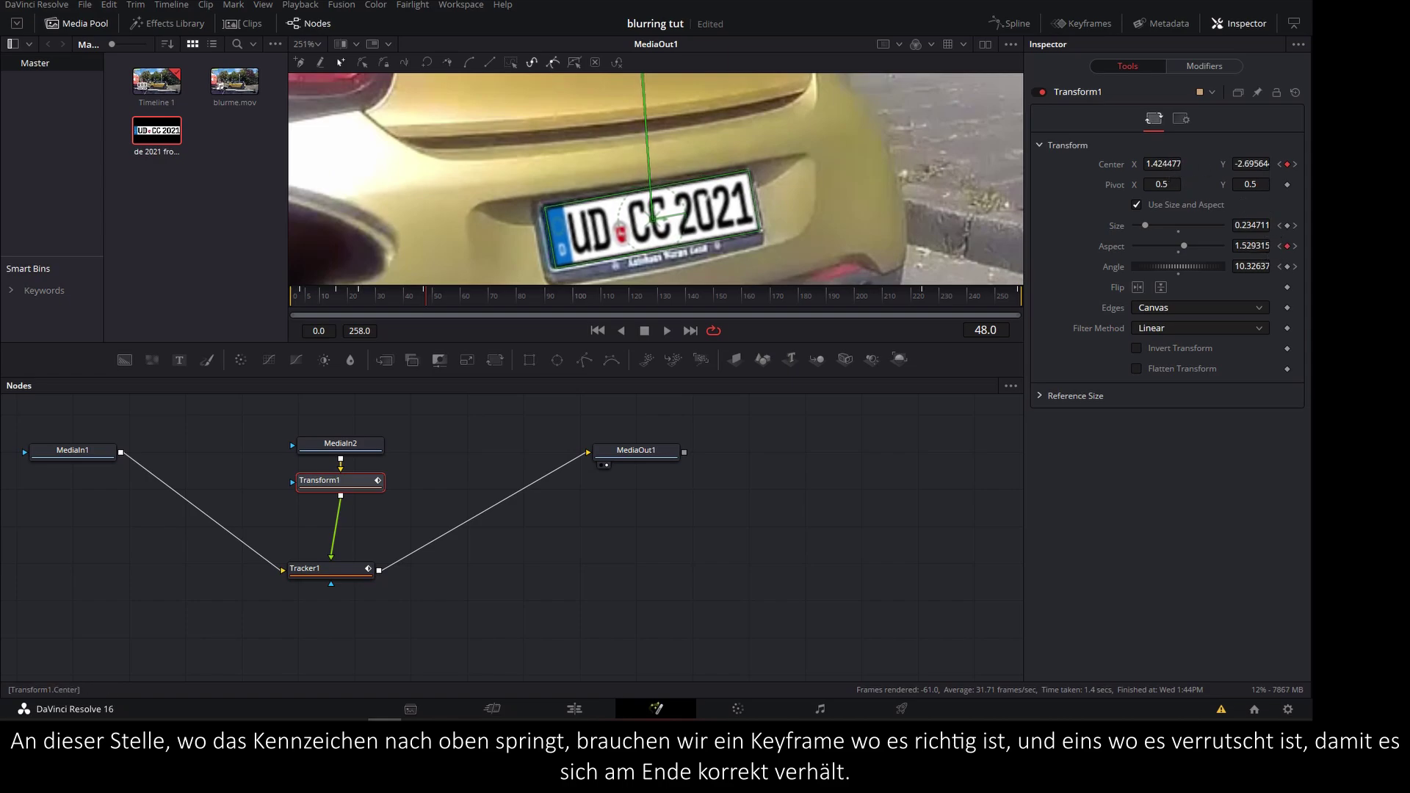
{"action": "left_click_drag", "start_coordinate": [1251, 226], "coordinate": [1251, 226]}
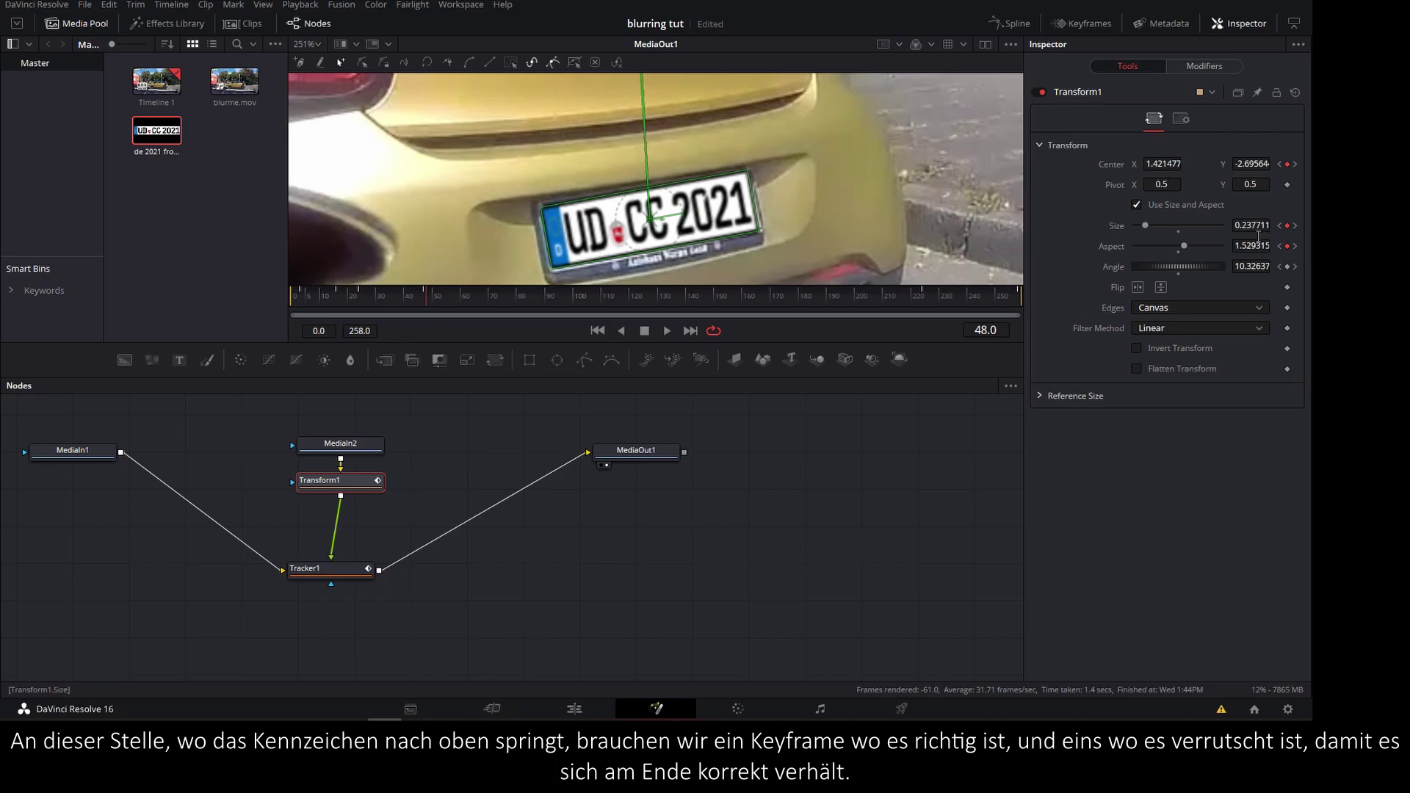
{"action": "left_click_drag", "start_coordinate": [1262, 284], "coordinate": [1258, 284]}
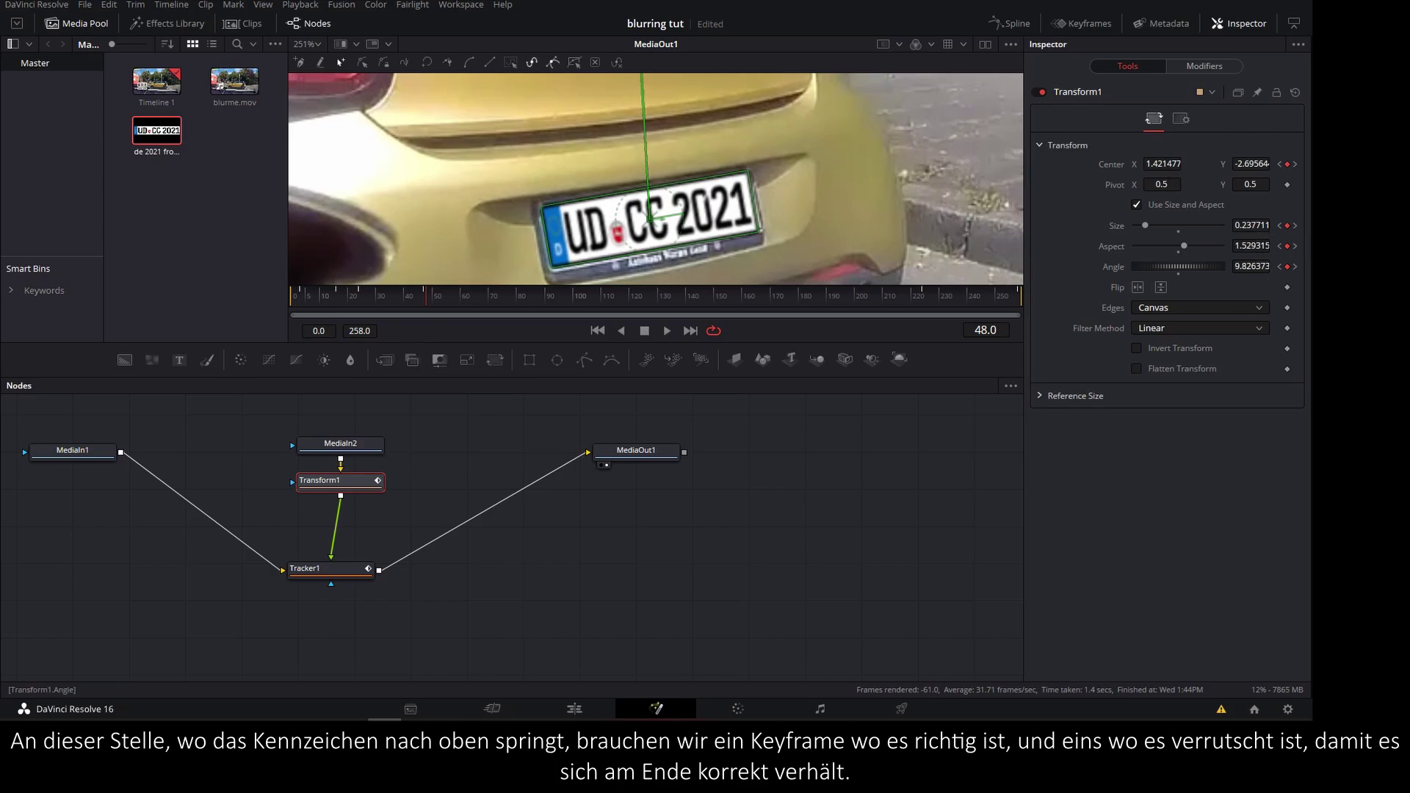
{"action": "left_click", "coordinate": [465, 301]}
{"action": "left_click_drag", "start_coordinate": [494, 303], "coordinate": [560, 307]}
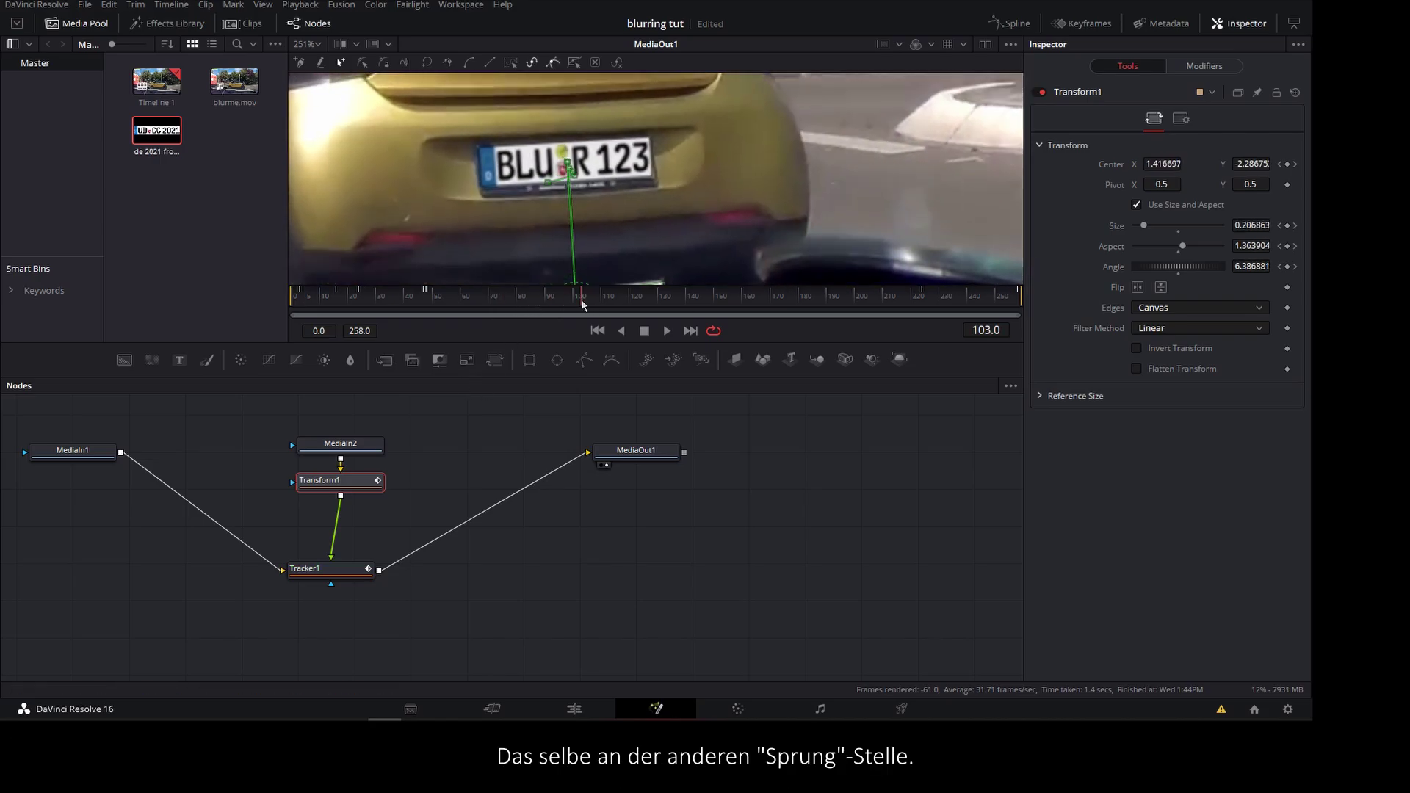
Step: At frame 85, move, rotate and slightly enlarge the plate onto the car's plate
{"action": "left_click_drag", "start_coordinate": [559, 307], "coordinate": [531, 303]}
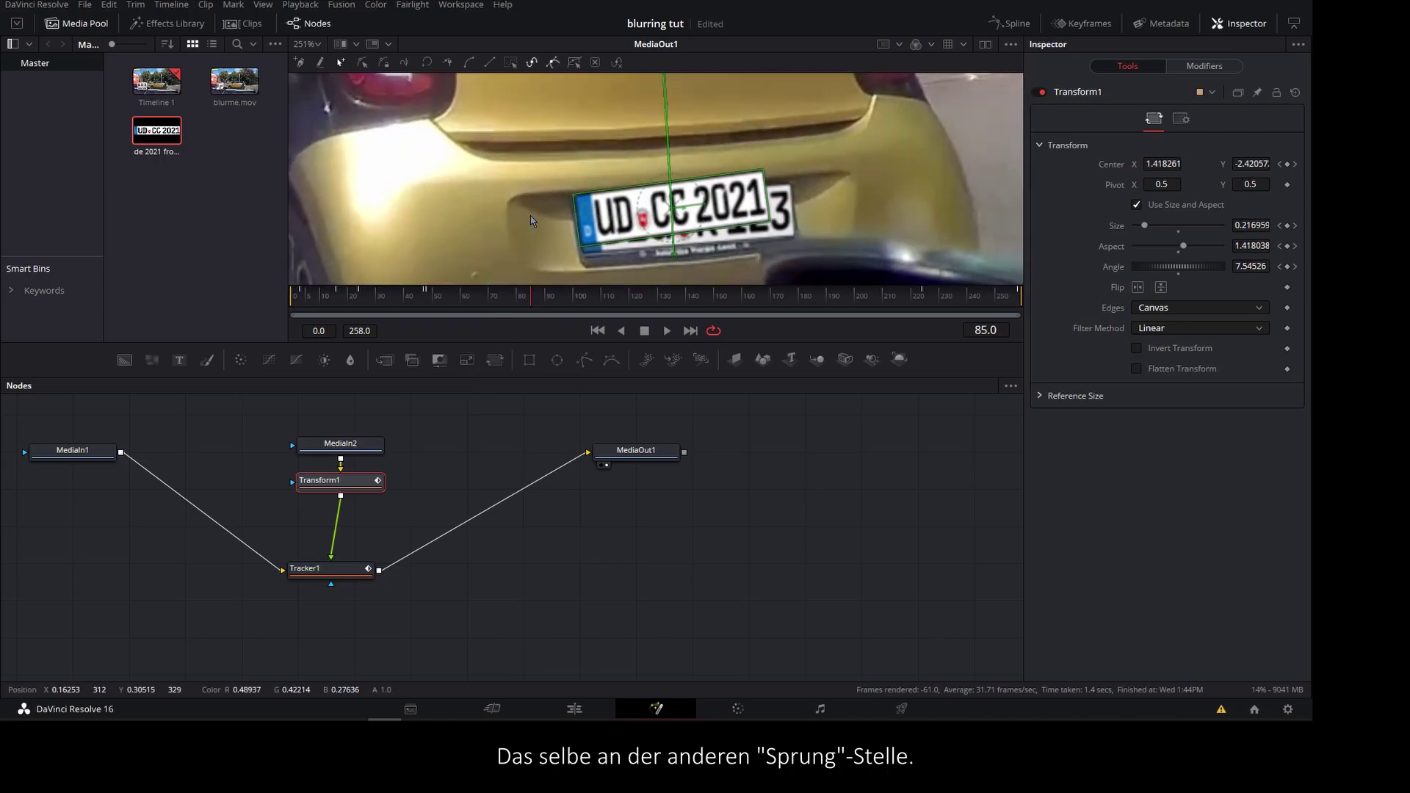
{"action": "left_click_drag", "start_coordinate": [673, 208], "coordinate": [688, 208]}
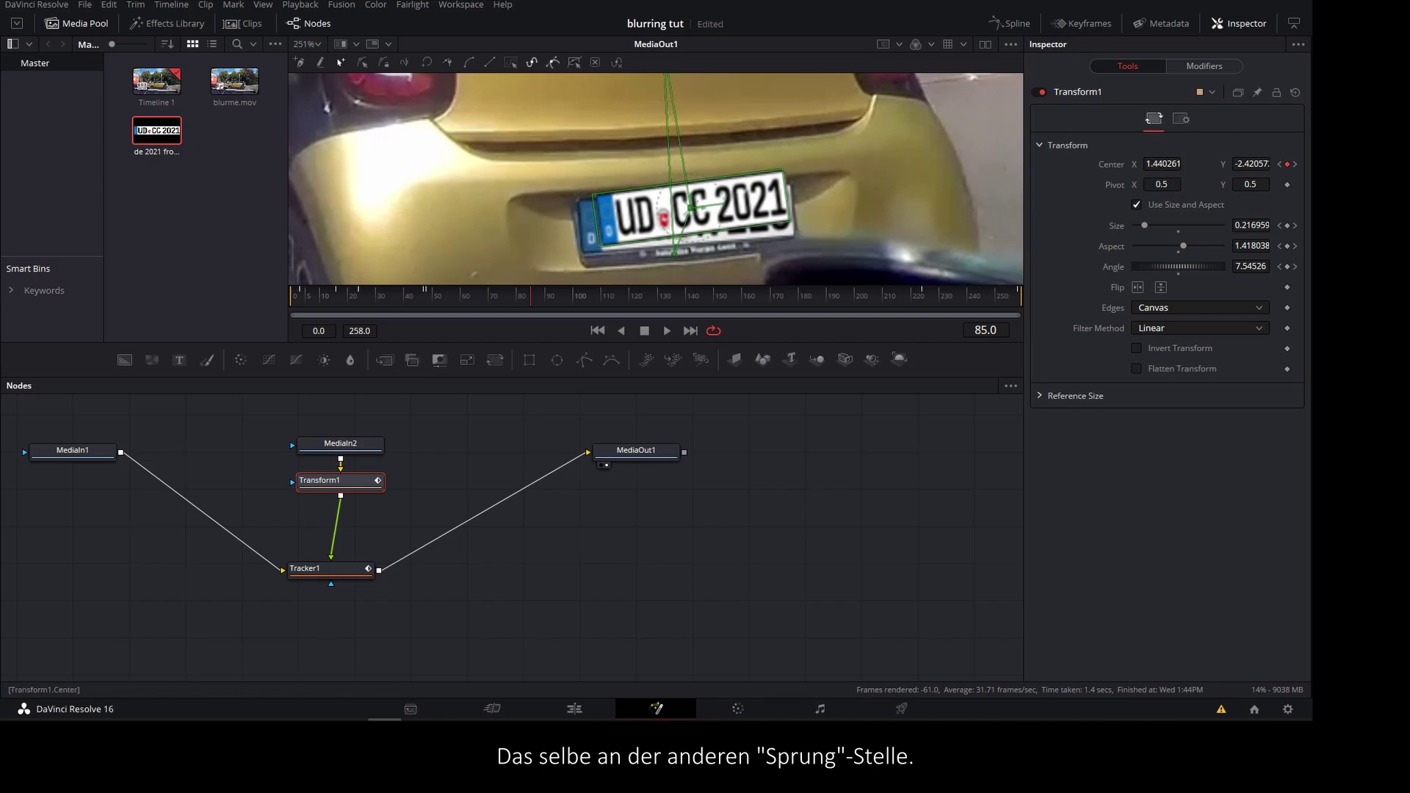
{"action": "left_click_drag", "start_coordinate": [1268, 175], "coordinate": [1249, 175]}
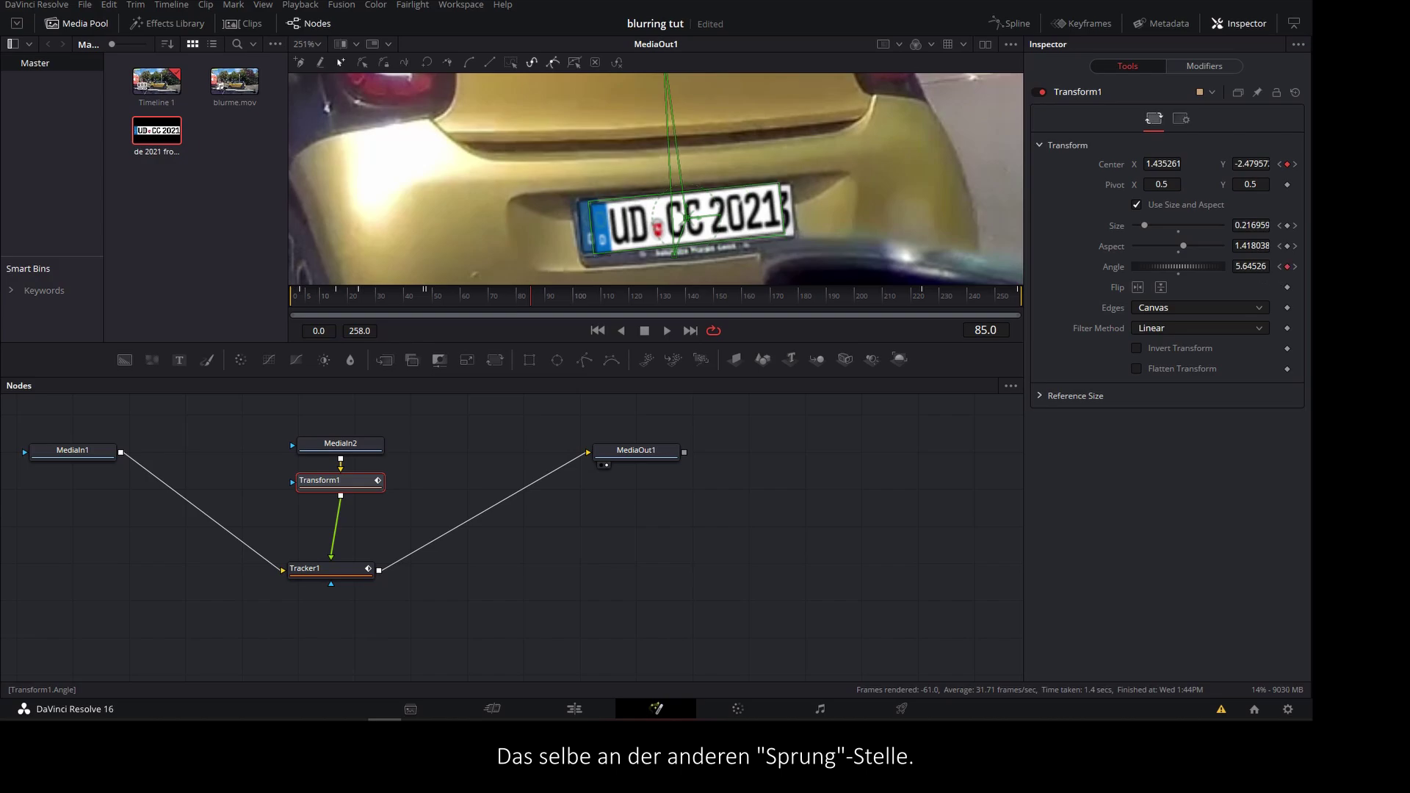
{"action": "mouse_move", "coordinate": [1250, 265]}
{"action": "left_mouse_down"}
{"action": "mouse_move", "coordinate": [1234, 246]}
{"action": "mouse_move", "coordinate": [1257, 225]}
{"action": "left_mouse_up"}
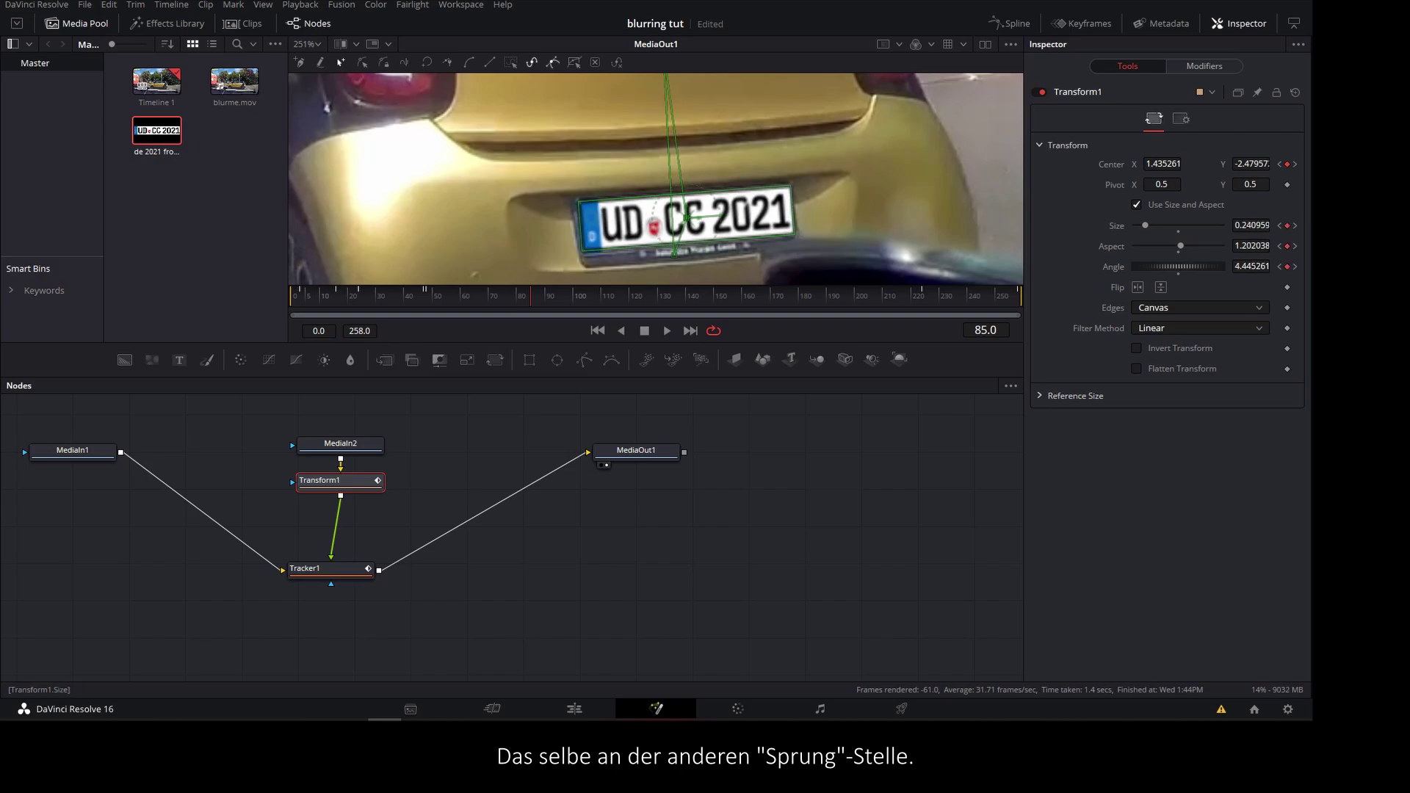
{"action": "left_click_drag", "start_coordinate": [1163, 180], "coordinate": [1166, 176]}
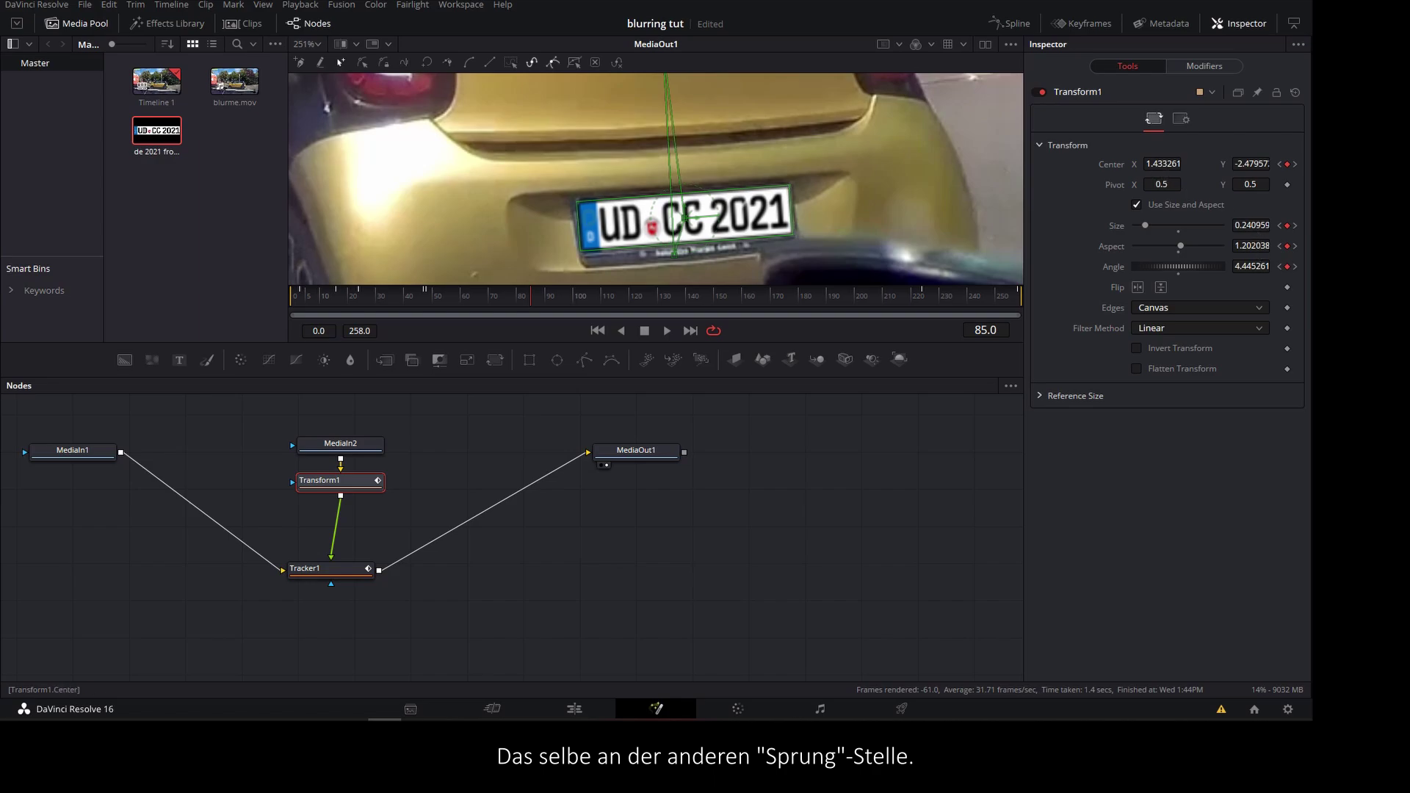
{"action": "mouse_move", "coordinate": [1252, 225]}
{"action": "left_mouse_down"}
{"action": "mouse_move", "coordinate": [1246, 262]}
{"action": "mouse_move", "coordinate": [1257, 246]}
{"action": "left_mouse_up"}
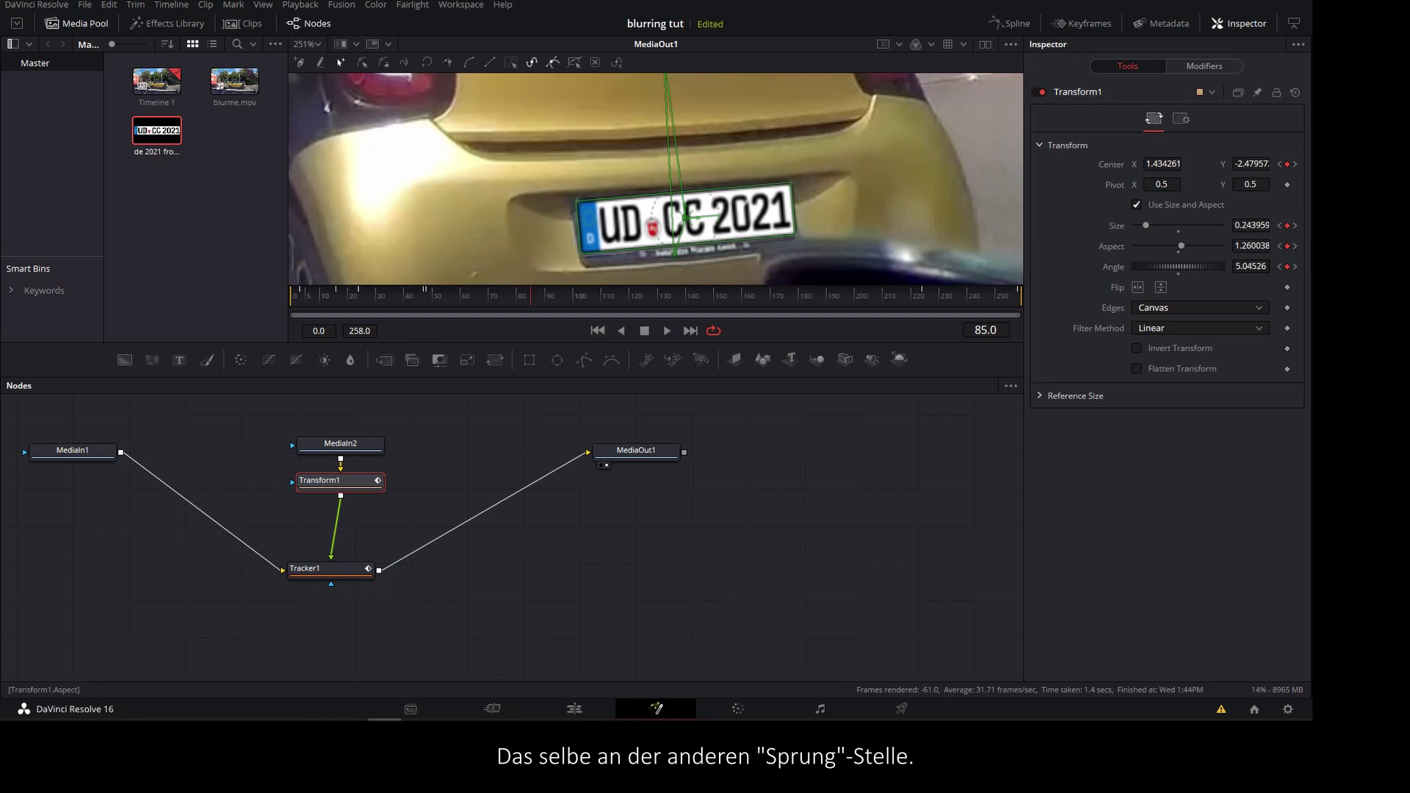
{"action": "left_click_drag", "start_coordinate": [1254, 164], "coordinate": [1249, 163]}
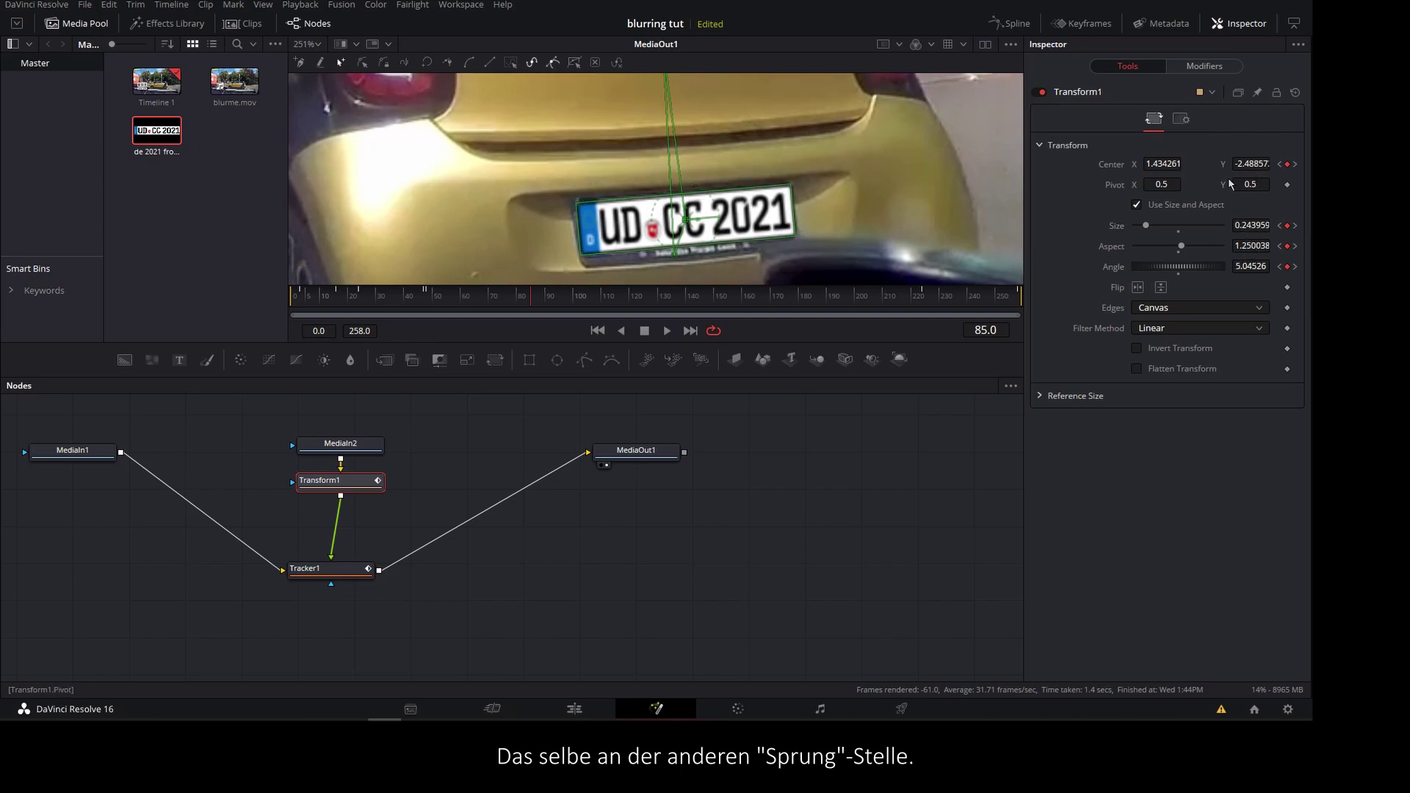
Step: At frame 86, realign the plate to Center 1.40306/-1.39564, Size 0.243204, Angle 4.398891
{"action": "key", "text": "Right"}
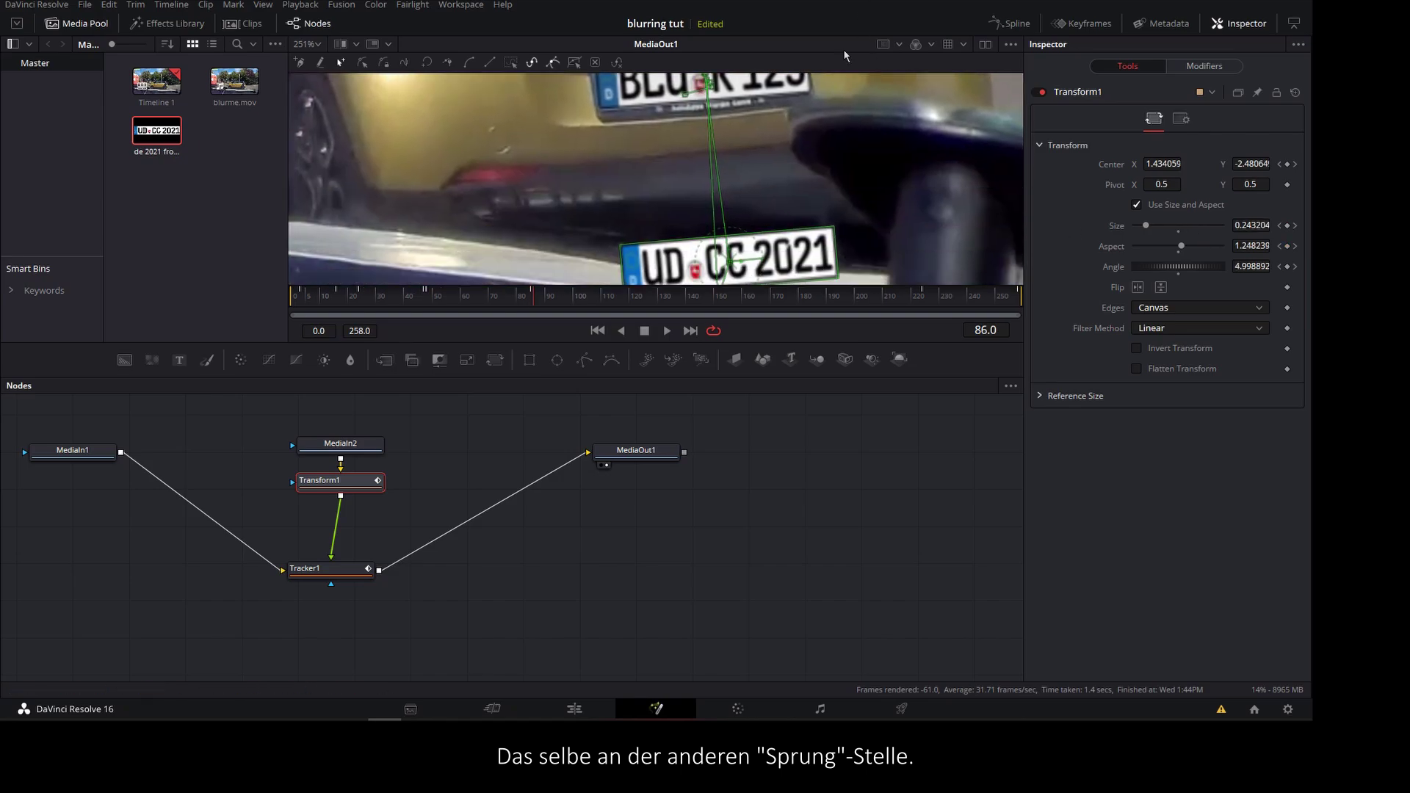
{"action": "left_click_drag", "start_coordinate": [723, 258], "coordinate": [723, 89]}
{"action": "scroll", "coordinate": [640, 218], "scroll_direction": "up", "scroll_amount": 3}
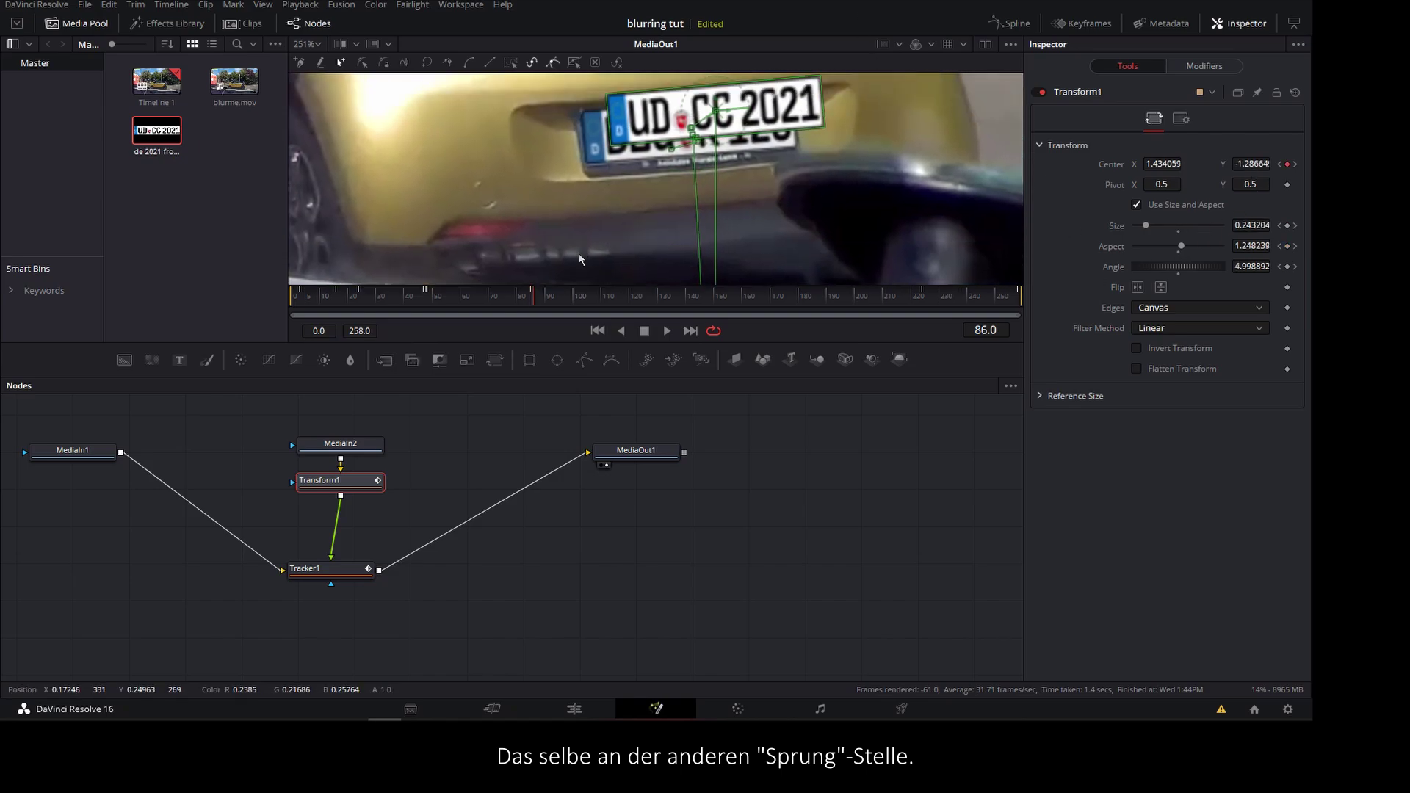
{"action": "scroll", "coordinate": [640, 219], "scroll_direction": "up", "scroll_amount": 2}
{"action": "left_click_drag", "start_coordinate": [690, 170], "coordinate": [693, 190]}
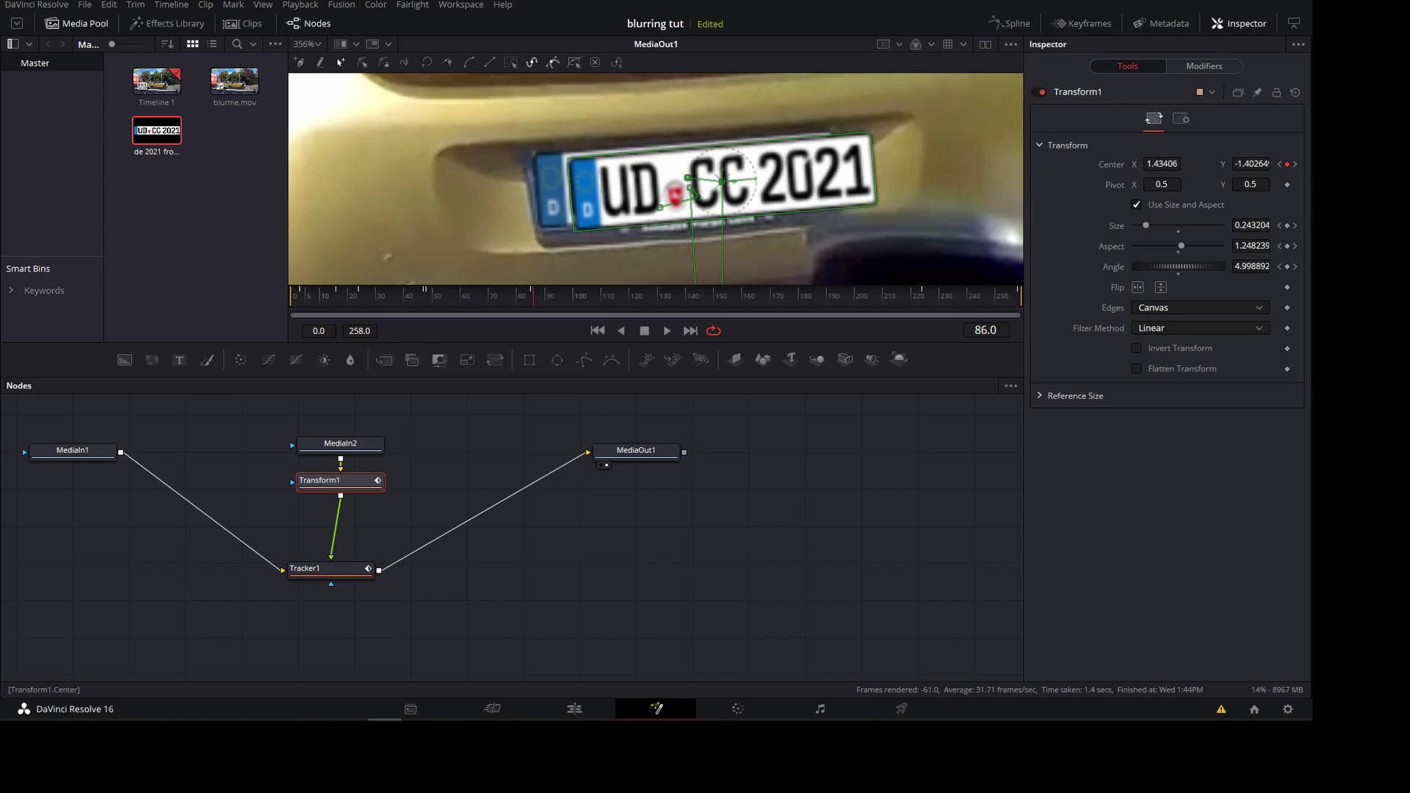
{"action": "left_click_drag", "start_coordinate": [1172, 162], "coordinate": [1258, 178]}
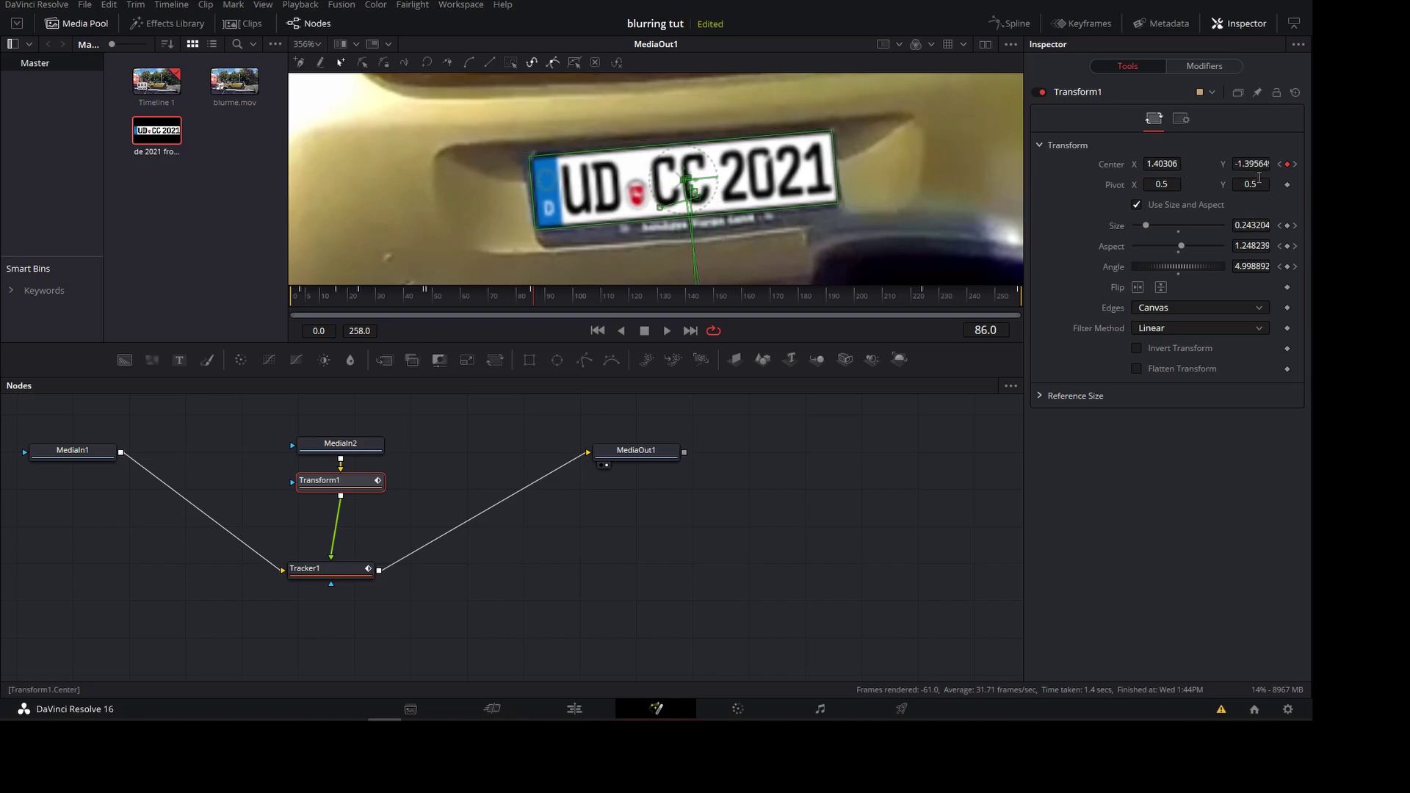
{"action": "left_click_drag", "start_coordinate": [1259, 267], "coordinate": [1248, 267]}
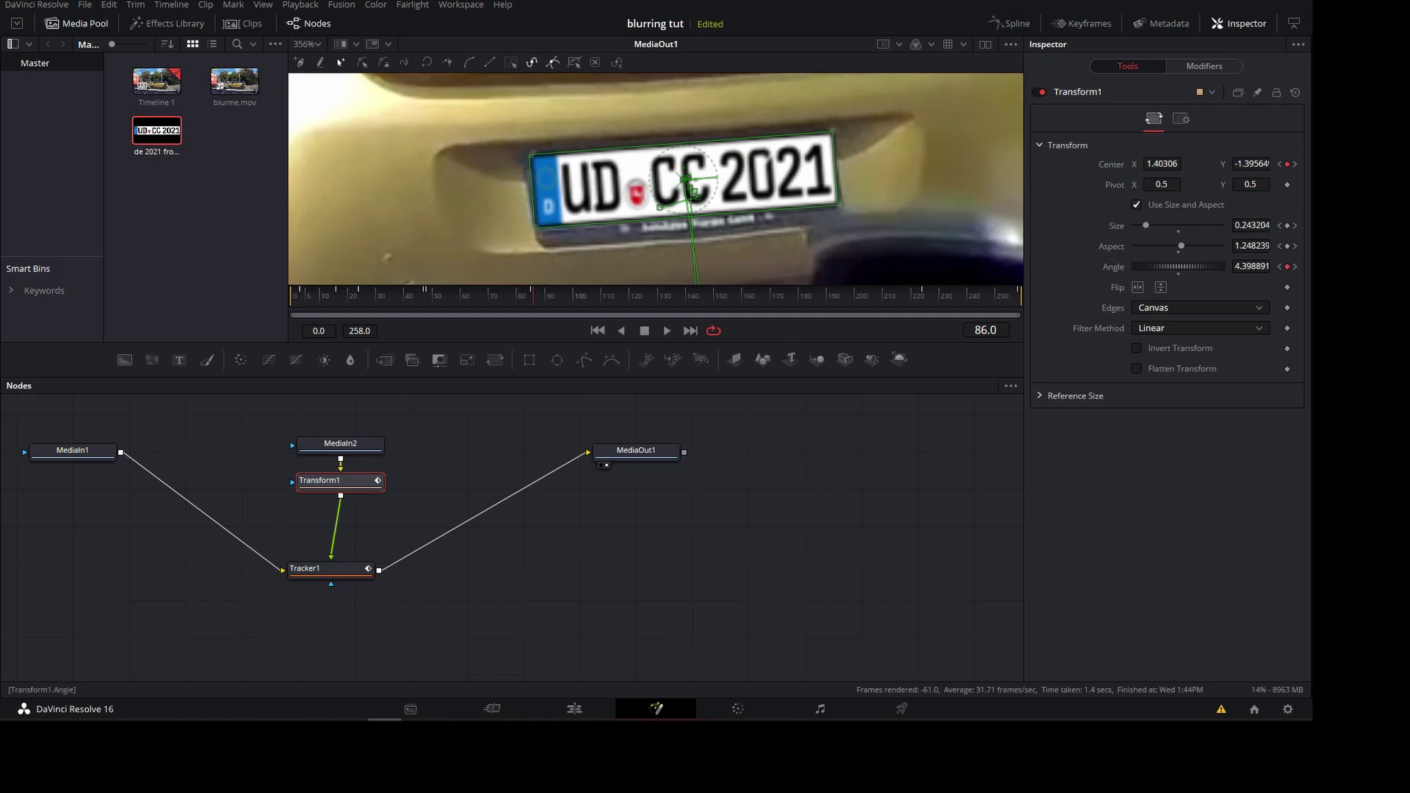
{"action": "left_click_drag", "start_coordinate": [555, 298], "coordinate": [657, 297]}
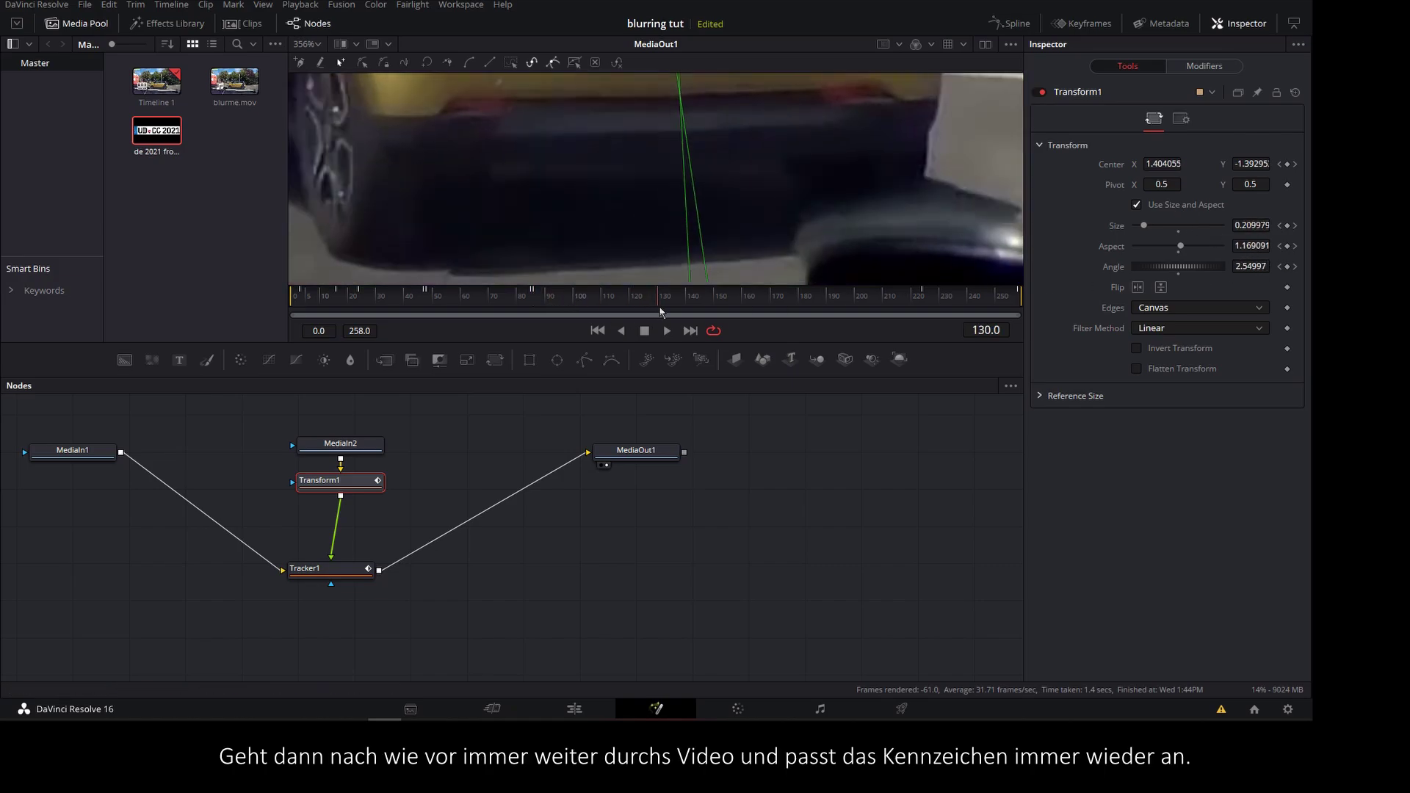
Step: At frame 130, shrink, rotate and nudge the plate to fit the car's plate
{"action": "left_click_drag", "start_coordinate": [1270, 234], "coordinate": [1227, 235]}
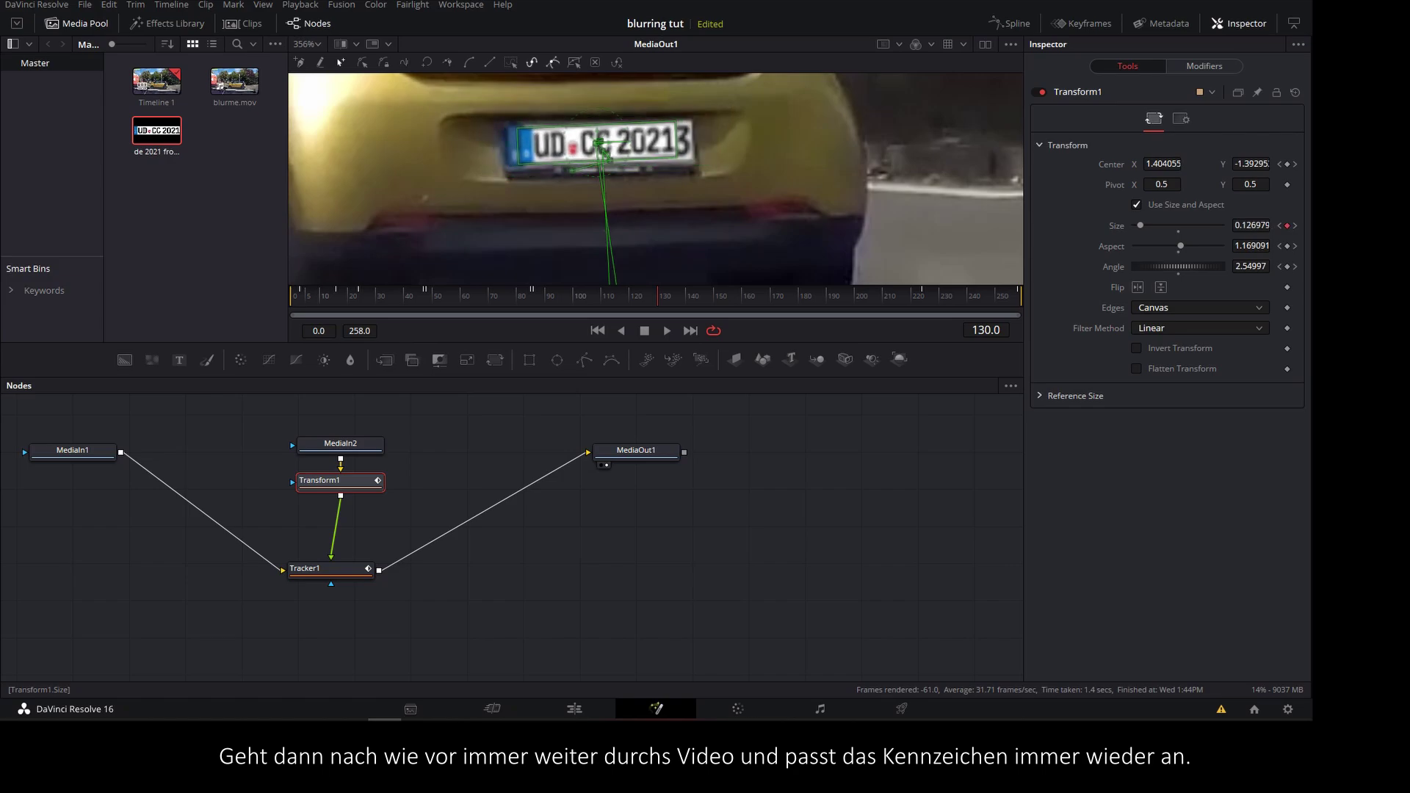
{"action": "left_click_drag", "start_coordinate": [1174, 171], "coordinate": [1189, 171]}
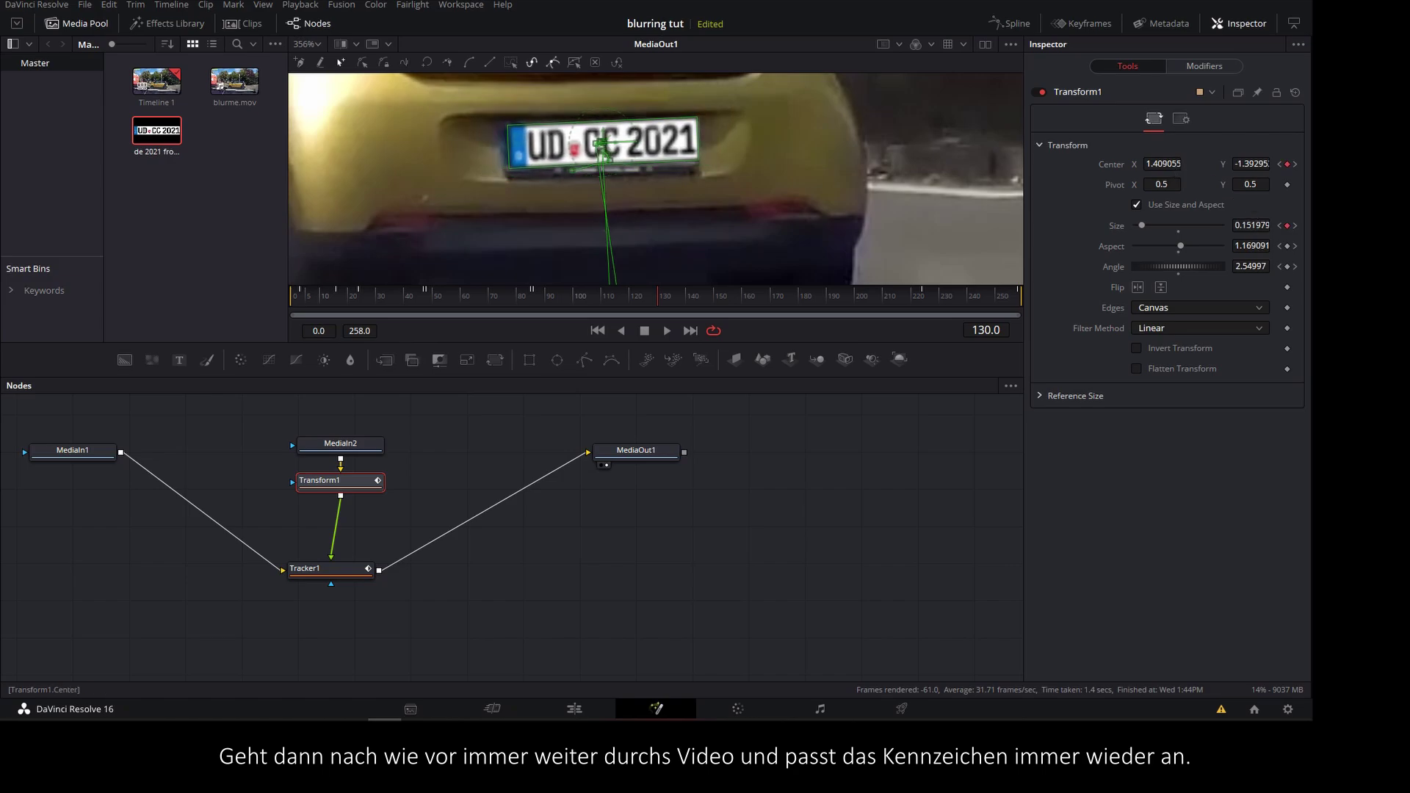
{"action": "left_click_drag", "start_coordinate": [1263, 266], "coordinate": [1241, 267]}
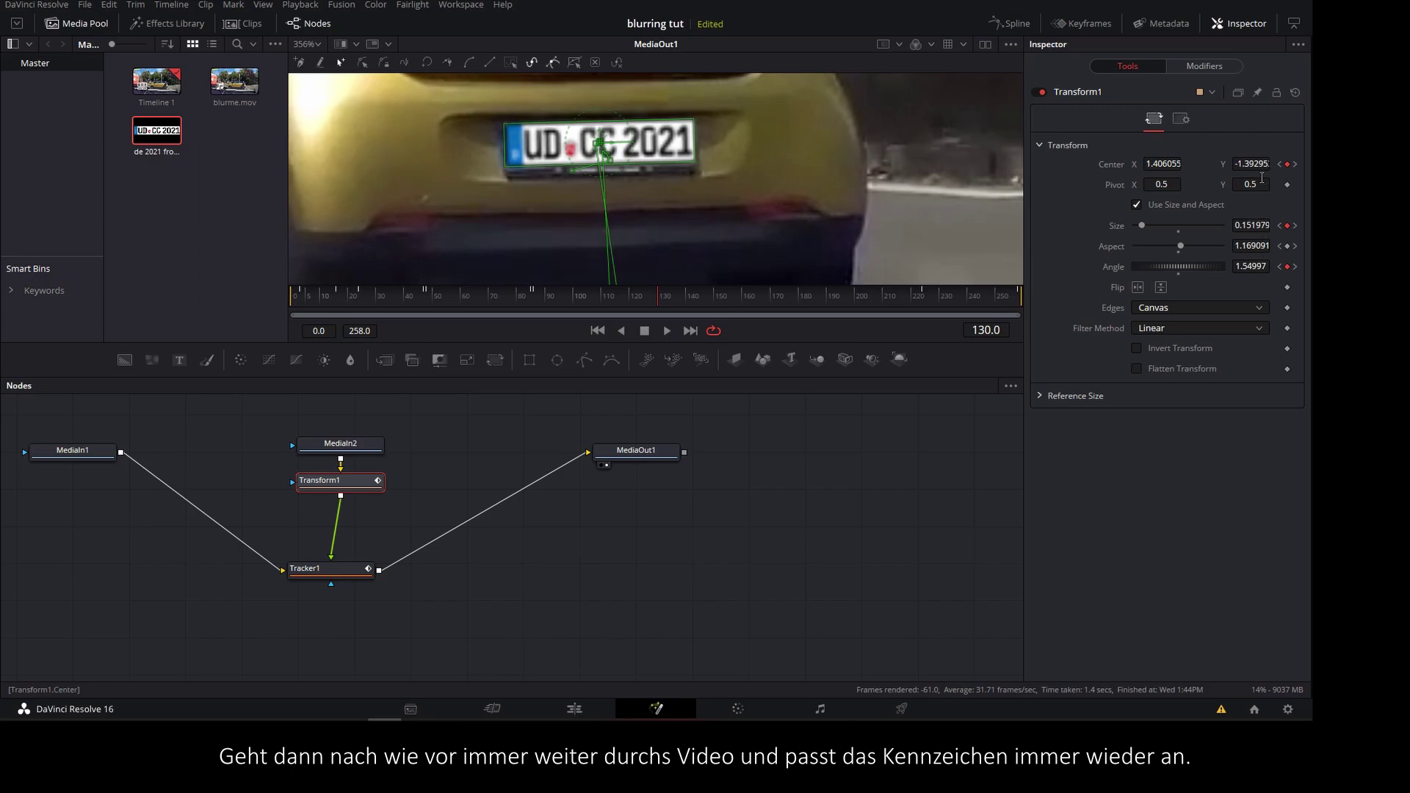
{"action": "left_click_drag", "start_coordinate": [1261, 177], "coordinate": [1256, 200]}
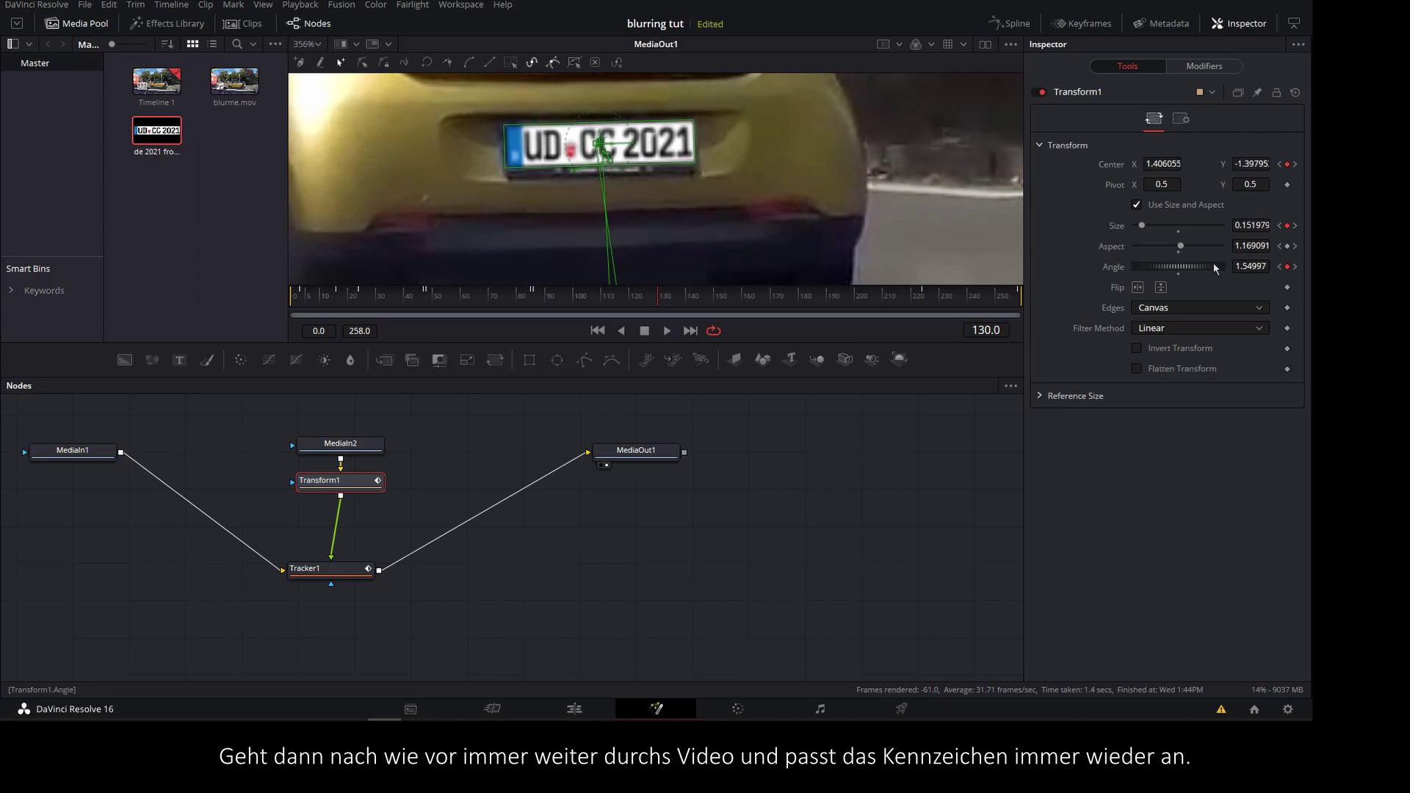
Step: At frame 154, shrink and straighten the plate and adjust its position slightly
{"action": "left_click_drag", "start_coordinate": [660, 292], "coordinate": [725, 295]}
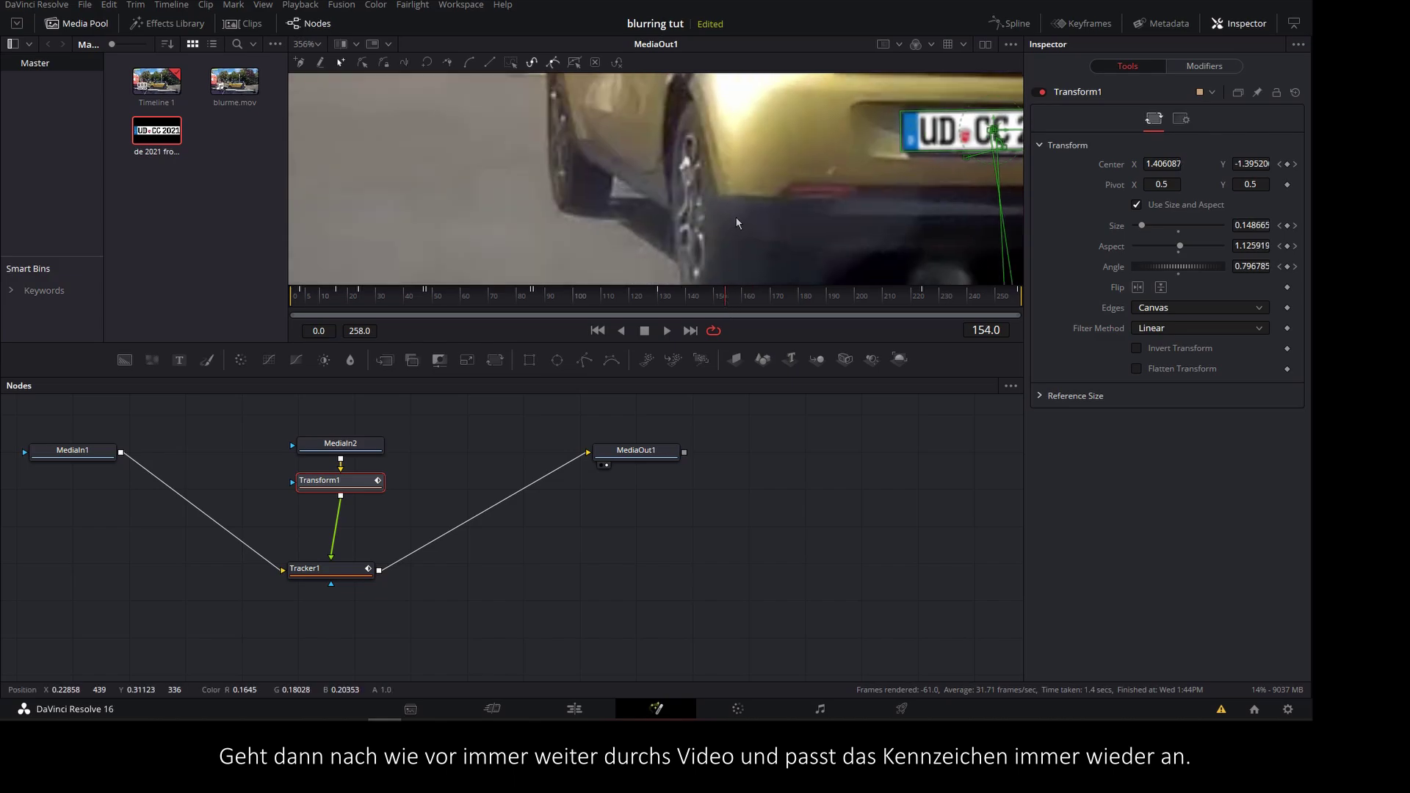
{"action": "mouse_move", "coordinate": [1264, 225]}
{"action": "left_mouse_down"}
{"action": "mouse_move", "coordinate": [1249, 225]}
{"action": "mouse_move", "coordinate": [1265, 262]}
{"action": "left_mouse_up"}
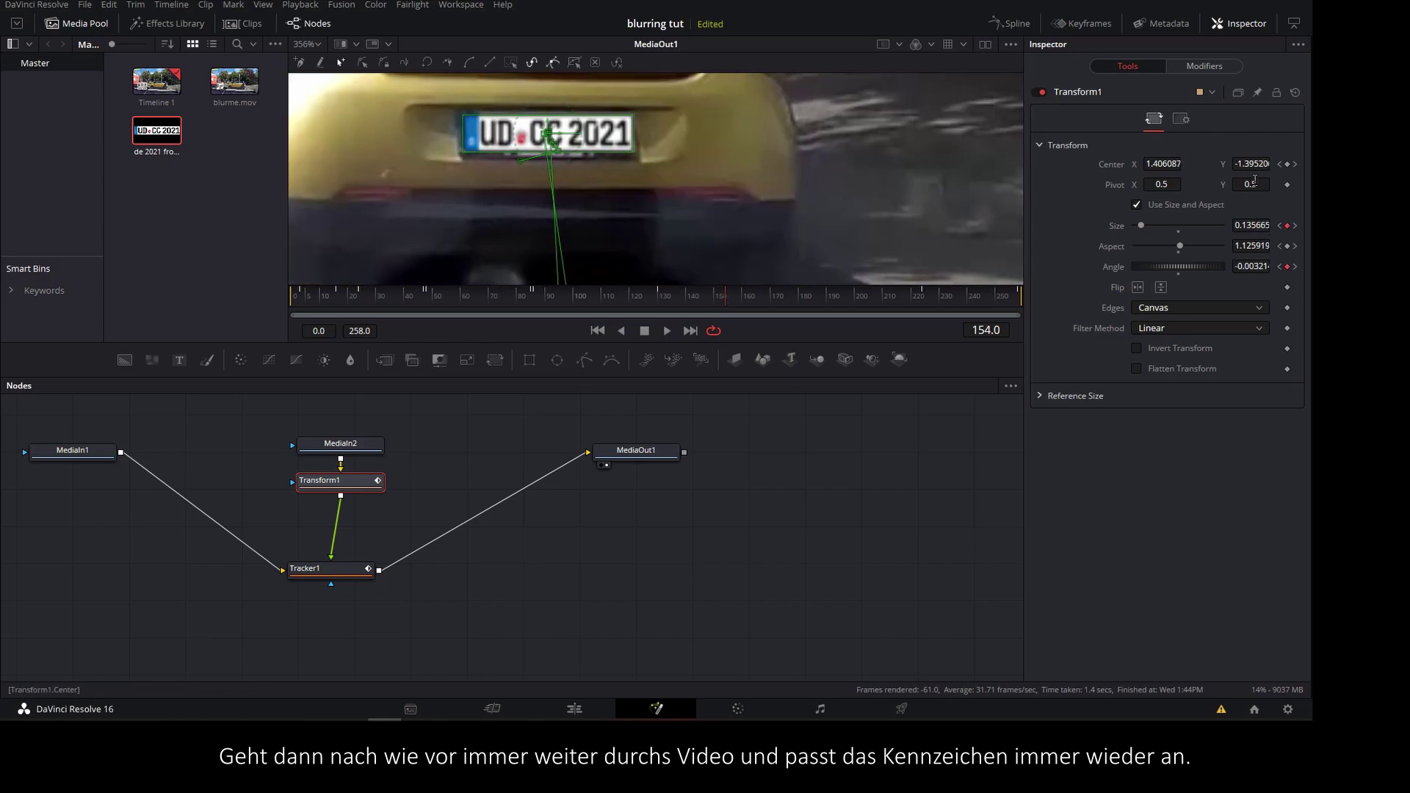
{"action": "left_click_drag", "start_coordinate": [1255, 180], "coordinate": [1264, 181]}
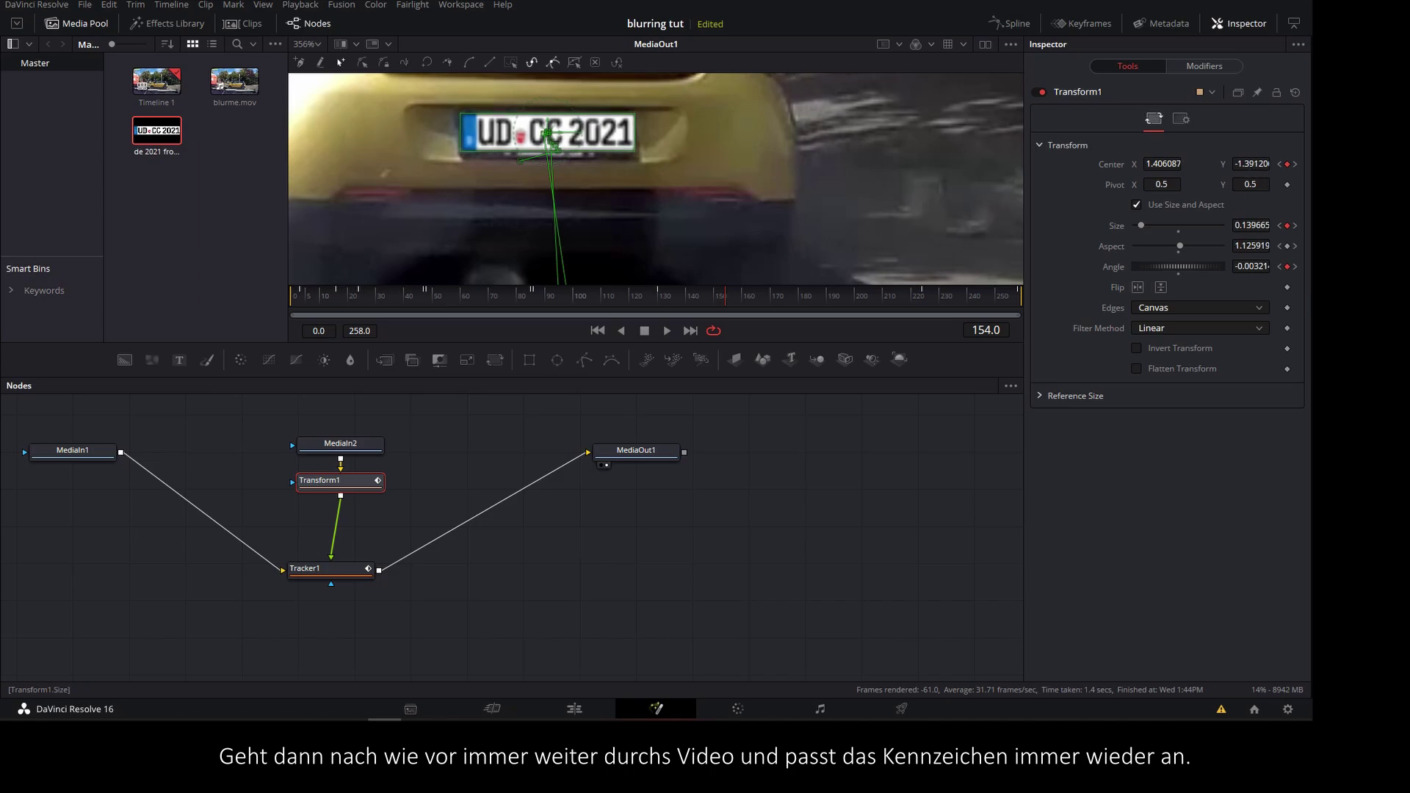
{"action": "left_click_drag", "start_coordinate": [1178, 178], "coordinate": [1173, 178]}
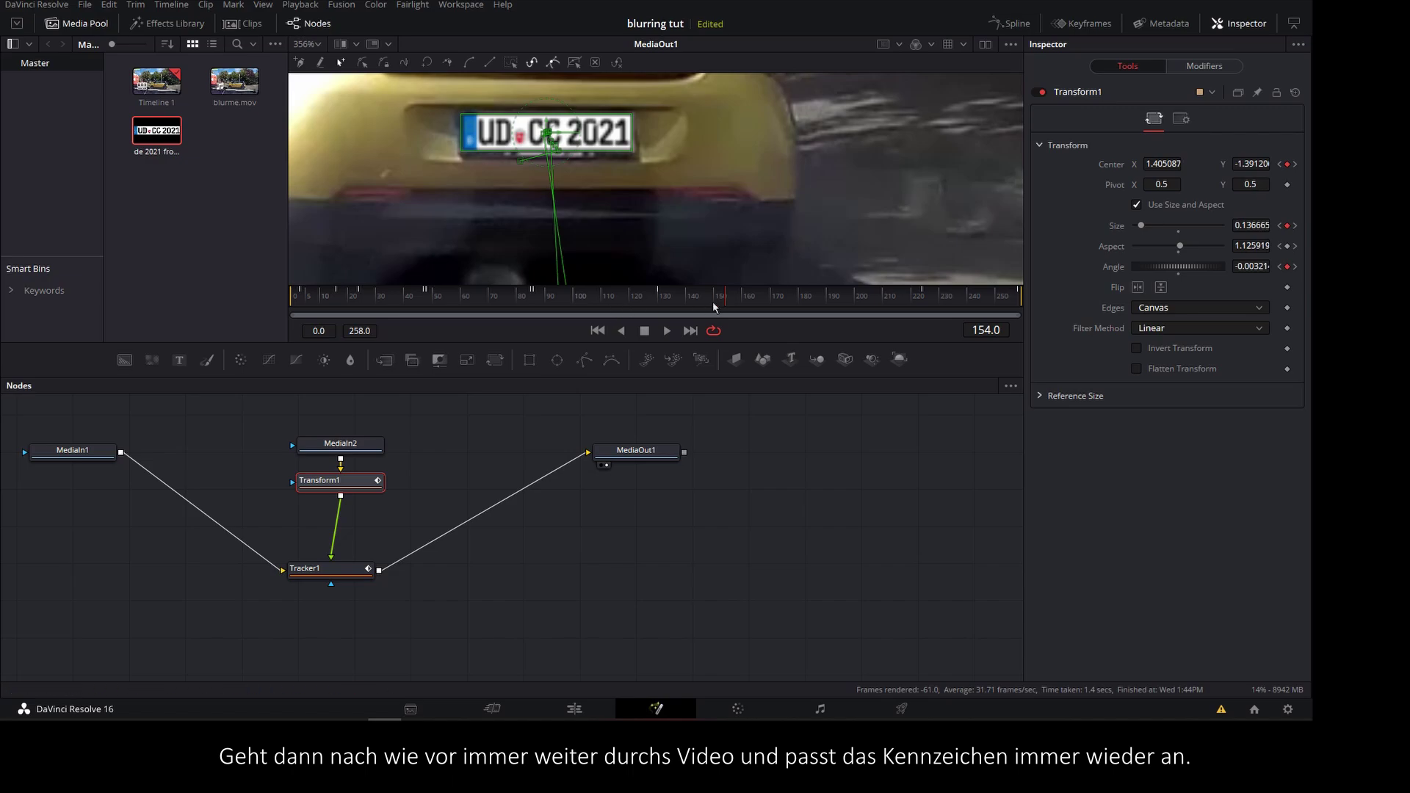
Step: Scrub through frames 185, 211, 195 and 169 to check the plate's fit
{"action": "left_click_drag", "start_coordinate": [712, 301], "coordinate": [806, 302]}
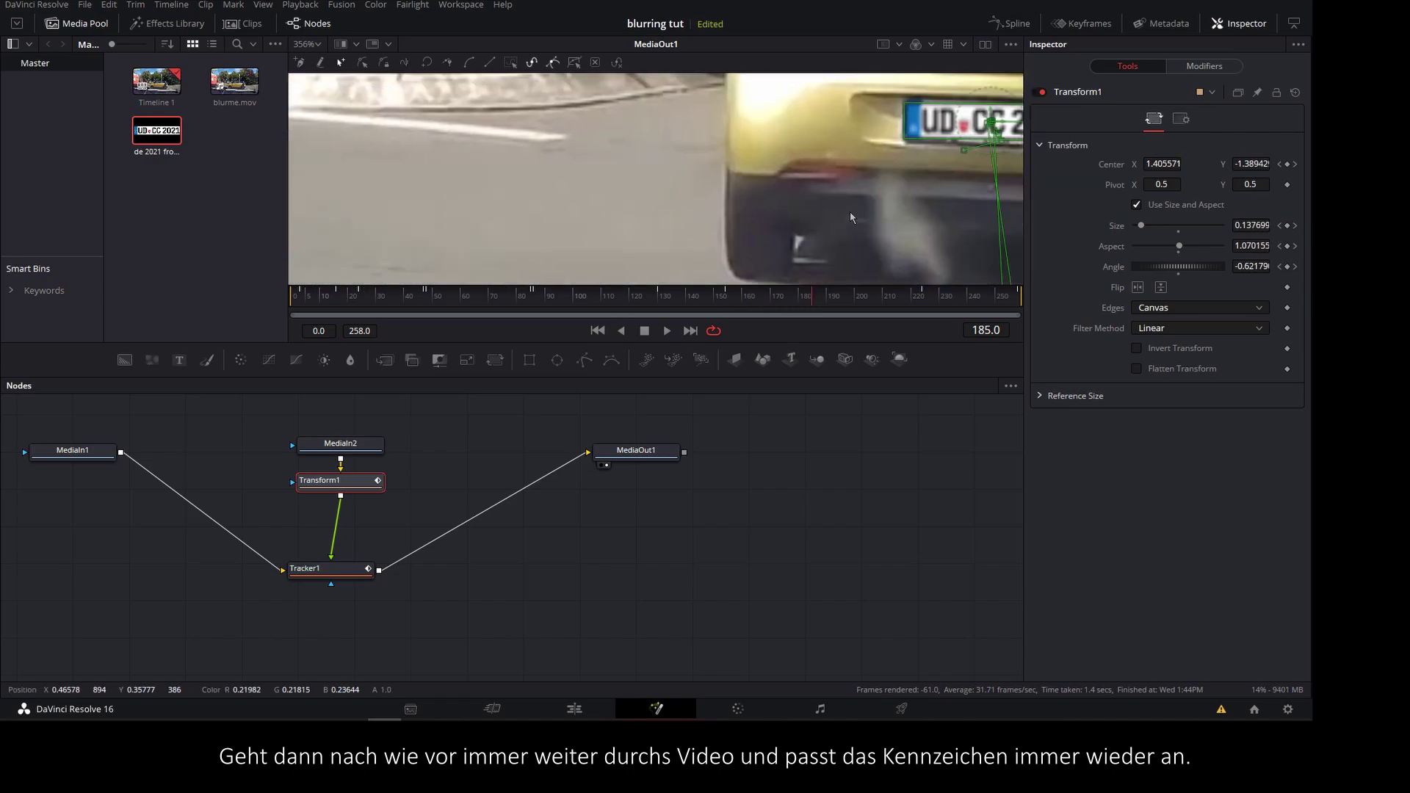
{"action": "scroll", "coordinate": [1263, 228], "scroll_direction": "down", "scroll_amount": 4}
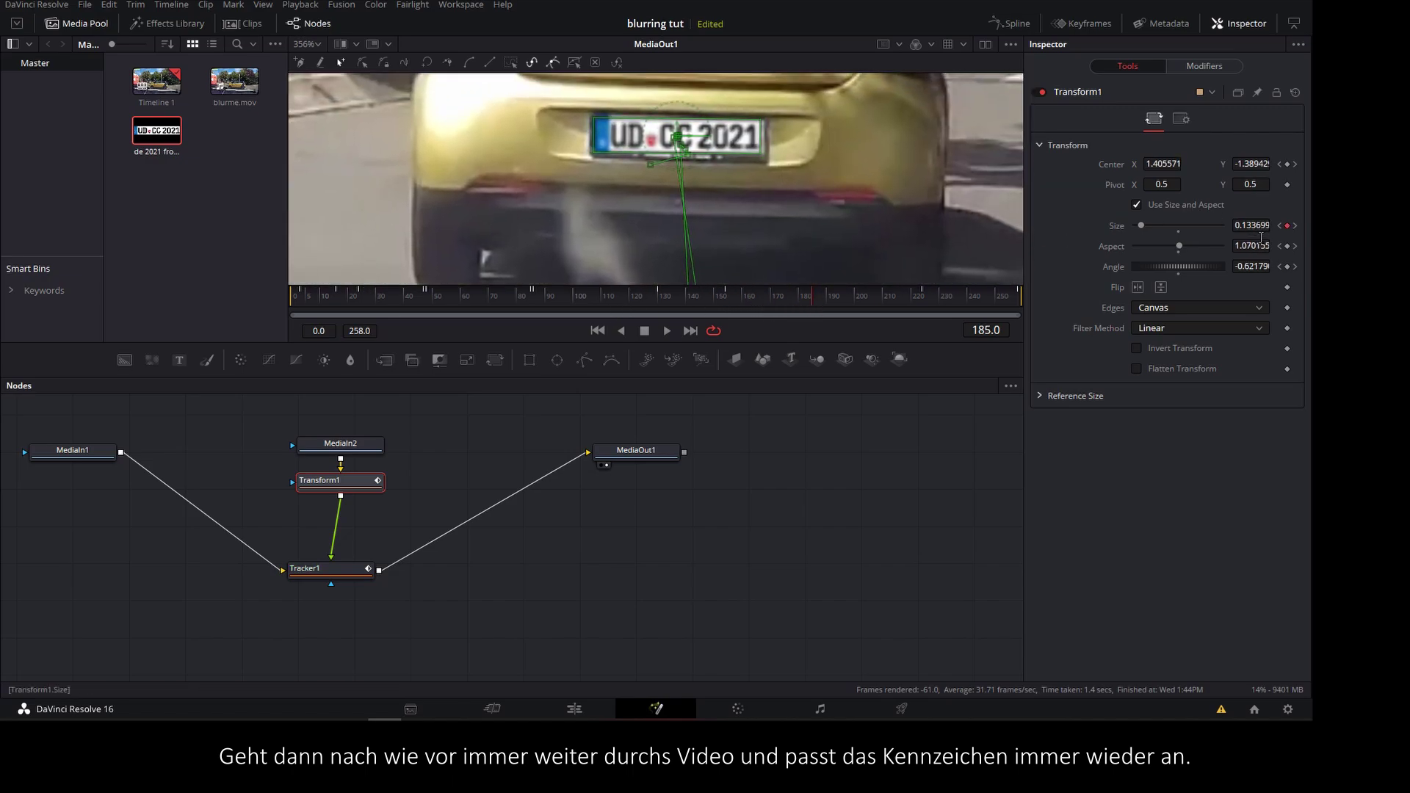
{"action": "scroll", "coordinate": [1182, 173], "scroll_direction": "down", "scroll_amount": 1}
{"action": "scroll", "coordinate": [1259, 177], "scroll_direction": "up", "scroll_amount": 1}
{"action": "scroll", "coordinate": [1251, 266], "scroll_direction": "down", "scroll_amount": 1}
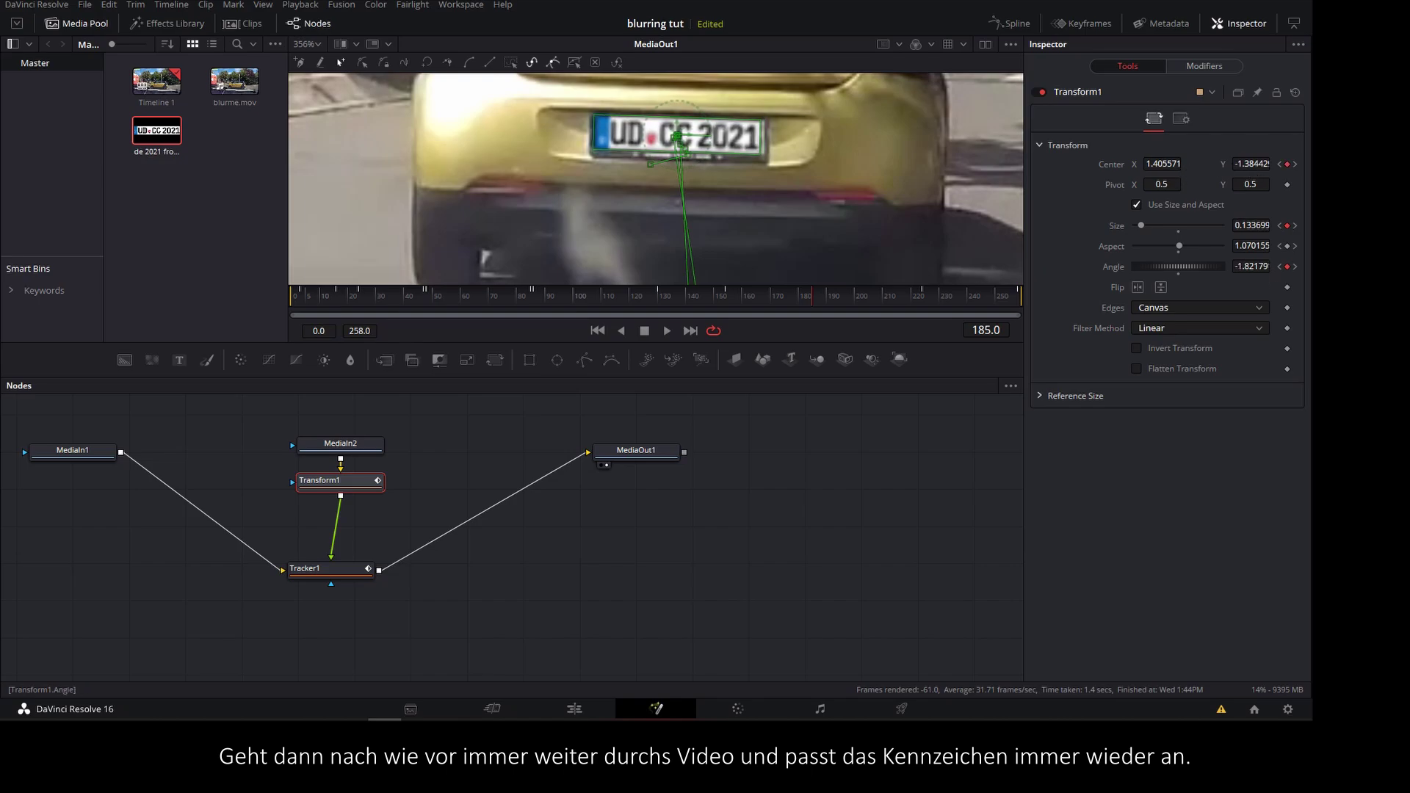
{"action": "scroll", "coordinate": [1261, 235], "scroll_direction": "up", "scroll_amount": 1}
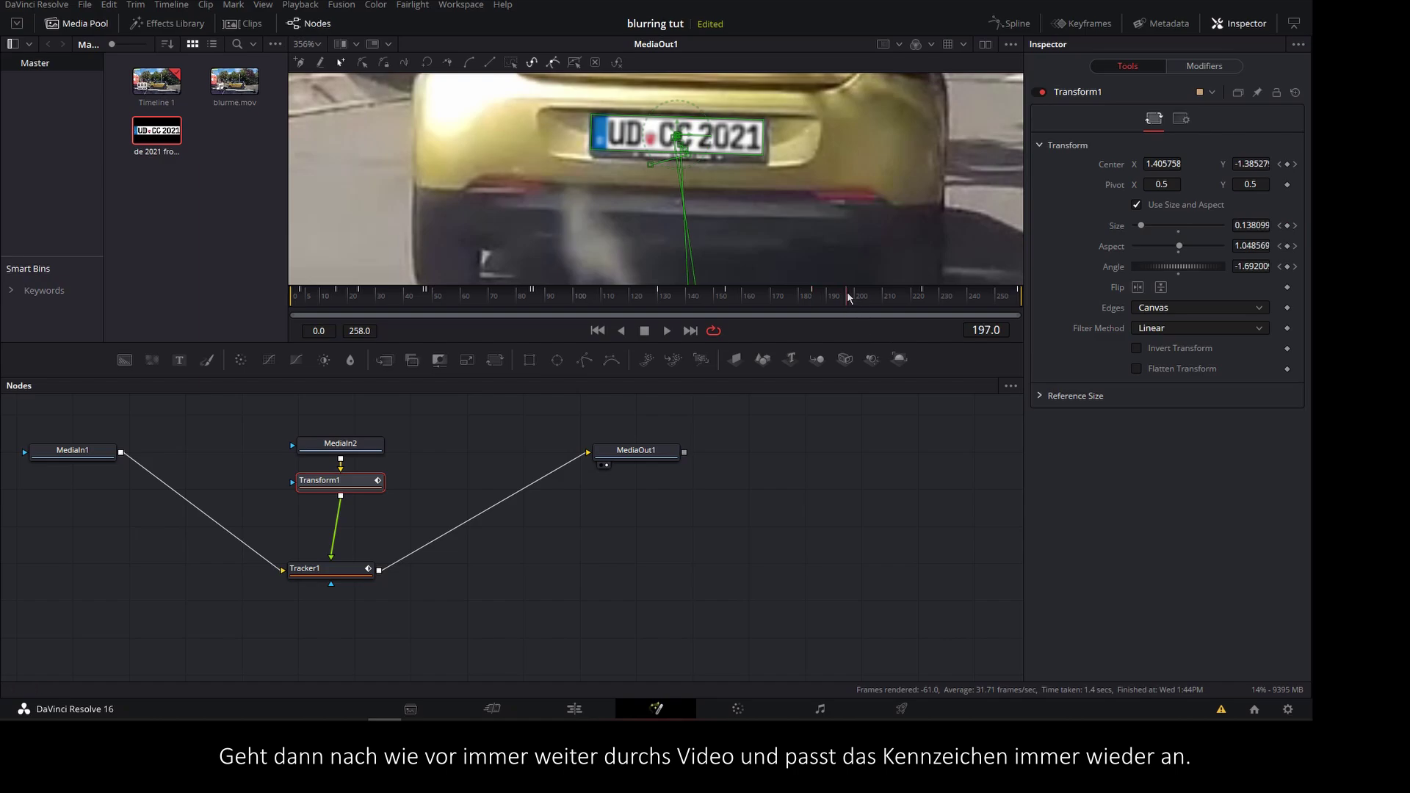
{"action": "left_click_drag", "start_coordinate": [848, 298], "coordinate": [887, 298]}
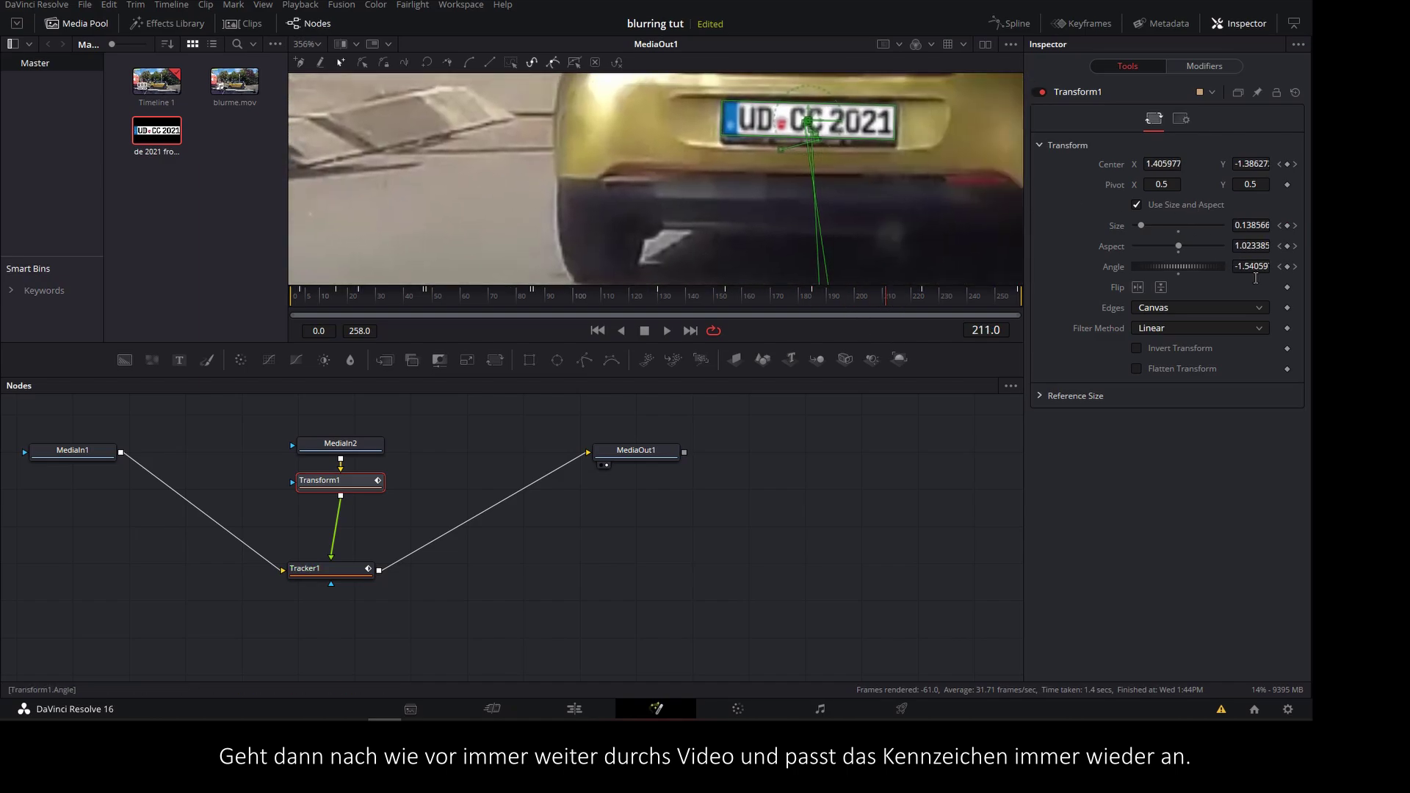
{"action": "scroll", "coordinate": [1252, 266], "scroll_direction": "up", "scroll_amount": 1}
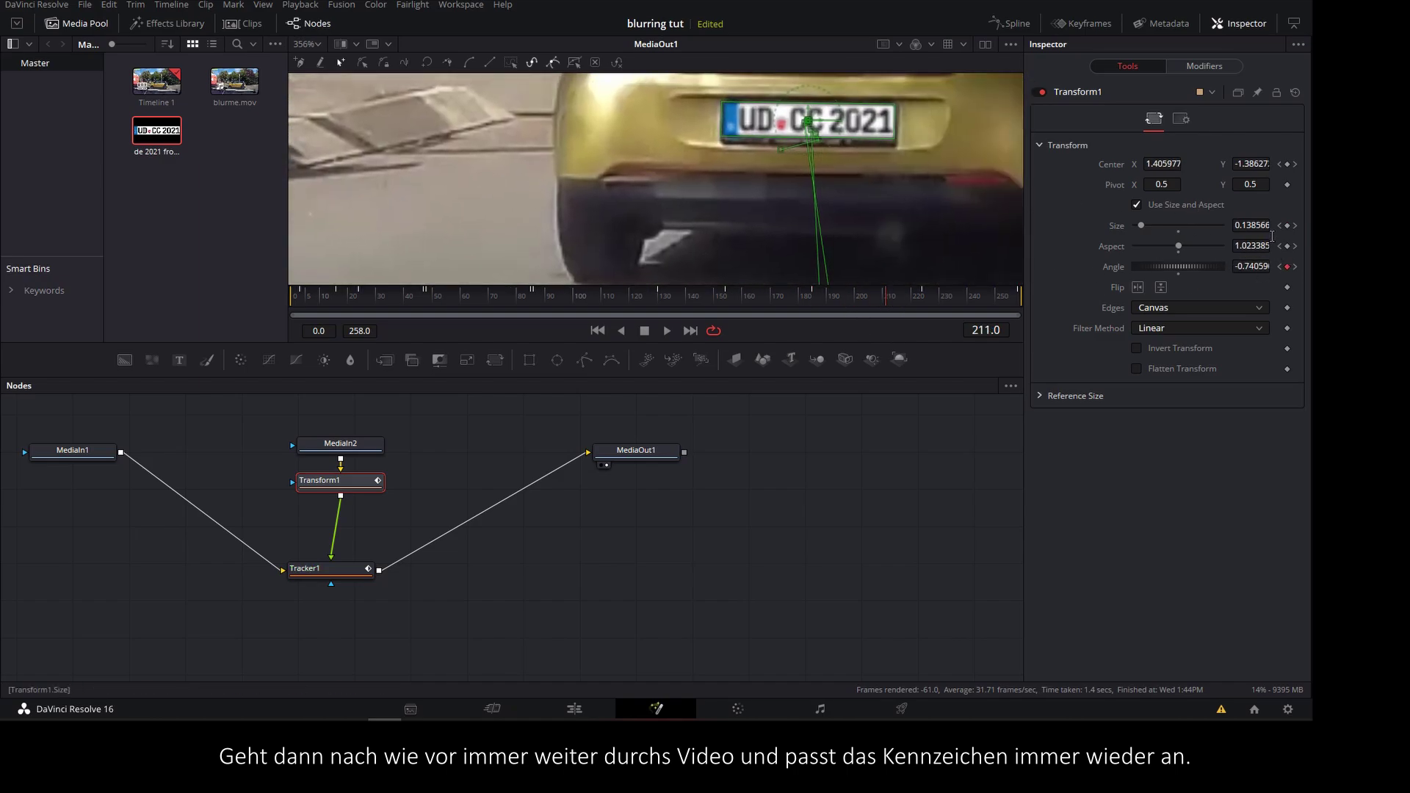
{"action": "scroll", "coordinate": [1160, 164], "scroll_direction": "up", "scroll_amount": 2}
{"action": "left_click_drag", "start_coordinate": [840, 308], "coordinate": [844, 309]}
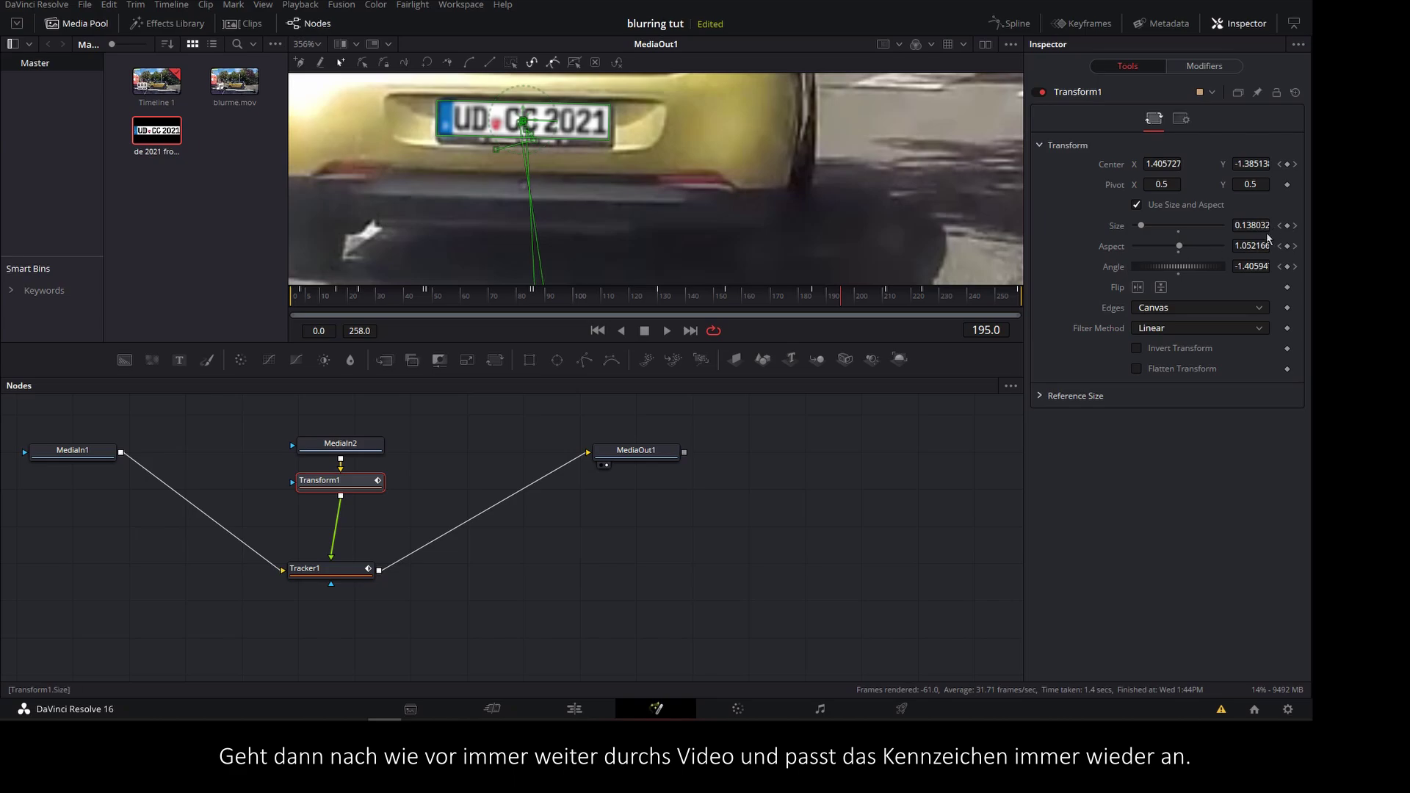
{"action": "scroll", "coordinate": [1267, 233], "scroll_direction": "down", "scroll_amount": 3}
{"action": "scroll", "coordinate": [1183, 175], "scroll_direction": "up", "scroll_amount": 1}
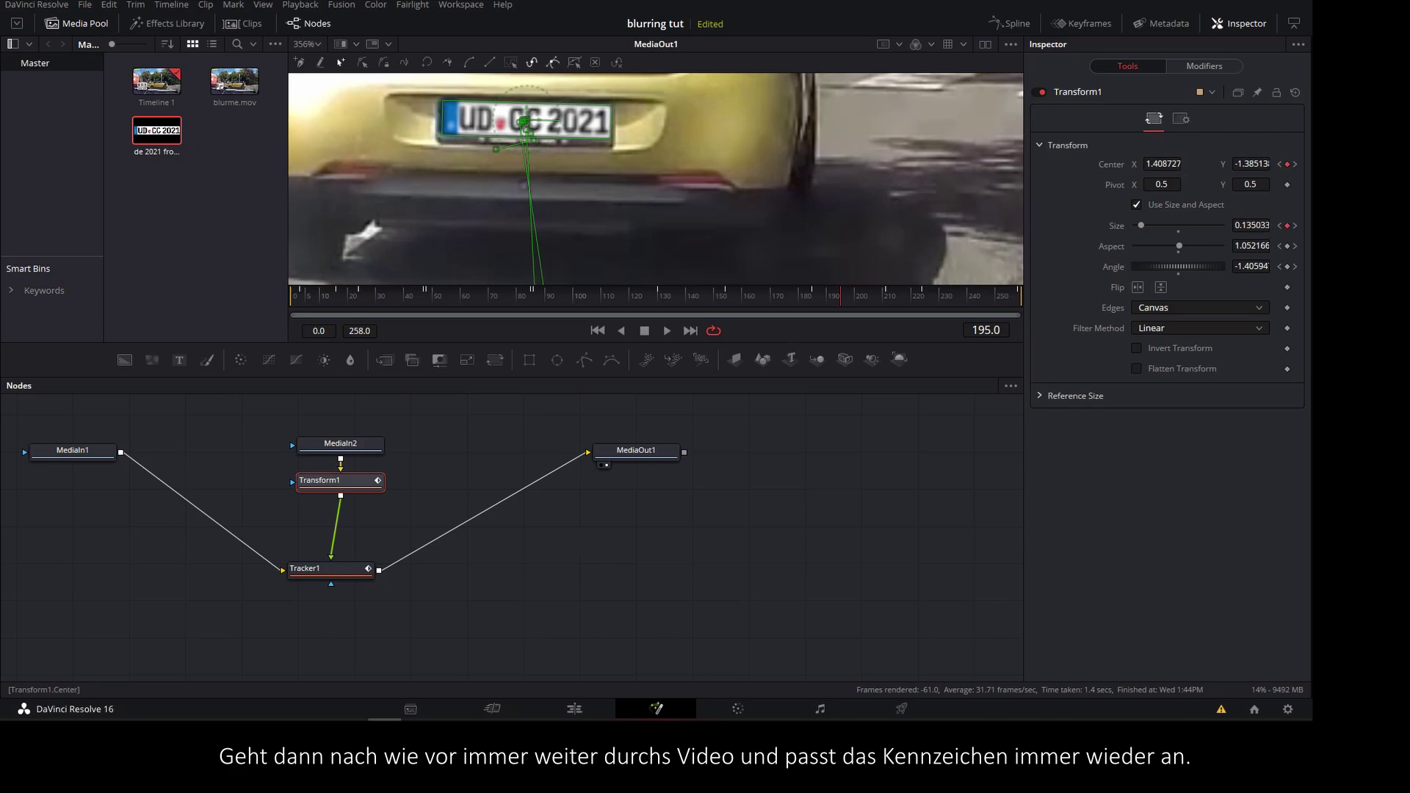
{"action": "scroll", "coordinate": [1183, 175], "scroll_direction": "up", "scroll_amount": 1}
{"action": "scroll", "coordinate": [1248, 230], "scroll_direction": "up", "scroll_amount": 2}
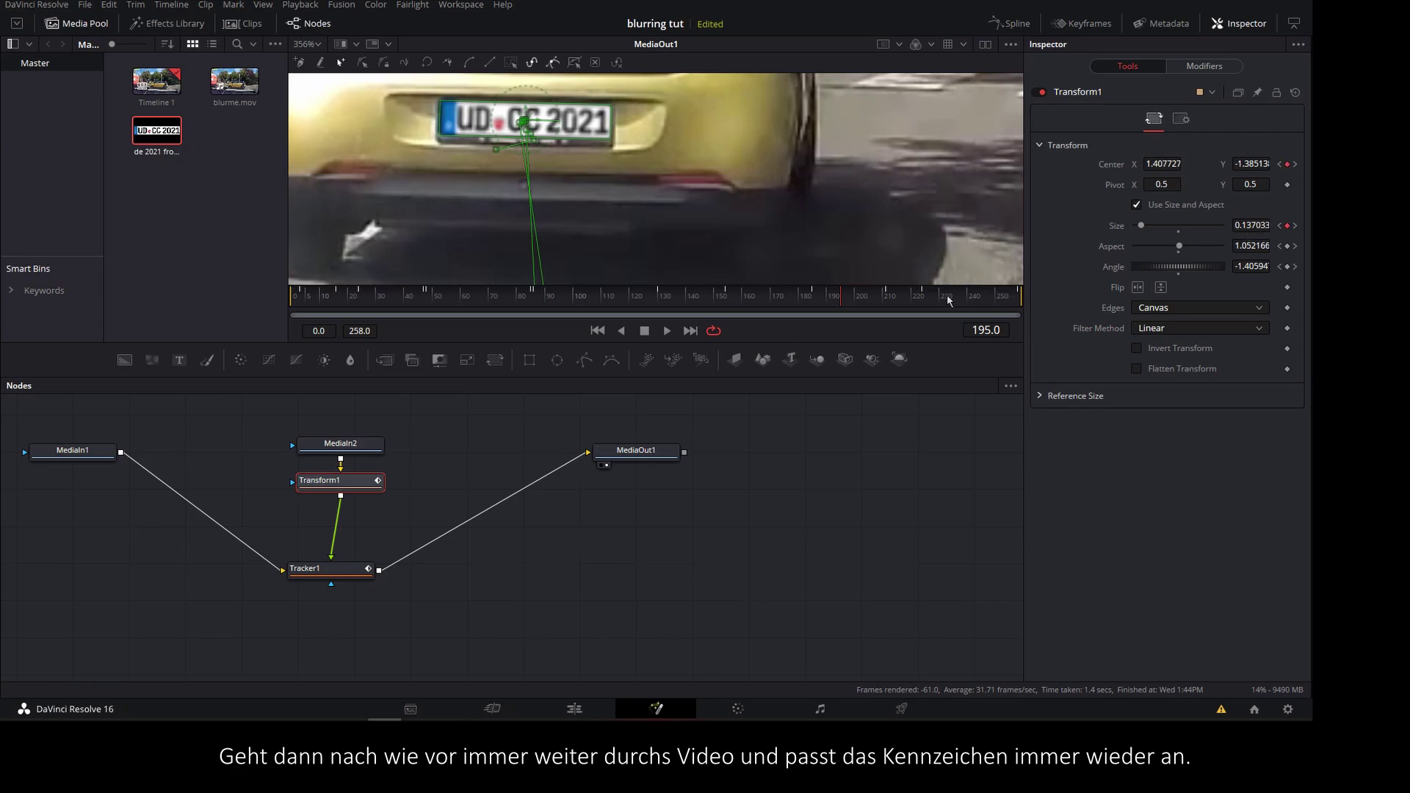
{"action": "left_click_drag", "start_coordinate": [948, 300], "coordinate": [770, 297]}
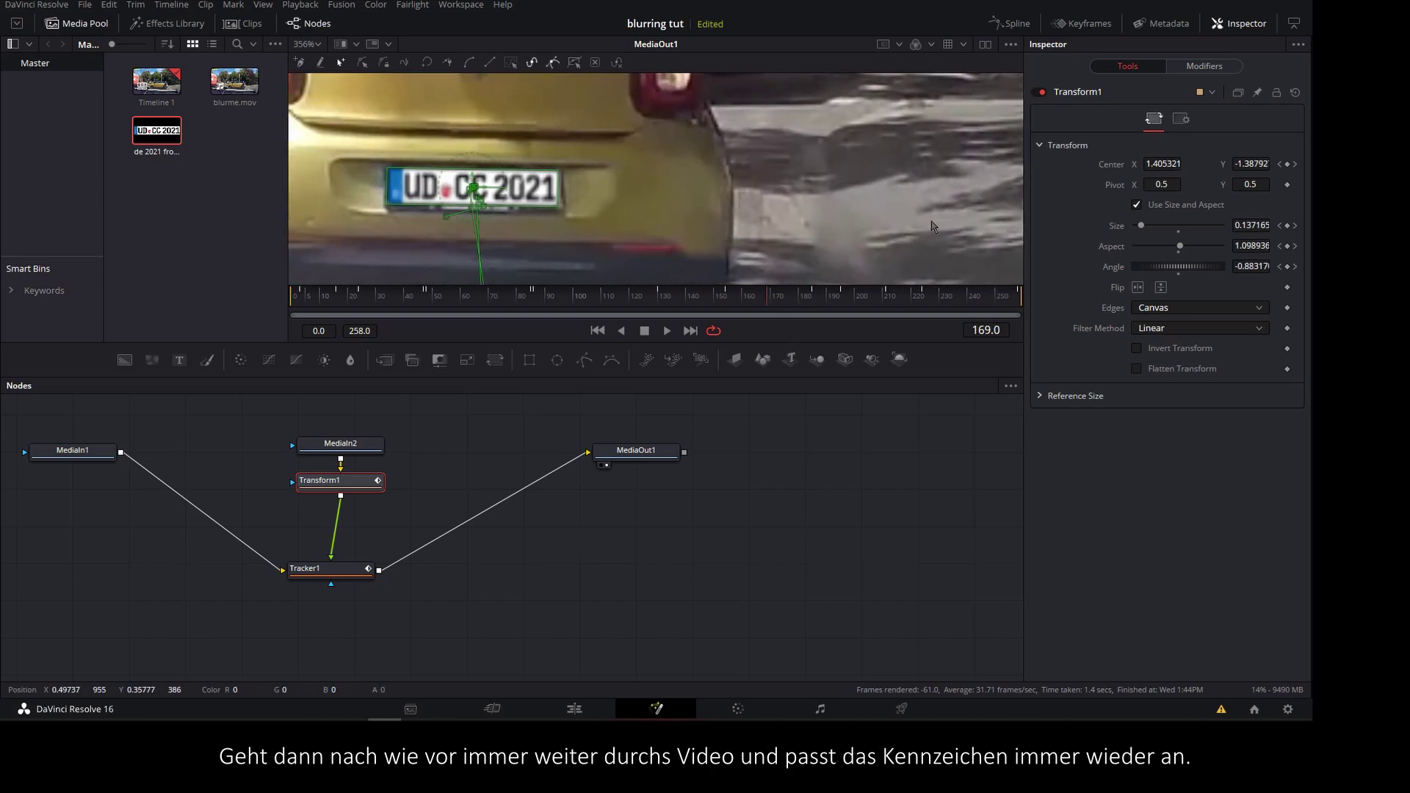
Step: Correct the plate at frames 159, 141 and 110, with frame 110 at Size 0.186859
{"action": "left_click", "coordinate": [742, 298]}
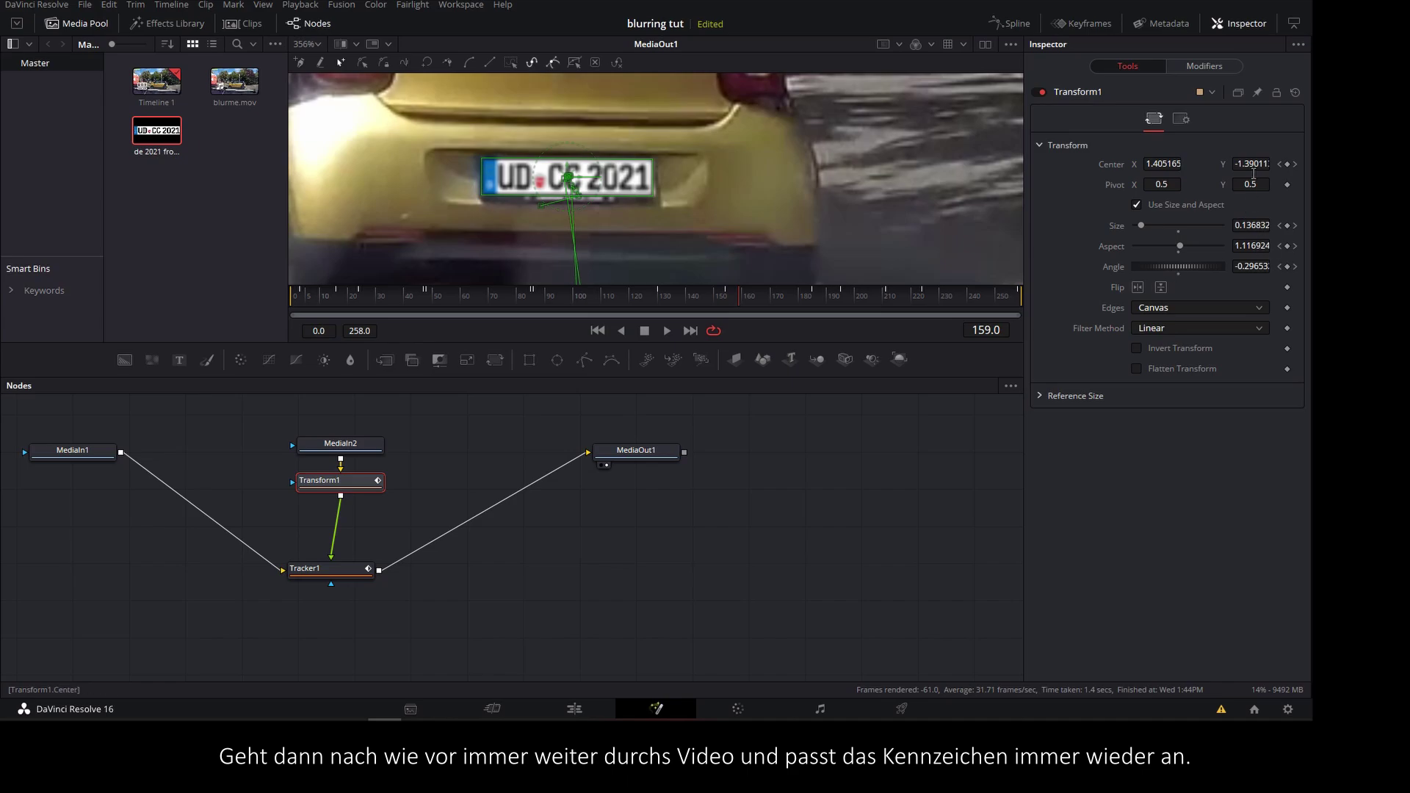
{"action": "mouse_move", "coordinate": [1254, 173]}
{"action": "left_mouse_down"}
{"action": "mouse_move", "coordinate": [1275, 201]}
{"action": "mouse_move", "coordinate": [1257, 233]}
{"action": "left_mouse_up"}
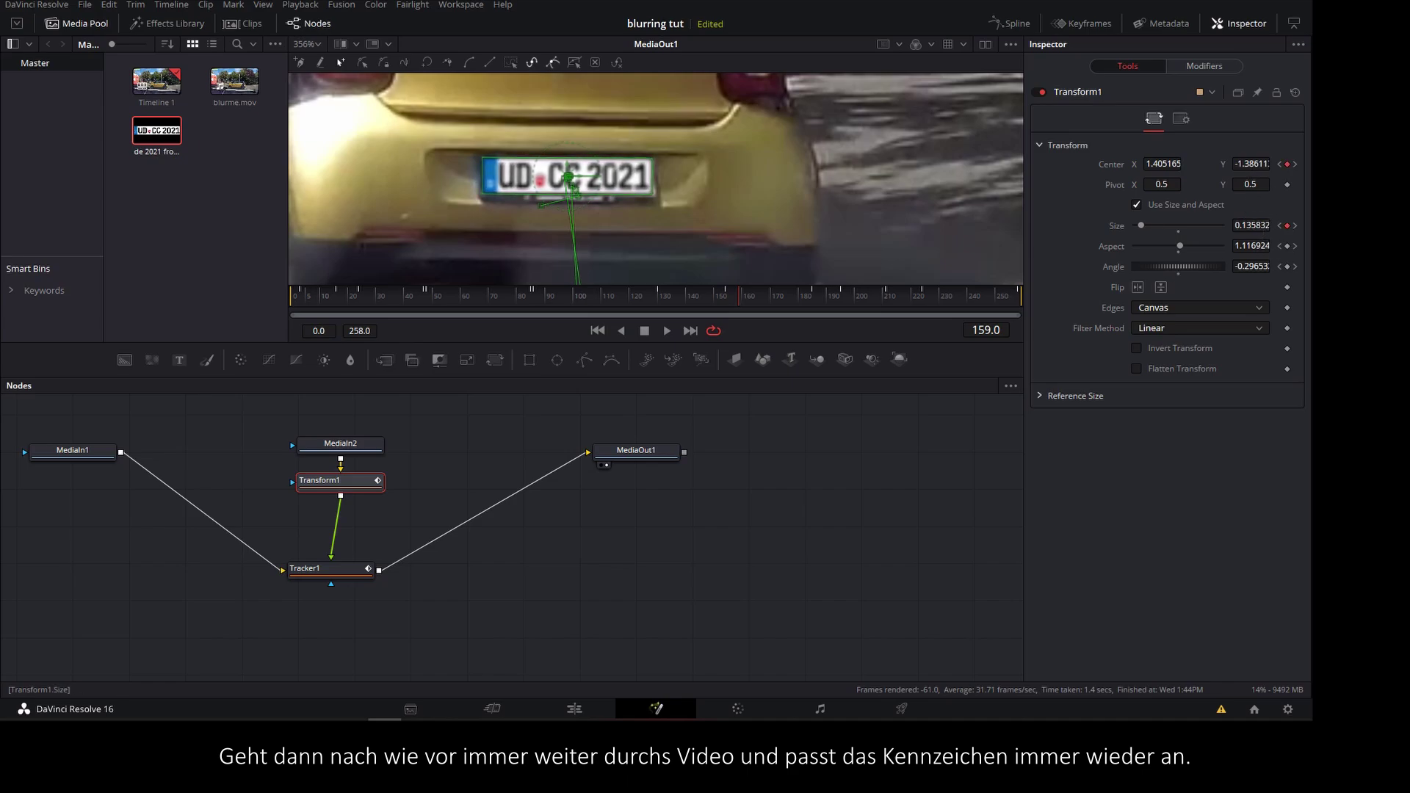
{"action": "left_click", "coordinate": [695, 298]}
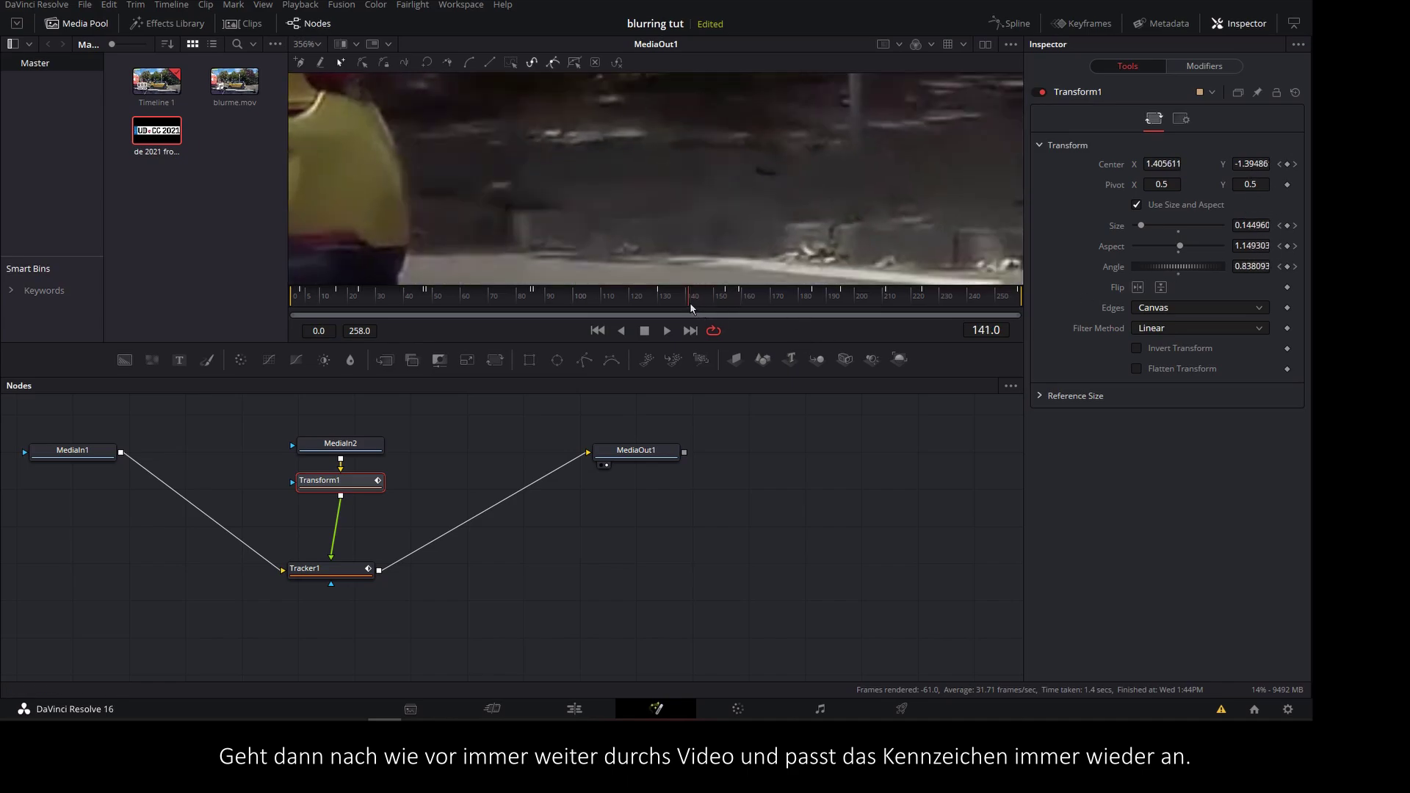
{"action": "left_click_drag", "start_coordinate": [1255, 236], "coordinate": [1249, 236]}
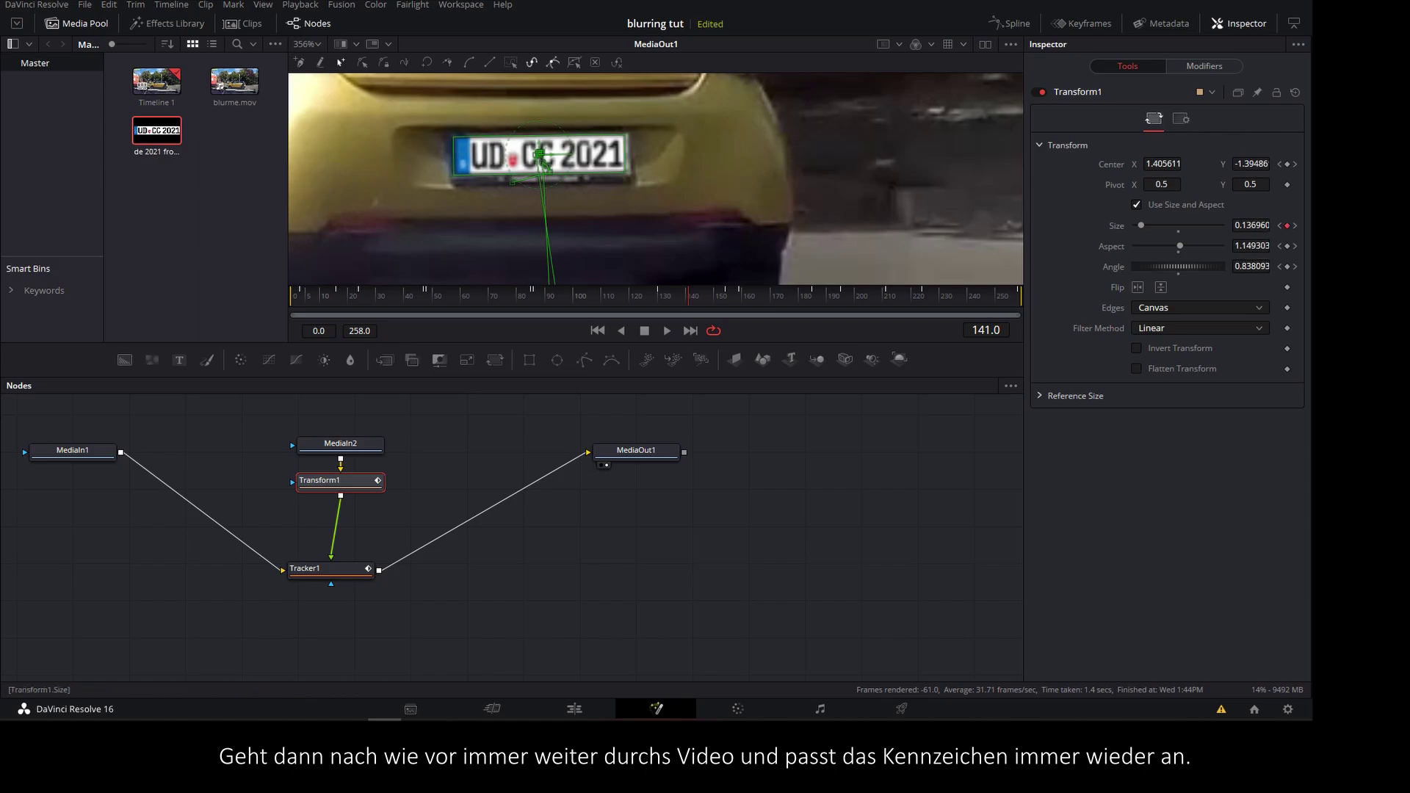
{"action": "left_click", "coordinate": [603, 297]}
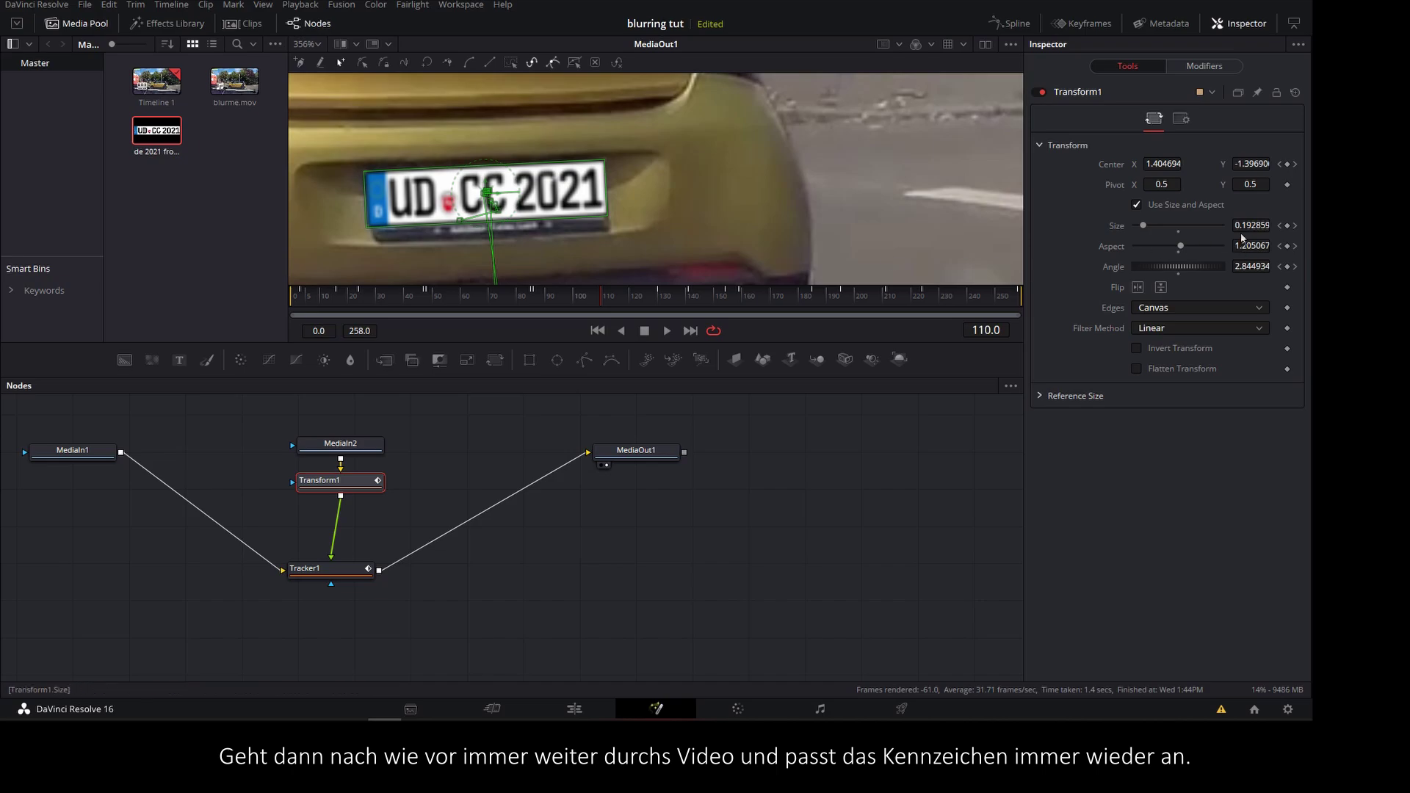
{"action": "left_click_drag", "start_coordinate": [1242, 237], "coordinate": [1233, 237]}
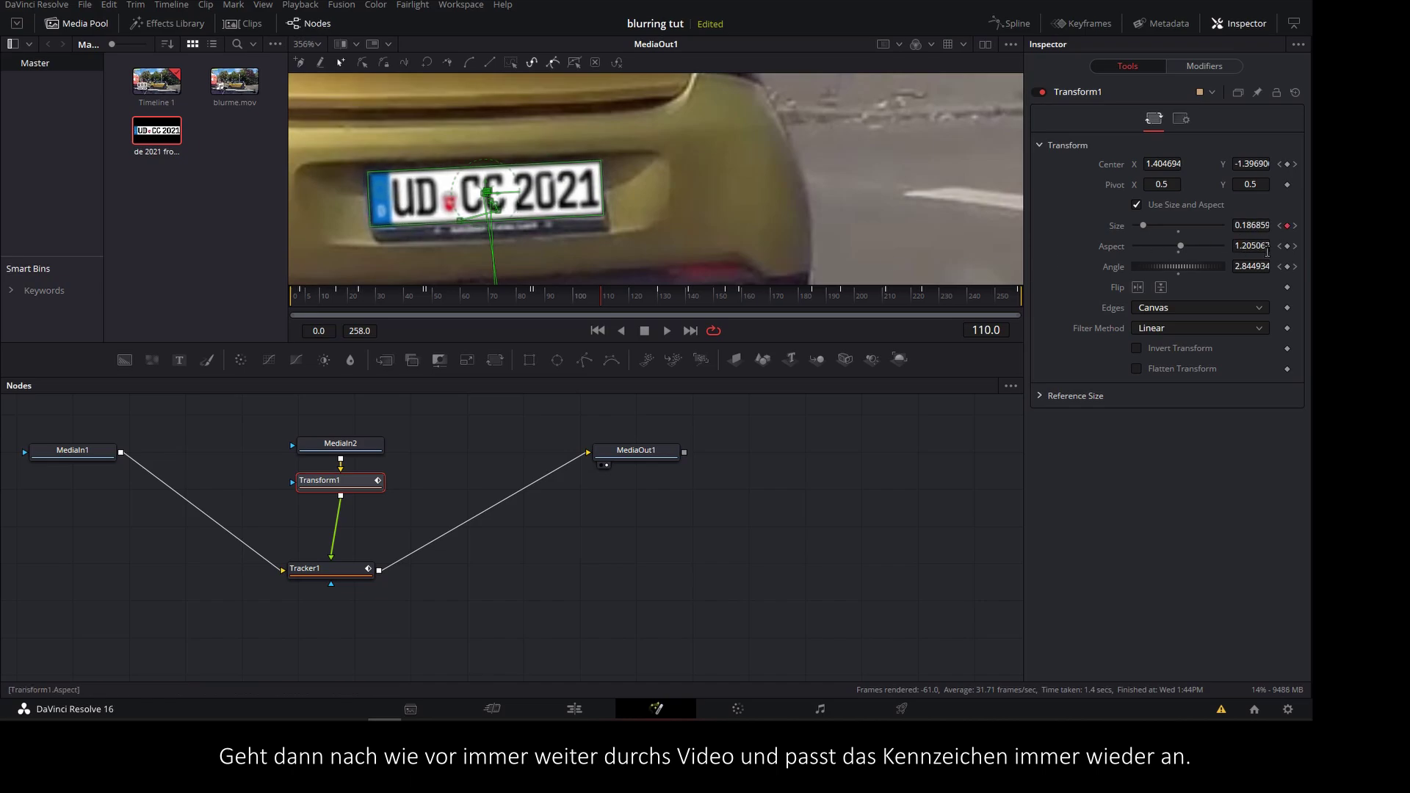
{"action": "left_click_drag", "start_coordinate": [1261, 179], "coordinate": [1255, 179]}
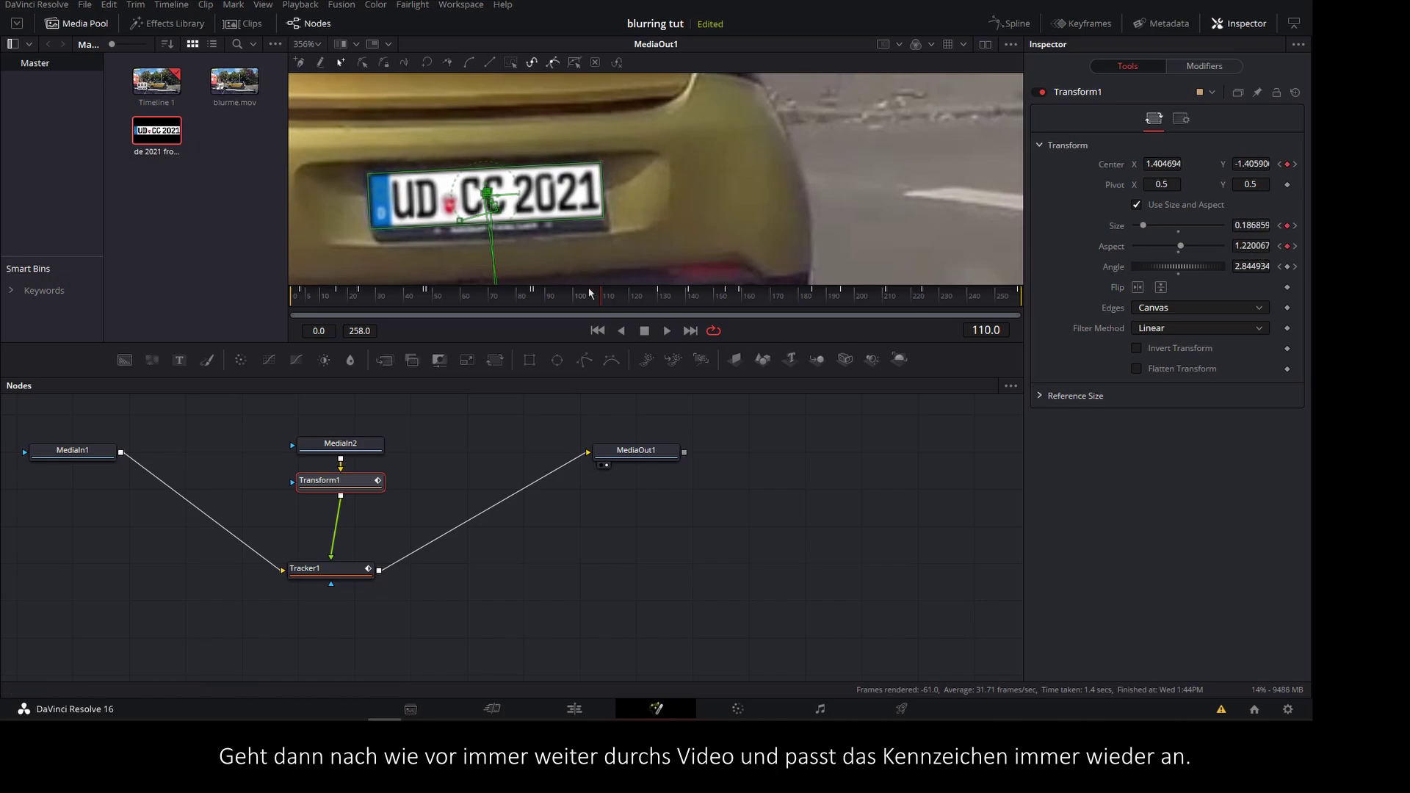
{"action": "left_click_drag", "start_coordinate": [589, 294], "coordinate": [566, 297]}
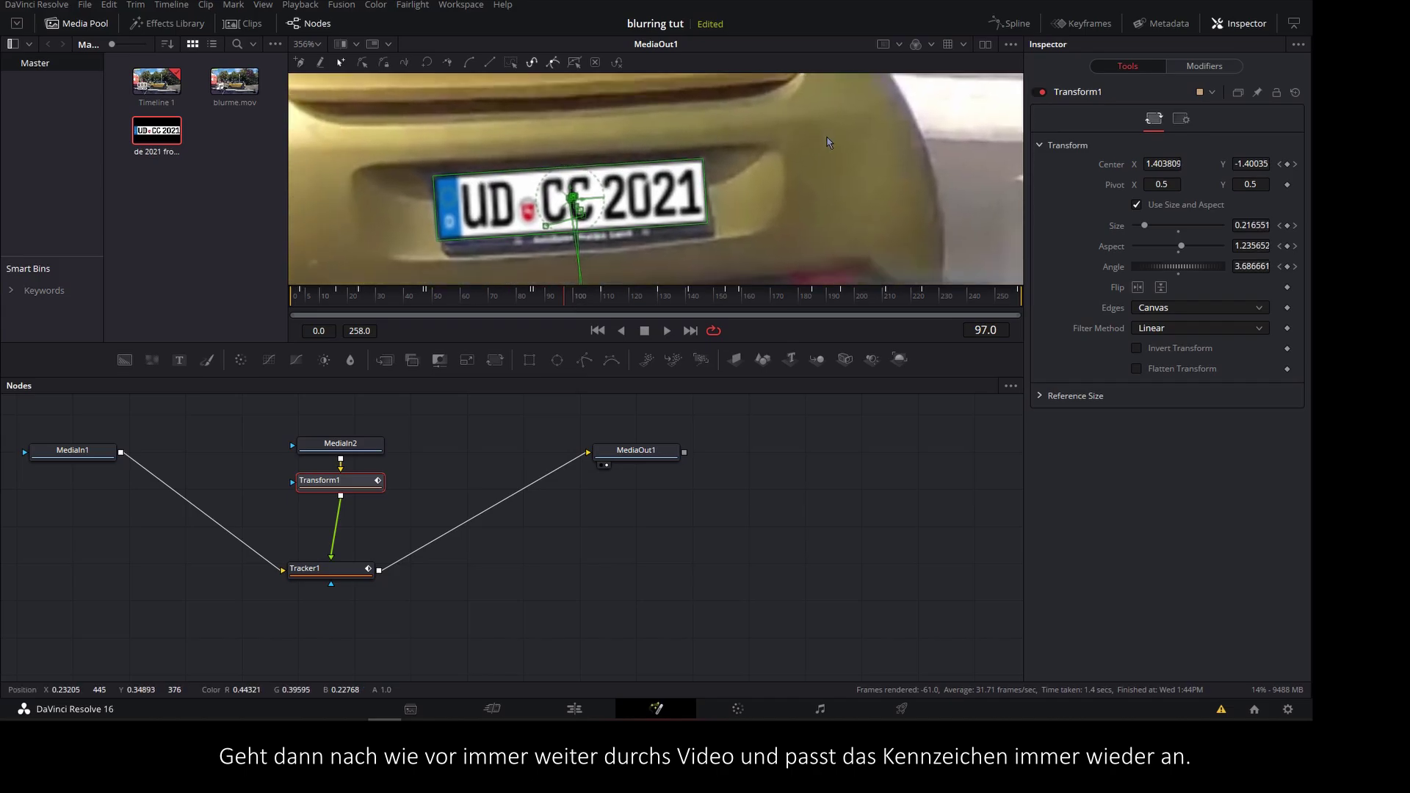
Step: At frame 64, move the replacement plate over the car's plate
{"action": "left_click", "coordinate": [470, 295]}
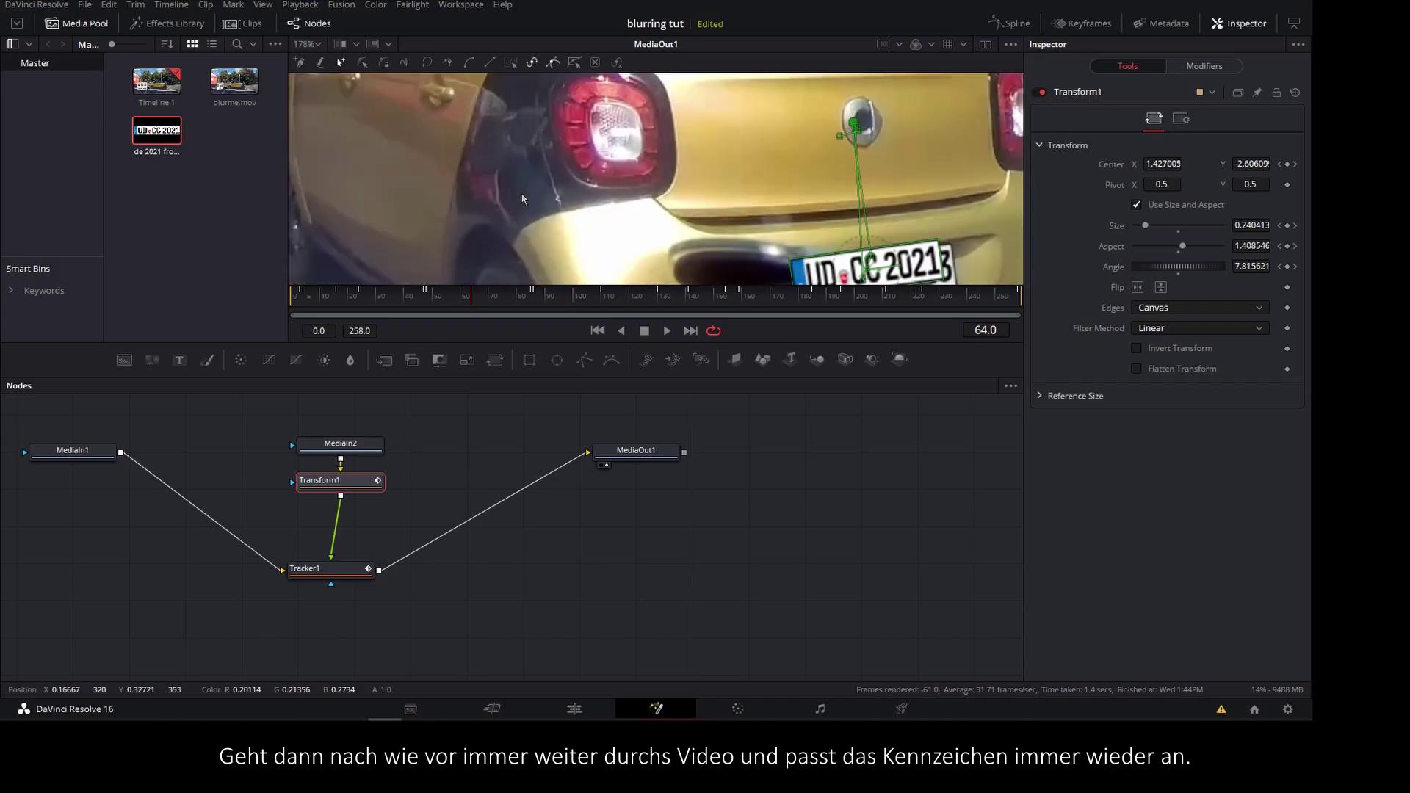
{"action": "scroll", "coordinate": [630, 239], "scroll_direction": "down", "scroll_amount": 2}
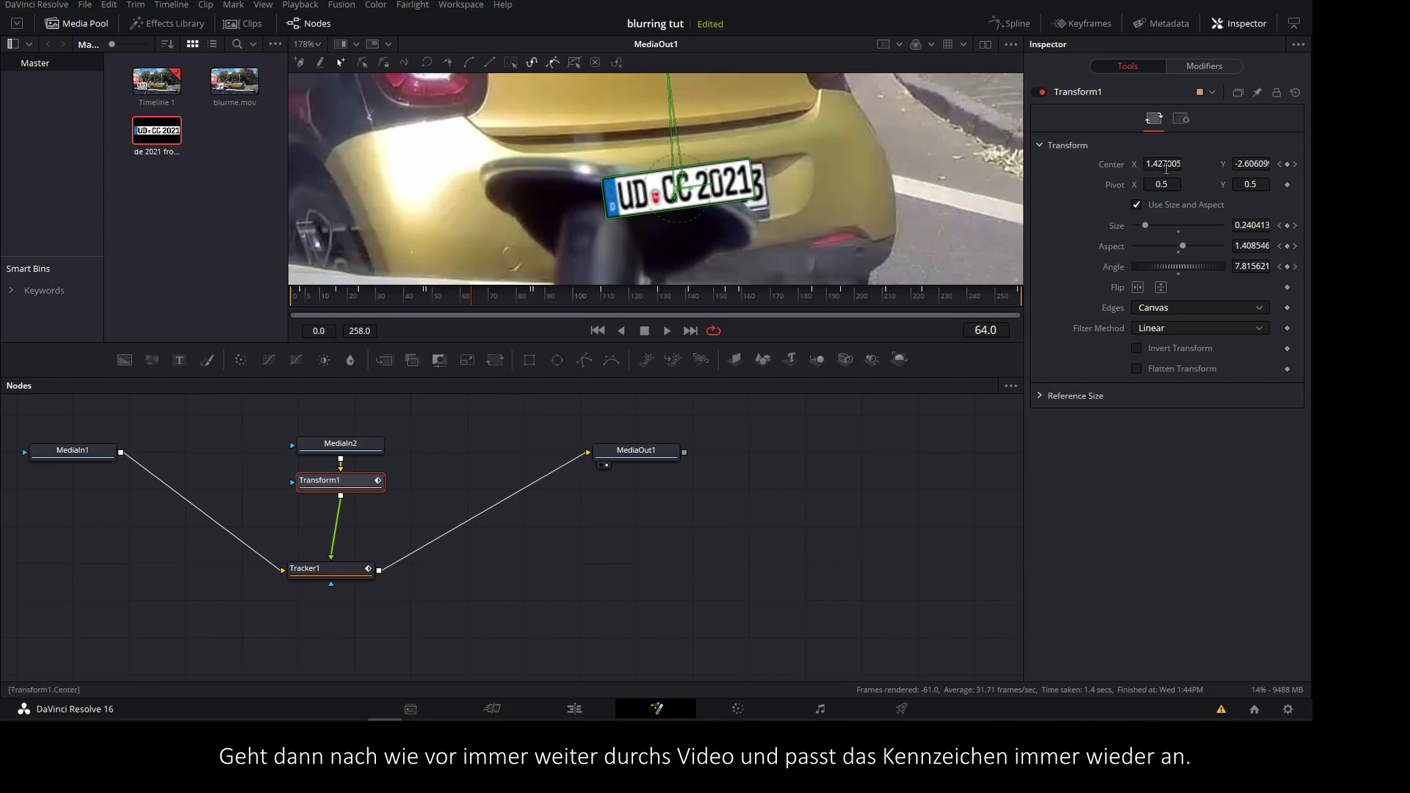
{"action": "left_click_drag", "start_coordinate": [697, 197], "coordinate": [690, 195]}
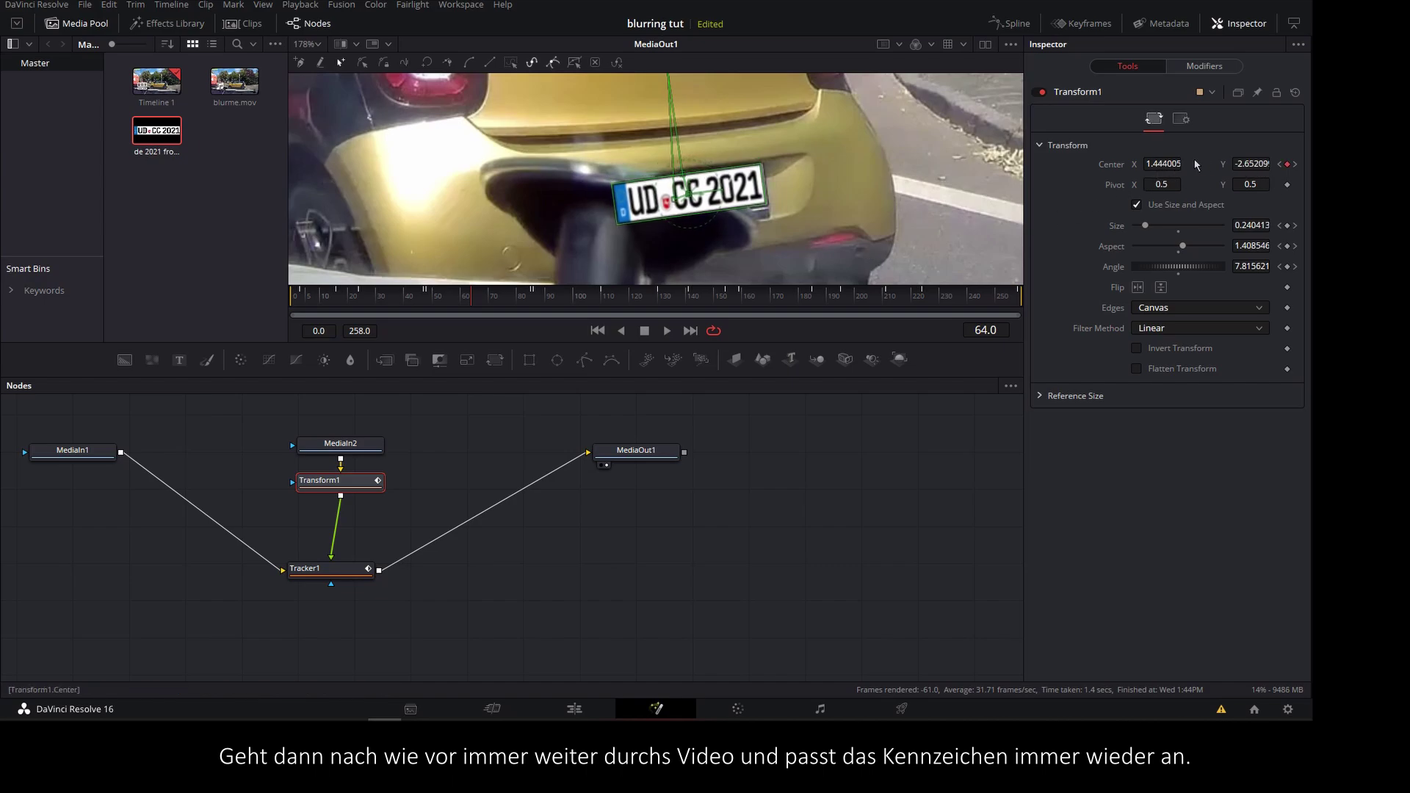
{"action": "scroll", "coordinate": [1163, 171], "scroll_direction": "up", "scroll_amount": 2}
{"action": "scroll", "coordinate": [1252, 167], "scroll_direction": "down", "scroll_amount": 4}
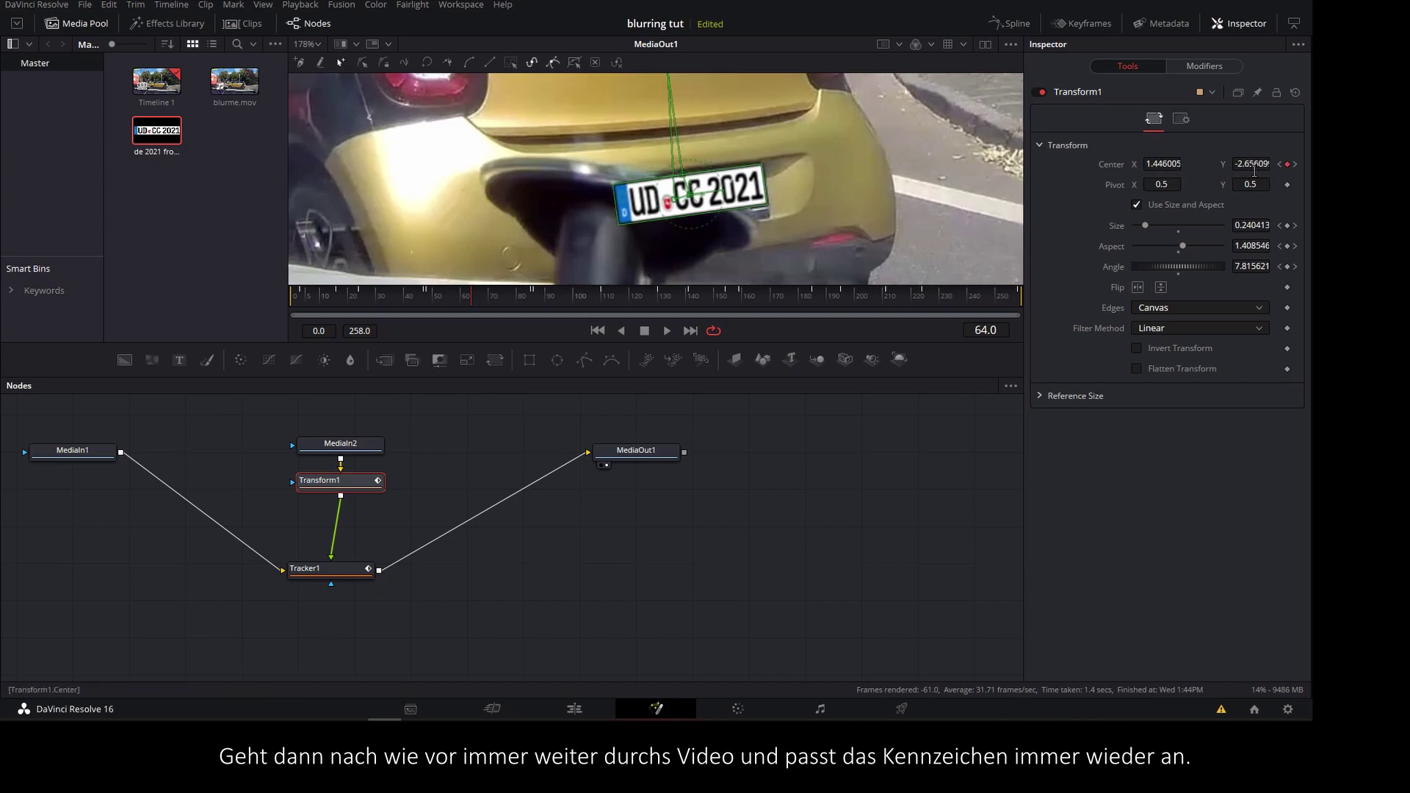
Step: At frame 52, enlarge the replacement plate to cover the original
{"action": "left_click_drag", "start_coordinate": [504, 297], "coordinate": [434, 298]}
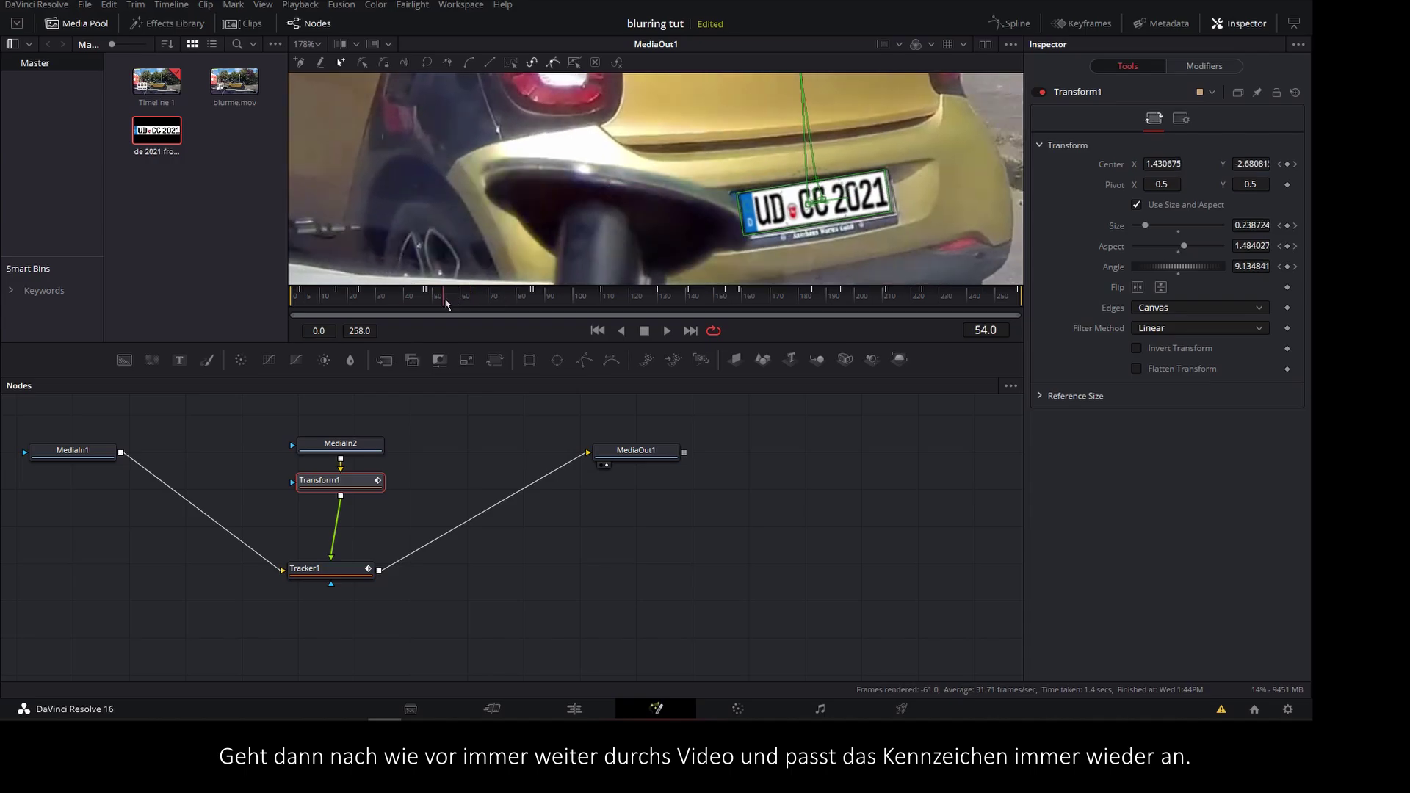
{"action": "scroll", "coordinate": [566, 213], "scroll_direction": "up", "scroll_amount": 2}
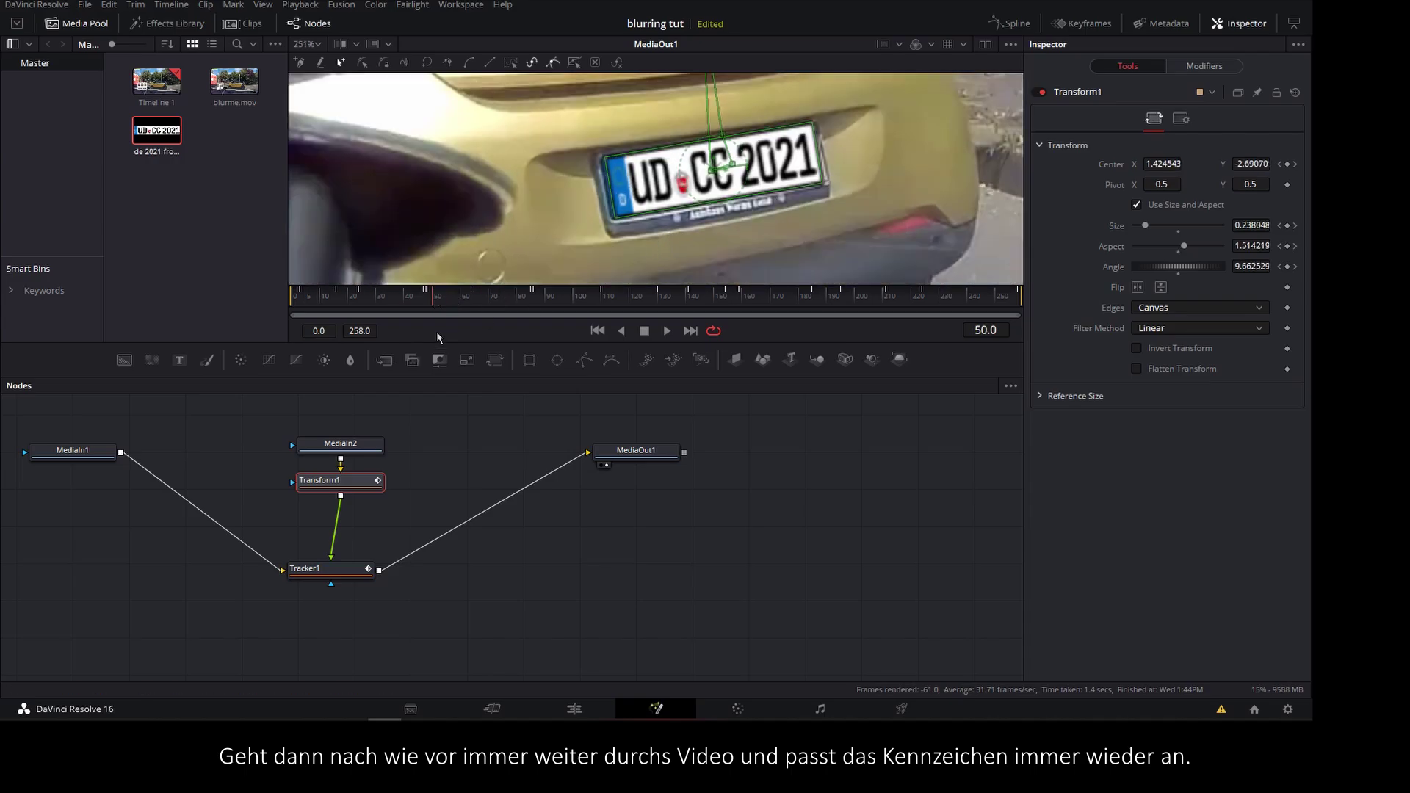
{"action": "left_click", "coordinate": [442, 303]}
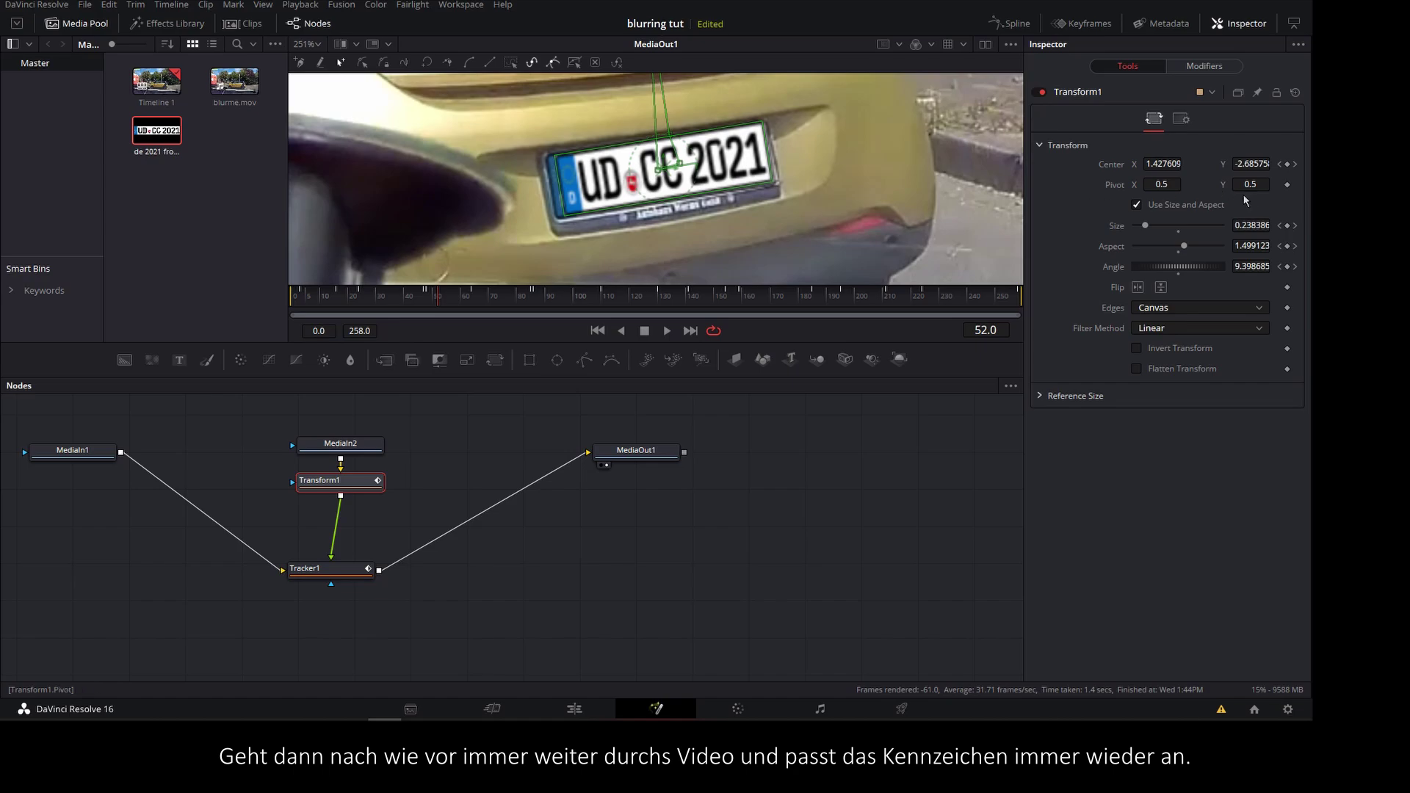
{"action": "mouse_move", "coordinate": [1251, 225]}
{"action": "left_mouse_down"}
{"action": "mouse_move", "coordinate": [1263, 225]}
{"action": "mouse_move", "coordinate": [1222, 256]}
{"action": "left_mouse_up"}
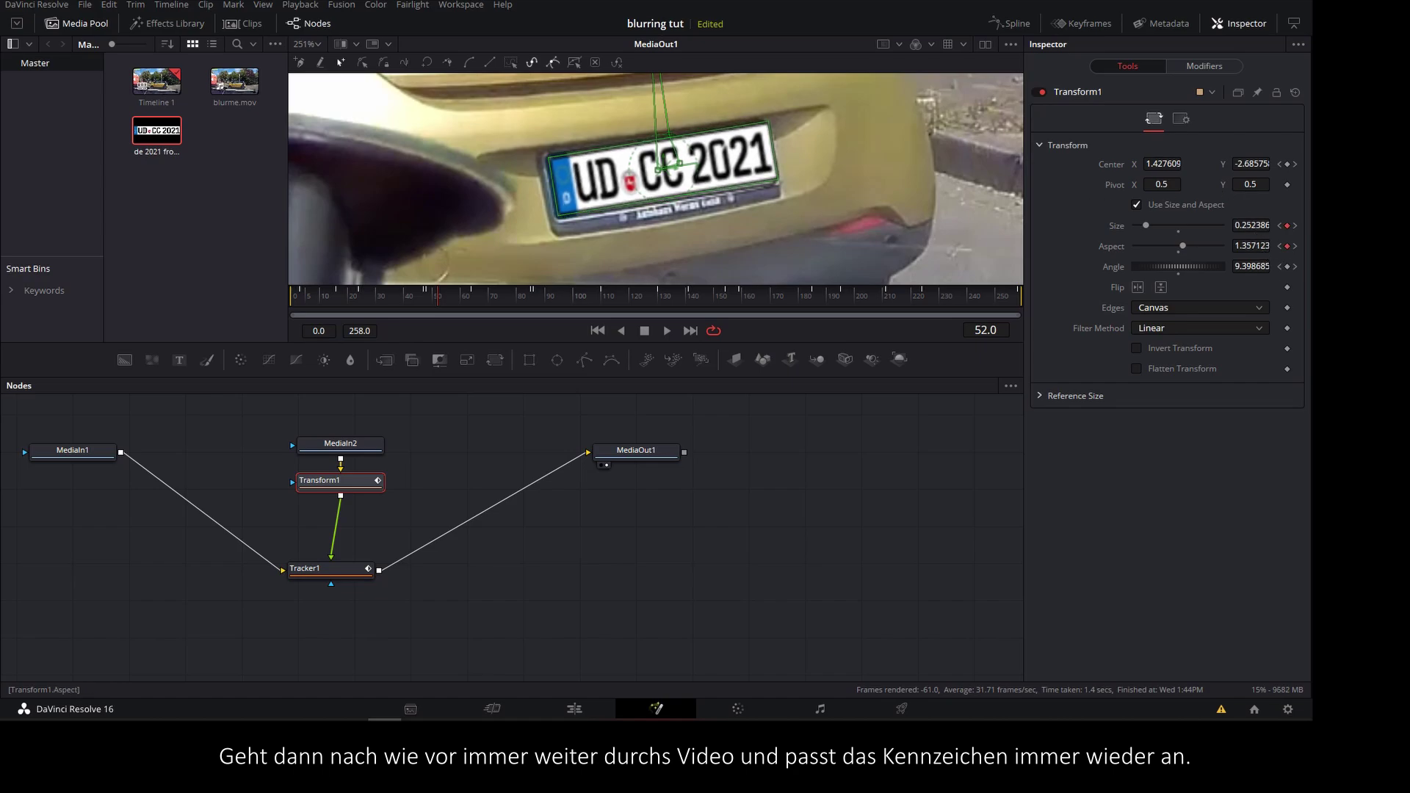
Step: Check frames 68 and 82, then nudge the plate left at frame 84
{"action": "left_click_drag", "start_coordinate": [440, 302], "coordinate": [500, 298]}
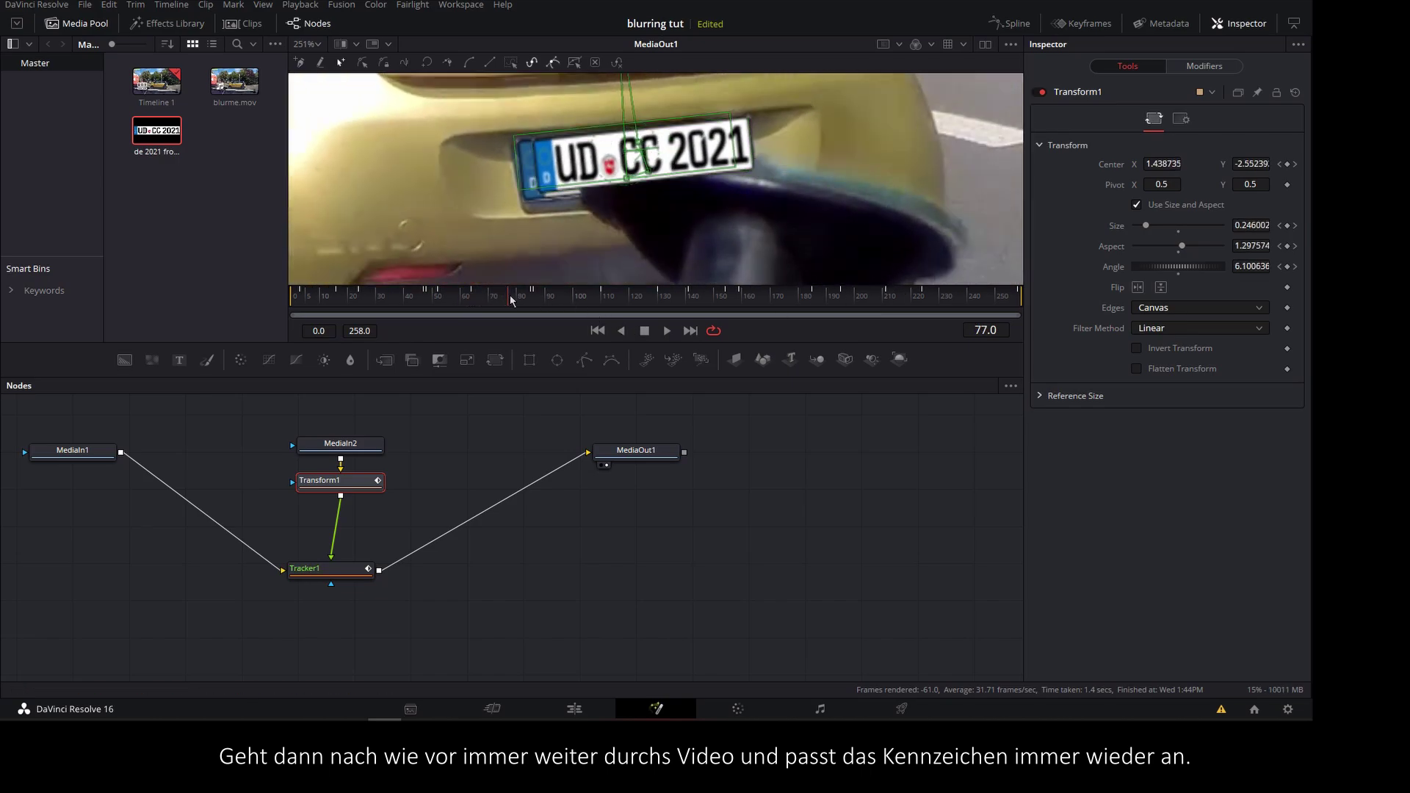
{"action": "left_click_drag", "start_coordinate": [491, 300], "coordinate": [523, 297]}
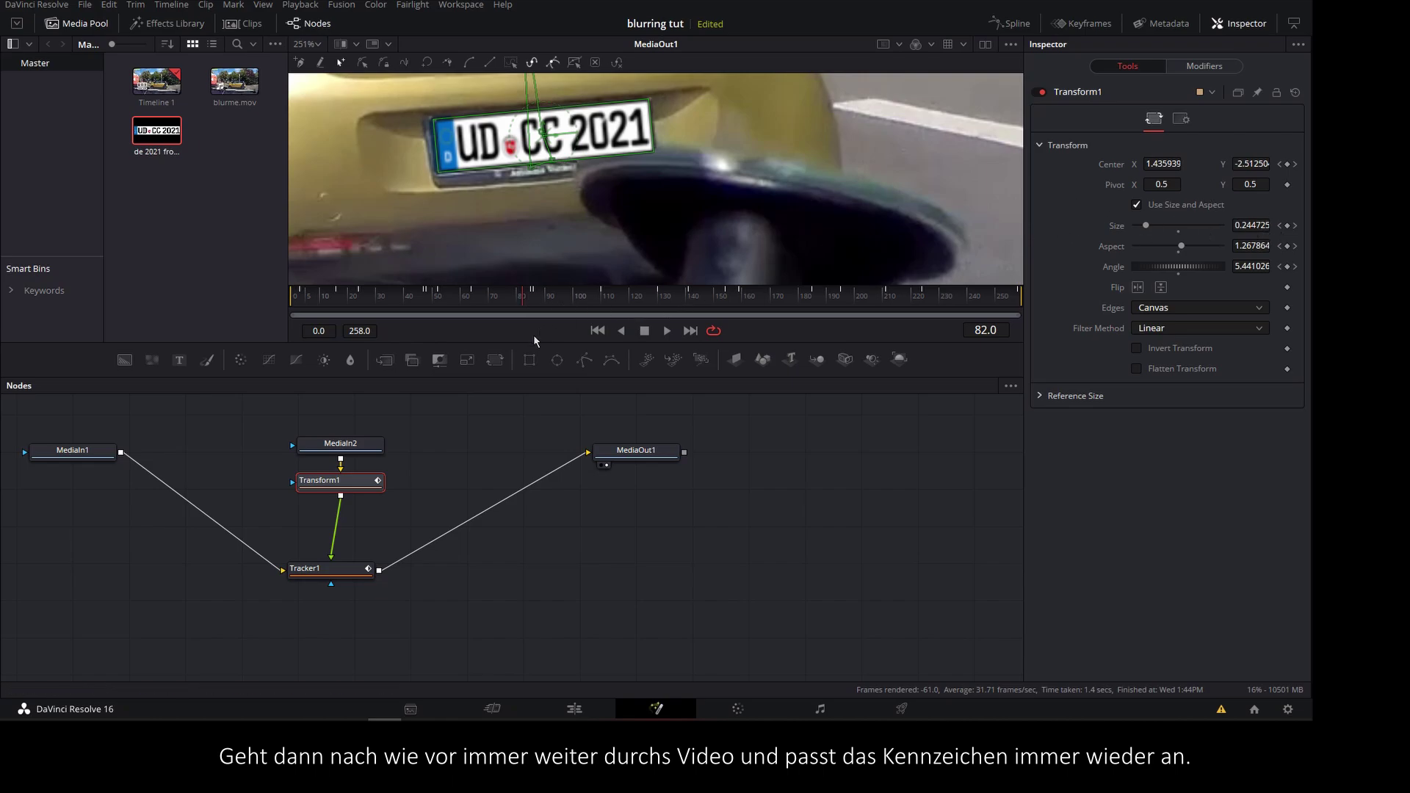
{"action": "key", "text": "Right"}
{"action": "key", "text": "Right"}
{"action": "left_click_drag", "start_coordinate": [1177, 179], "coordinate": [1255, 171]}
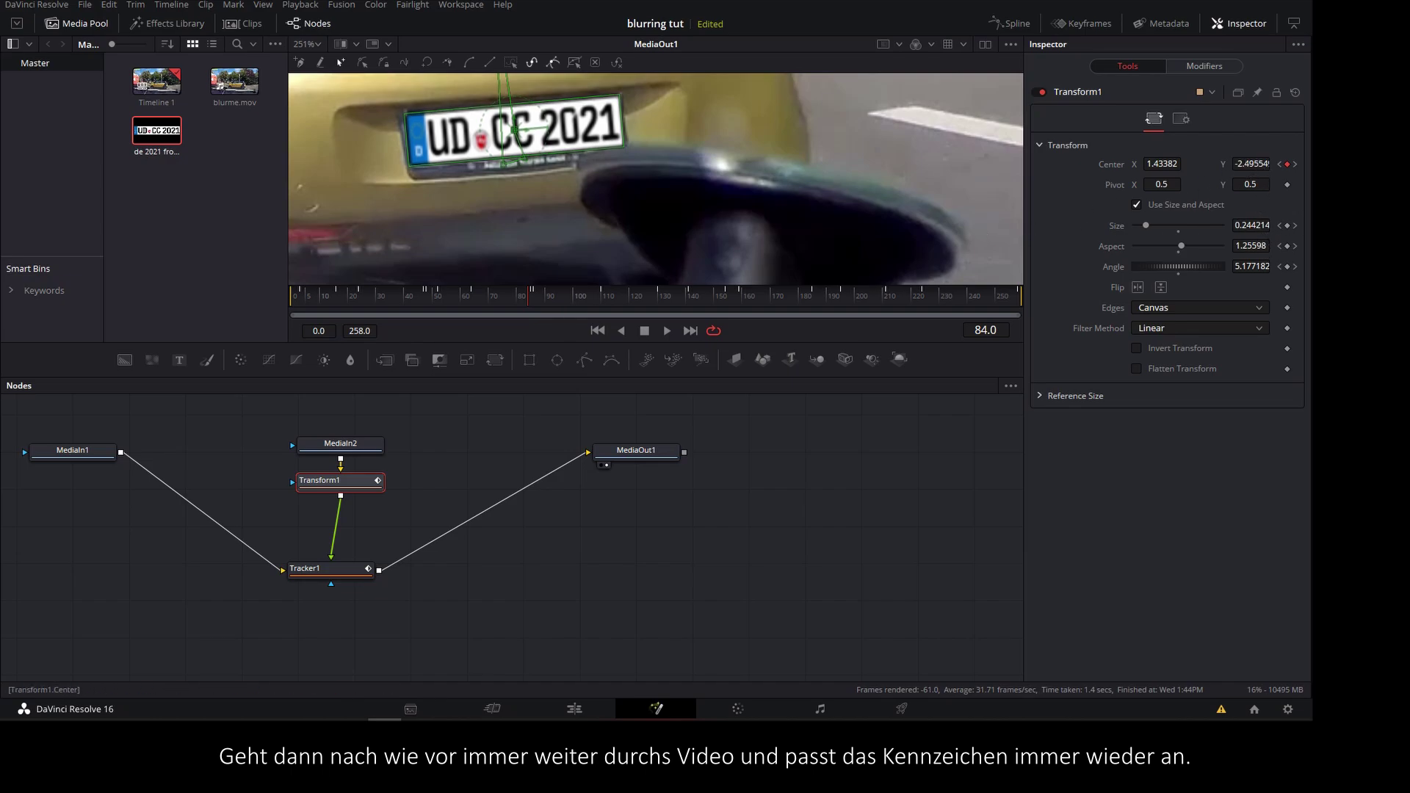
Step: At frame 74, refit the plate to Size 0.272768, Angle 5.796402, Center 1.436913/-2.63582
{"action": "left_click_drag", "start_coordinate": [509, 297], "coordinate": [500, 297]}
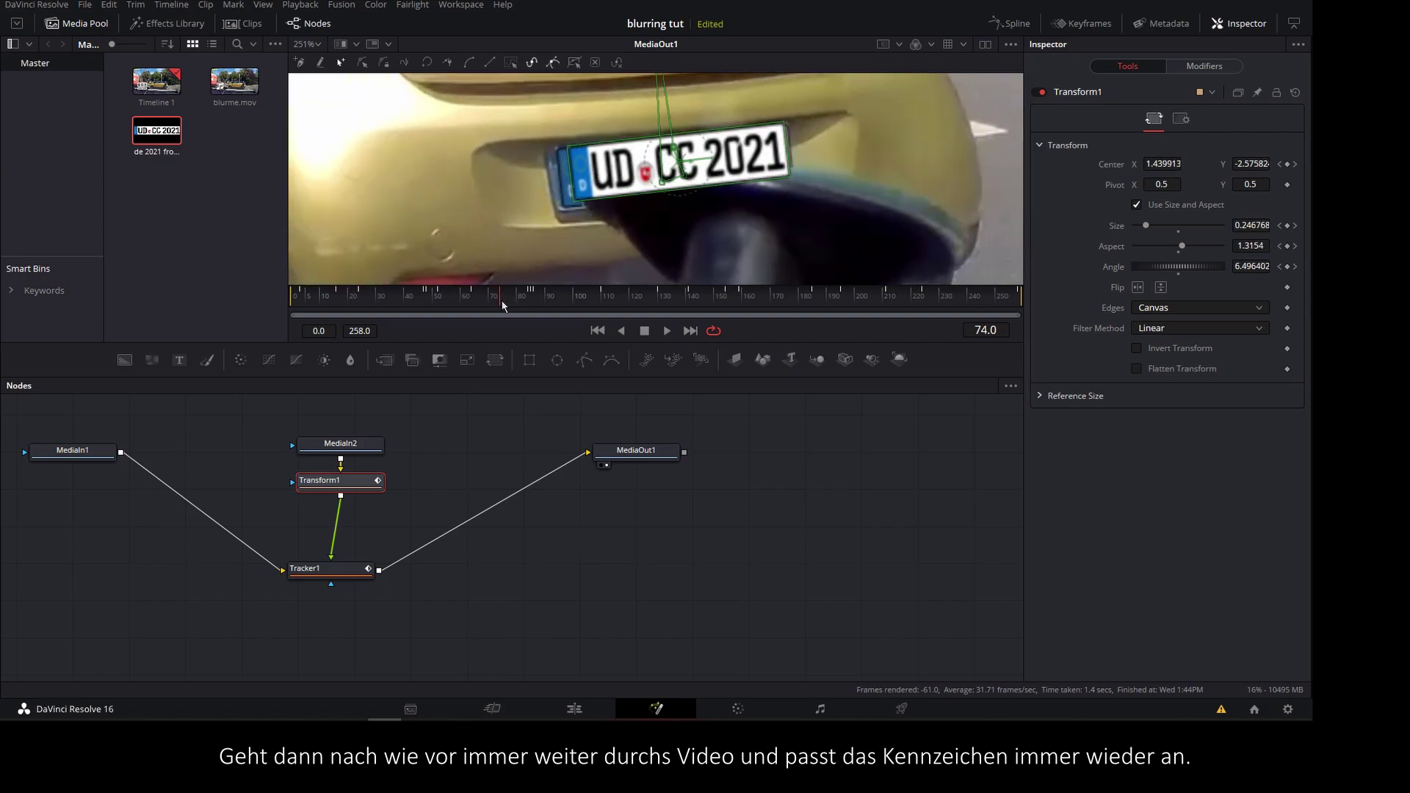
{"action": "left_click_drag", "start_coordinate": [1252, 163], "coordinate": [1244, 164]}
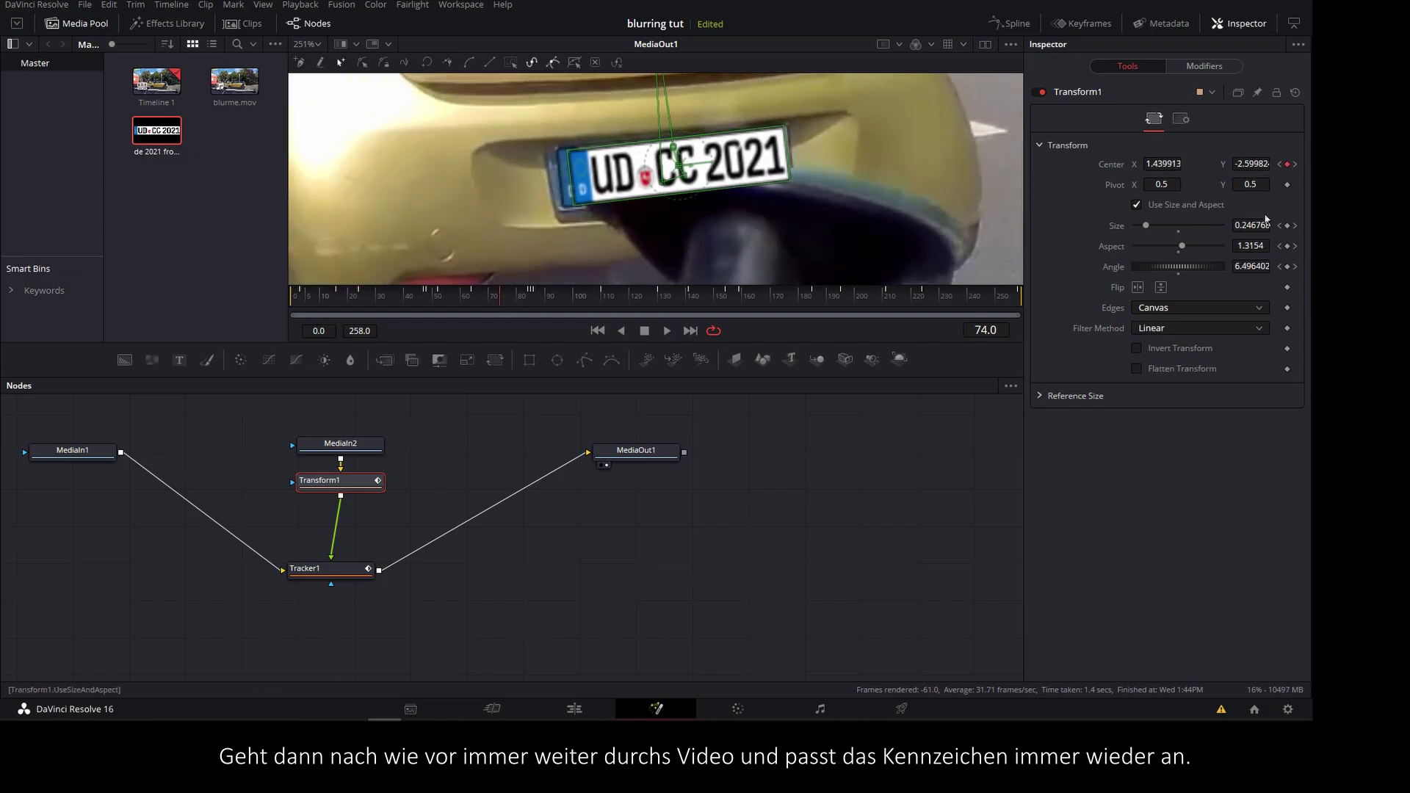
{"action": "left_click_drag", "start_coordinate": [1252, 225], "coordinate": [1263, 226]}
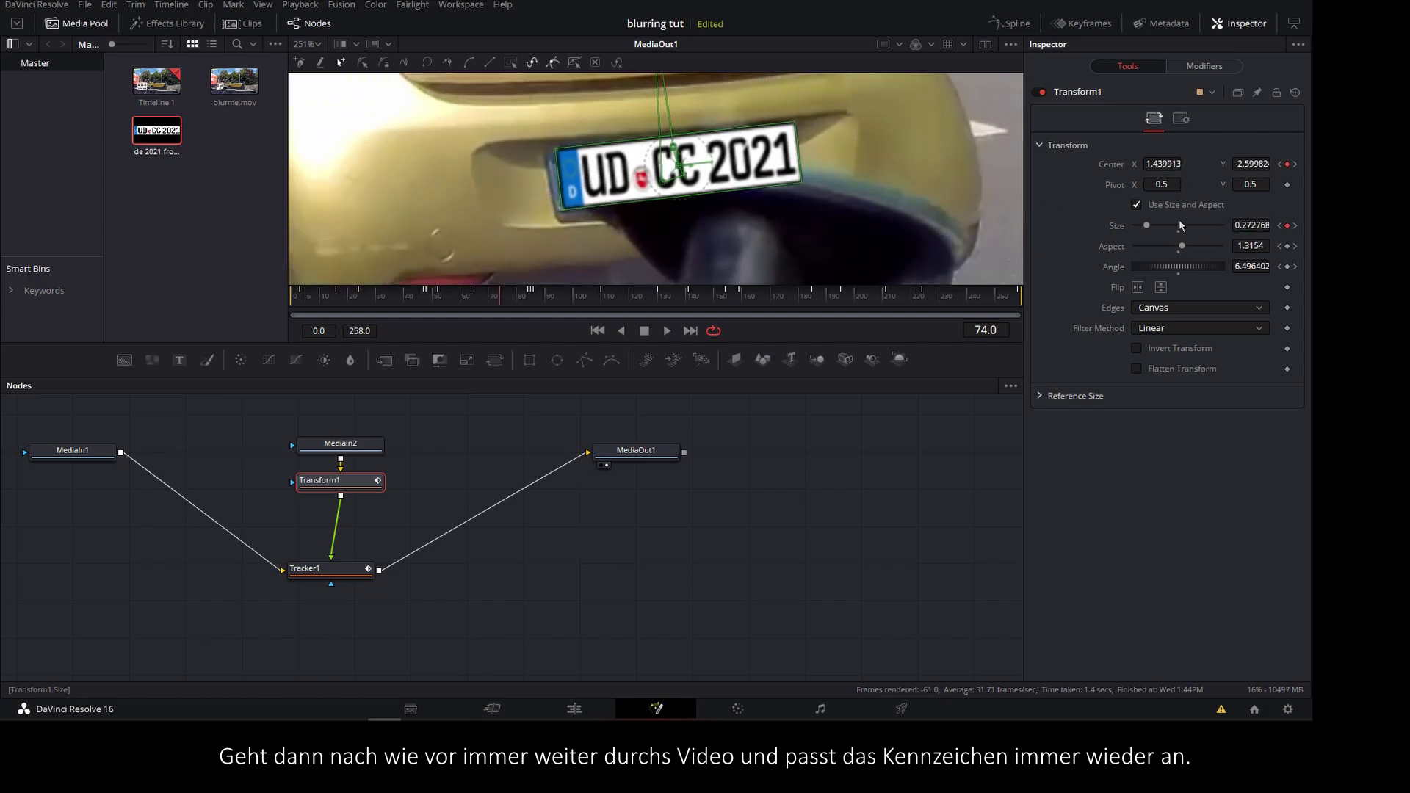
{"action": "left_click_drag", "start_coordinate": [1252, 266], "coordinate": [1241, 266]}
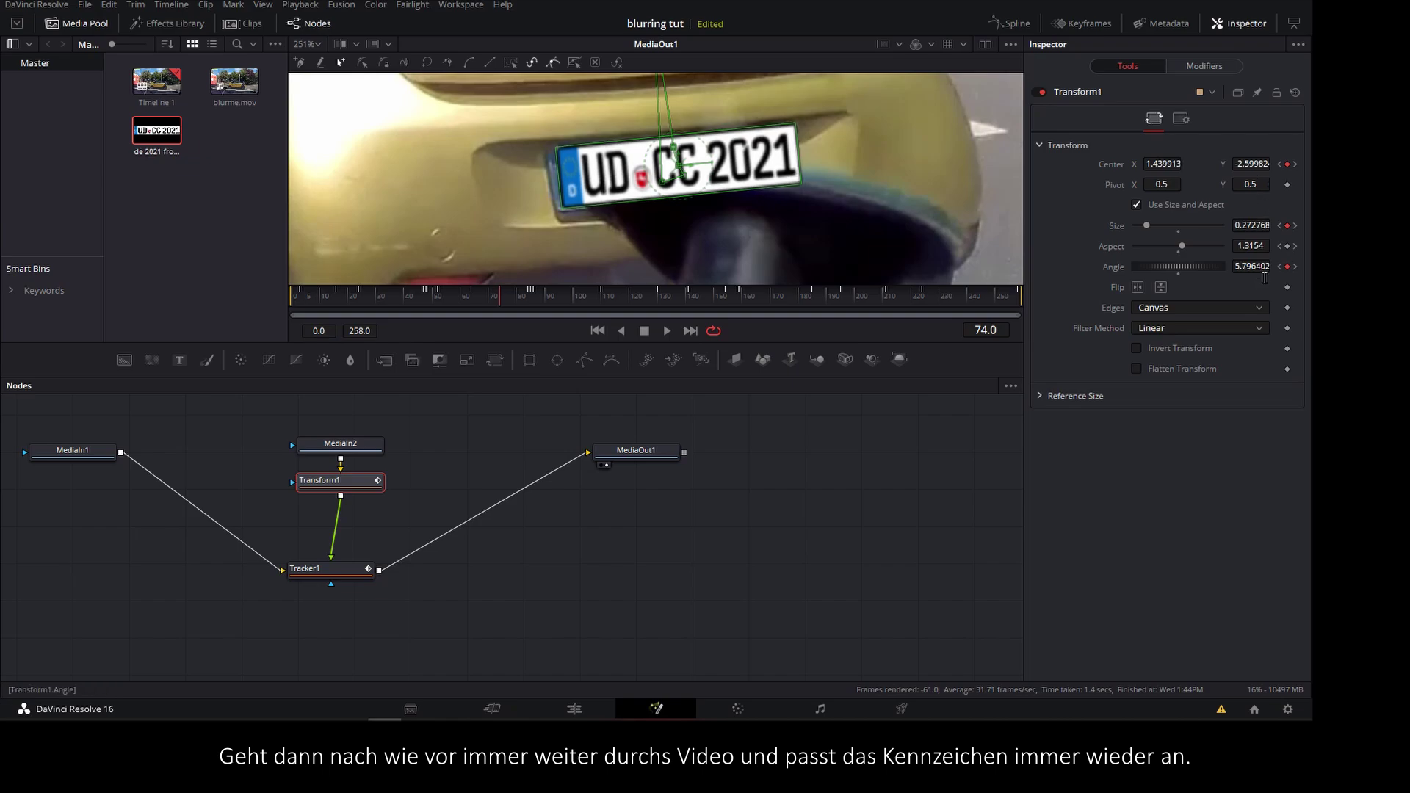
{"action": "left_click_drag", "start_coordinate": [1162, 157], "coordinate": [1158, 157]}
{"action": "left_click_drag", "start_coordinate": [1254, 172], "coordinate": [1247, 172]}
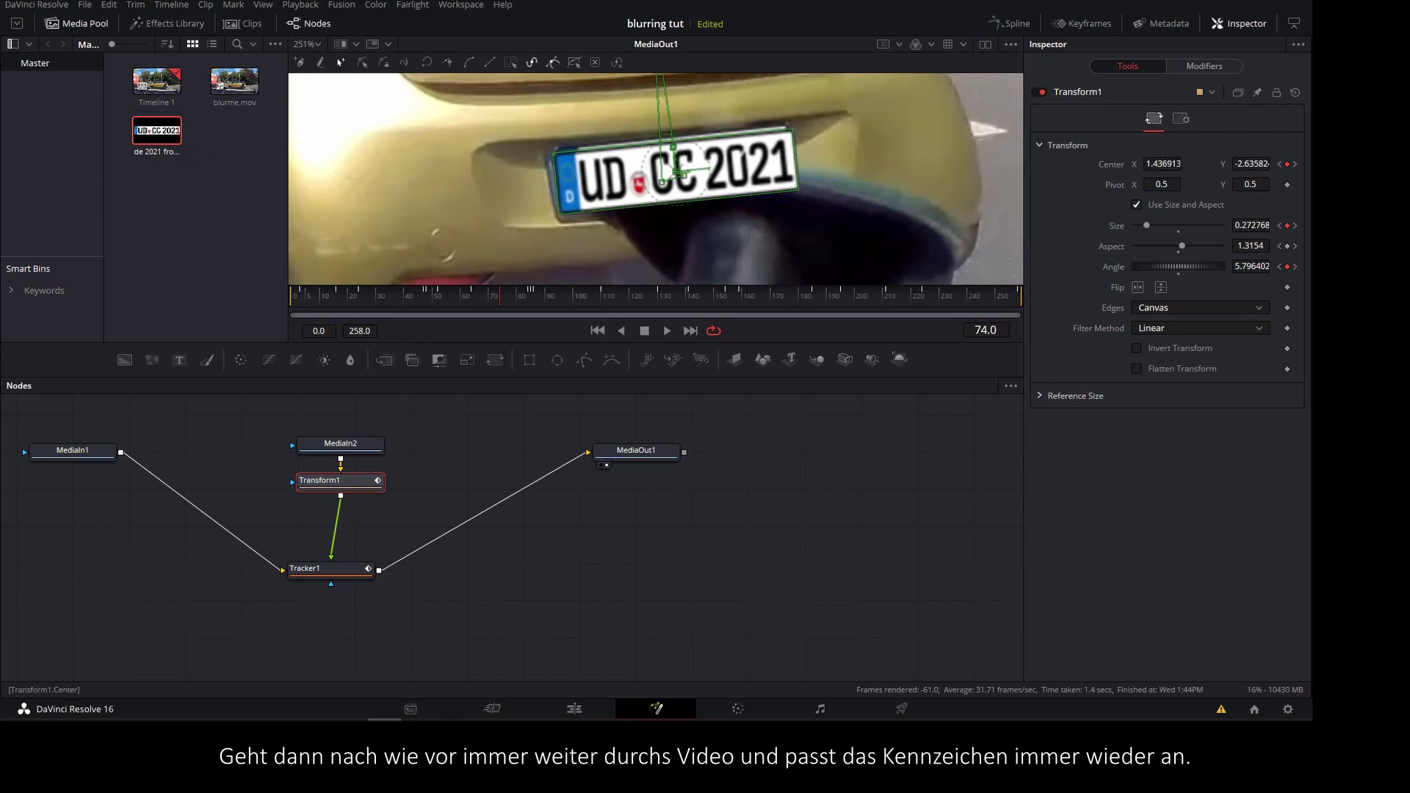
{"action": "mouse_move", "coordinate": [493, 306]}
{"action": "left_mouse_down"}
{"action": "mouse_move", "coordinate": [534, 298]}
{"action": "mouse_move", "coordinate": [485, 316]}
{"action": "left_mouse_up"}
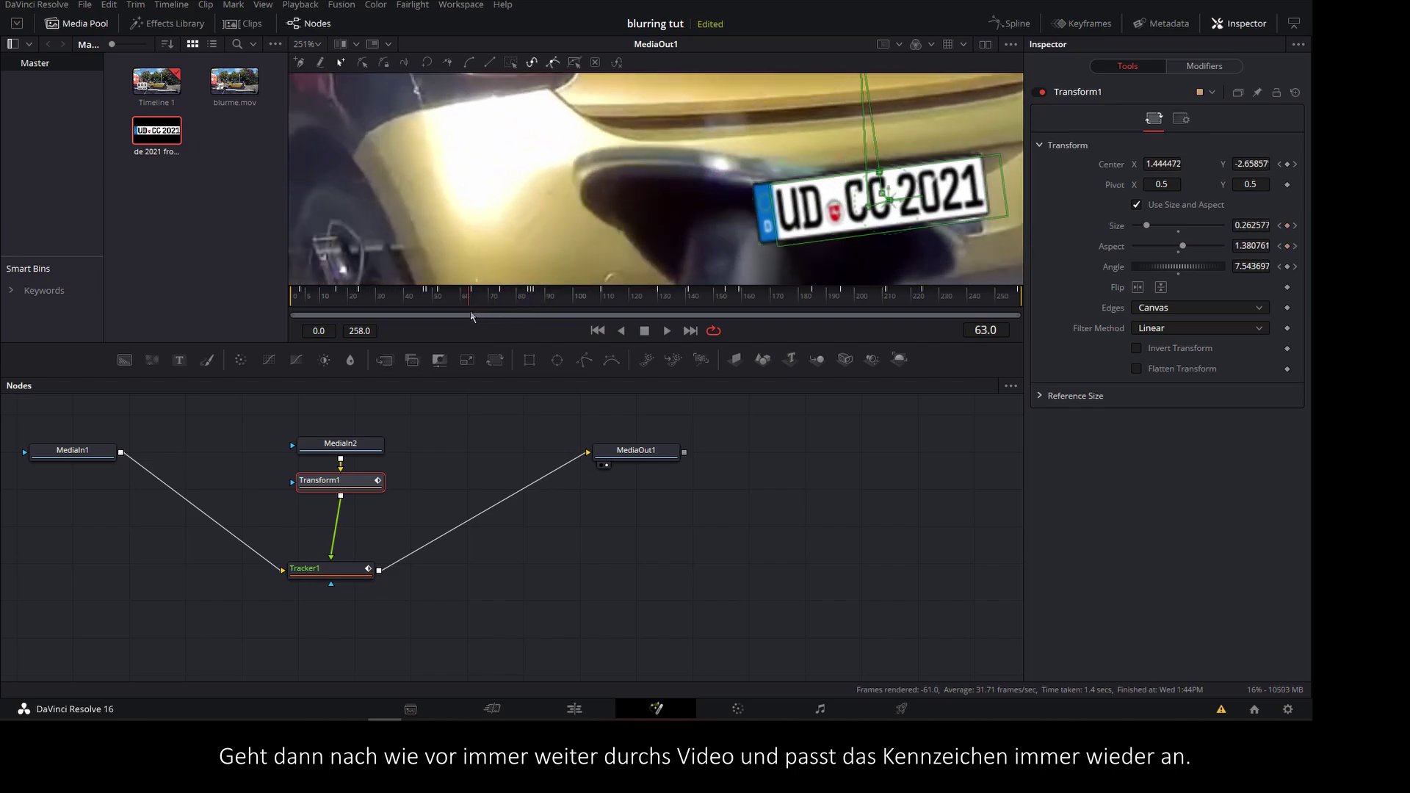
{"action": "left_click_drag", "start_coordinate": [486, 316], "coordinate": [386, 299]}
Step: Refit the replacement plate at this frame: lower aspect, ease tilt, slightly enlarge, narrow proportions
{"action": "scroll", "coordinate": [441, 177], "scroll_direction": "down", "scroll_amount": 1}
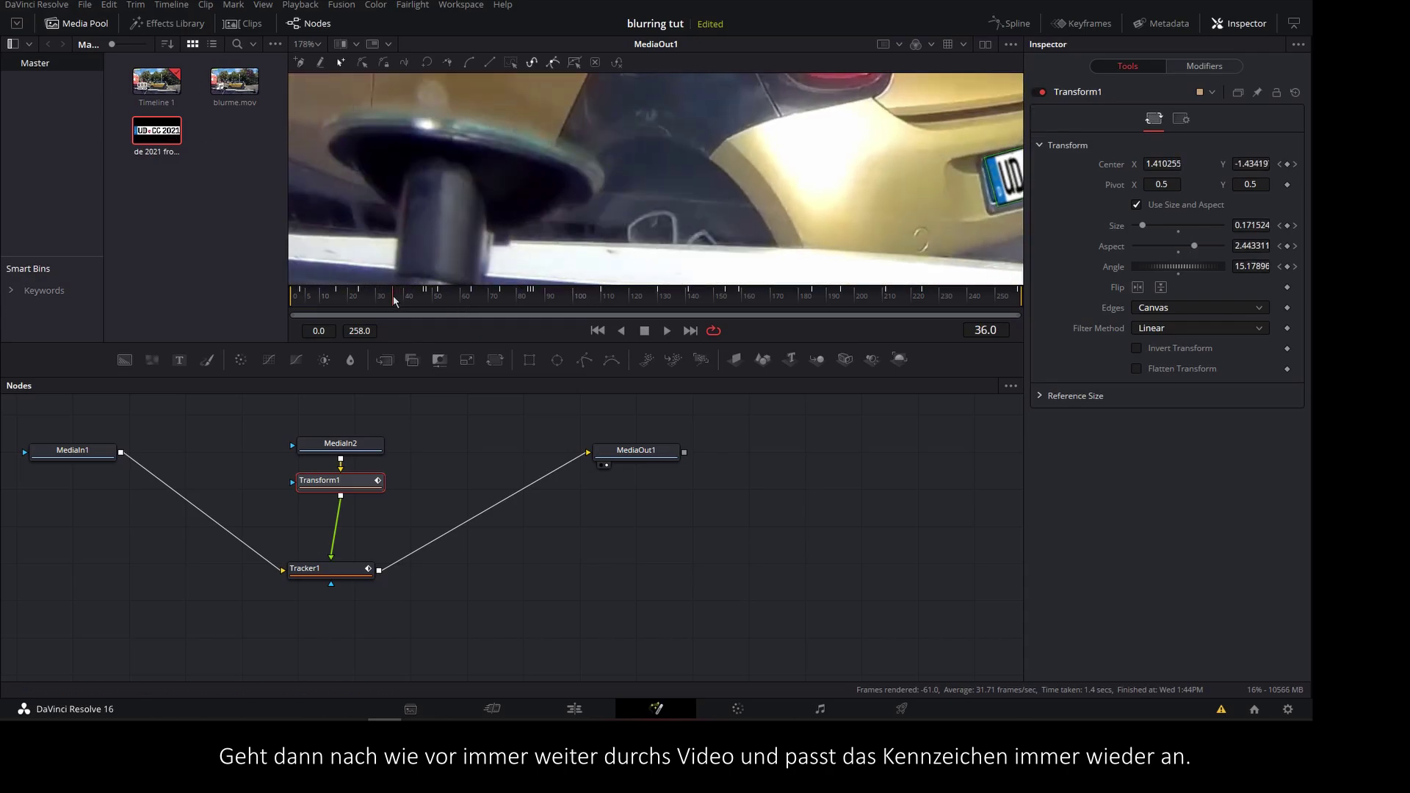
{"action": "scroll", "coordinate": [735, 183], "scroll_direction": "up", "scroll_amount": 2}
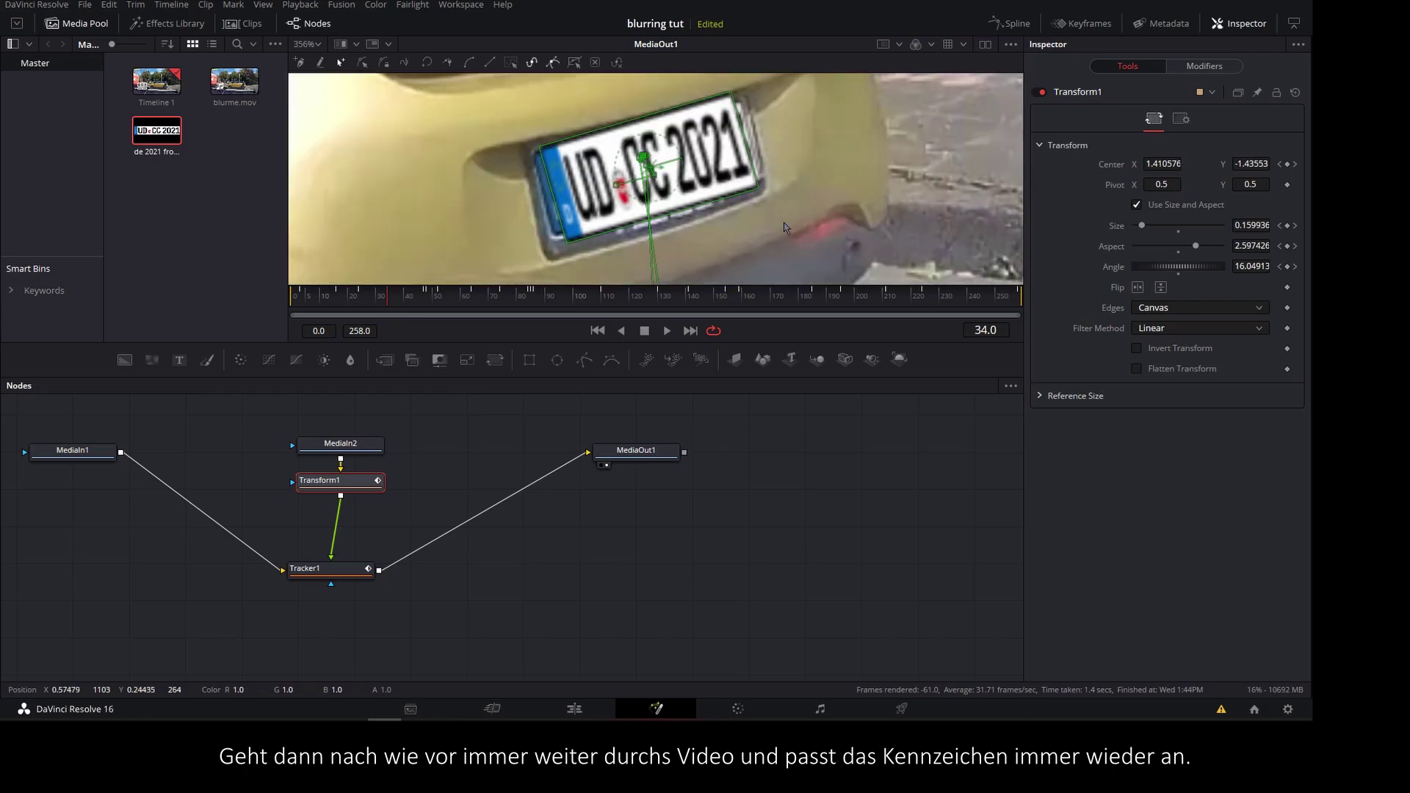
{"action": "mouse_move", "coordinate": [588, 136]}
{"action": "left_mouse_down"}
{"action": "mouse_move", "coordinate": [594, 144]}
{"action": "mouse_move", "coordinate": [534, 152]}
{"action": "left_mouse_up"}
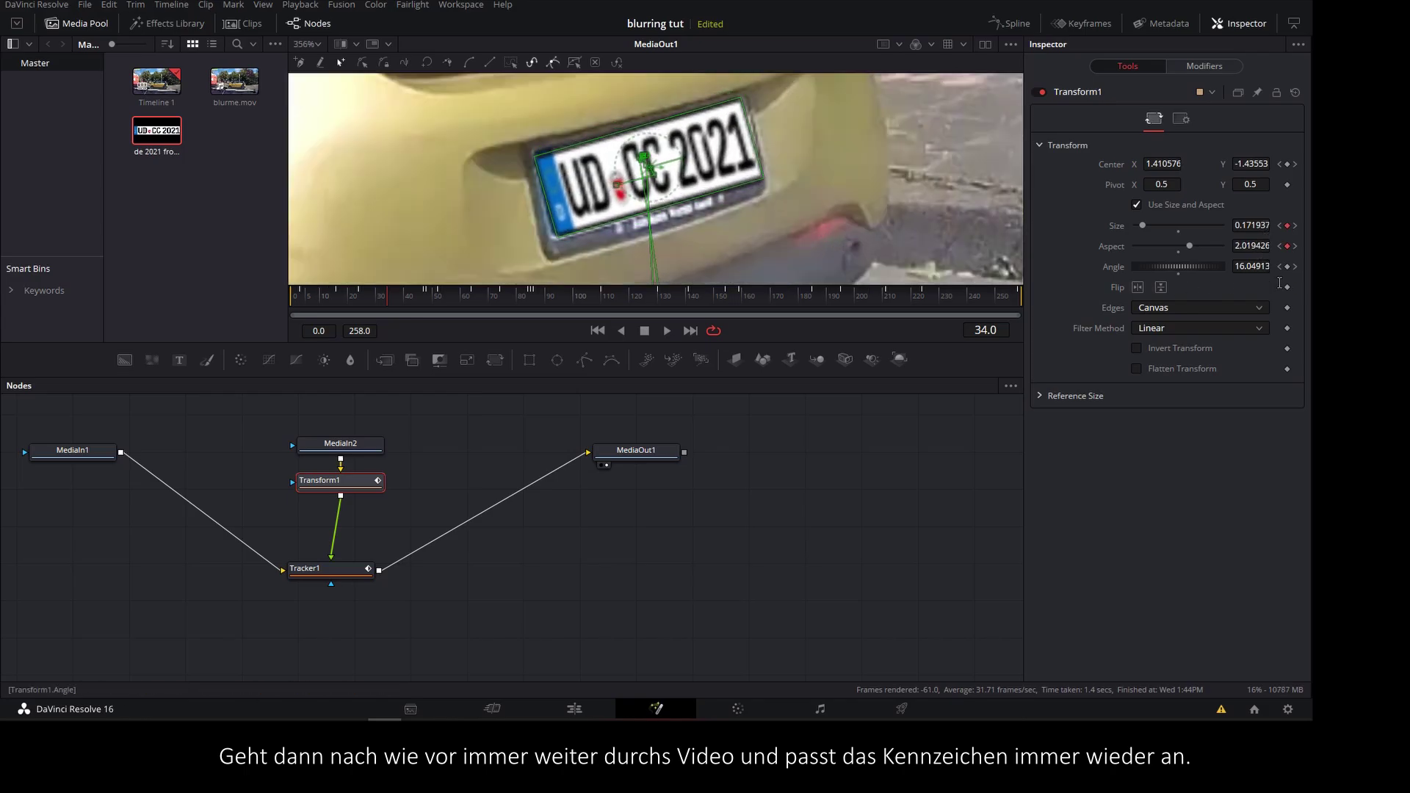
{"action": "left_click_drag", "start_coordinate": [1252, 266], "coordinate": [1263, 277]}
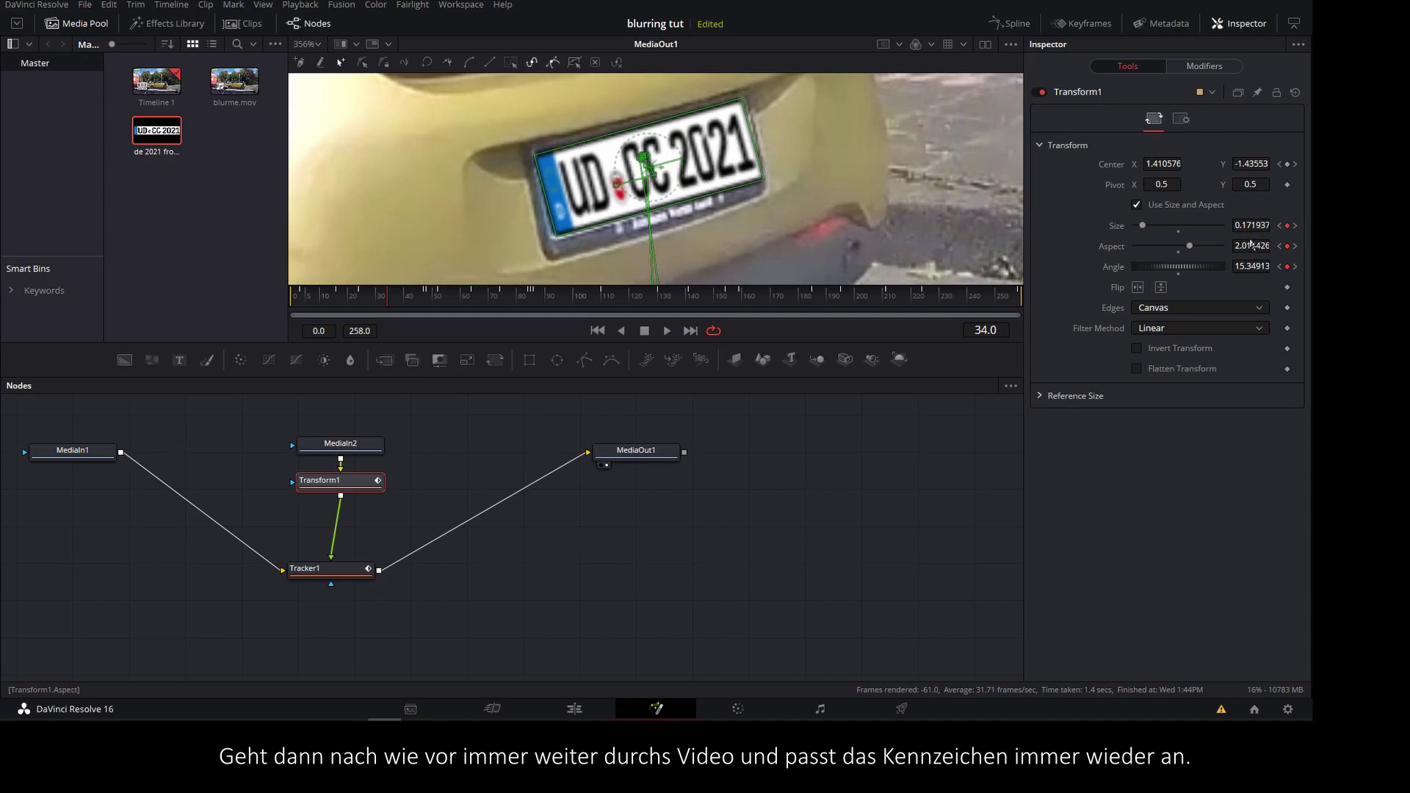
{"action": "left_click_drag", "start_coordinate": [541, 156], "coordinate": [540, 155]}
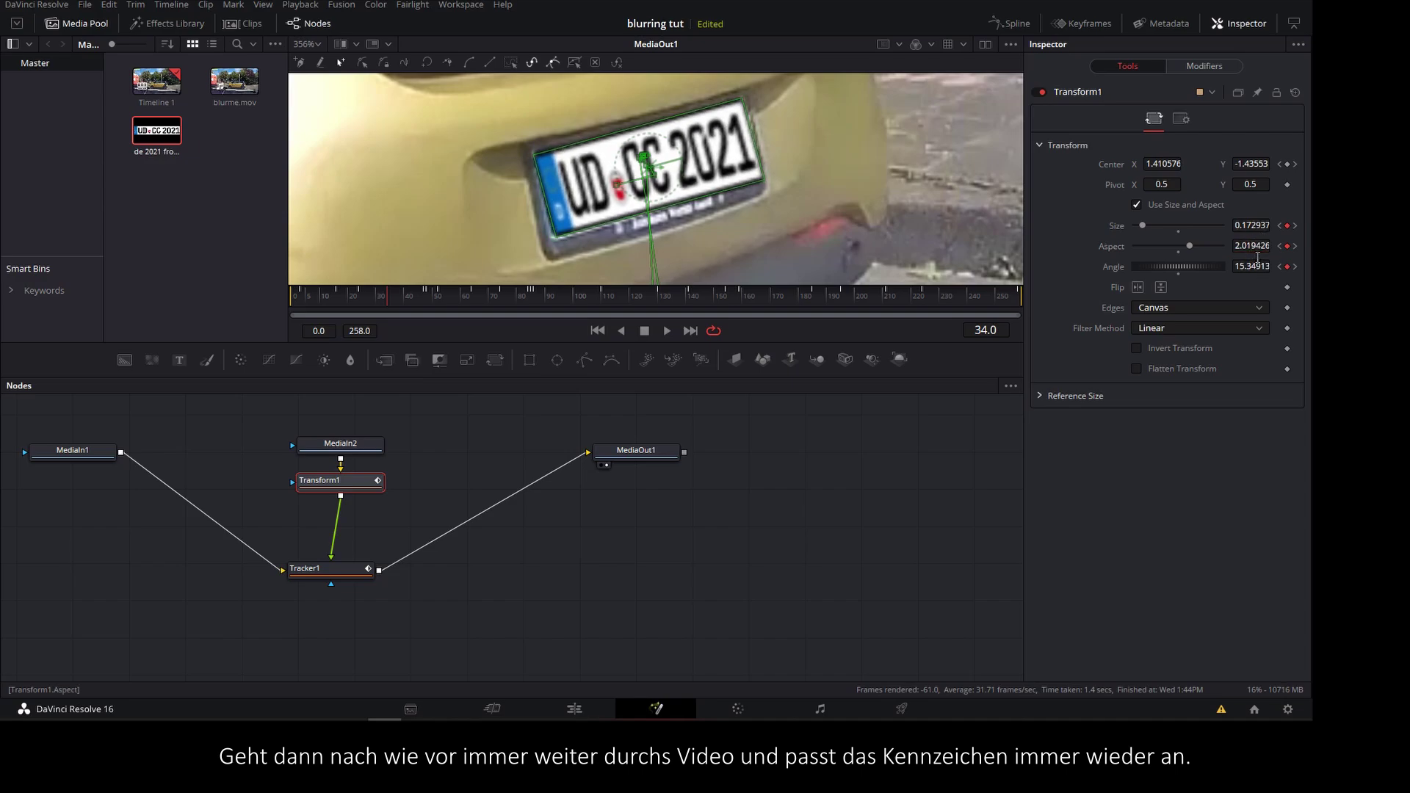
{"action": "left_click_drag", "start_coordinate": [1258, 252], "coordinate": [1248, 254]}
Step: At frame 105, refit the plate to Size 0.195270, Center X 1.405354, then hide overlays
{"action": "left_click_drag", "start_coordinate": [358, 299], "coordinate": [412, 298]}
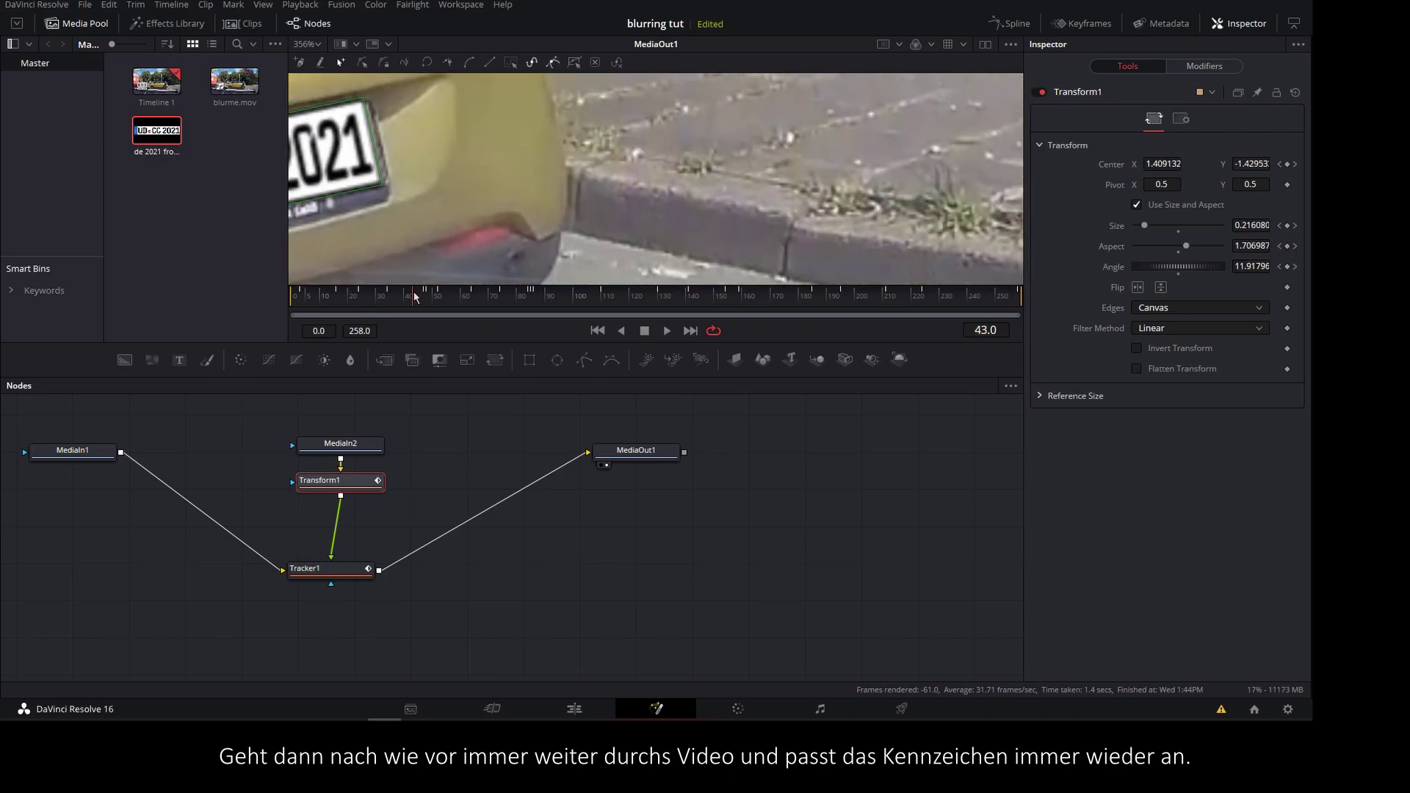
{"action": "scroll", "coordinate": [523, 208], "scroll_direction": "down", "scroll_amount": 2}
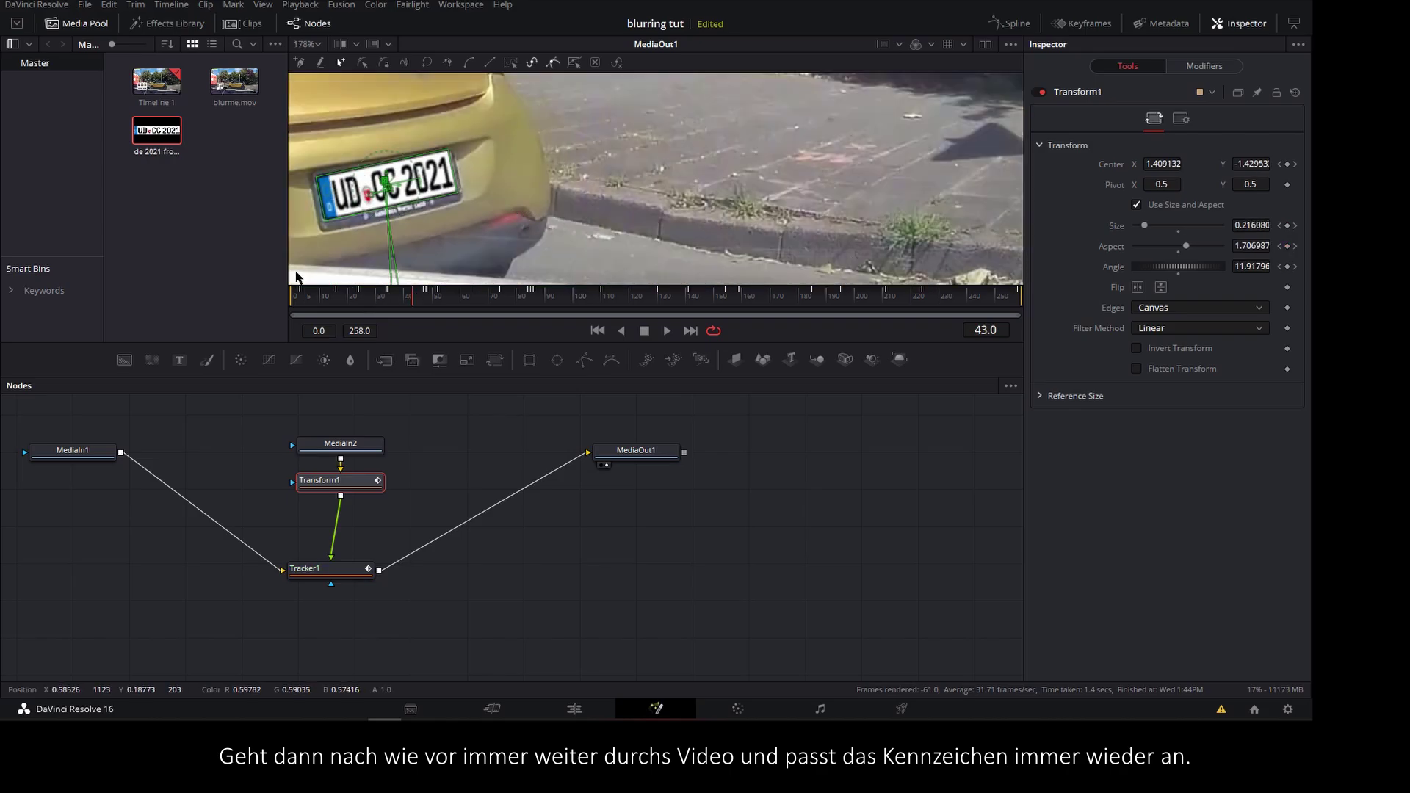
{"action": "left_click_drag", "start_coordinate": [411, 298], "coordinate": [321, 298]}
{"action": "scroll", "coordinate": [586, 272], "scroll_direction": "down", "scroll_amount": 3}
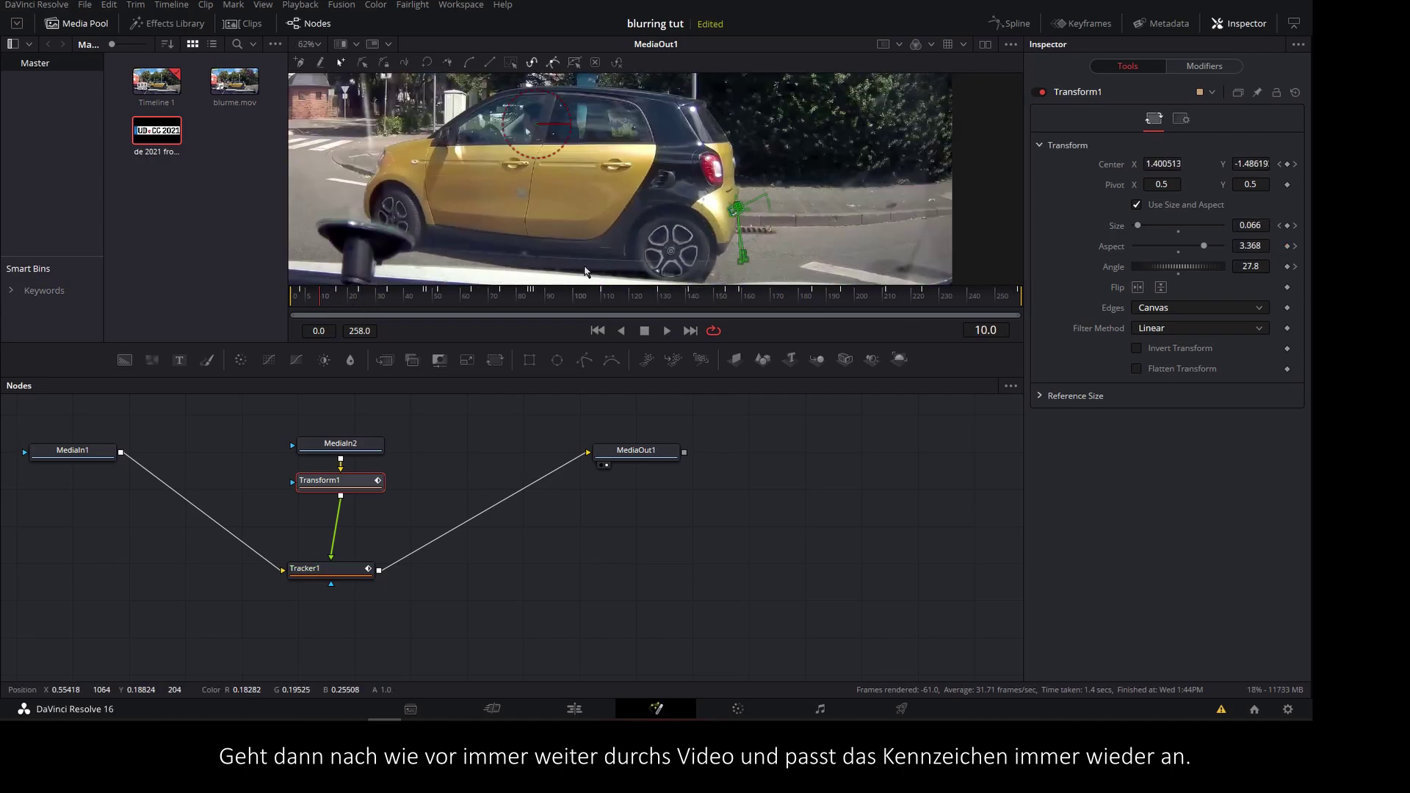
{"action": "left_click_drag", "start_coordinate": [487, 299], "coordinate": [586, 300]}
{"action": "scroll", "coordinate": [587, 217], "scroll_direction": "up", "scroll_amount": 2}
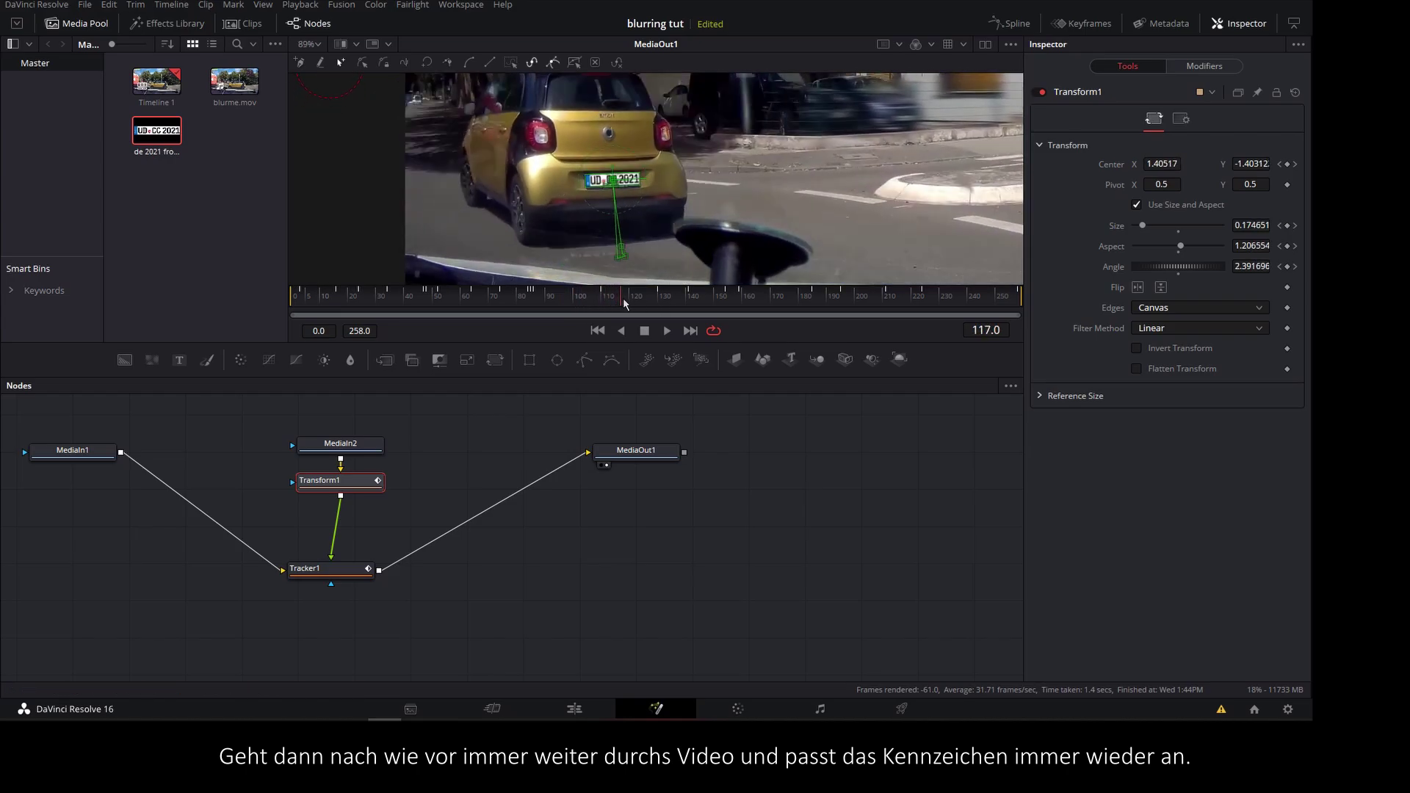
{"action": "scroll", "coordinate": [610, 205], "scroll_direction": "up", "scroll_amount": 5}
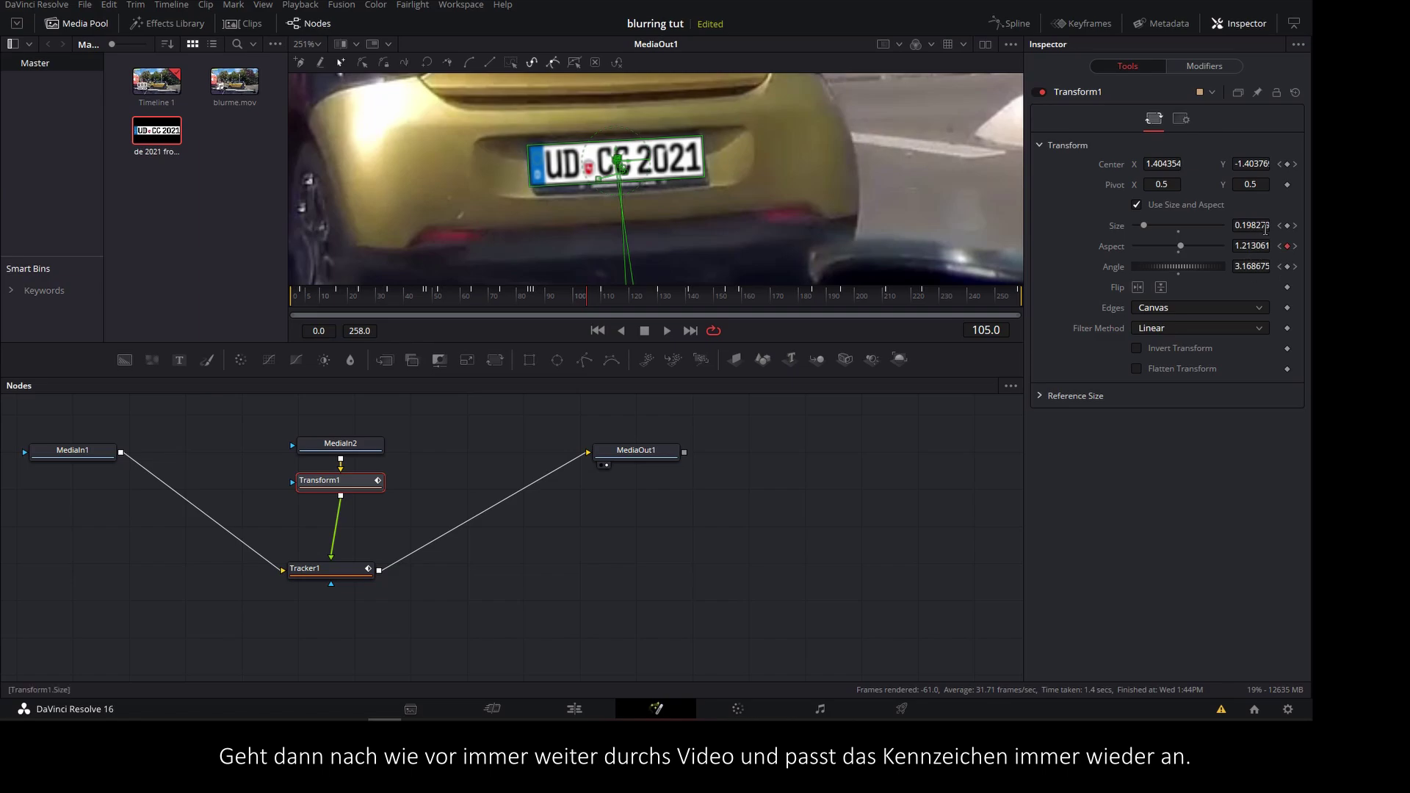
{"action": "left_click_drag", "start_coordinate": [1265, 229], "coordinate": [1257, 229]}
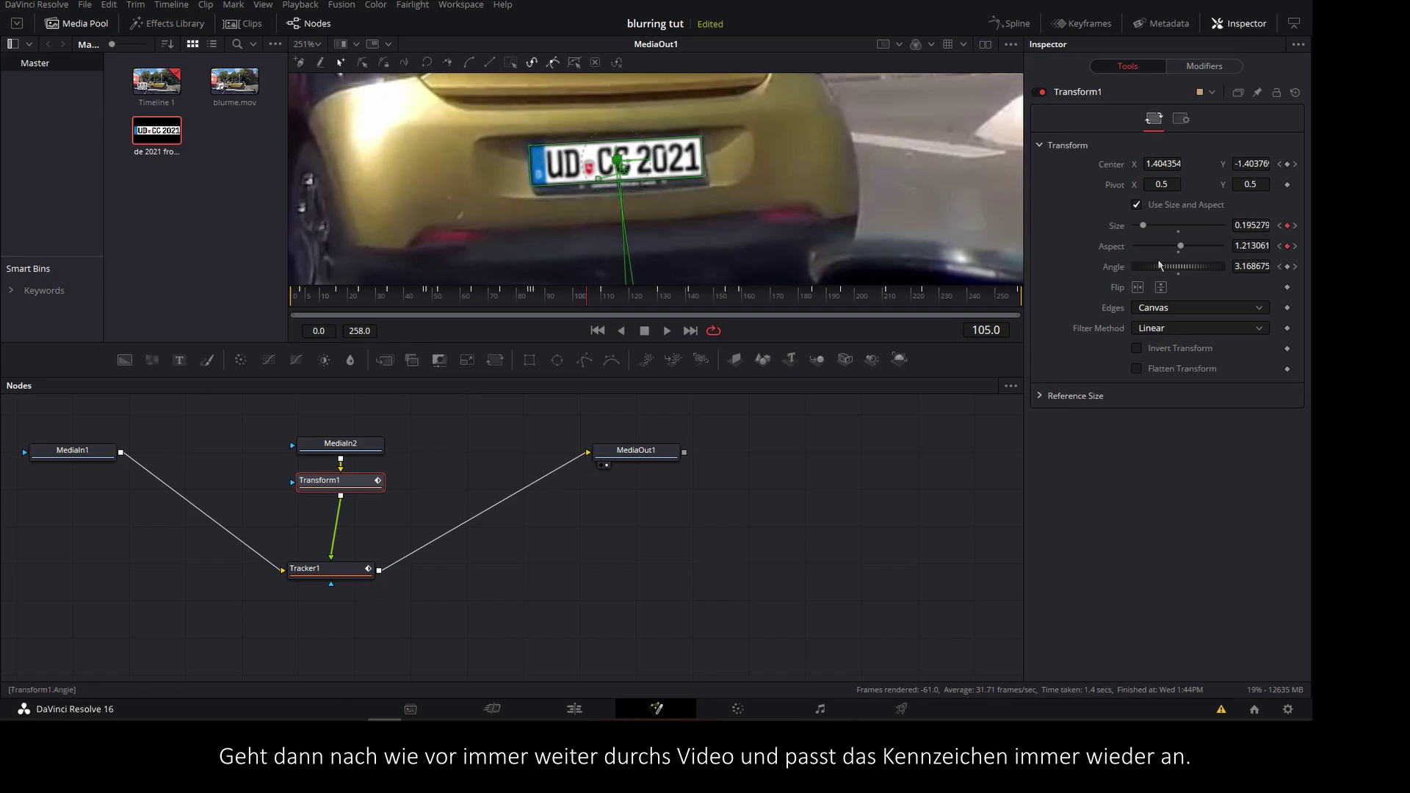
{"action": "left_click_drag", "start_coordinate": [1172, 166], "coordinate": [1176, 166]}
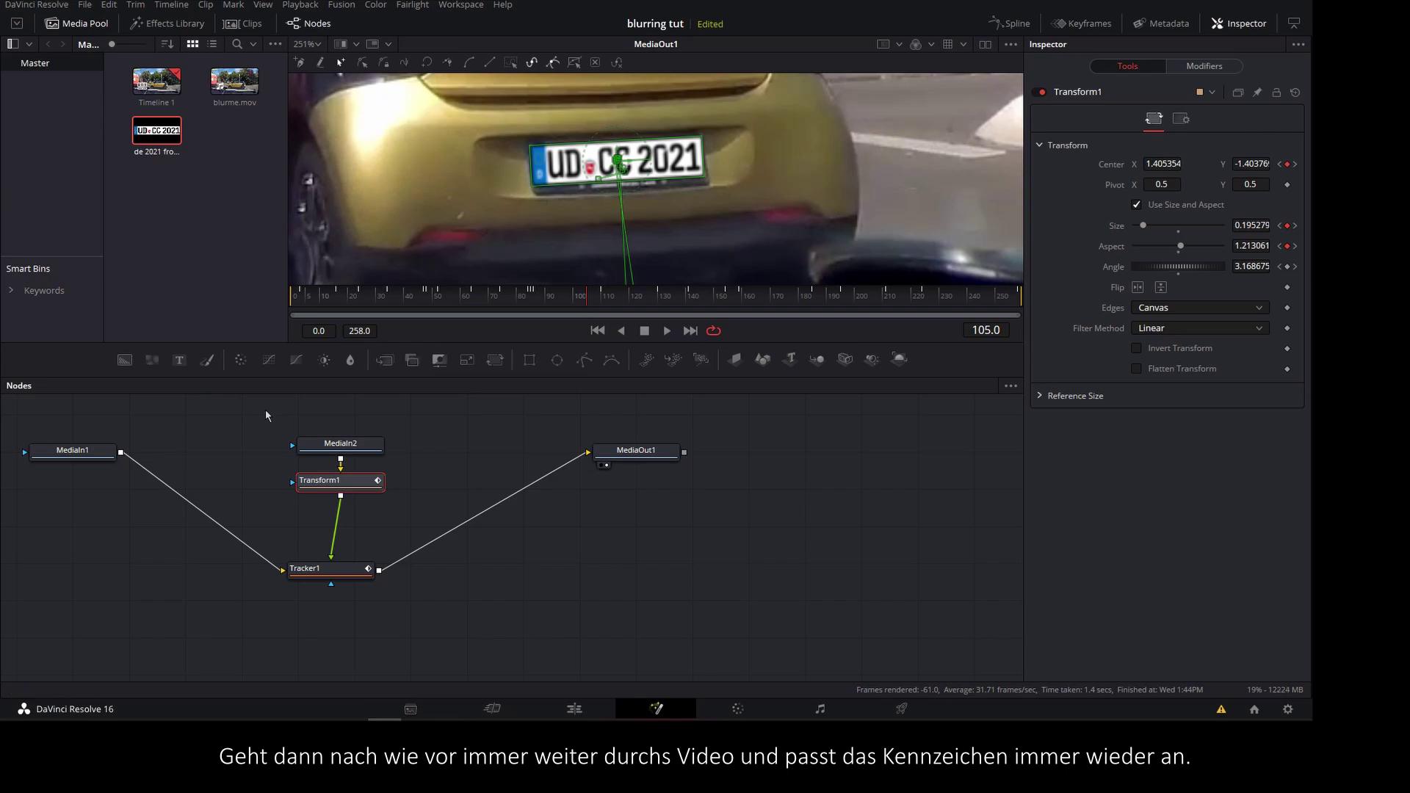
{"action": "left_click", "coordinate": [340, 443]}
Step: Play and scrub the clip from about frame 175 to 219 to review the plate replacement
{"action": "left_click_drag", "start_coordinate": [592, 302], "coordinate": [625, 312]}
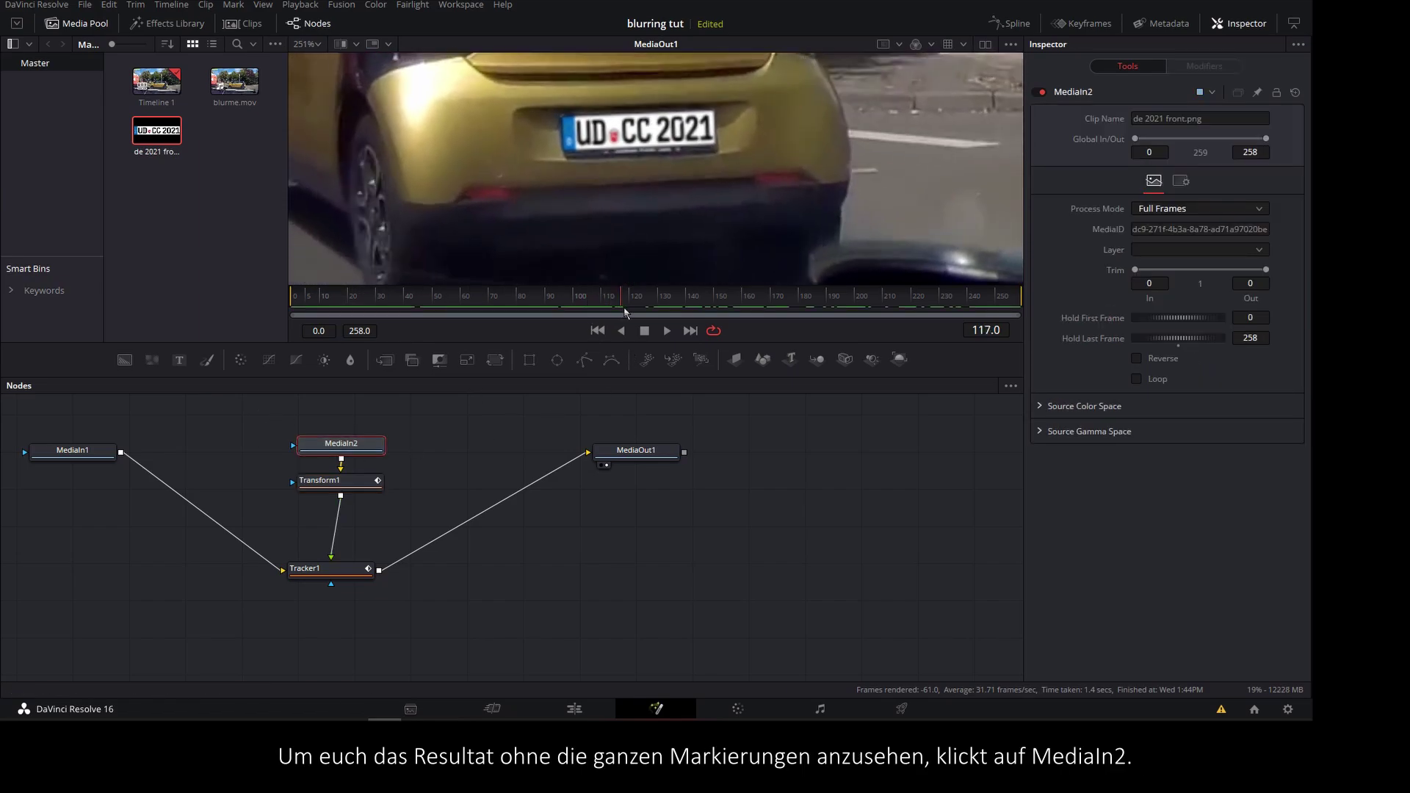
{"action": "key", "text": "space"}
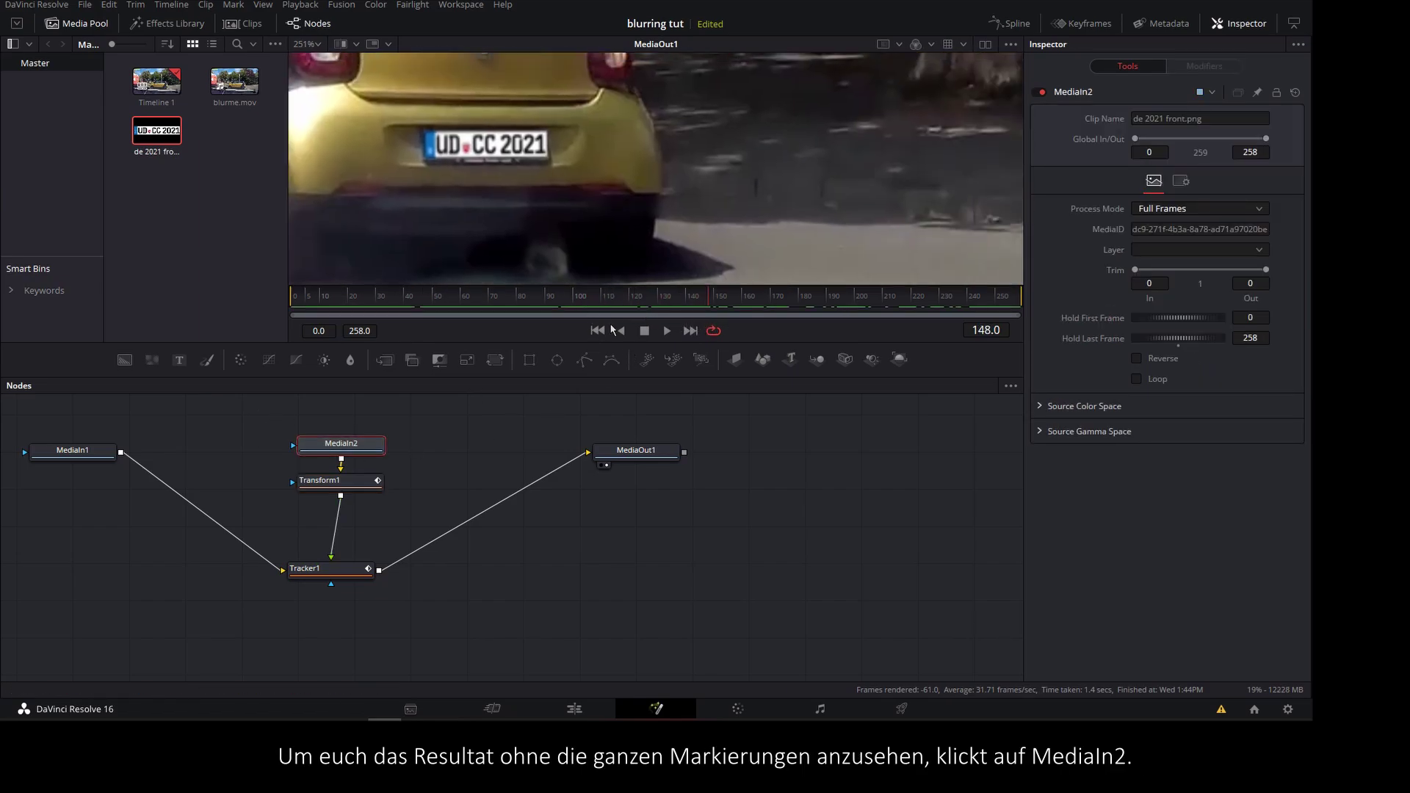
{"action": "left_click", "coordinate": [783, 303]}
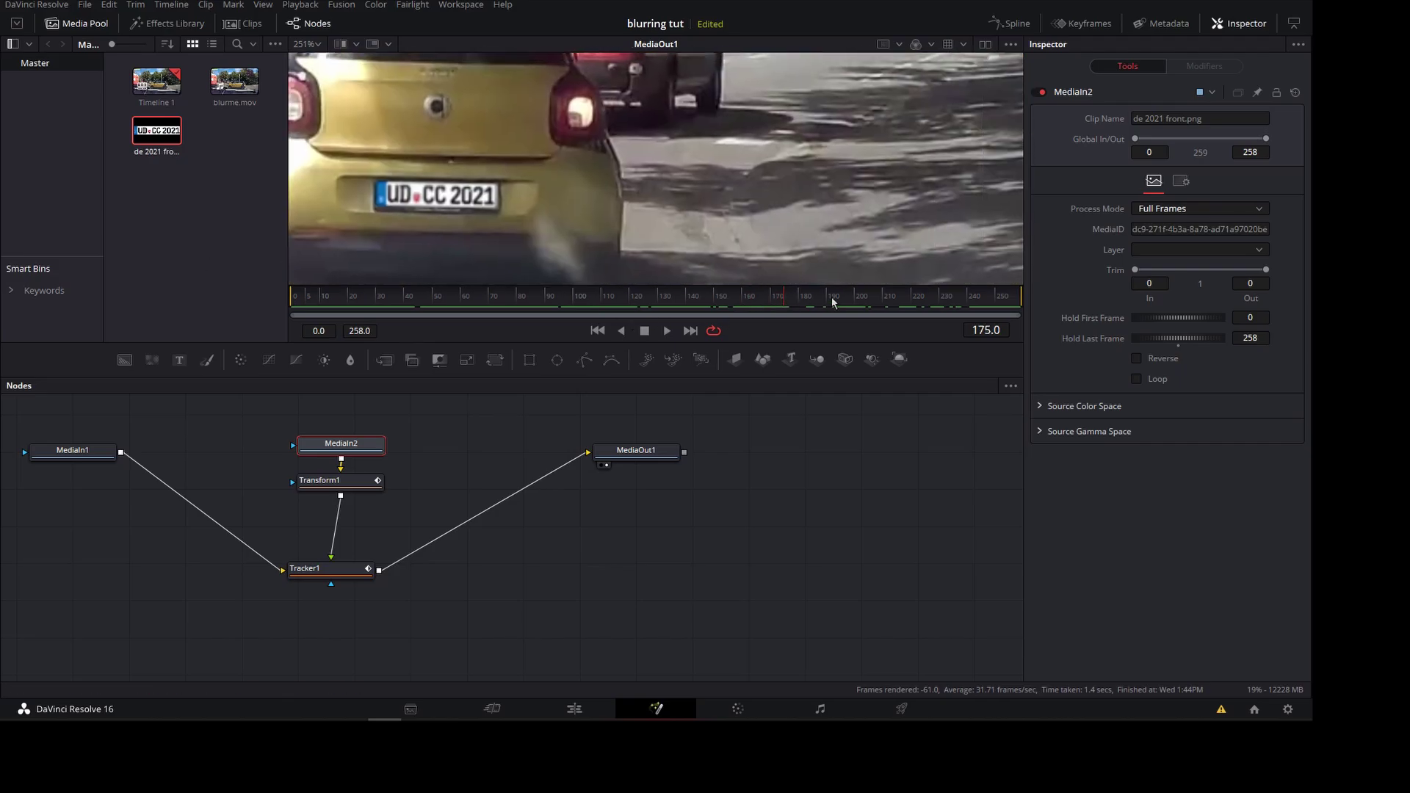
{"action": "left_click_drag", "start_coordinate": [833, 302], "coordinate": [980, 301]}
{"action": "left_click_drag", "start_coordinate": [997, 303], "coordinate": [918, 301]}
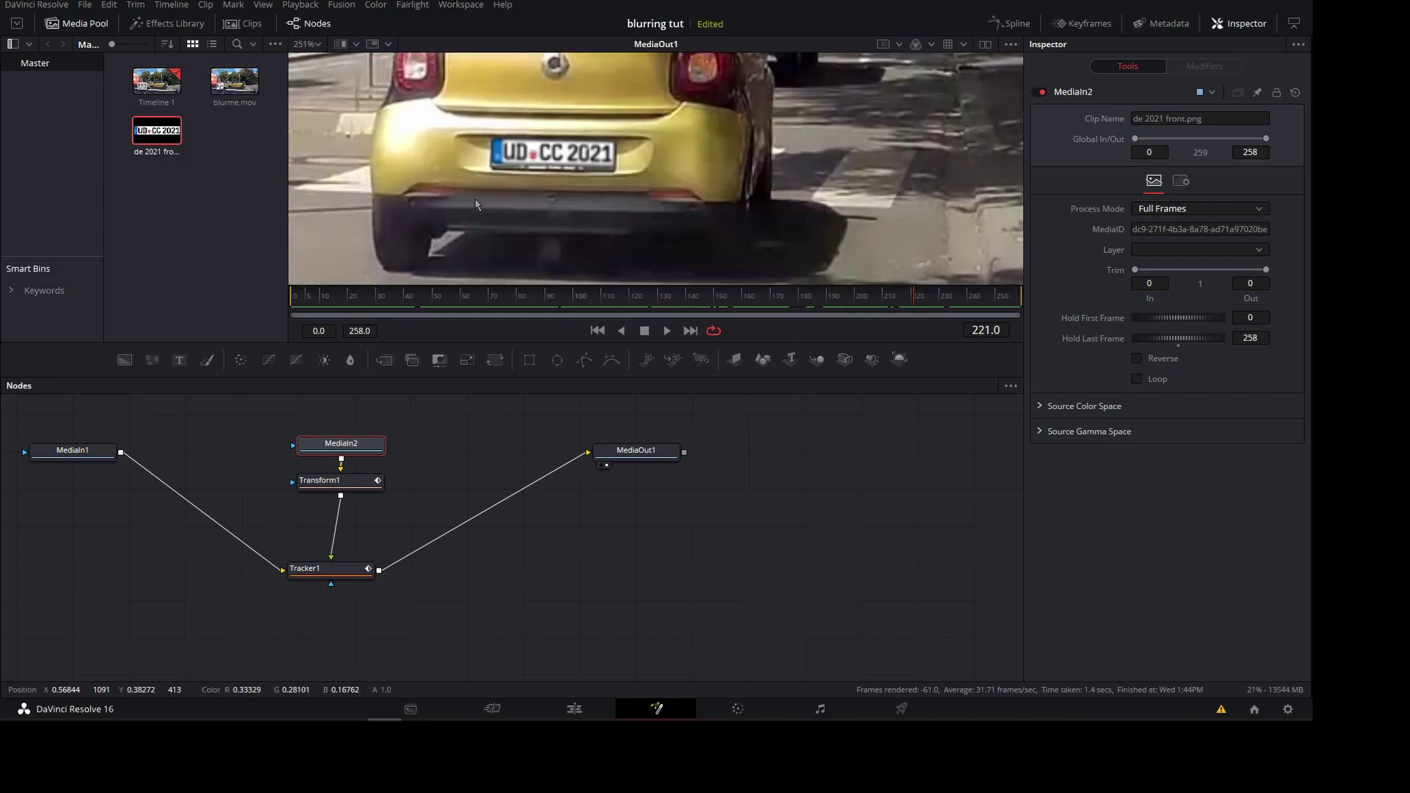
Step: Add a Color Corrector after MediaIn2 with Saturation 0.52 and Gain 0.91
{"action": "key", "text": "shift+space"}
{"action": "type", "text": "cc"}
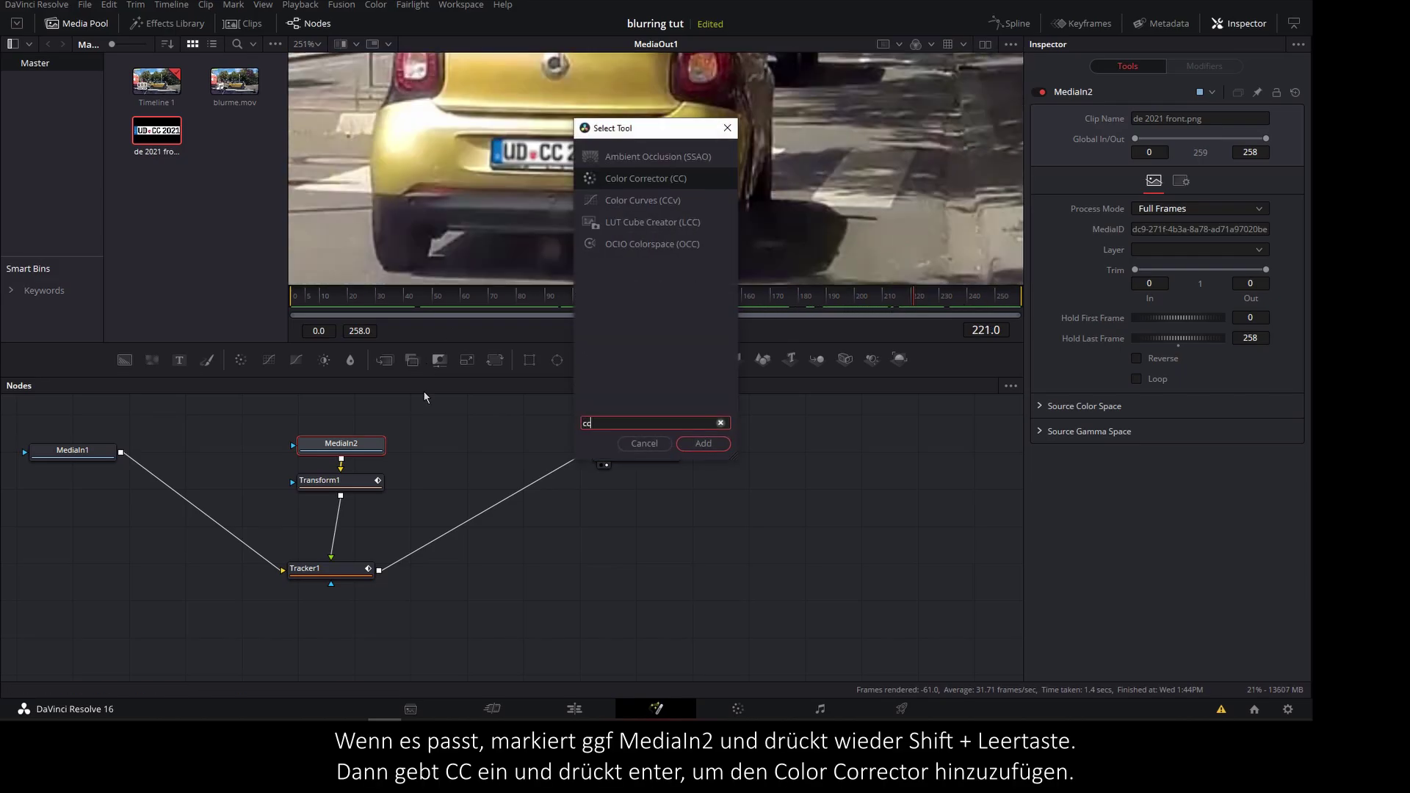
{"action": "key", "text": "Return"}
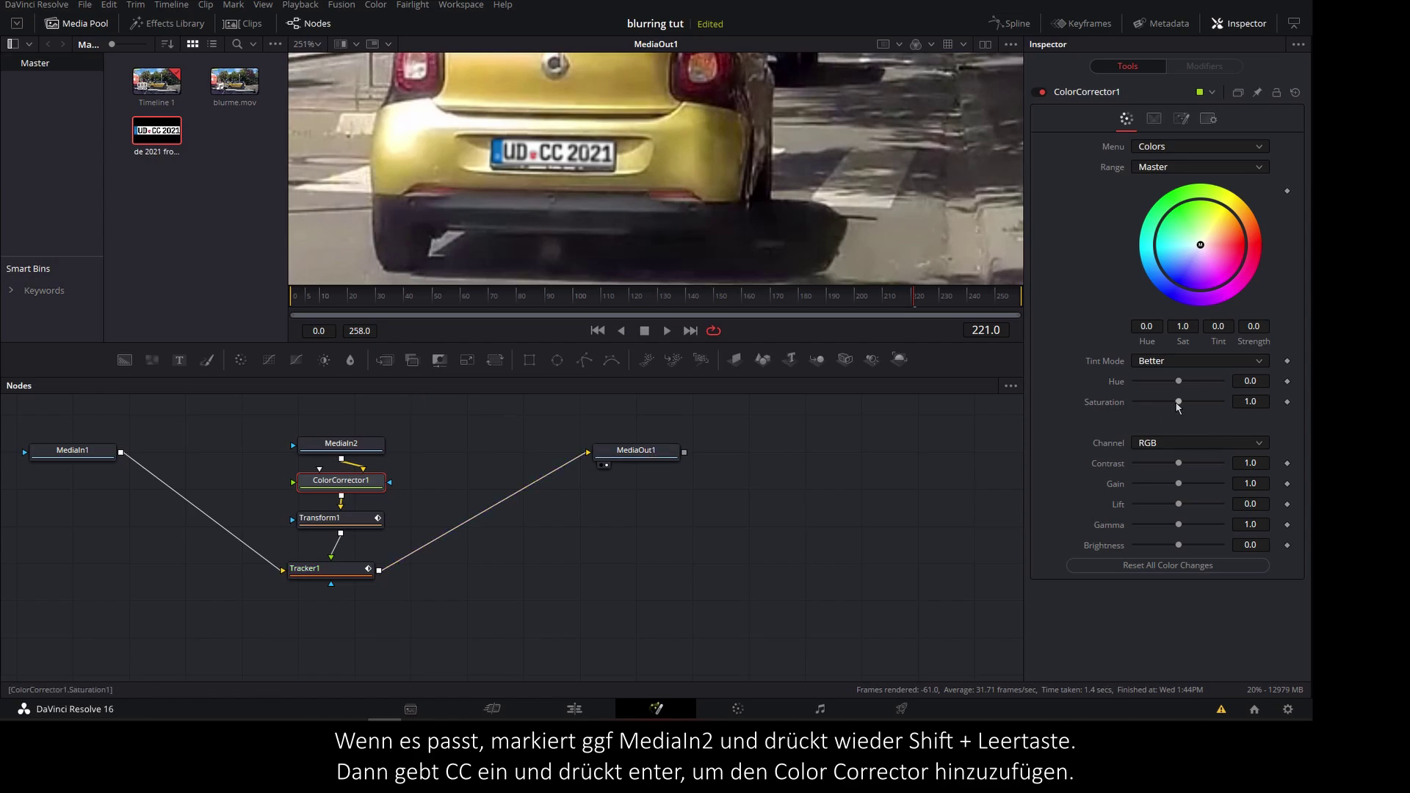
{"action": "left_click_drag", "start_coordinate": [1178, 403], "coordinate": [1158, 403]}
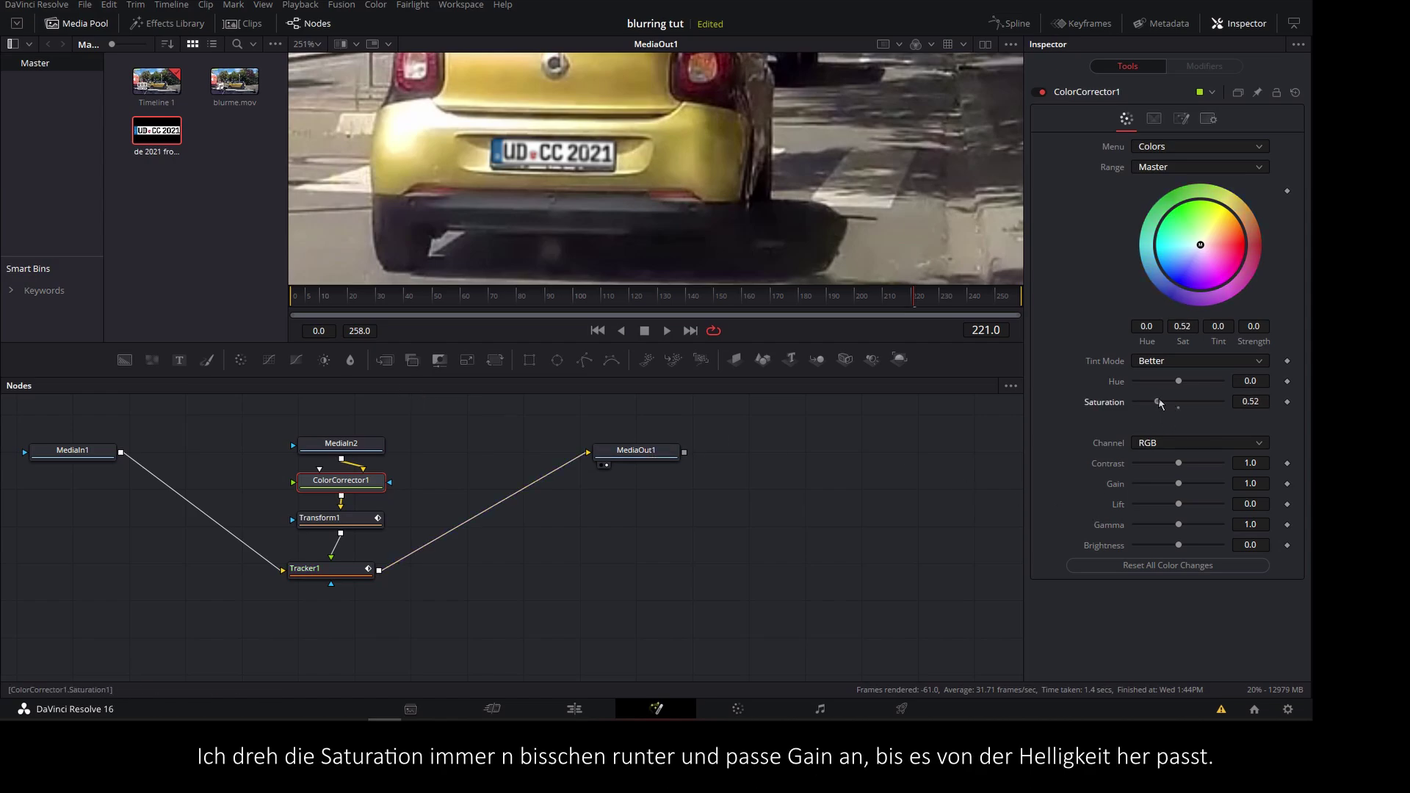
{"action": "left_click_drag", "start_coordinate": [1178, 489], "coordinate": [1176, 485]}
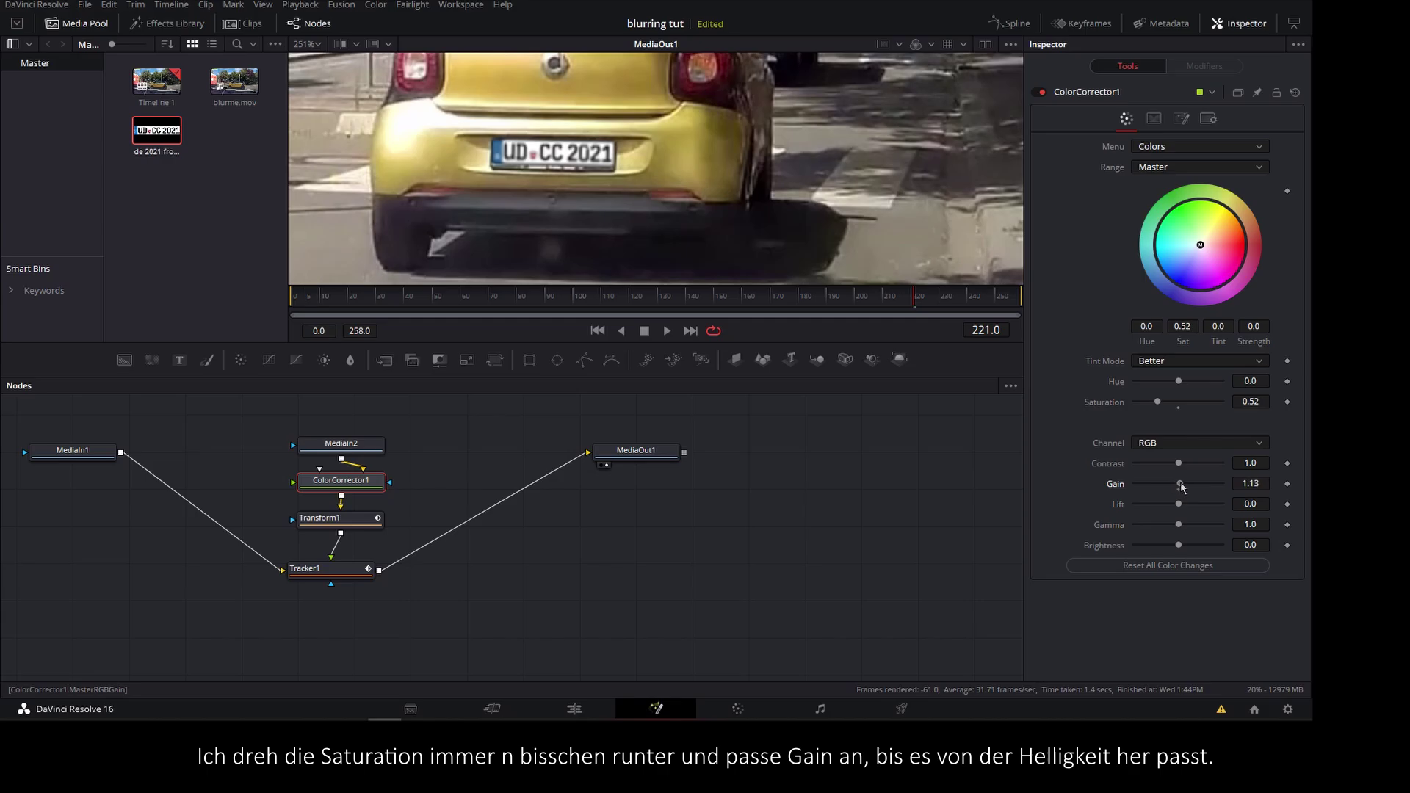
Step: Scrub through the clip and return to frame 127 to judge the plate's colour
{"action": "scroll", "coordinate": [704, 177], "scroll_direction": "down", "scroll_amount": 3}
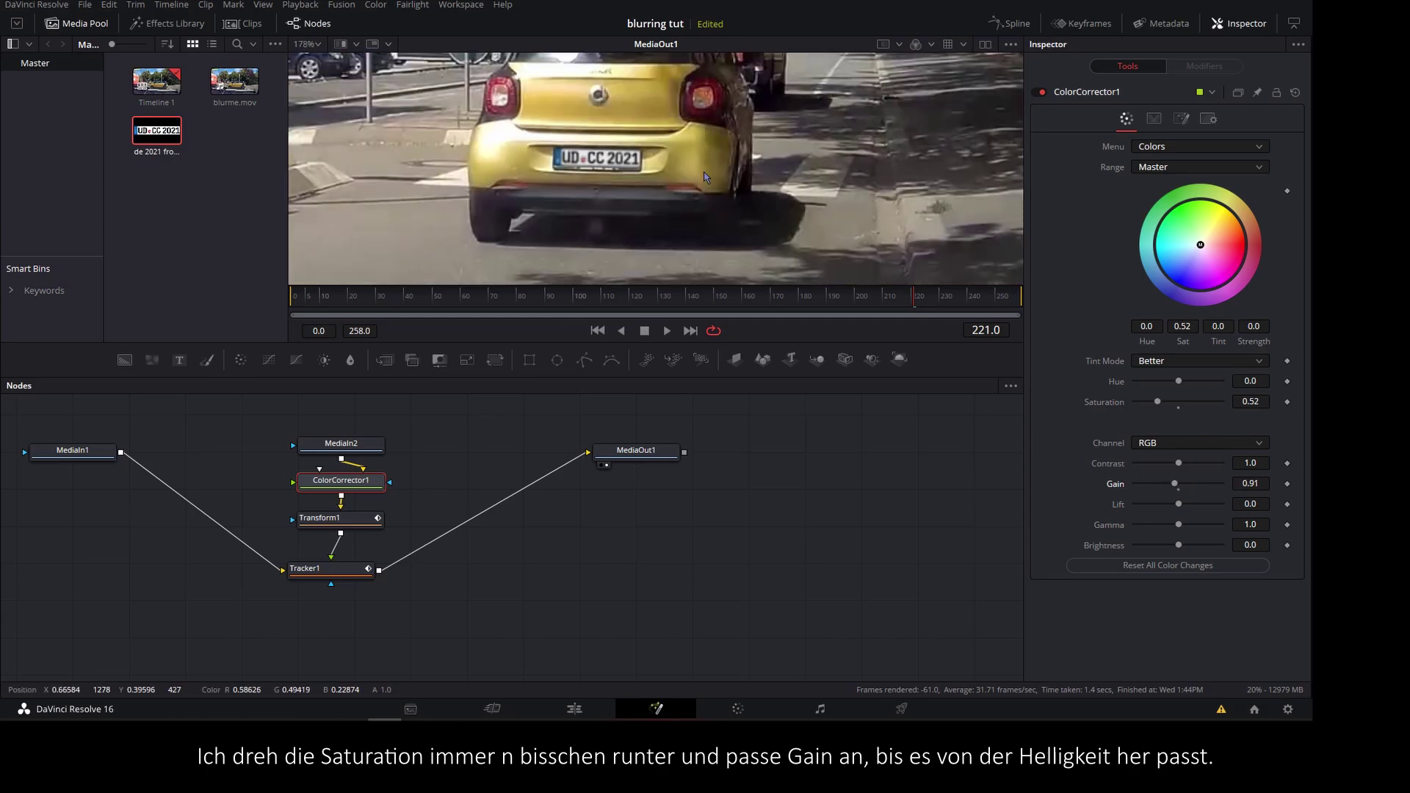
{"action": "scroll", "coordinate": [704, 177], "scroll_direction": "down", "scroll_amount": 2}
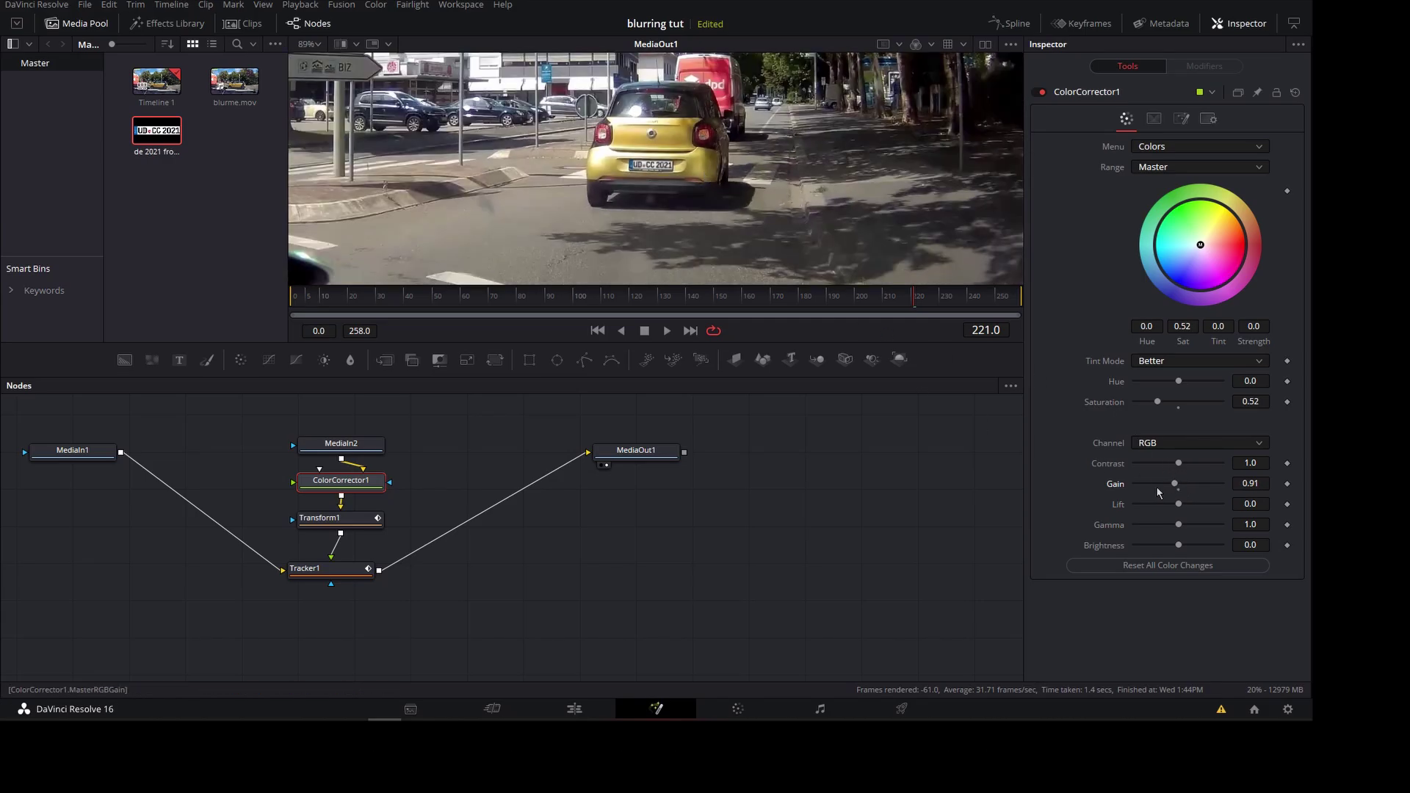
{"action": "mouse_move", "coordinate": [869, 295]}
{"action": "left_mouse_down"}
{"action": "mouse_move", "coordinate": [381, 324]}
{"action": "mouse_move", "coordinate": [878, 323]}
{"action": "mouse_move", "coordinate": [983, 307]}
{"action": "left_mouse_up"}
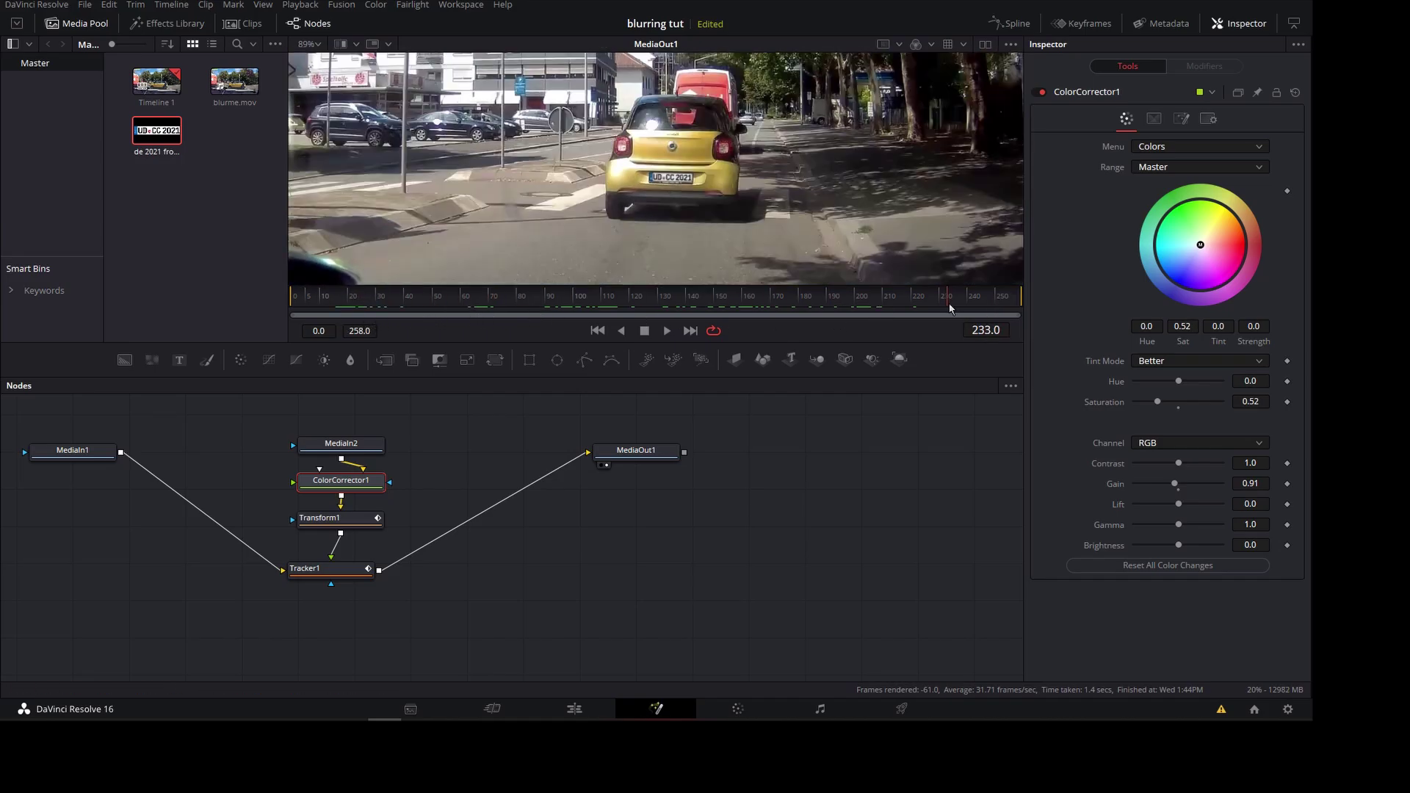
{"action": "left_click_drag", "start_coordinate": [982, 307], "coordinate": [656, 307]}
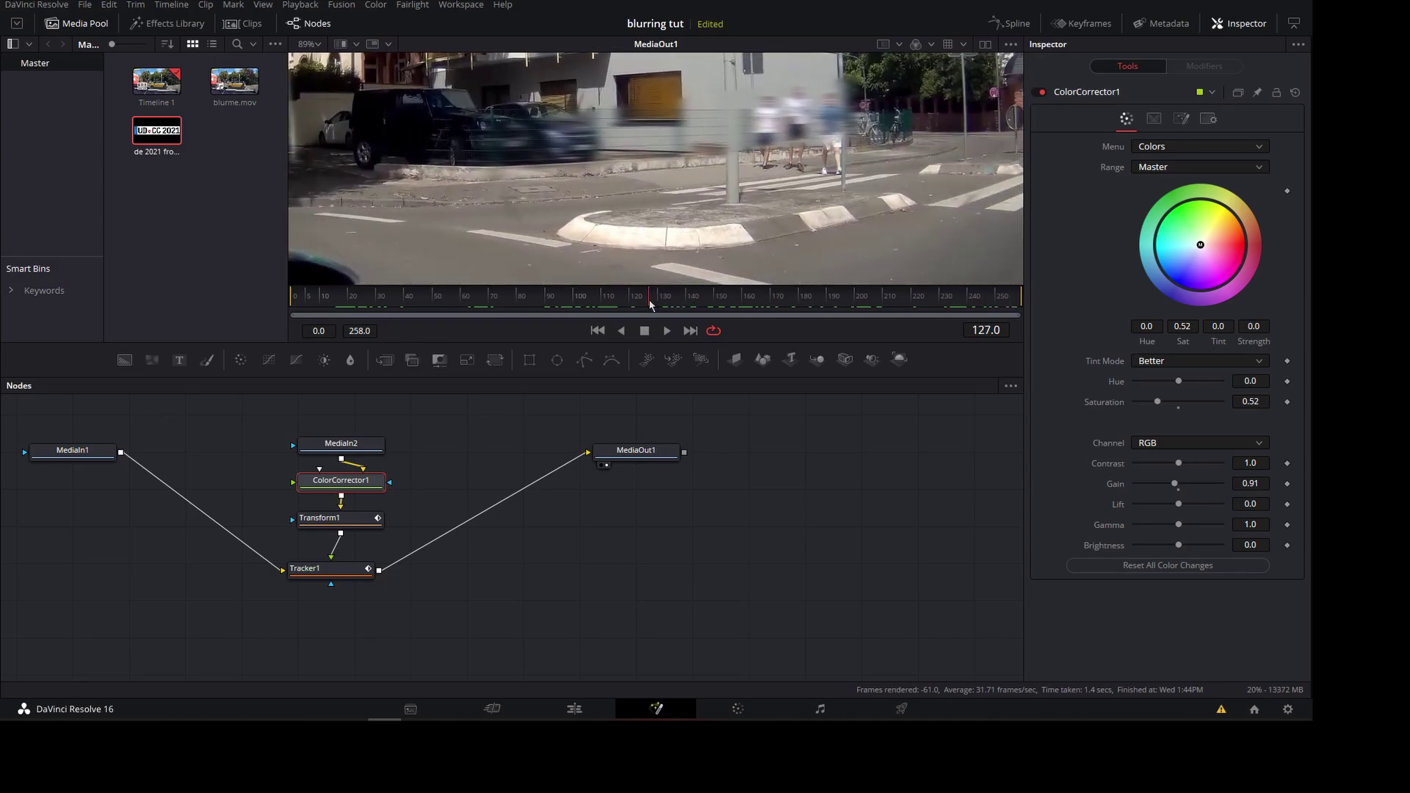
{"action": "scroll", "coordinate": [737, 197], "scroll_direction": "up", "scroll_amount": 4}
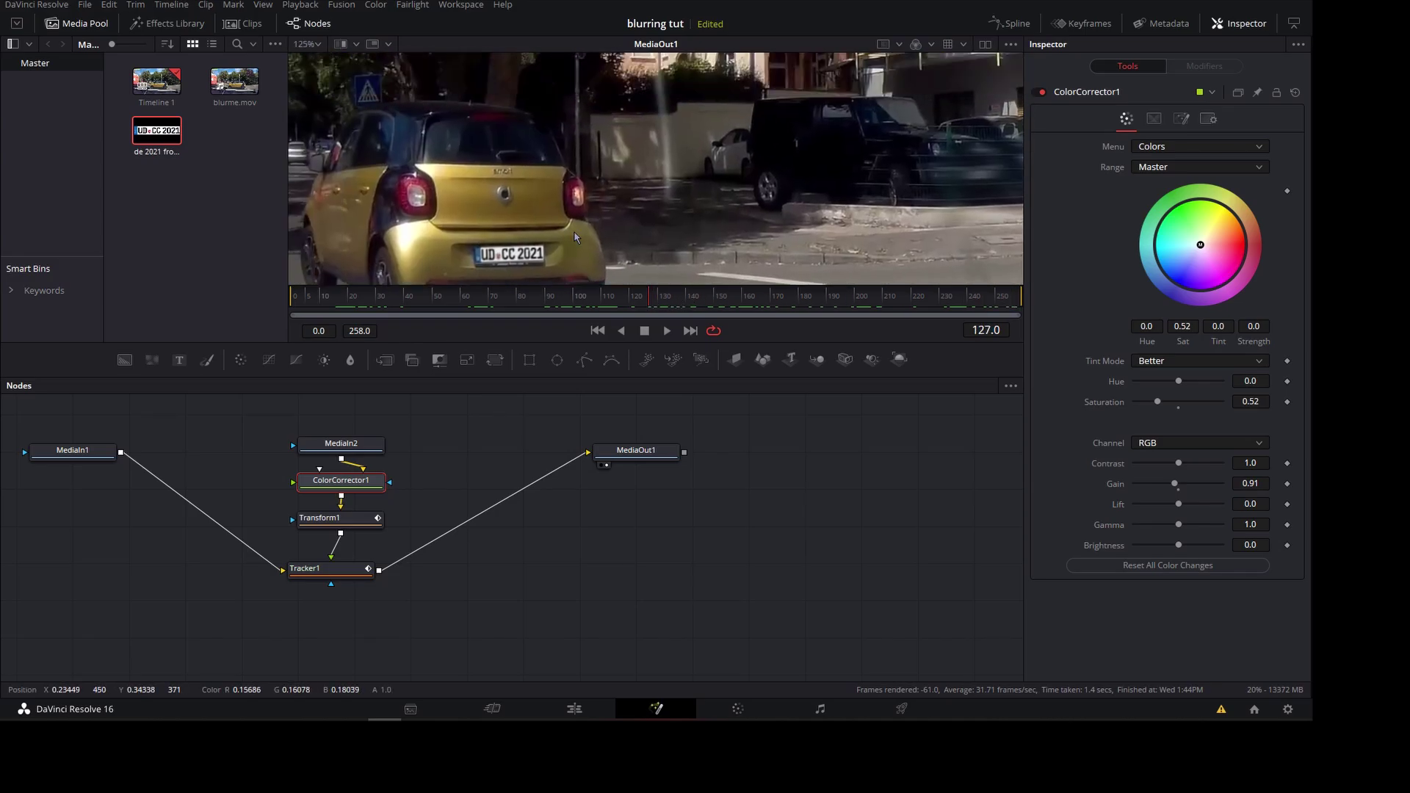
Step: Add a JPEG Damage node after MediaIn2 and lower its Quality to 4.9
{"action": "left_click", "coordinate": [345, 445]}
{"action": "key", "text": "shift+space"}
{"action": "type", "text": "cc"}
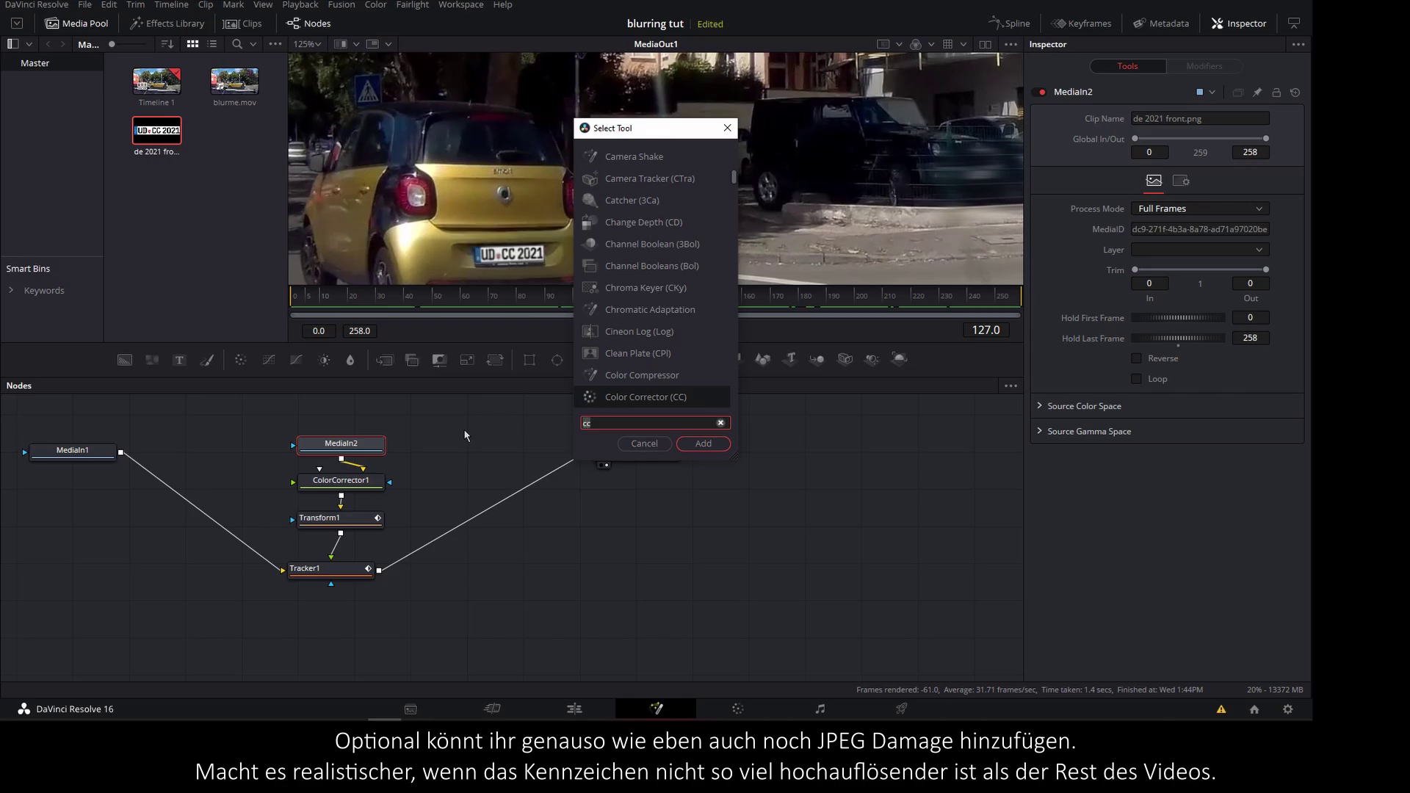
{"action": "type", "text": "jpeg"}
{"action": "key", "text": "Return"}
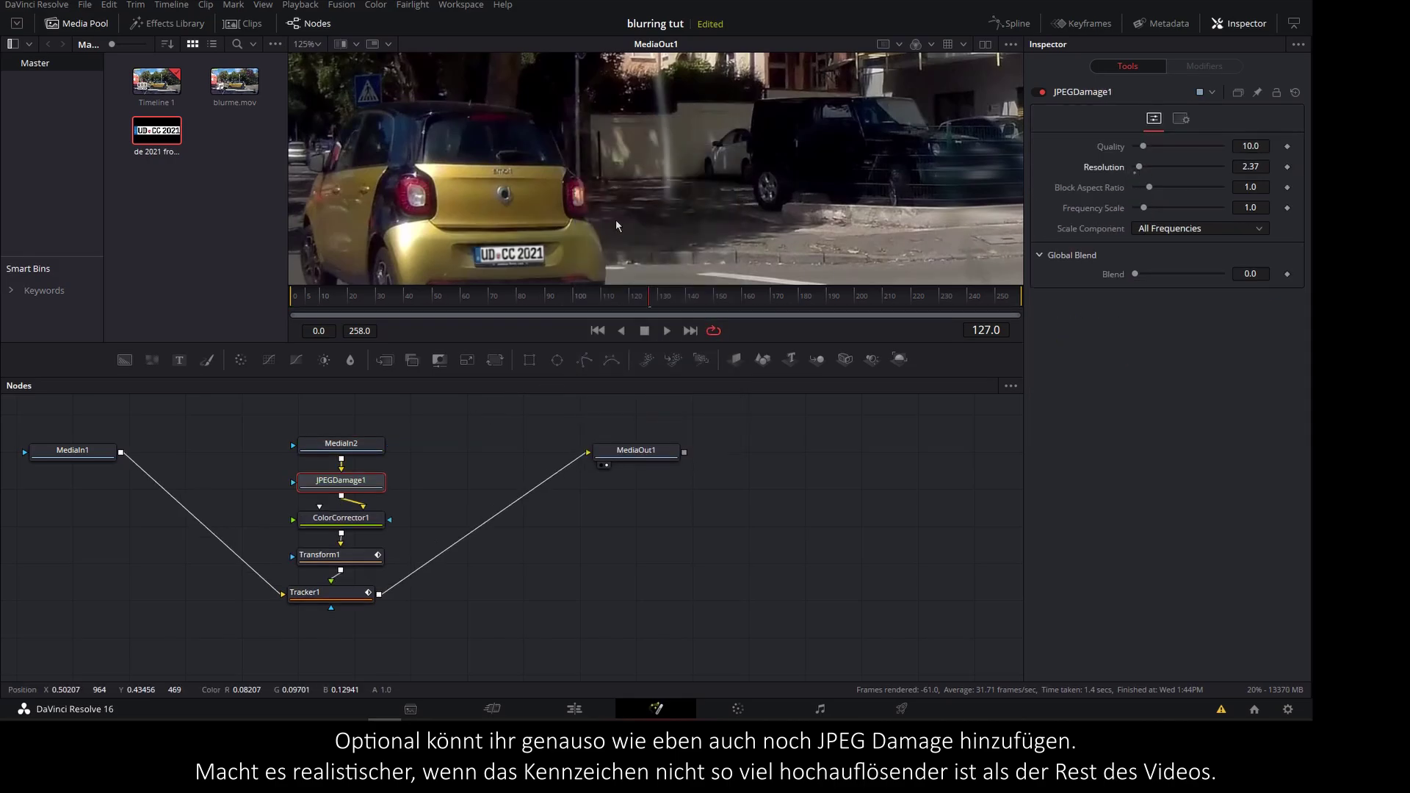
{"action": "scroll", "coordinate": [558, 235], "scroll_direction": "up", "scroll_amount": 6}
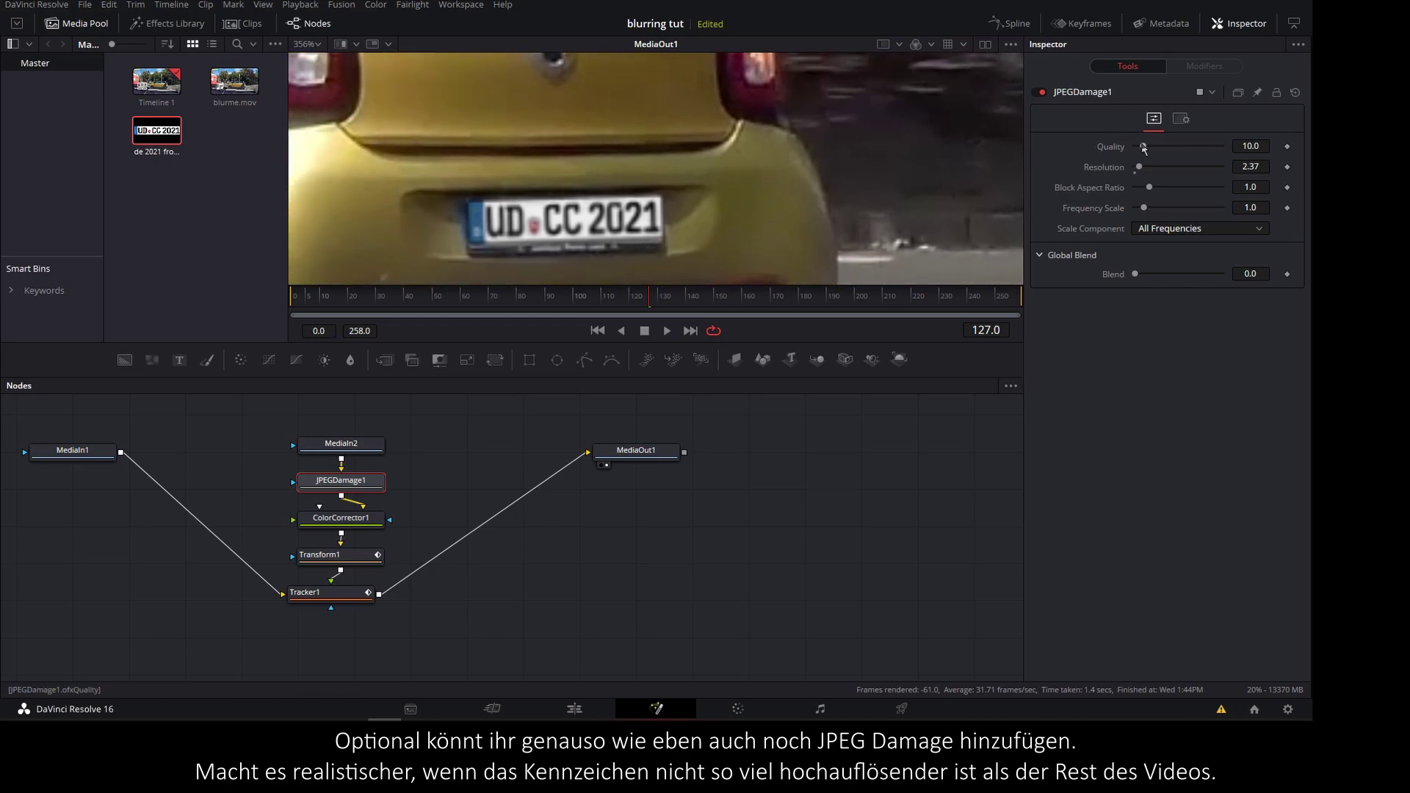
{"action": "left_click_drag", "start_coordinate": [1141, 147], "coordinate": [1139, 147]}
{"action": "scroll", "coordinate": [659, 263], "scroll_direction": "down", "scroll_amount": 6}
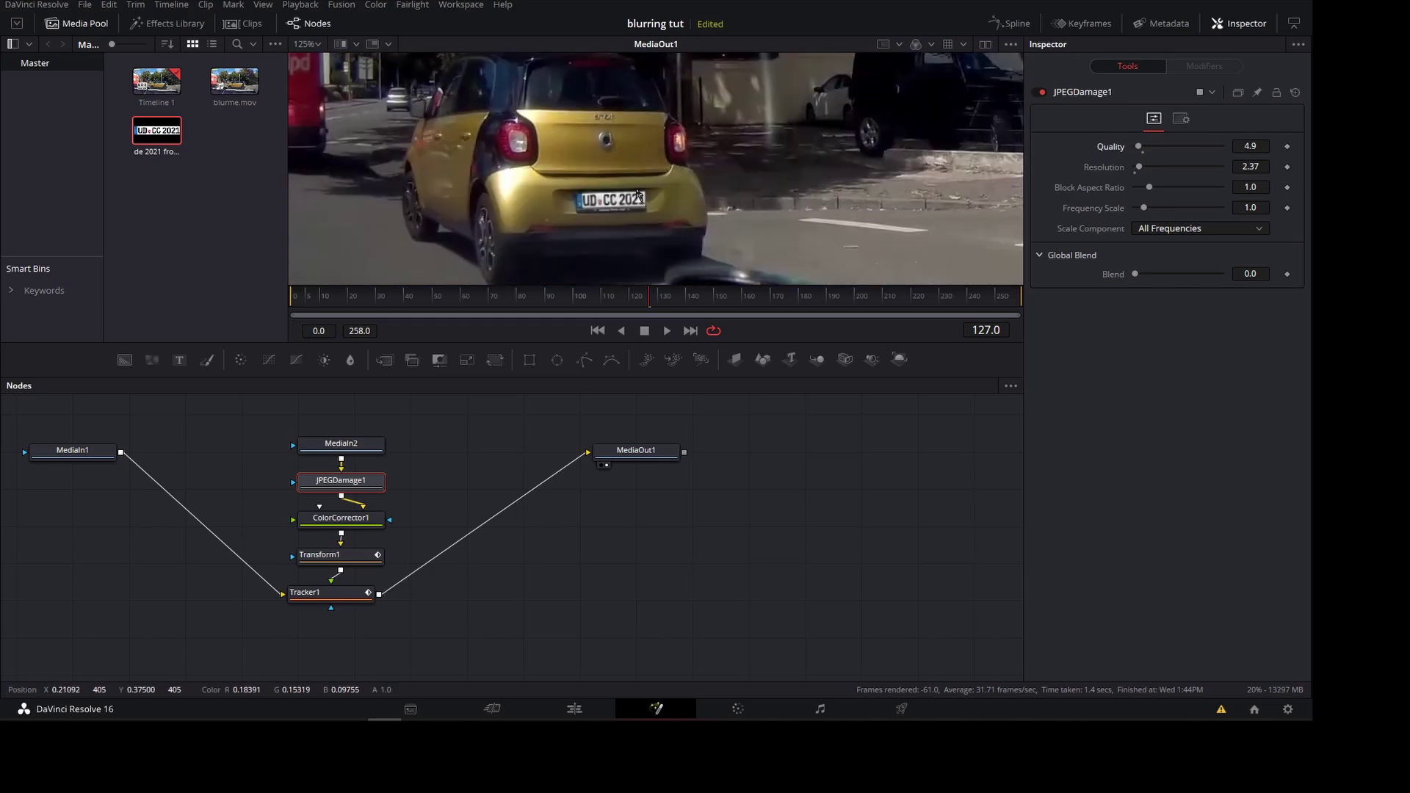
Step: Check the roughened plate at frames 169 and 126, then play the clip back
{"action": "left_click", "coordinate": [724, 299]}
{"action": "left_click_drag", "start_coordinate": [723, 299], "coordinate": [769, 289]}
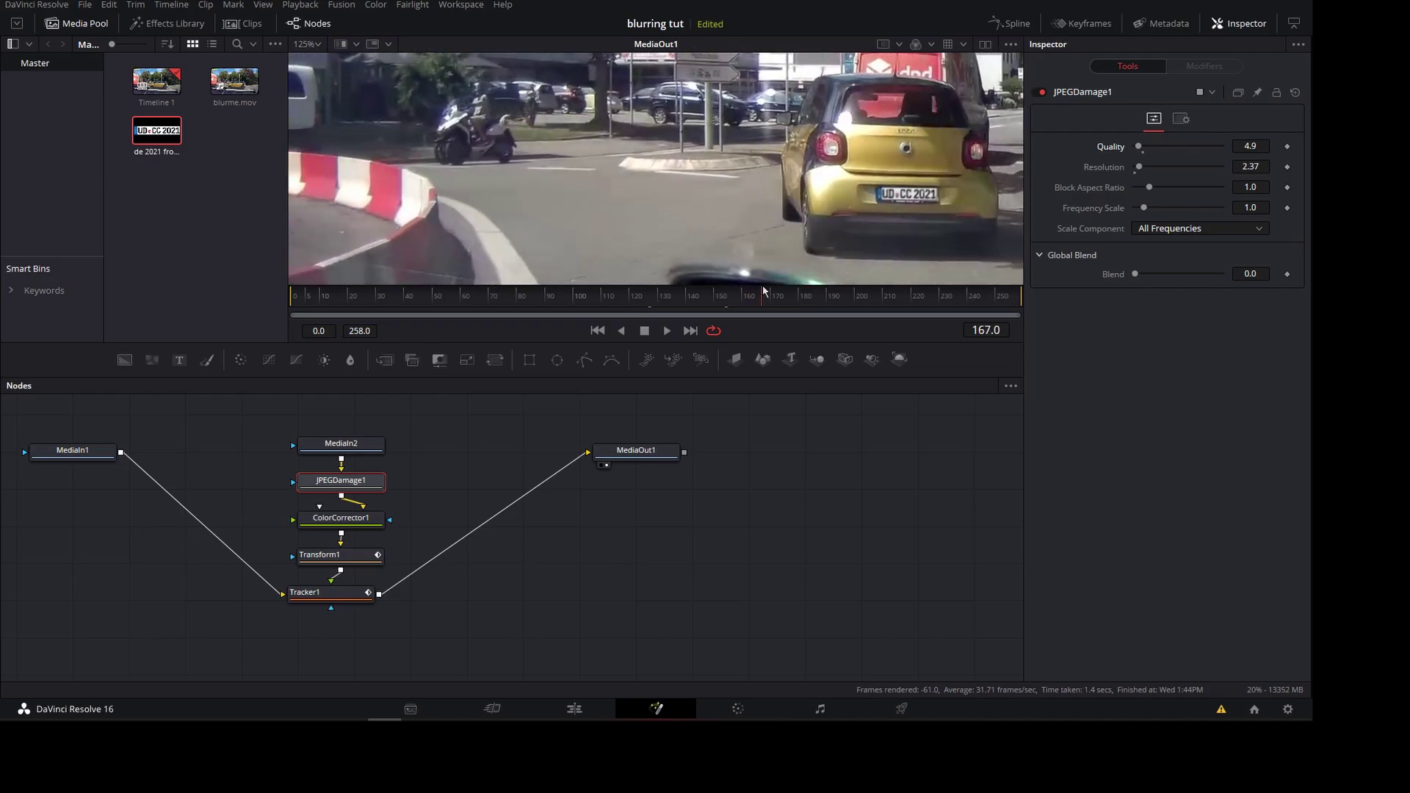
{"action": "scroll", "coordinate": [608, 208], "scroll_direction": "down", "scroll_amount": 5}
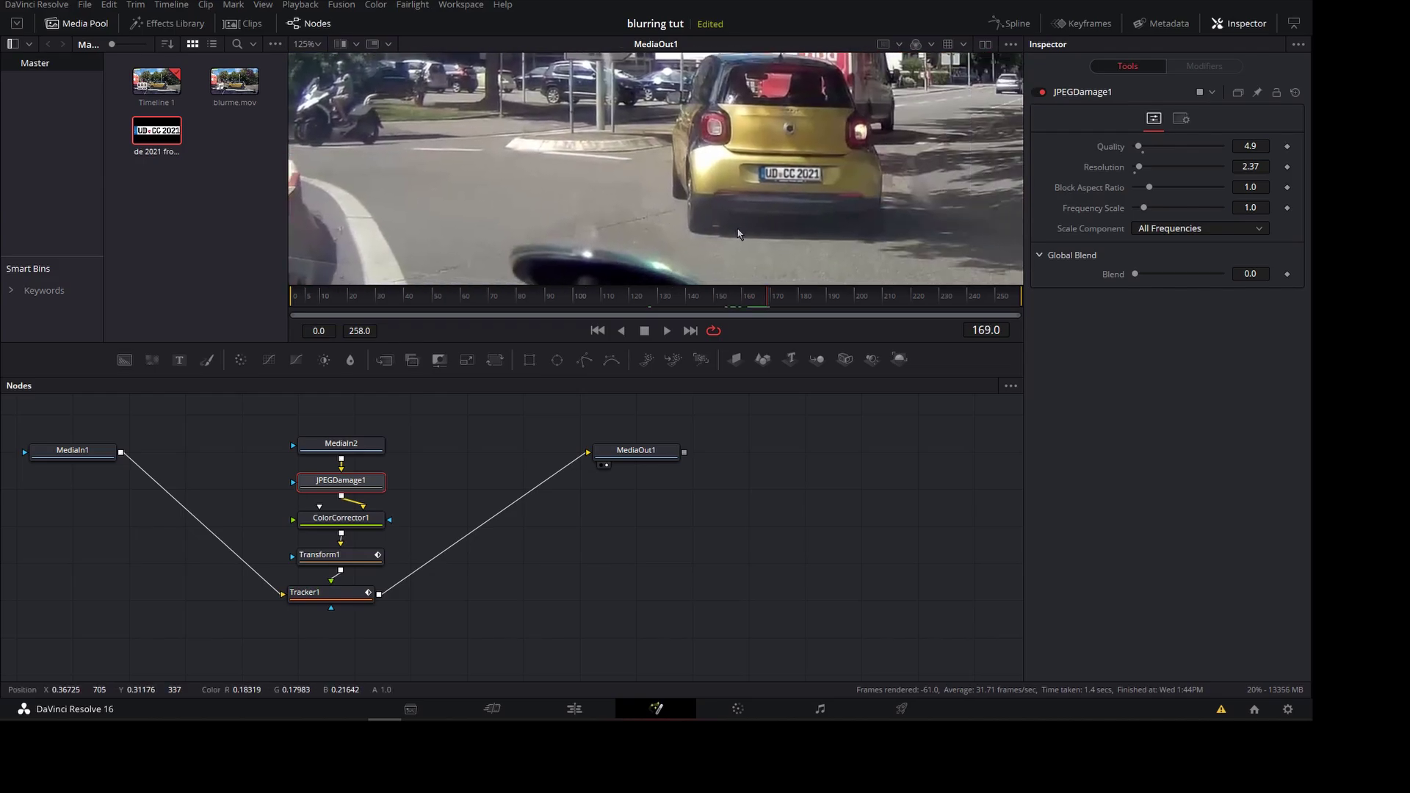
{"action": "scroll", "coordinate": [653, 215], "scroll_direction": "up", "scroll_amount": 4}
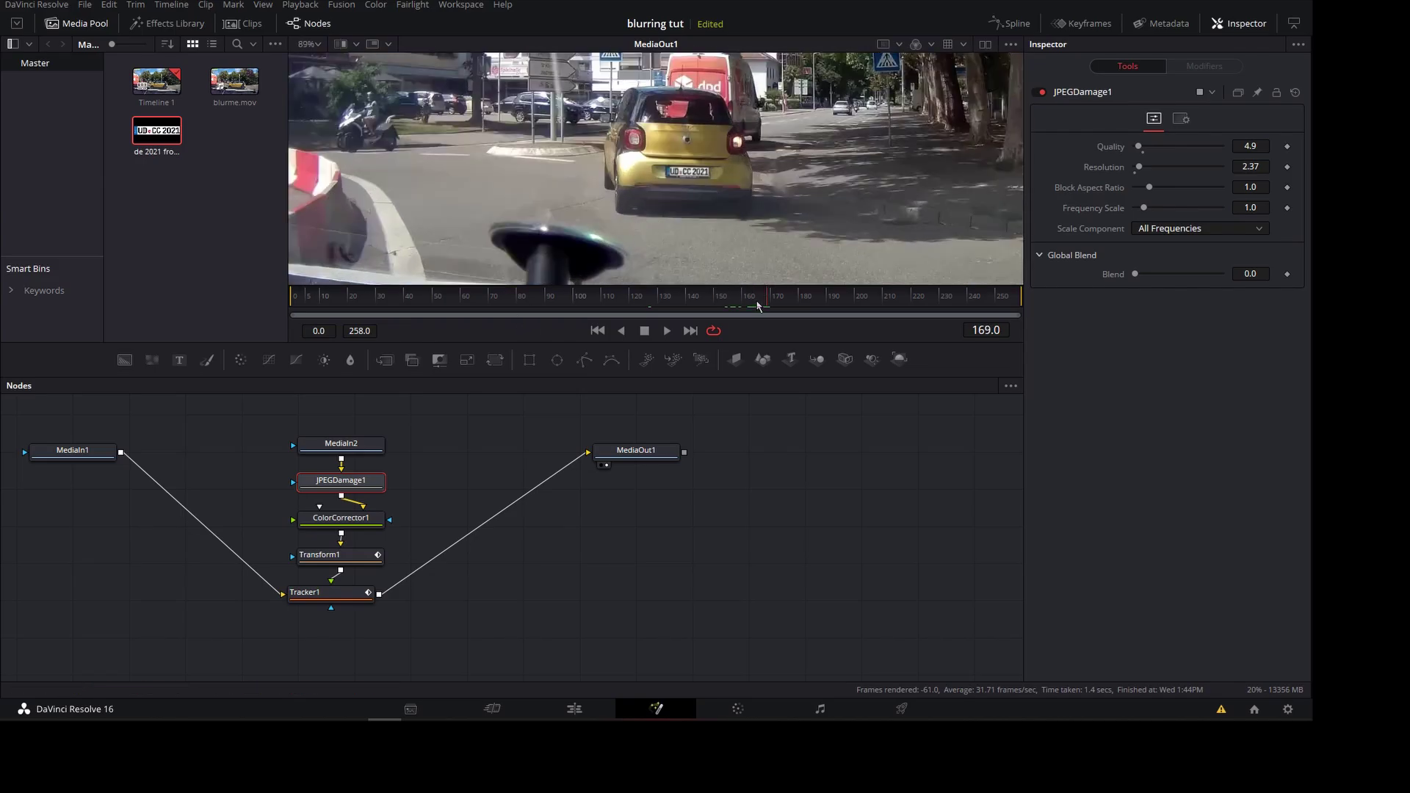
{"action": "left_click_drag", "start_coordinate": [768, 296], "coordinate": [484, 330]}
{"action": "key", "text": "space"}
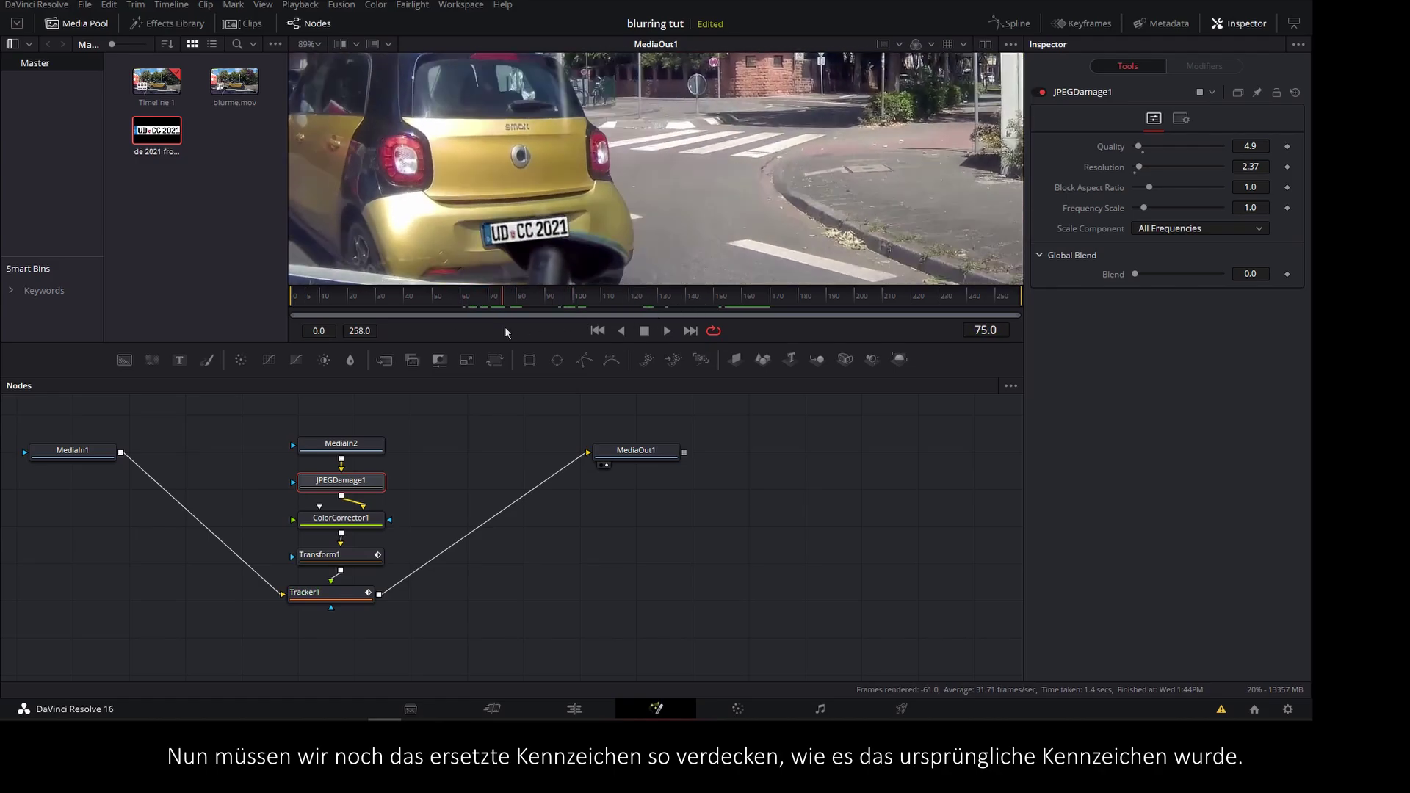
Step: Place an unedited blurme.mov copy on V2, select it, and take it to the Color page
{"action": "left_click", "coordinate": [567, 708]}
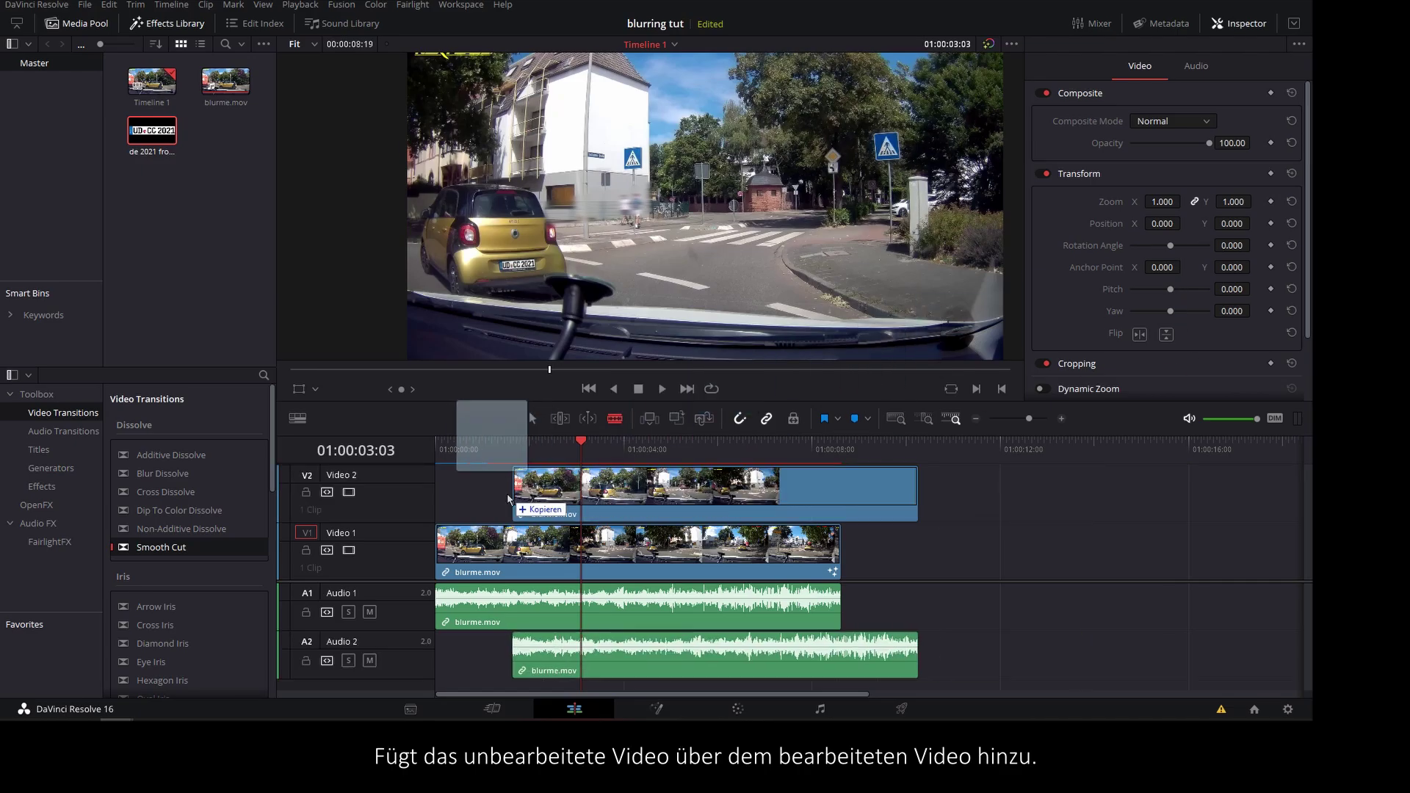
{"action": "left_click_drag", "start_coordinate": [225, 81], "coordinate": [439, 500]}
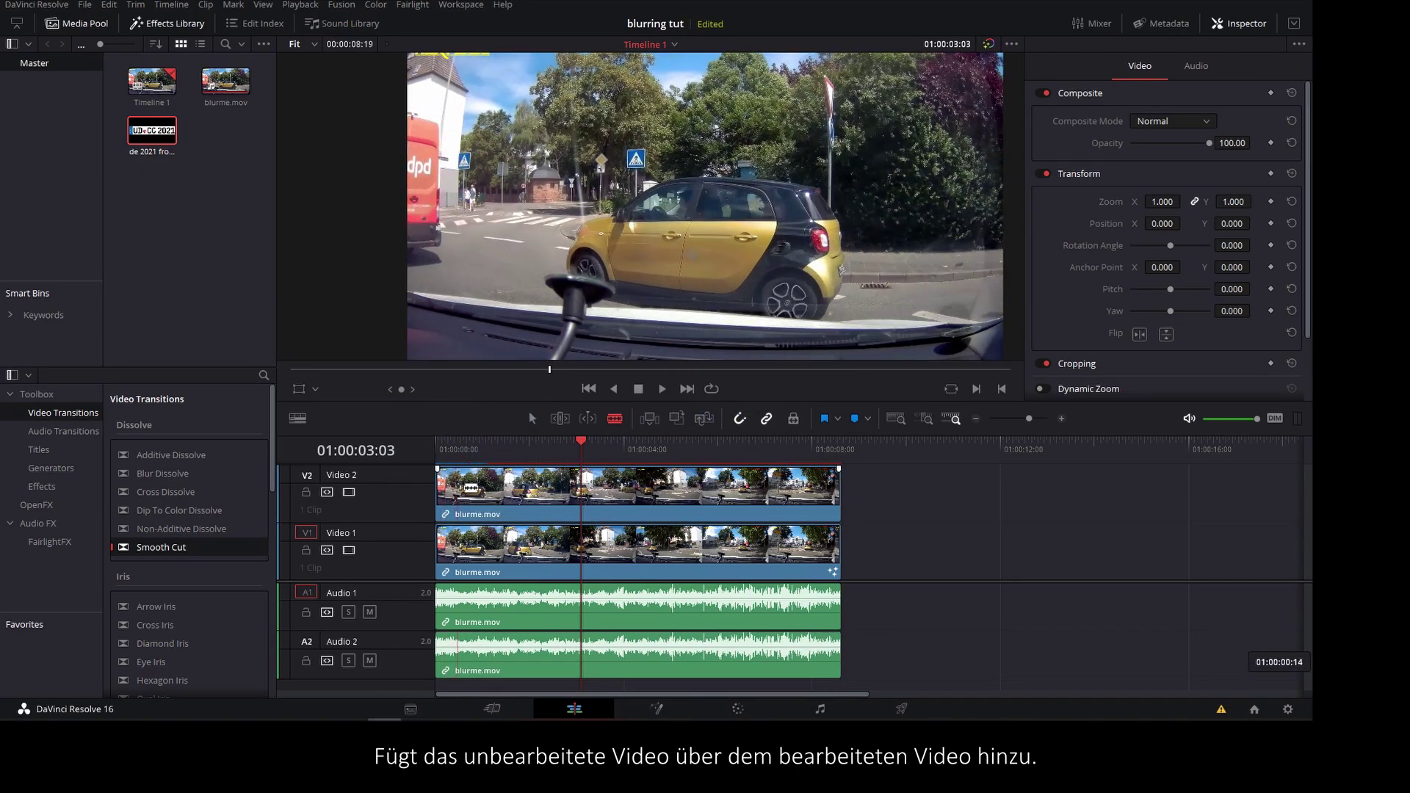
{"action": "key", "text": "a"}
{"action": "left_click", "coordinate": [548, 505]}
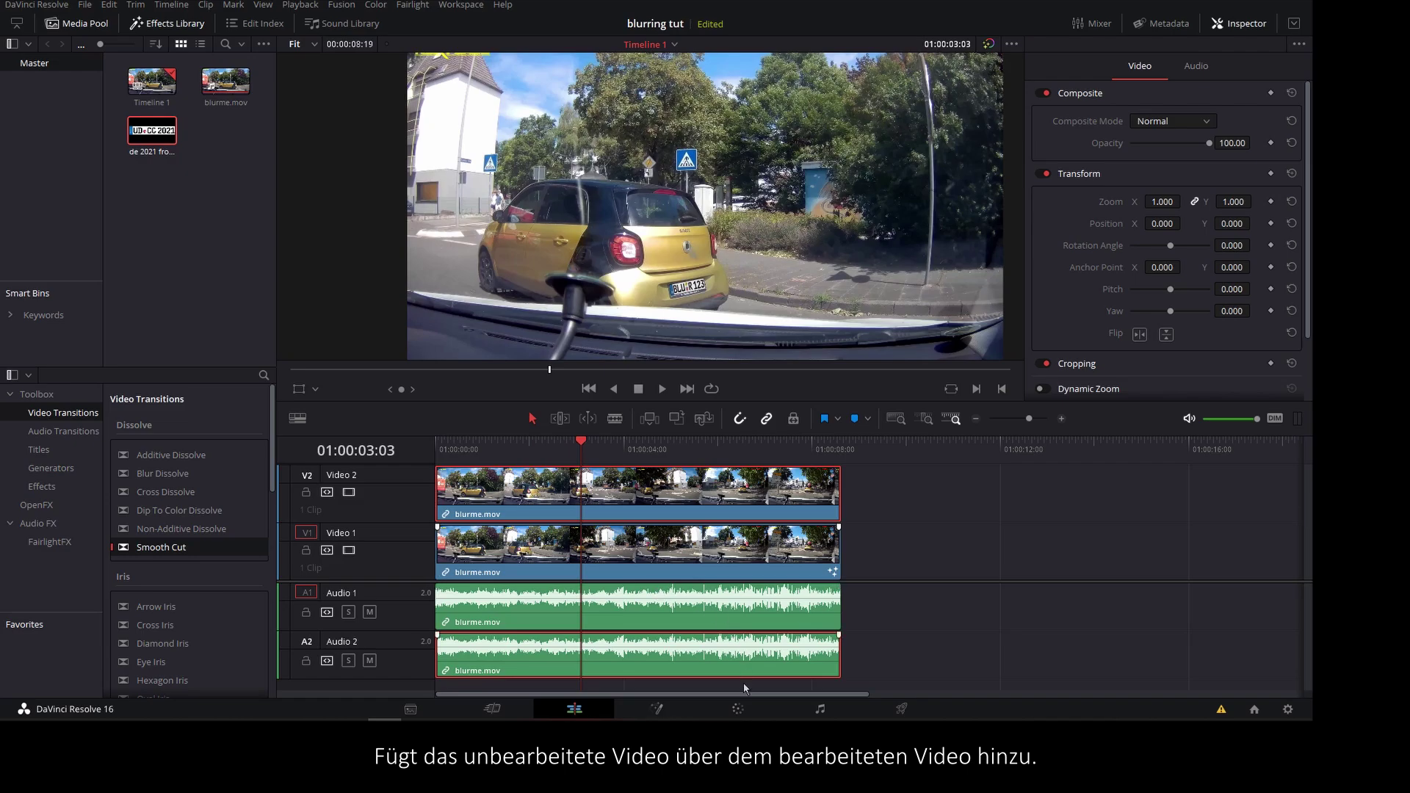
{"action": "left_click", "coordinate": [738, 709]}
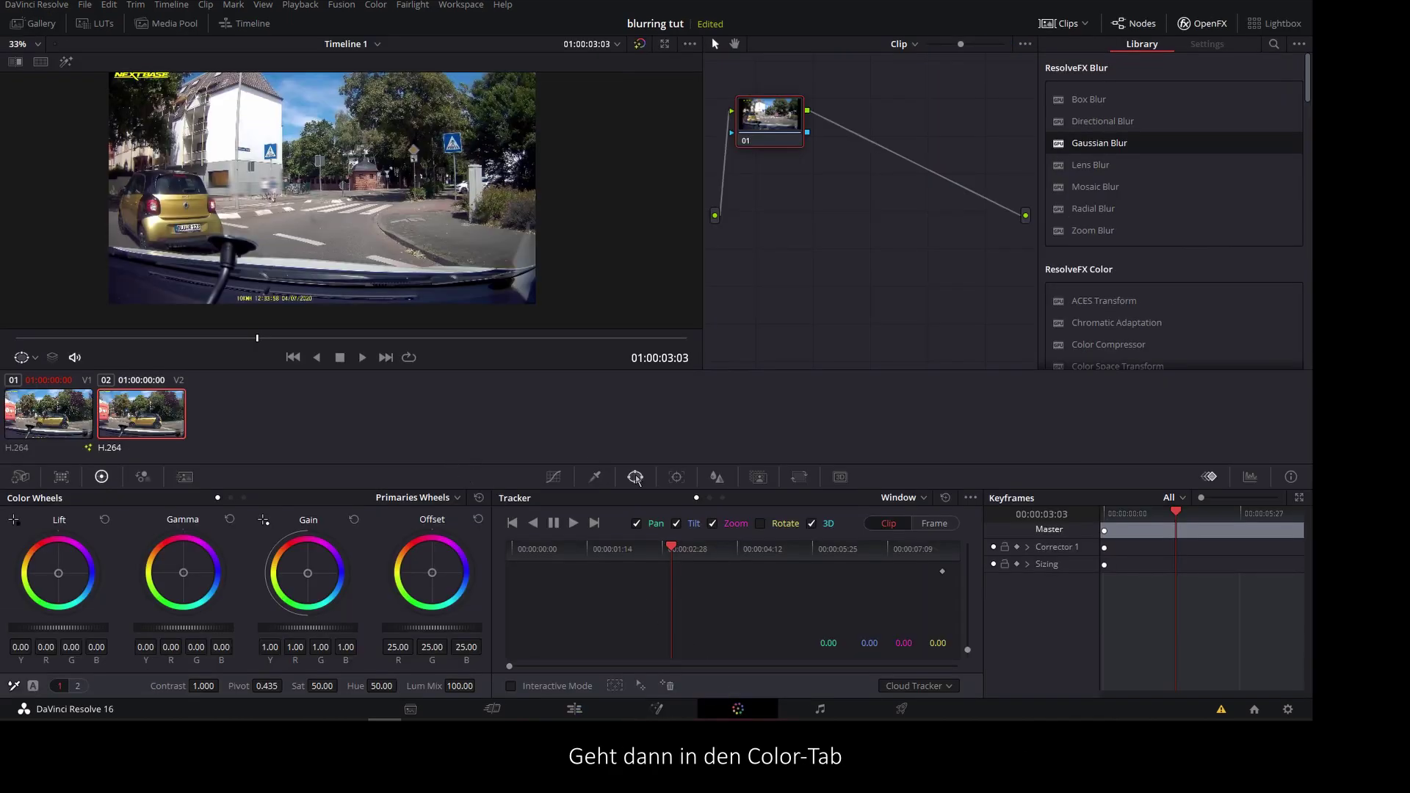
Step: Zoom into the viewer, add a Polygon window, and pull its points around the phone mount
{"action": "left_click", "coordinate": [635, 478]}
{"action": "scroll", "coordinate": [388, 186], "scroll_direction": "up", "scroll_amount": 3}
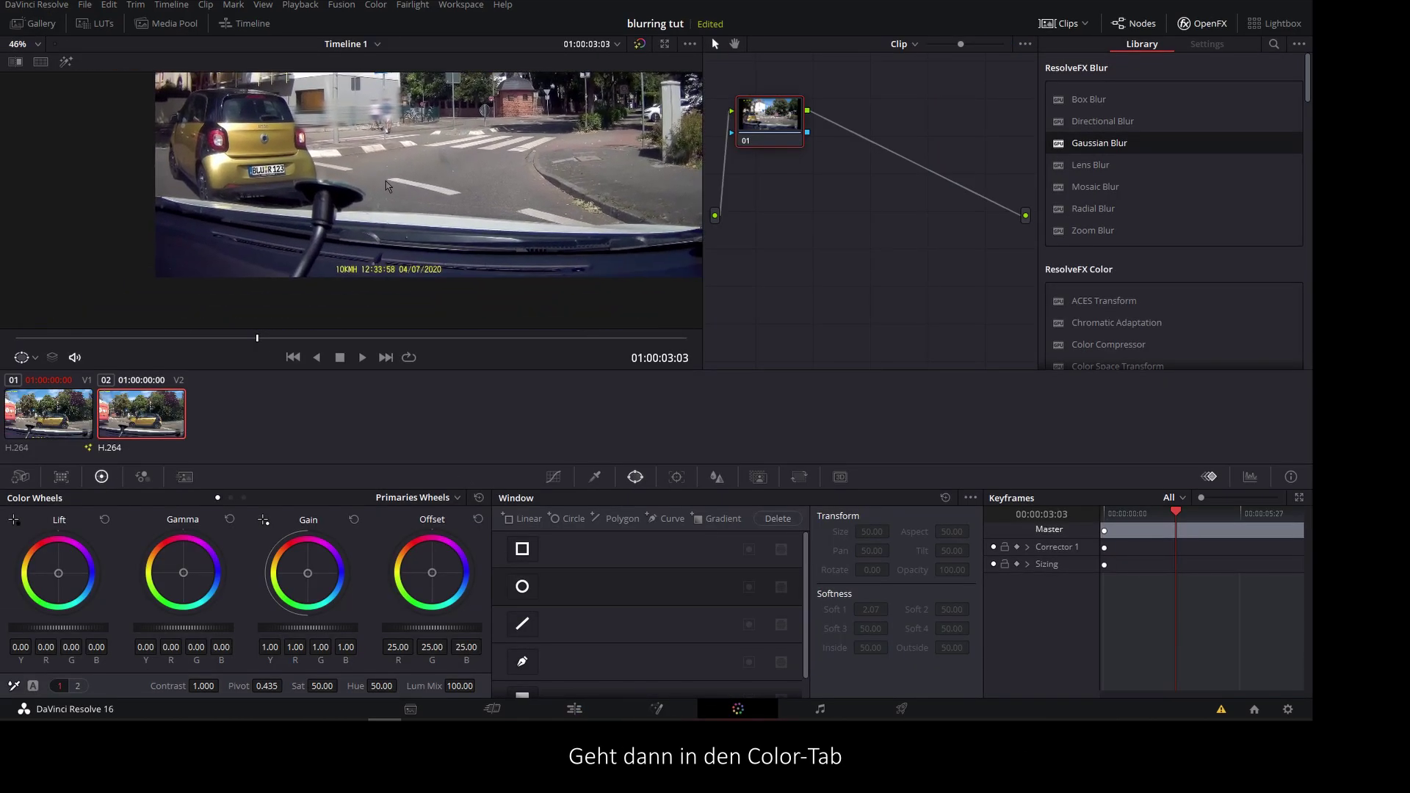
{"action": "scroll", "coordinate": [388, 186], "scroll_direction": "up", "scroll_amount": 3}
{"action": "scroll", "coordinate": [388, 186], "scroll_direction": "up", "scroll_amount": 3}
{"action": "scroll", "coordinate": [388, 186], "scroll_direction": "up", "scroll_amount": 2}
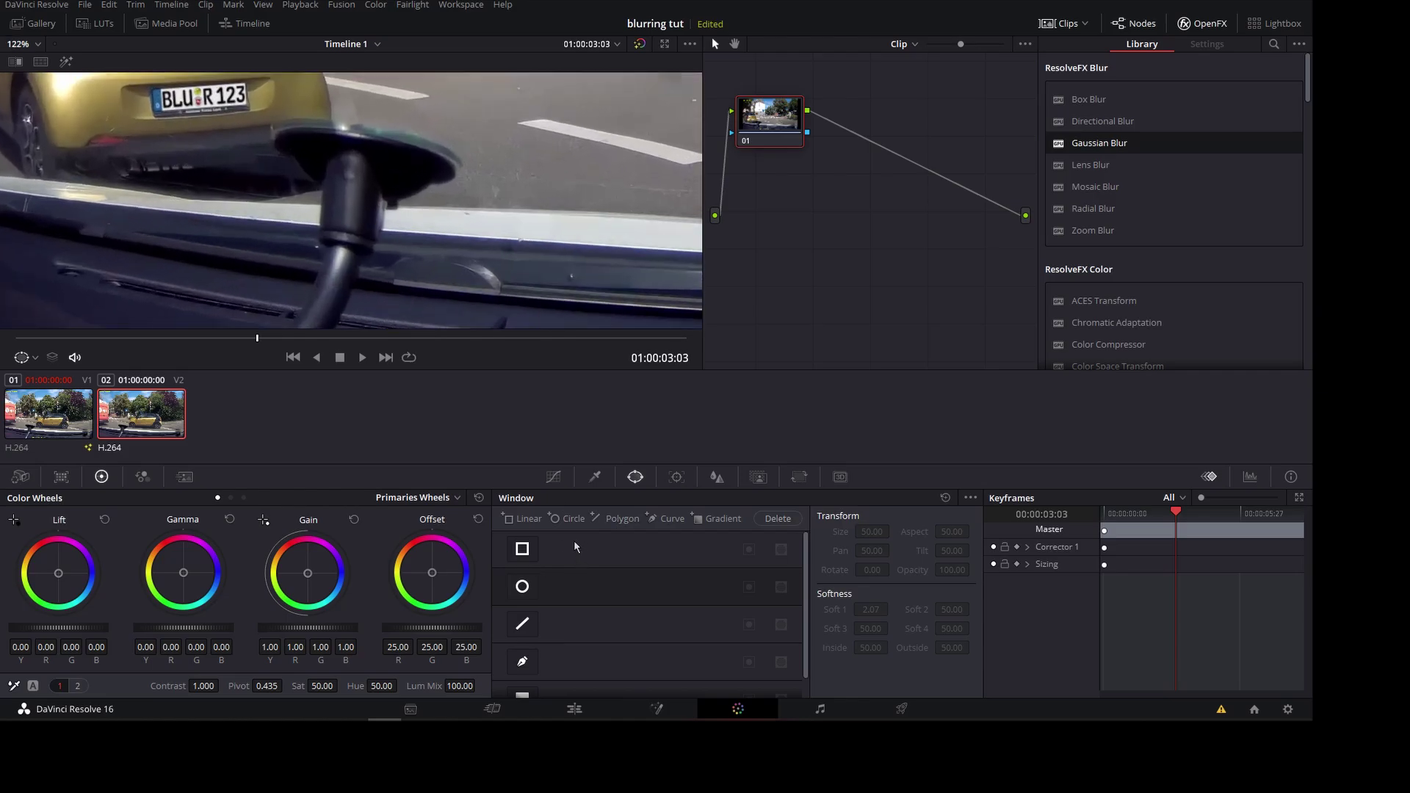
{"action": "scroll", "coordinate": [629, 558], "scroll_direction": "down", "scroll_amount": 2}
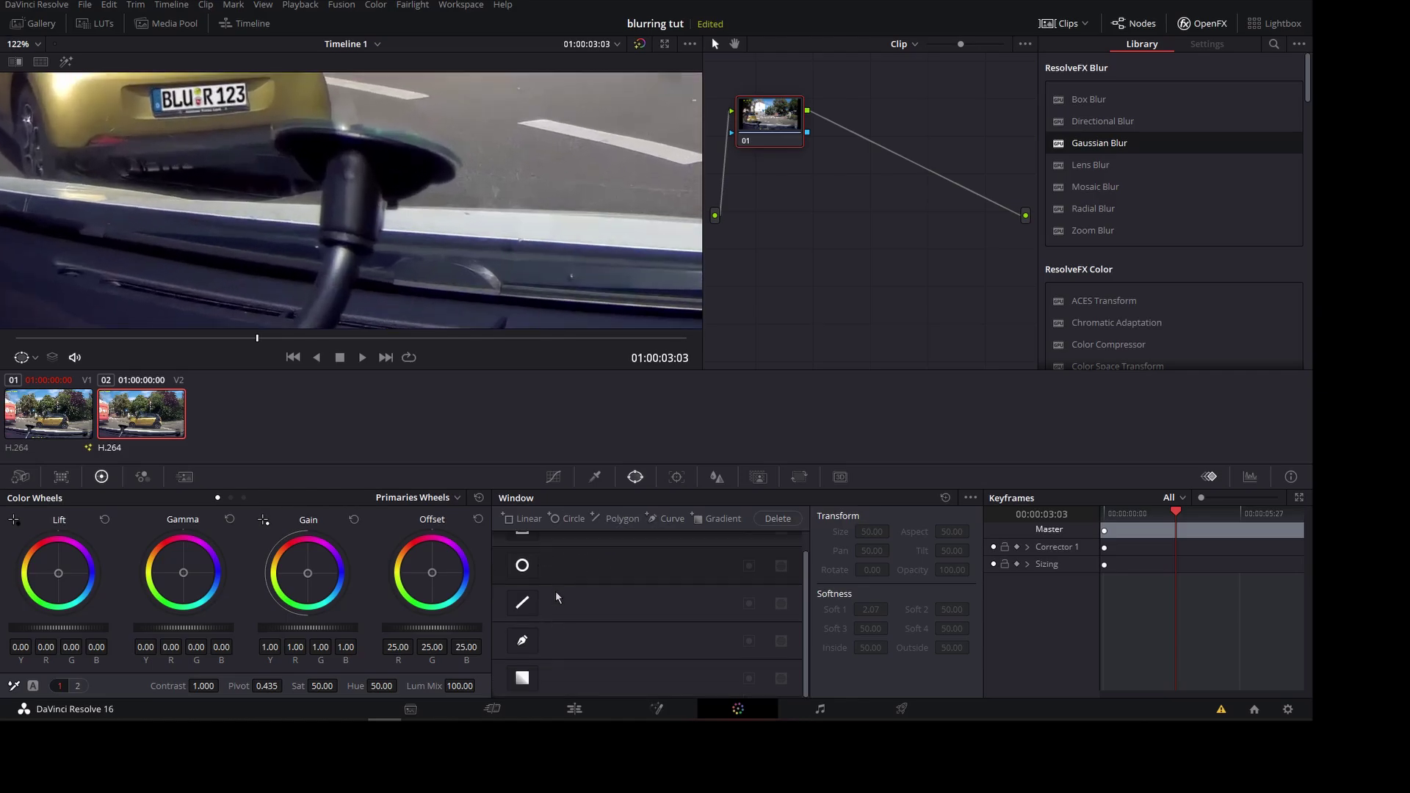
{"action": "left_click", "coordinate": [616, 518]}
{"action": "scroll", "coordinate": [403, 220], "scroll_direction": "up", "scroll_amount": 2}
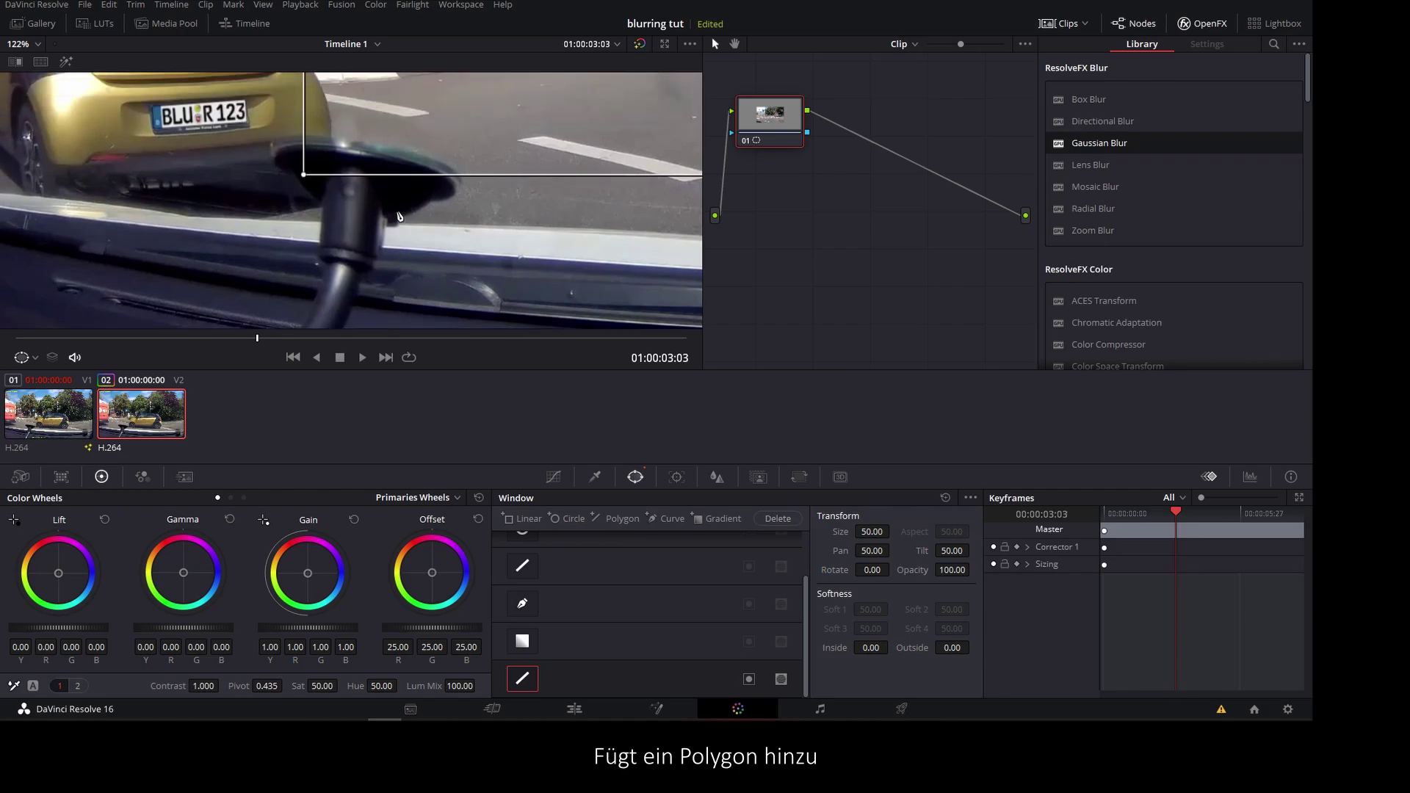
{"action": "mouse_move", "coordinate": [316, 186]}
{"action": "left_mouse_down"}
{"action": "mouse_move", "coordinate": [274, 183]}
{"action": "mouse_move", "coordinate": [326, 226]}
{"action": "left_mouse_up"}
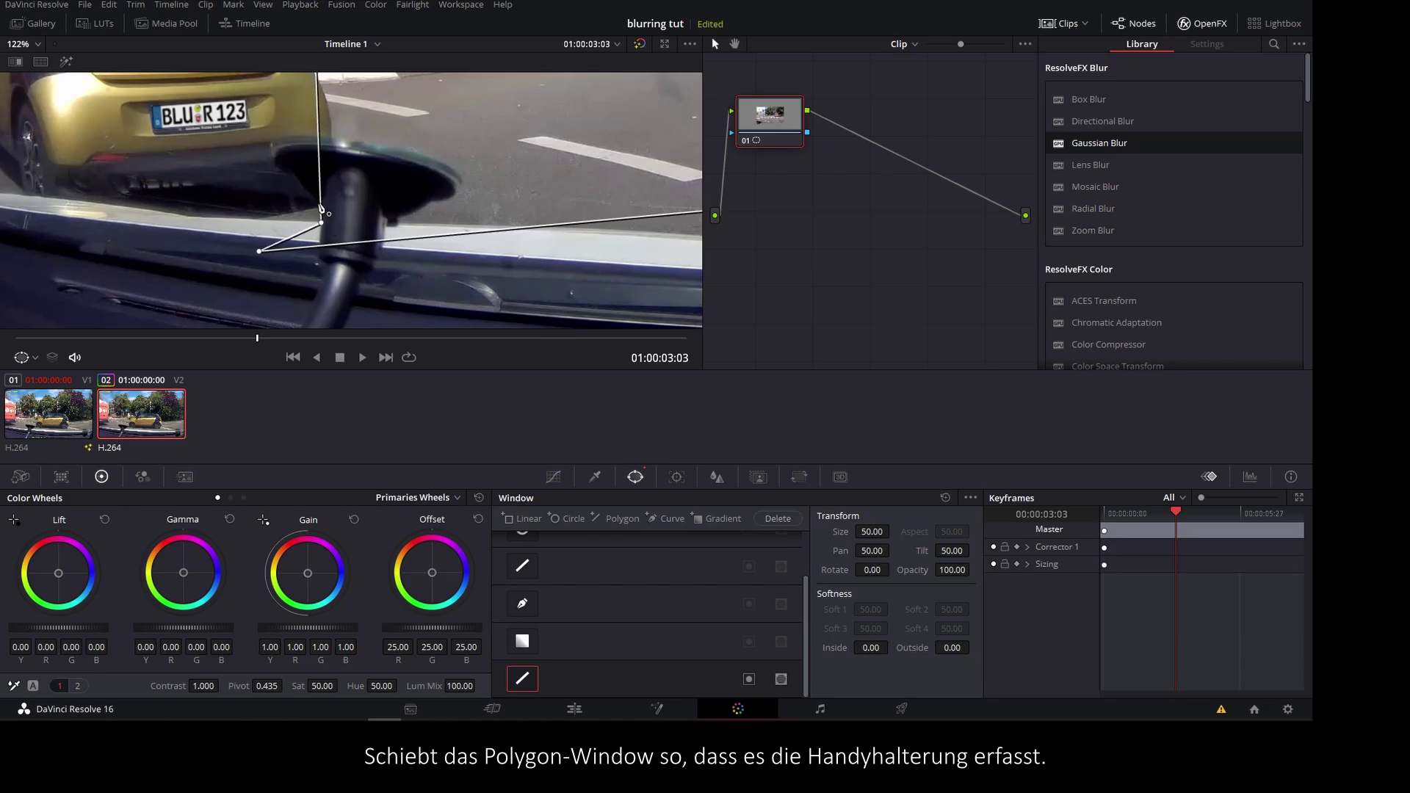
Step: Pan the viewer to show plate and mount, then scrub nearby frames to check the mask
{"action": "scroll", "coordinate": [321, 207], "scroll_direction": "down", "scroll_amount": 3}
{"action": "scroll", "coordinate": [323, 207], "scroll_direction": "down", "scroll_amount": 2}
{"action": "scroll", "coordinate": [325, 207], "scroll_direction": "down", "scroll_amount": 2}
{"action": "scroll", "coordinate": [327, 207], "scroll_direction": "down", "scroll_amount": 1}
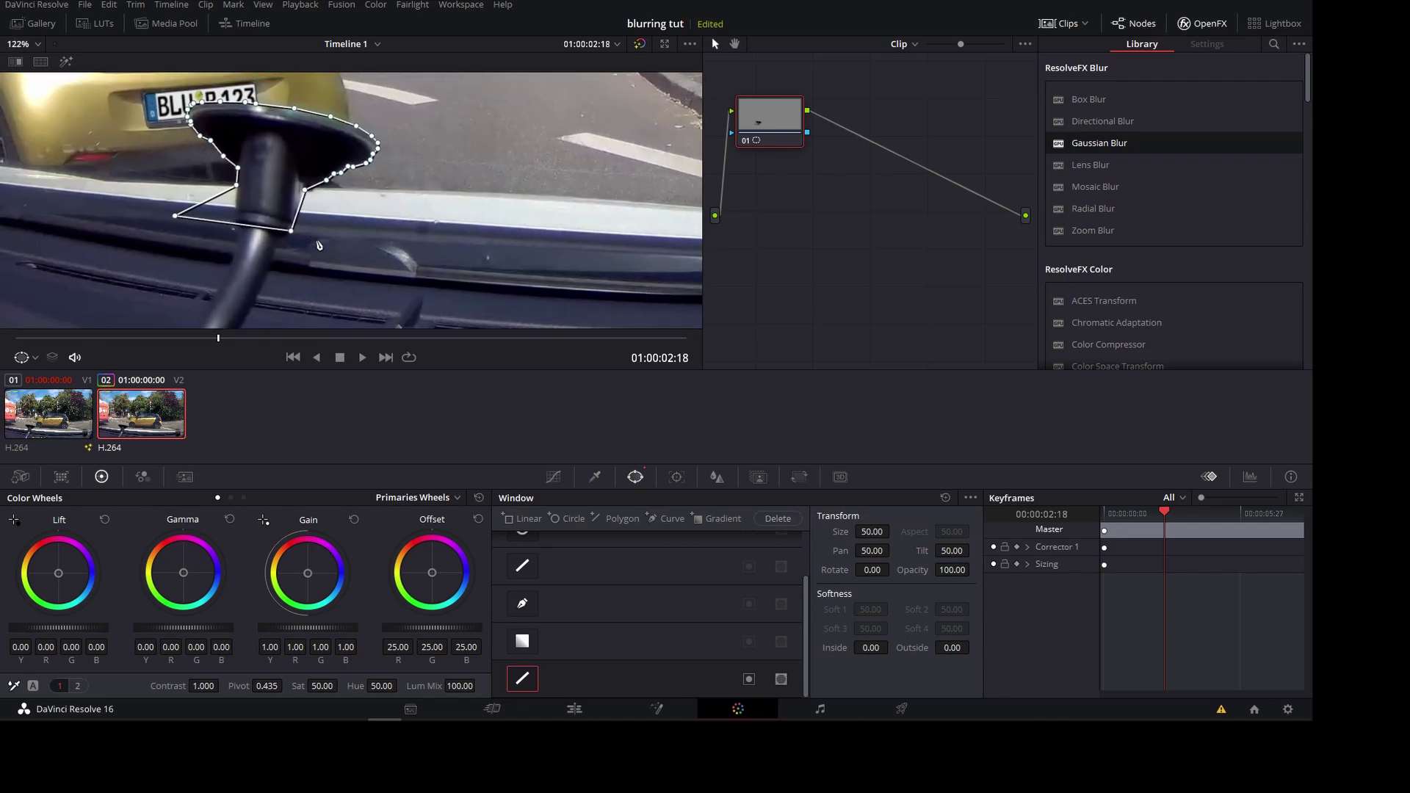
{"action": "left_click_drag", "start_coordinate": [318, 245], "coordinate": [467, 305]}
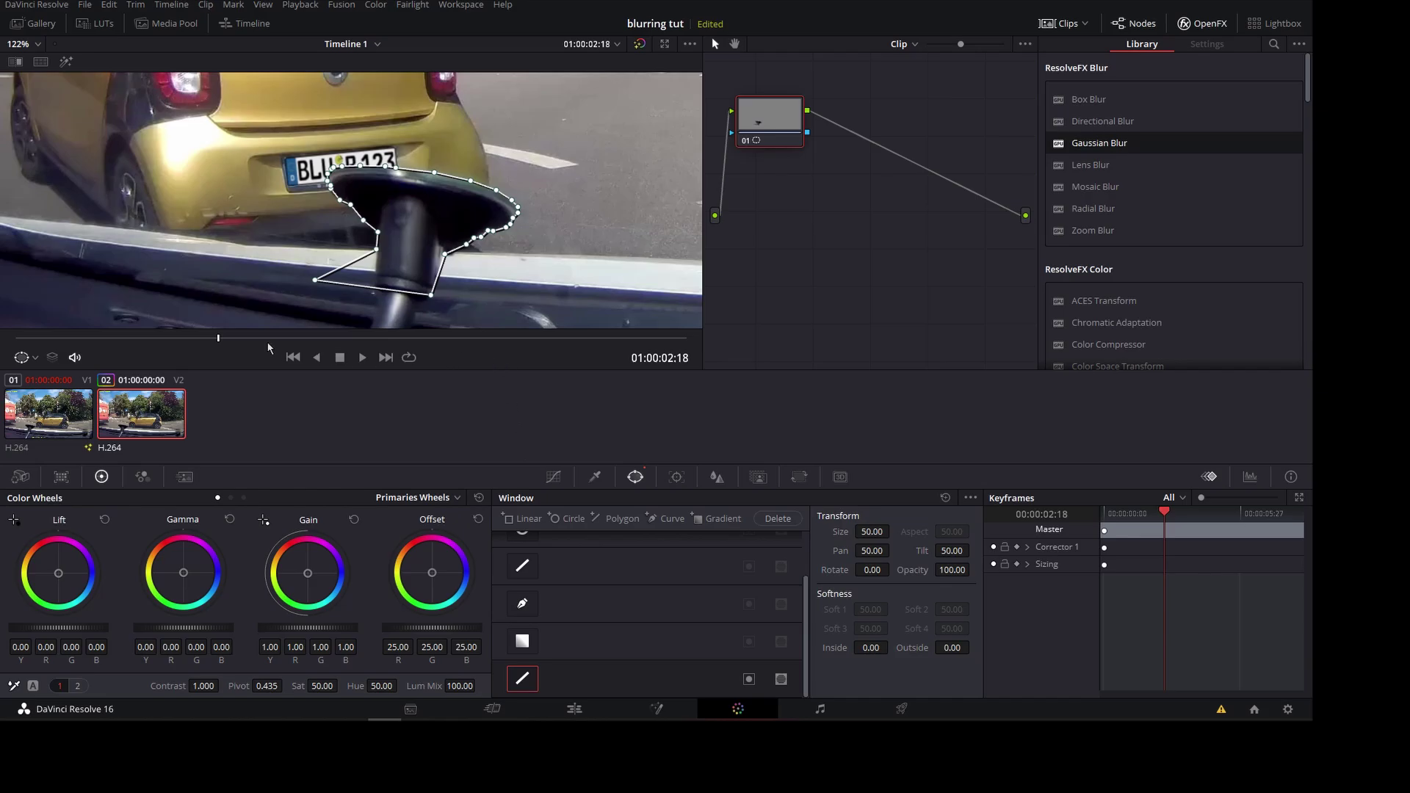
{"action": "left_click_drag", "start_coordinate": [219, 338], "coordinate": [202, 339]}
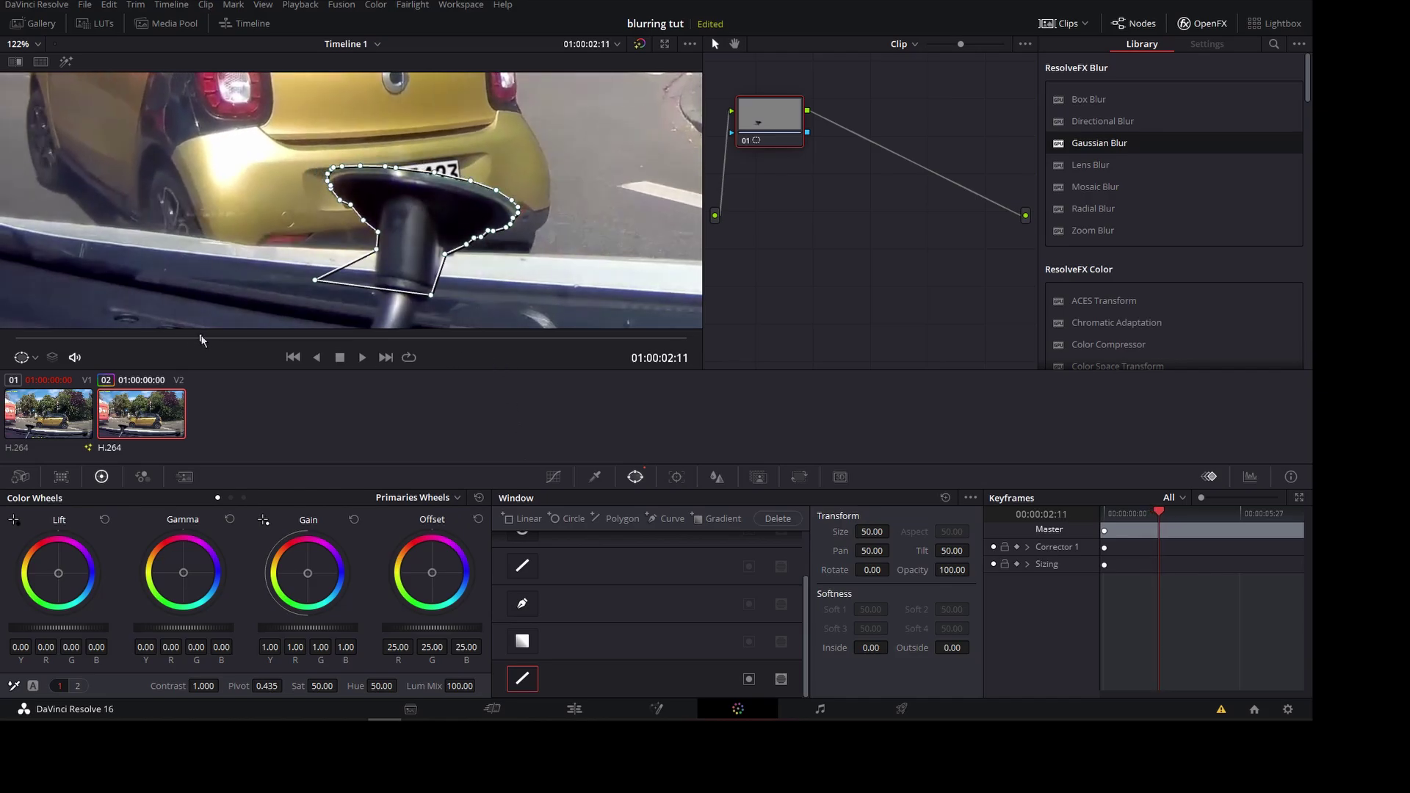
{"action": "left_click_drag", "start_coordinate": [209, 339], "coordinate": [225, 338]}
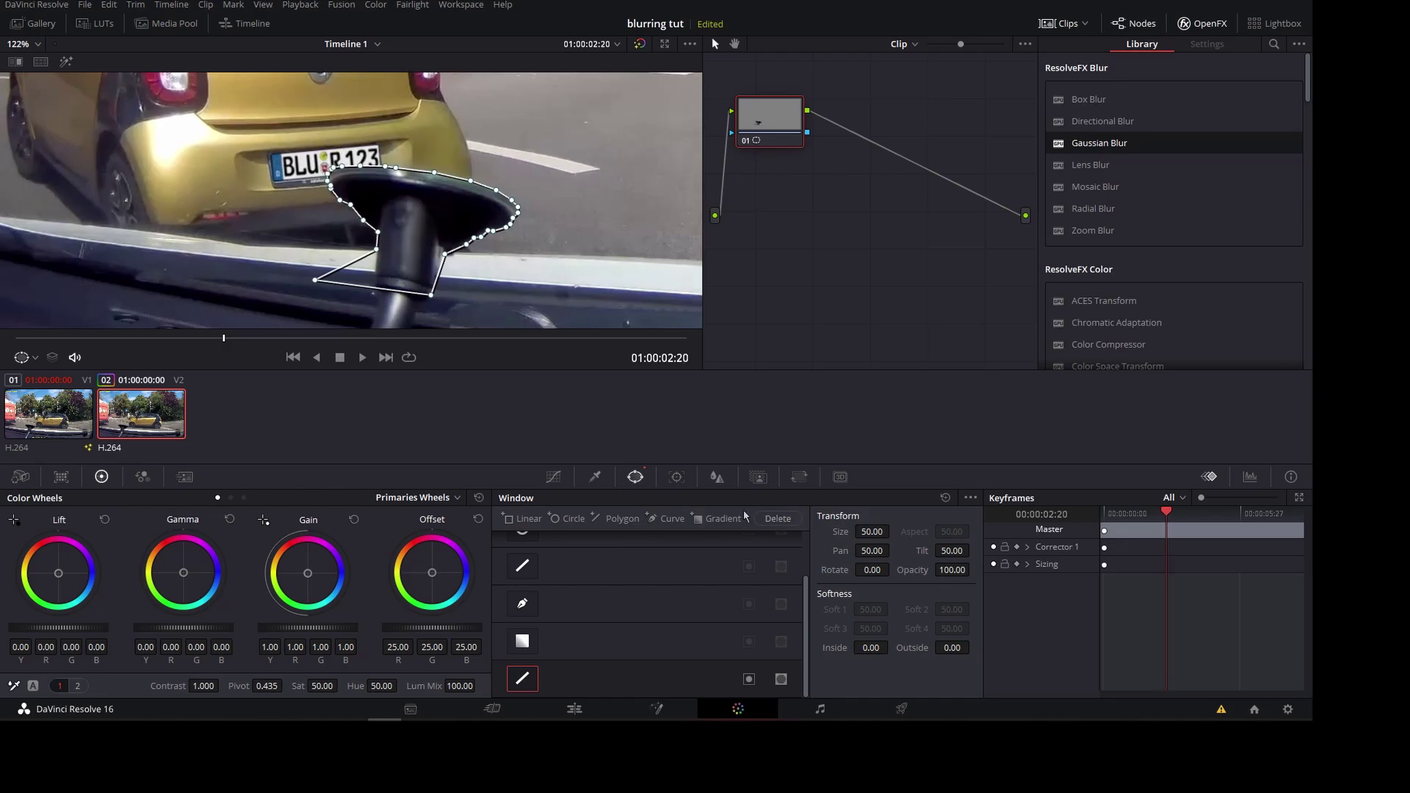
Step: Add an Alpha Output to the node graph and connect the mount mask to it
{"action": "right_click", "coordinate": [827, 177]}
{"action": "left_click", "coordinate": [860, 231]}
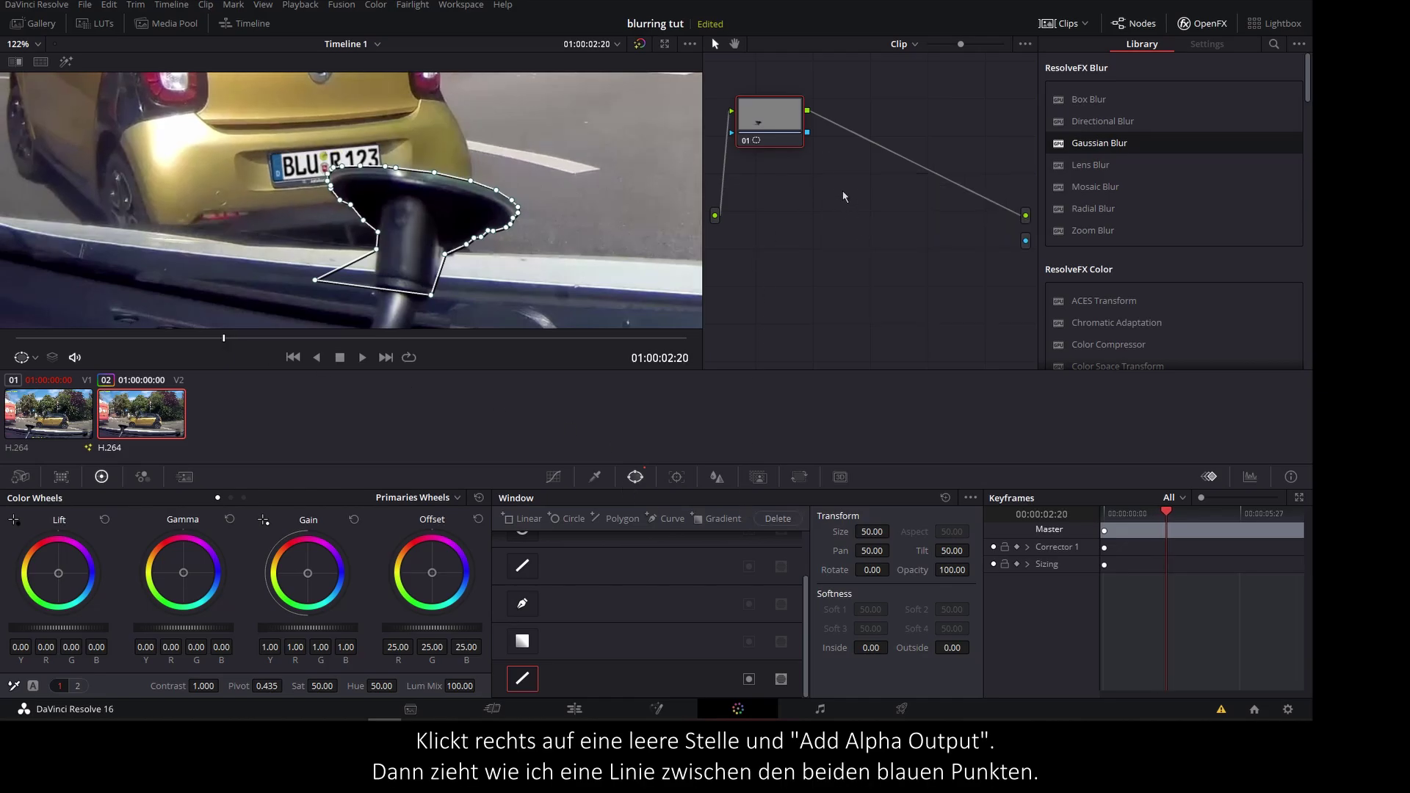
{"action": "left_click_drag", "start_coordinate": [807, 132], "coordinate": [1025, 240]}
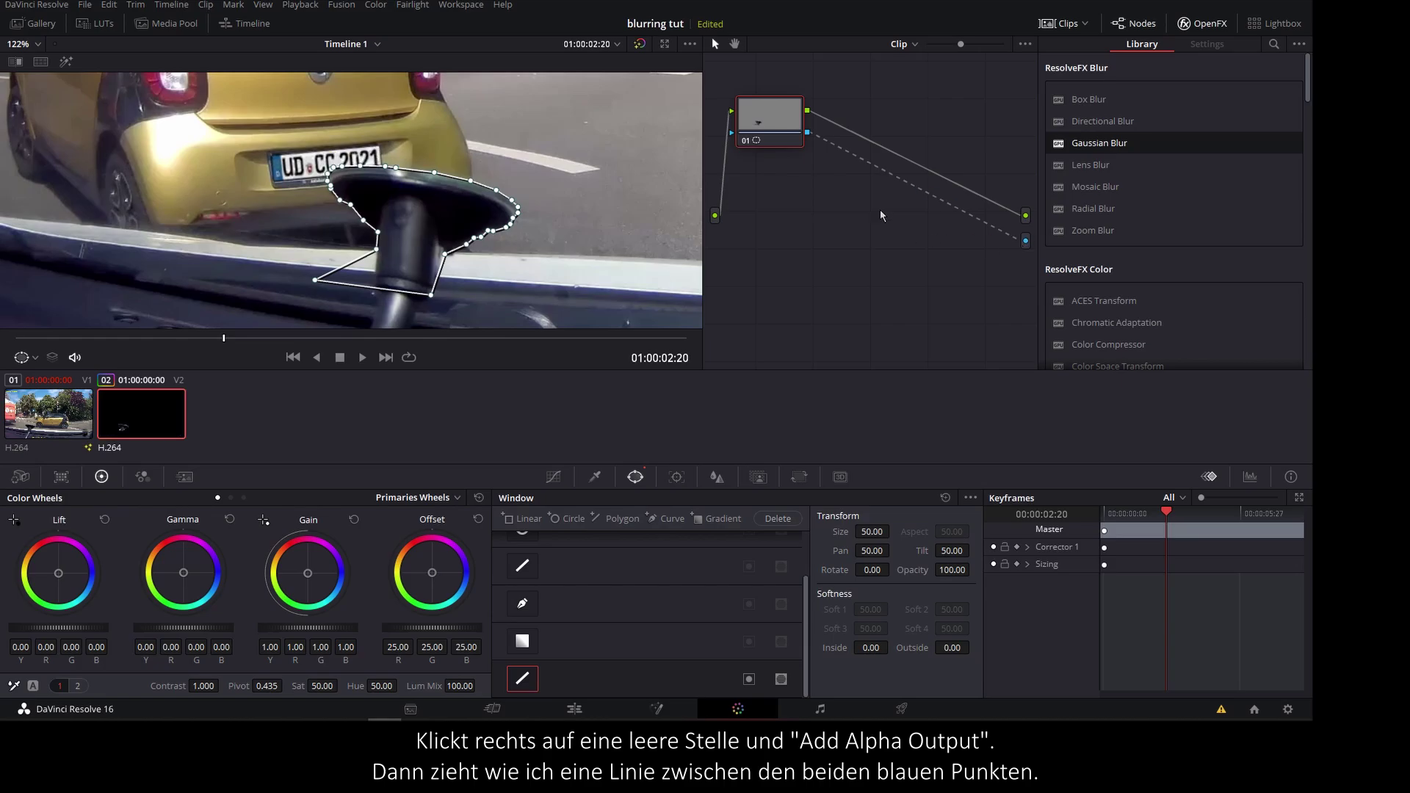
{"action": "mouse_move", "coordinate": [224, 339]}
{"action": "left_mouse_down"}
{"action": "mouse_move", "coordinate": [169, 345]}
{"action": "mouse_move", "coordinate": [196, 358]}
{"action": "mouse_move", "coordinate": [155, 352]}
{"action": "left_mouse_up"}
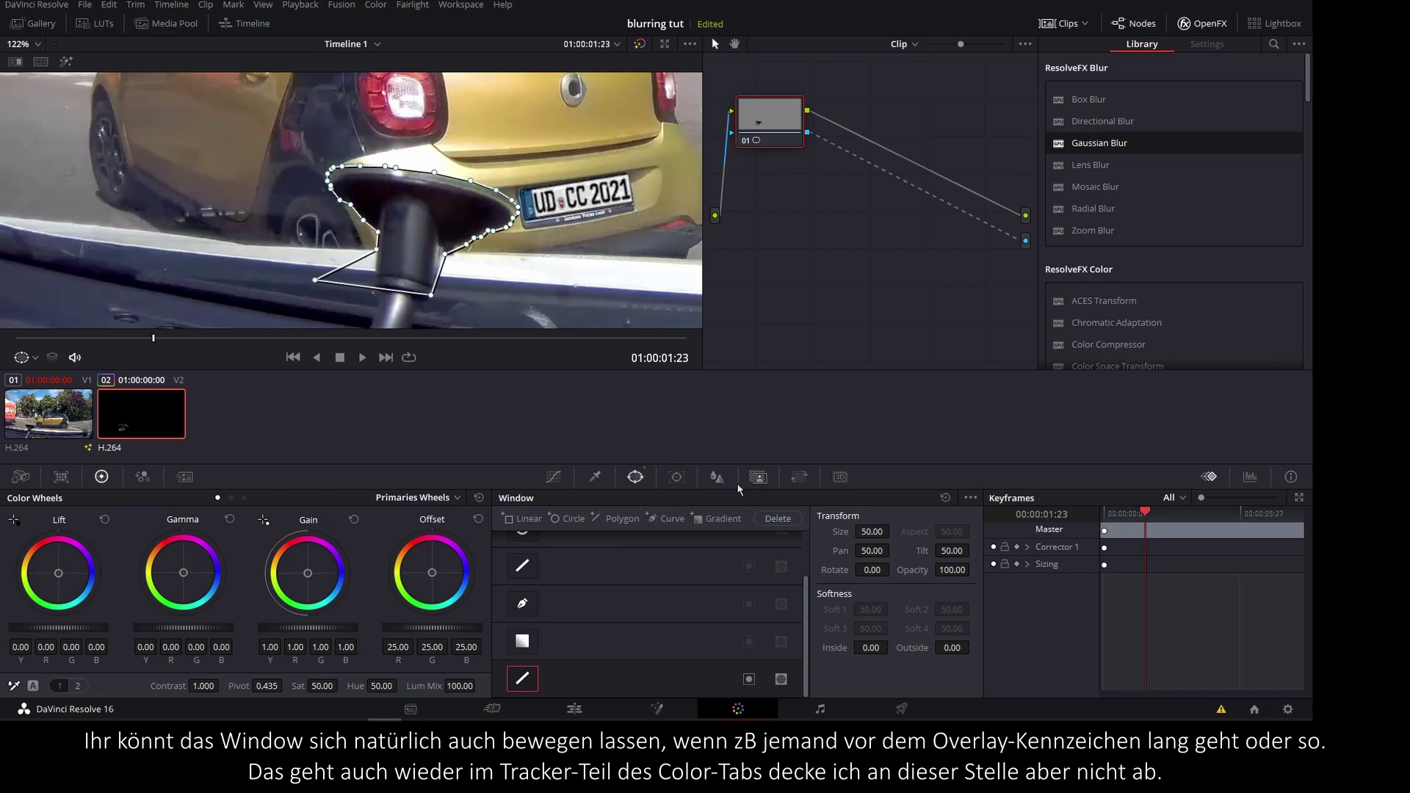
Step: Open the Tracker and Sizing palettes and scrub the clip to check the composite
{"action": "left_click", "coordinate": [676, 477]}
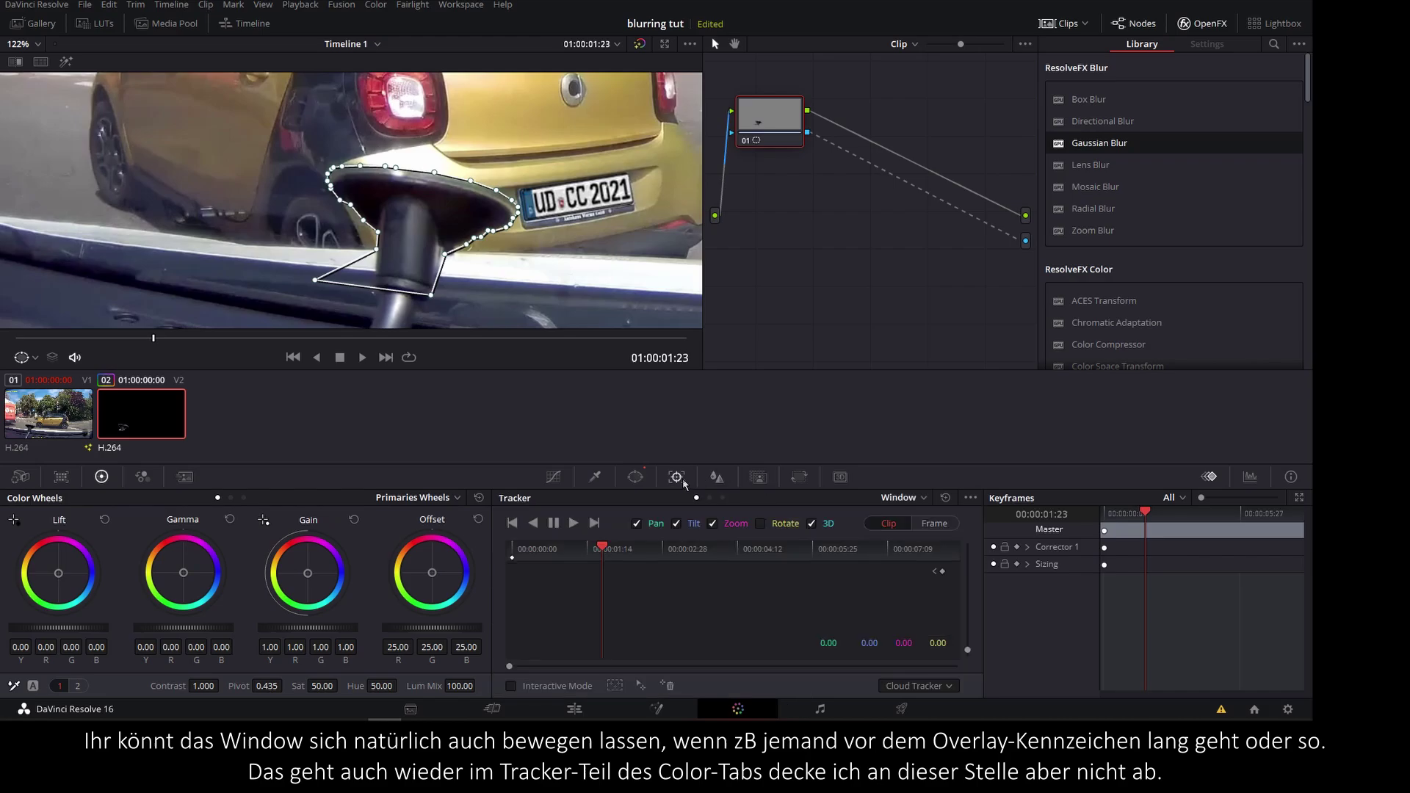
{"action": "left_click", "coordinate": [799, 478]}
{"action": "mouse_move", "coordinate": [135, 338]}
{"action": "left_mouse_down"}
{"action": "mouse_move", "coordinate": [206, 350]}
{"action": "mouse_move", "coordinate": [154, 334]}
{"action": "mouse_move", "coordinate": [252, 338]}
{"action": "left_mouse_up"}
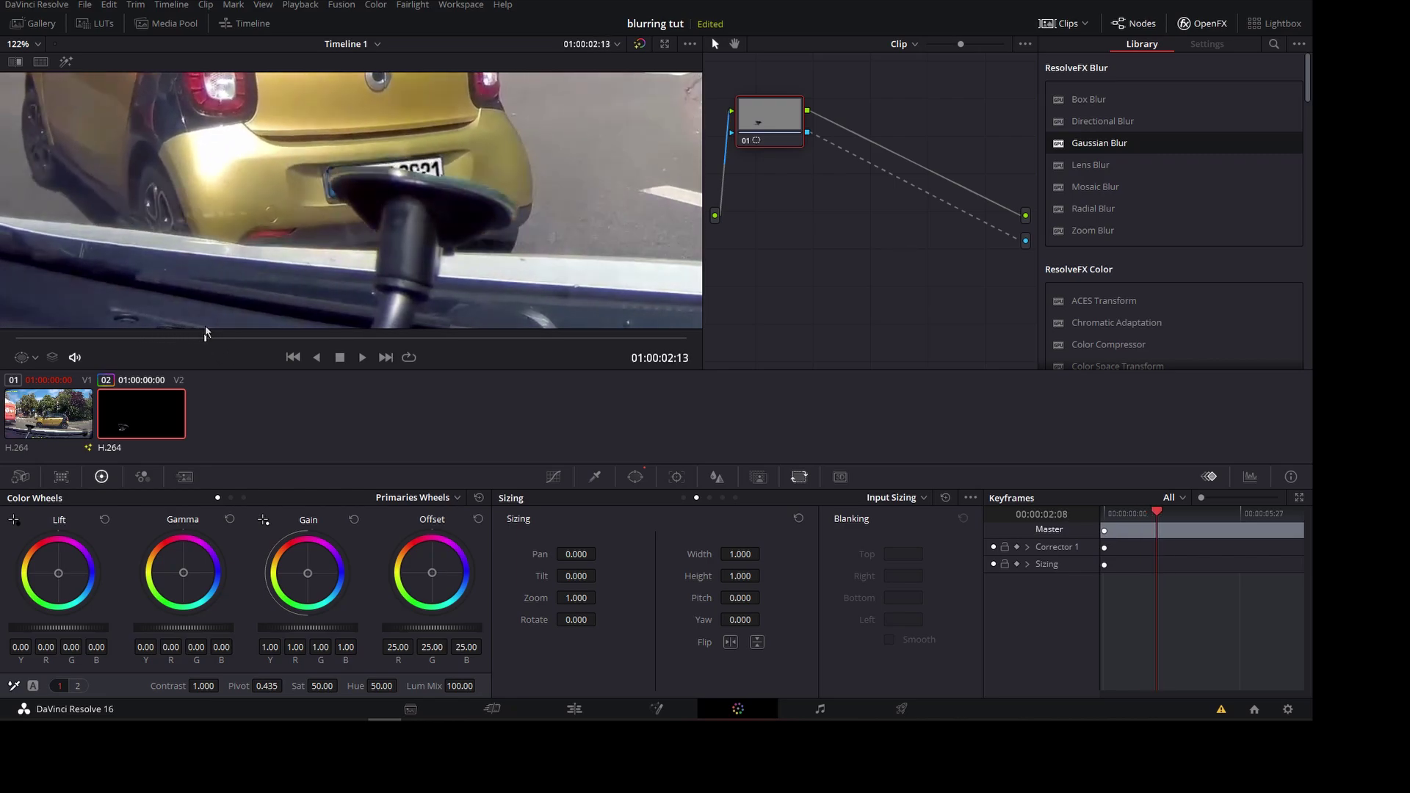
Step: Return to the Edit page and move the playhead later to preview the composite
{"action": "left_click", "coordinate": [575, 710]}
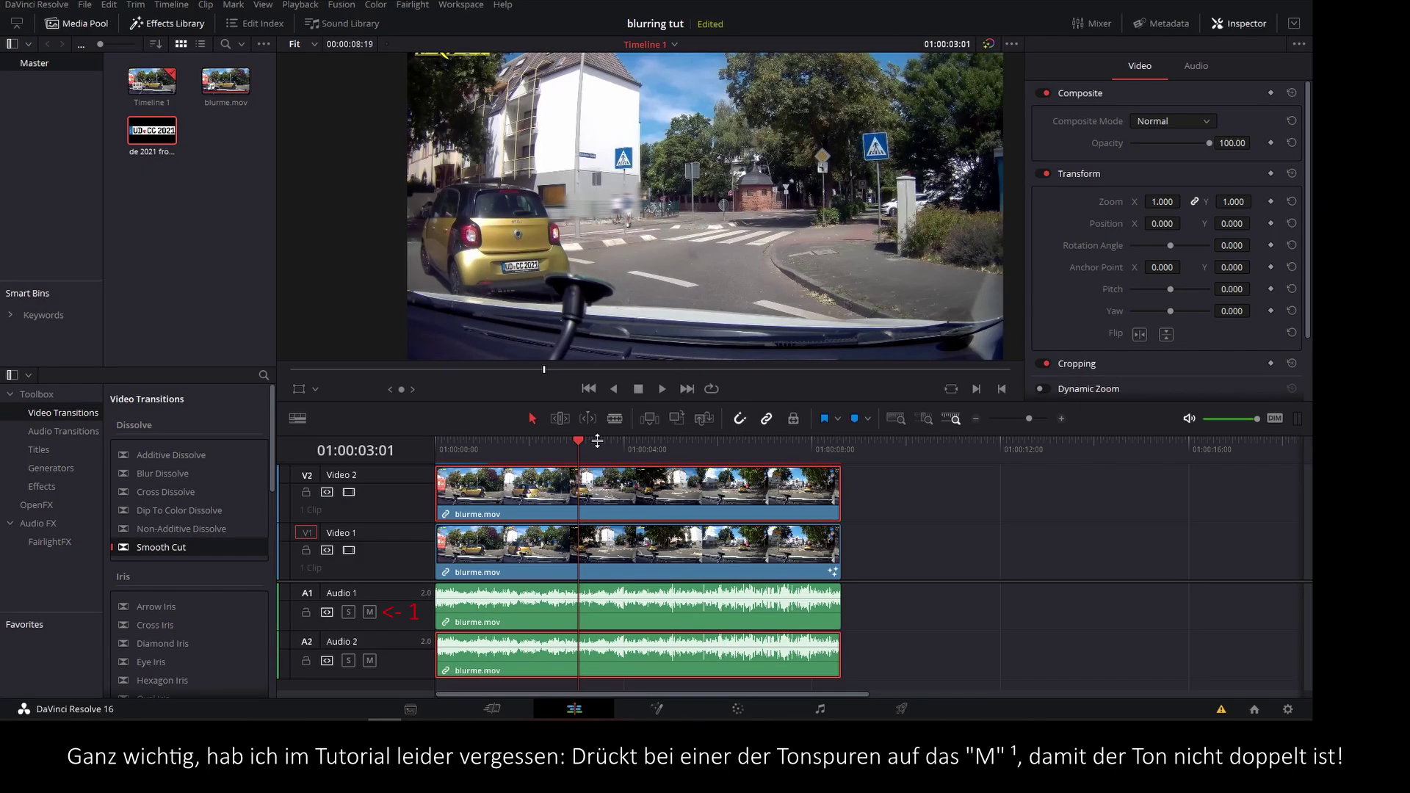
{"action": "mouse_move", "coordinate": [597, 440]}
{"action": "left_mouse_down"}
{"action": "mouse_move", "coordinate": [777, 445]}
{"action": "mouse_move", "coordinate": [716, 435]}
{"action": "left_mouse_up"}
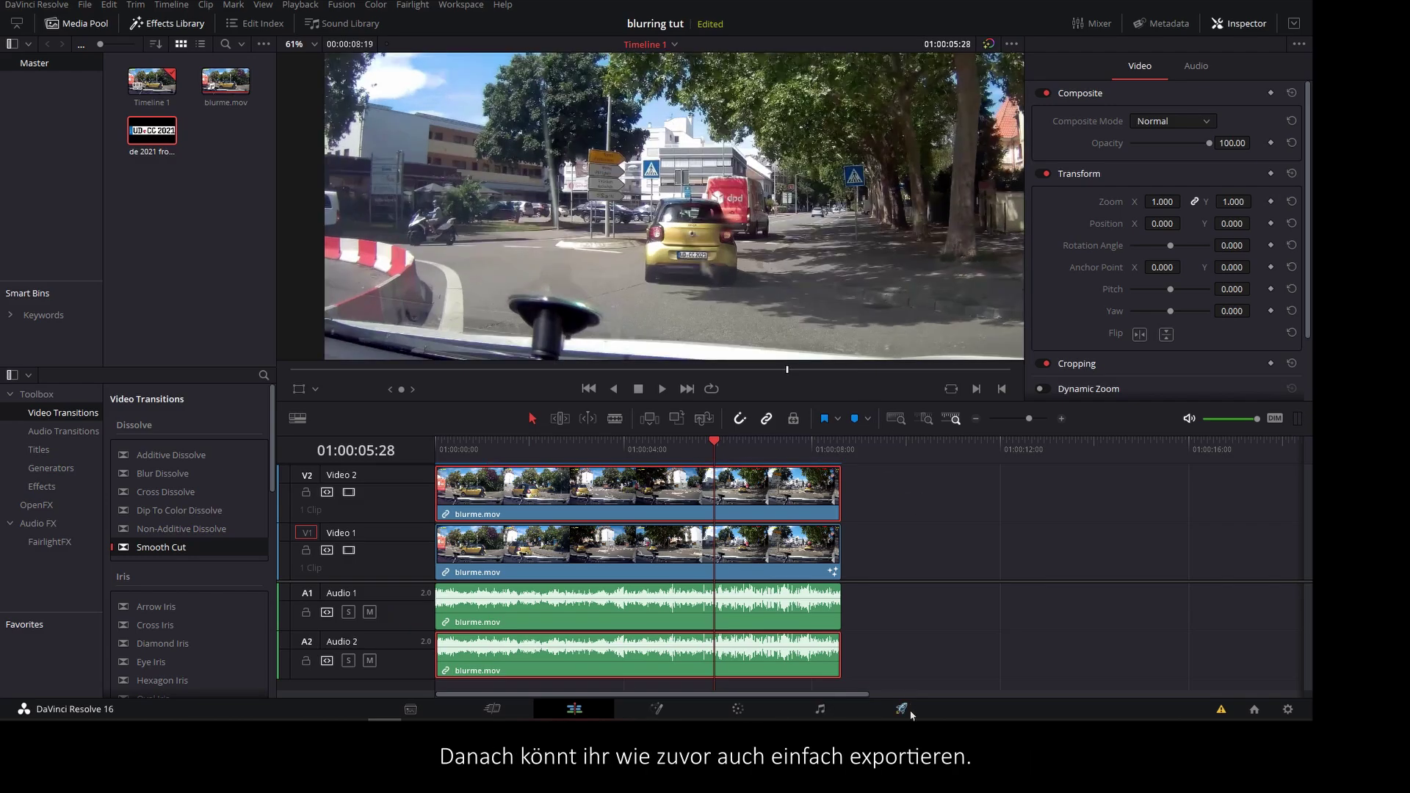
Step: On the Deliver page, name the output v3, queue it, delete Job 1, and start rendering
{"action": "left_click", "coordinate": [911, 712]}
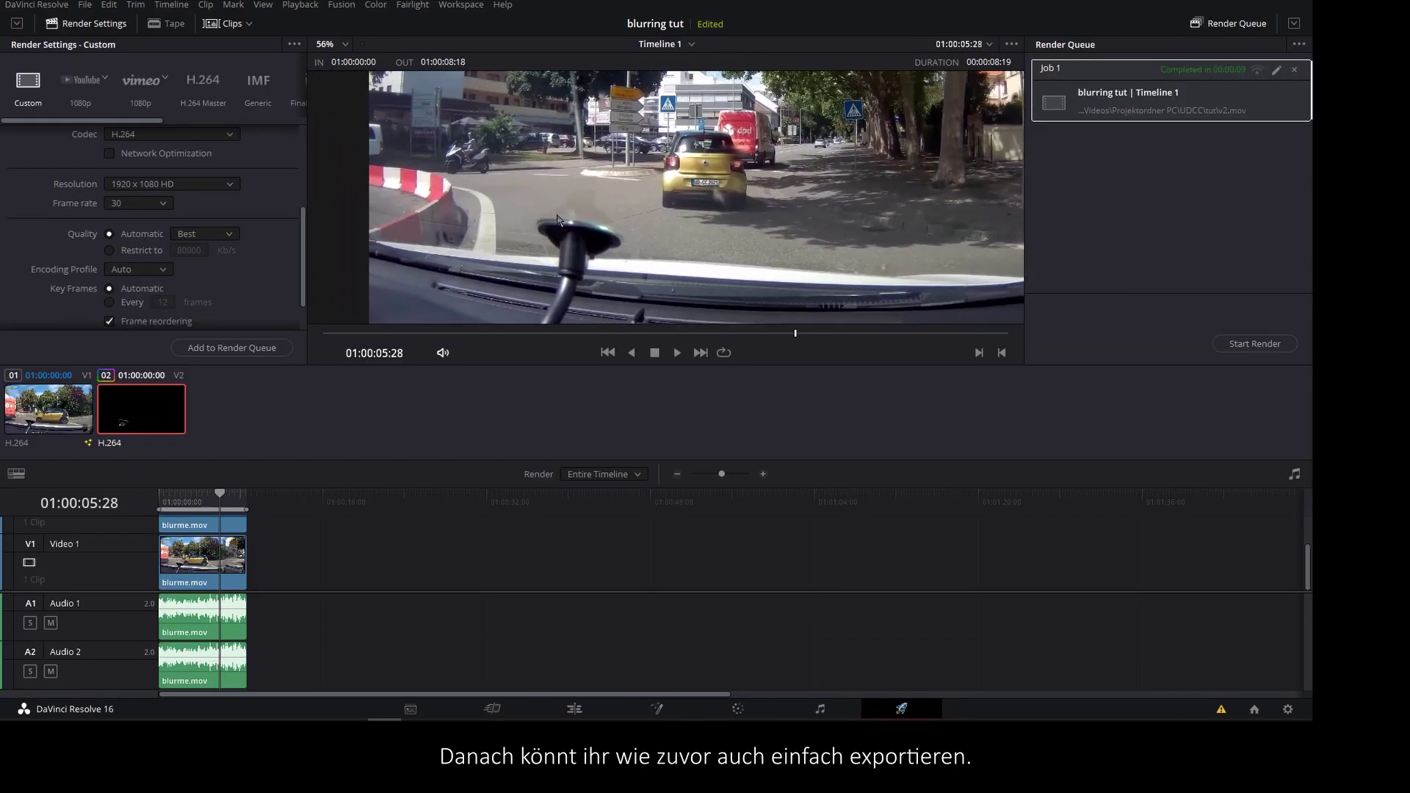
{"action": "scroll", "coordinate": [147, 220], "scroll_direction": "up", "scroll_amount": 5}
{"action": "left_click", "coordinate": [114, 141]}
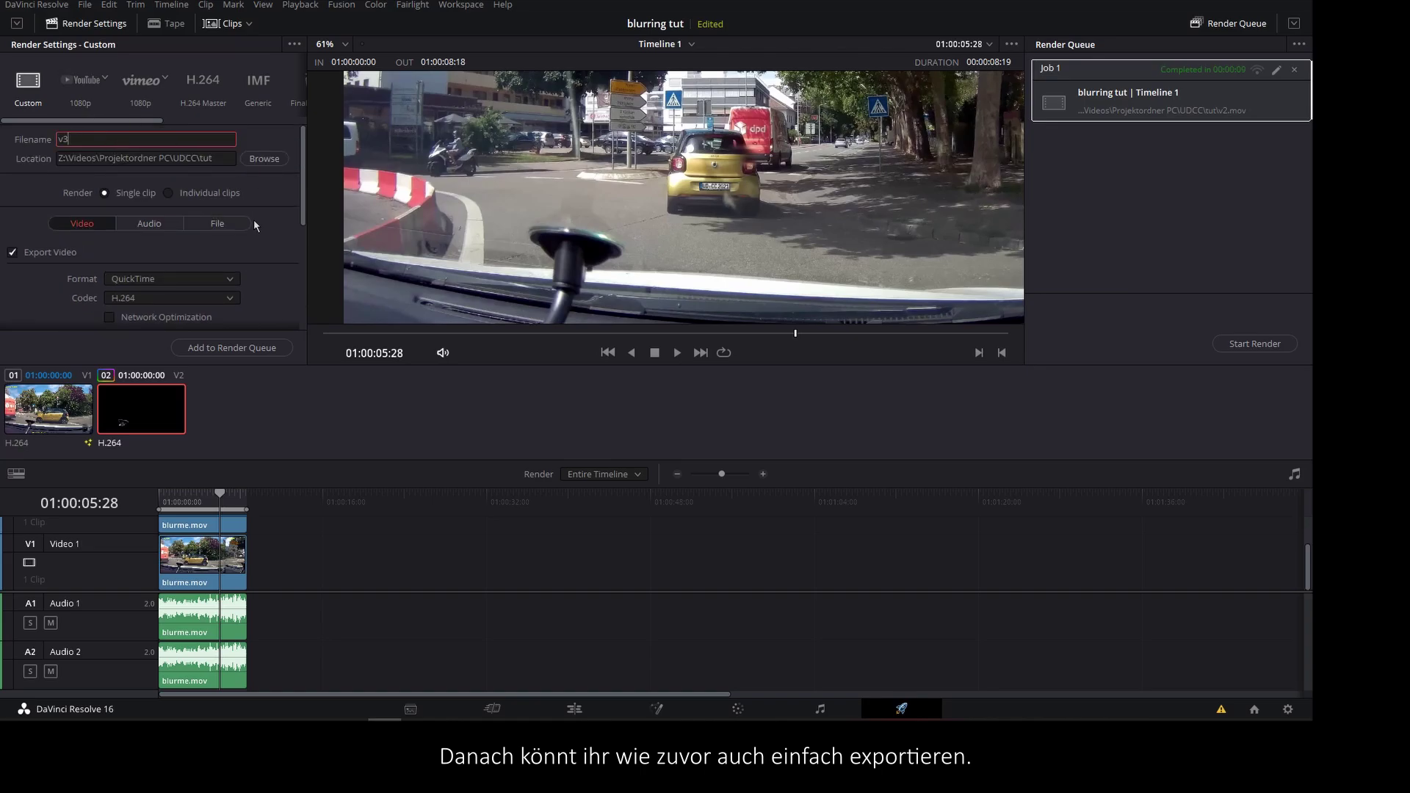
{"action": "scroll", "coordinate": [256, 226], "scroll_direction": "down", "scroll_amount": 3}
{"action": "left_click", "coordinate": [235, 348]}
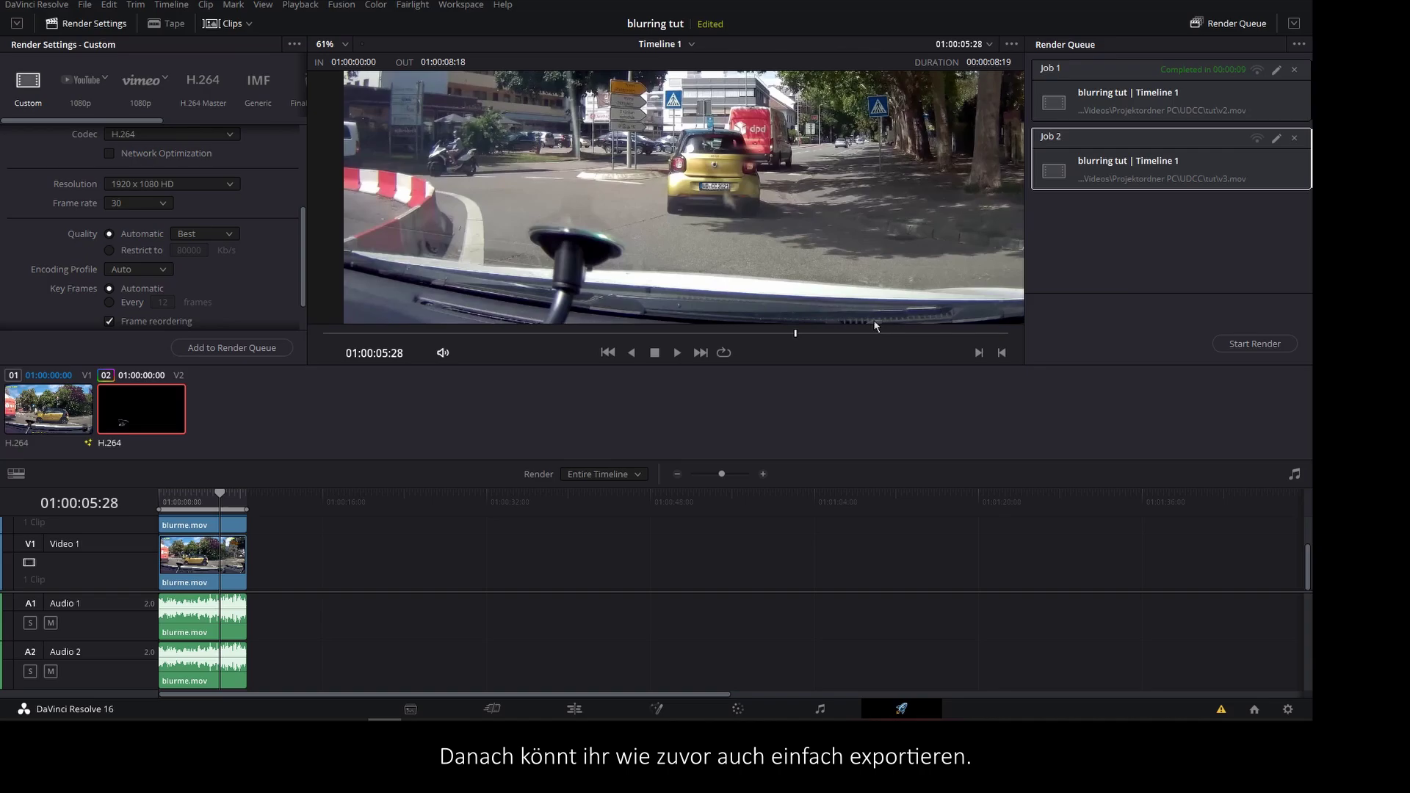
{"action": "left_click", "coordinate": [1295, 70]}
{"action": "left_click", "coordinate": [1244, 345]}
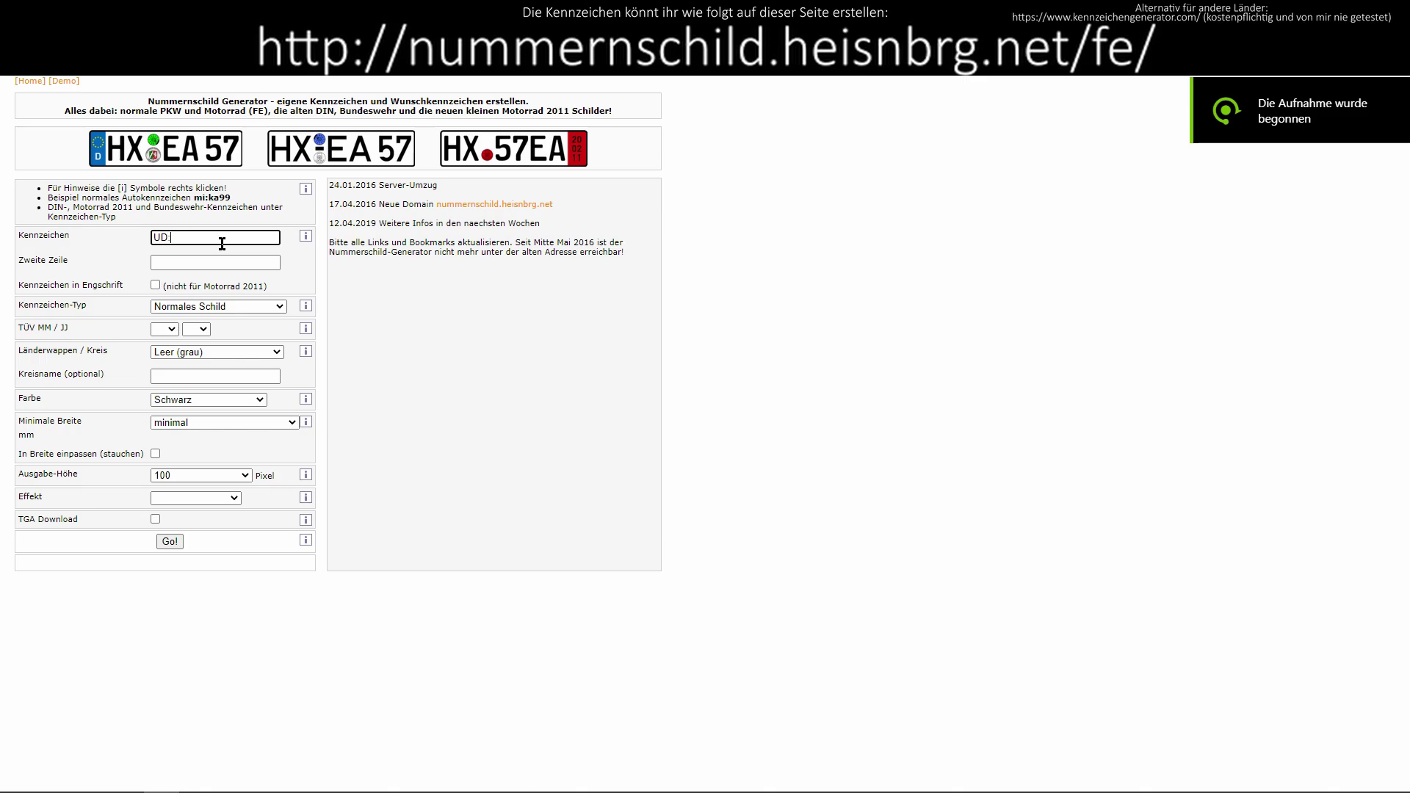
Step: Finish the plate text UD CC 2021 and set the TÜV inspection date to 02/11
{"action": "type", "text": "CC 2021"}
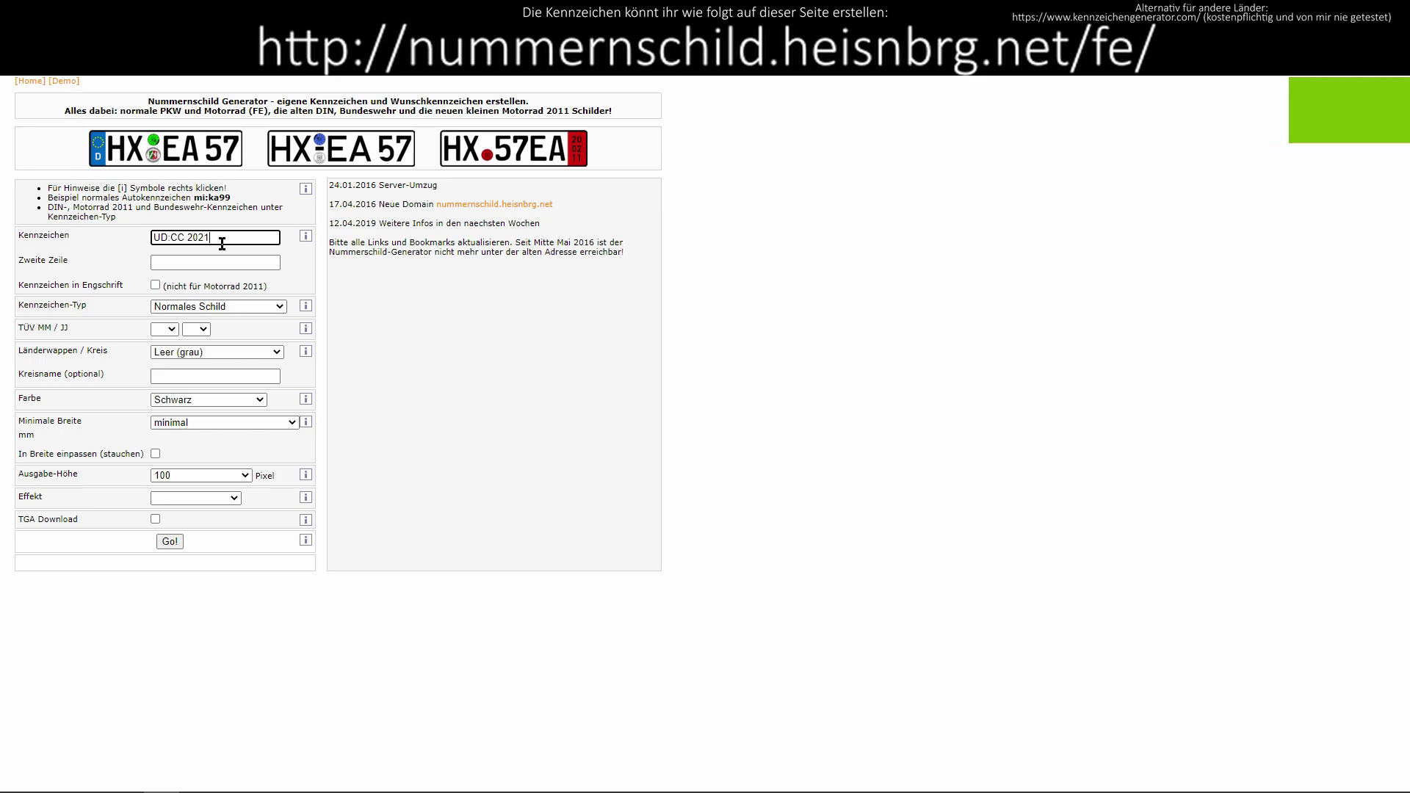
{"action": "left_click", "coordinate": [213, 352]}
{"action": "left_click", "coordinate": [163, 329]}
{"action": "left_click", "coordinate": [163, 367]}
{"action": "left_click", "coordinate": [196, 329]}
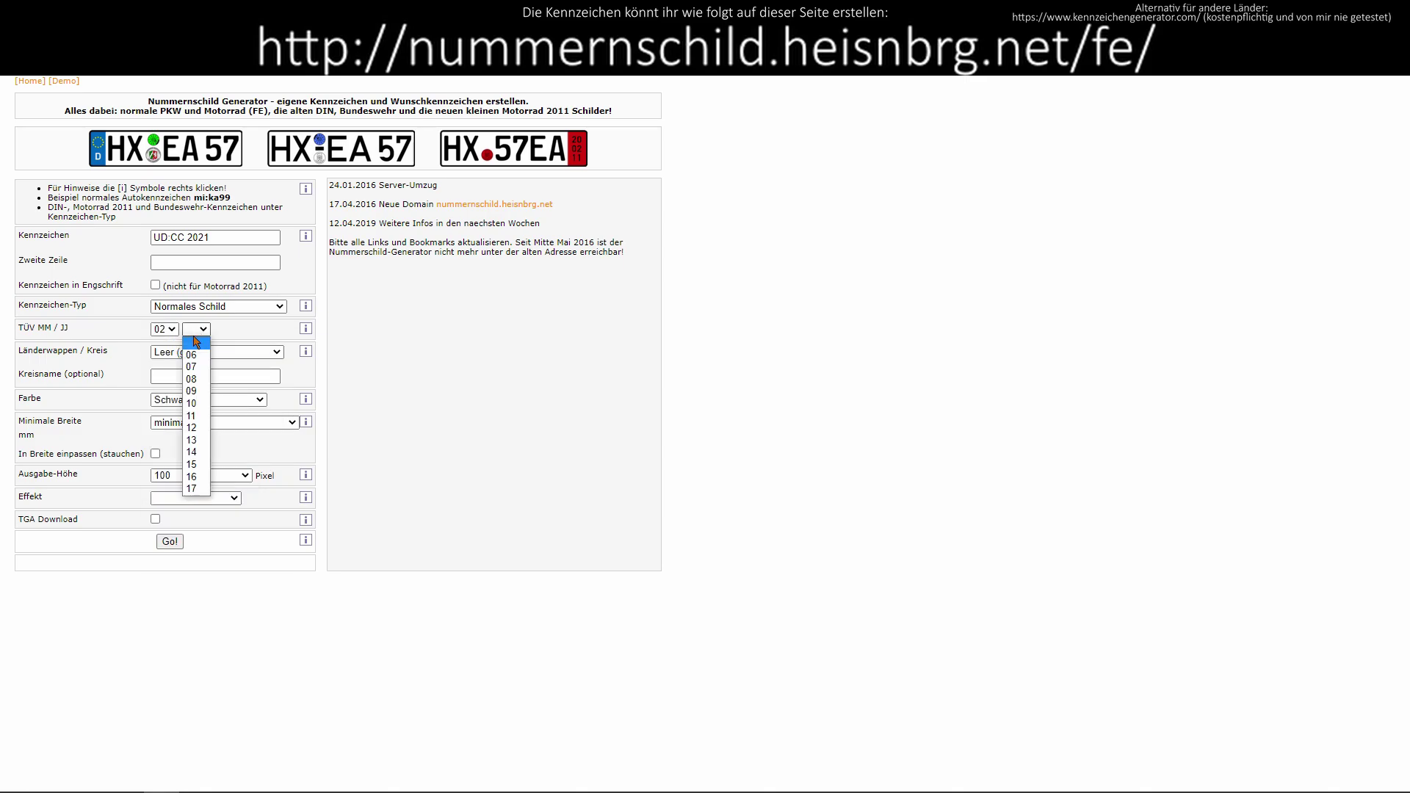
{"action": "left_click", "coordinate": [195, 355]}
Step: Choose the Niedersachsen crest, enter Kreisname 'UDCC Dashcam', and generate the plate
{"action": "left_click", "coordinate": [217, 352]}
{"action": "left_click", "coordinate": [213, 500]}
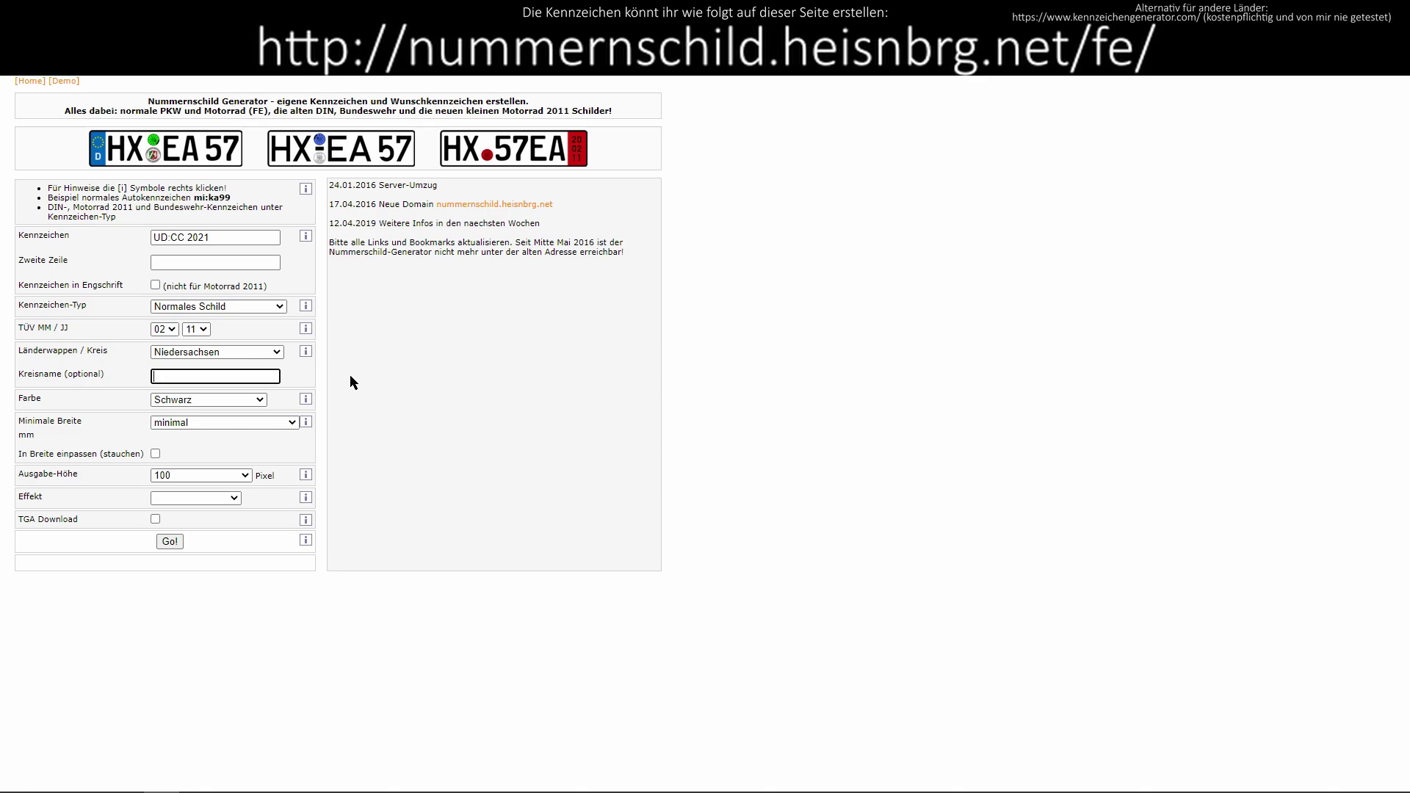
{"action": "type", "text": "UDCC Dashcam"}
{"action": "left_click", "coordinate": [174, 543]}
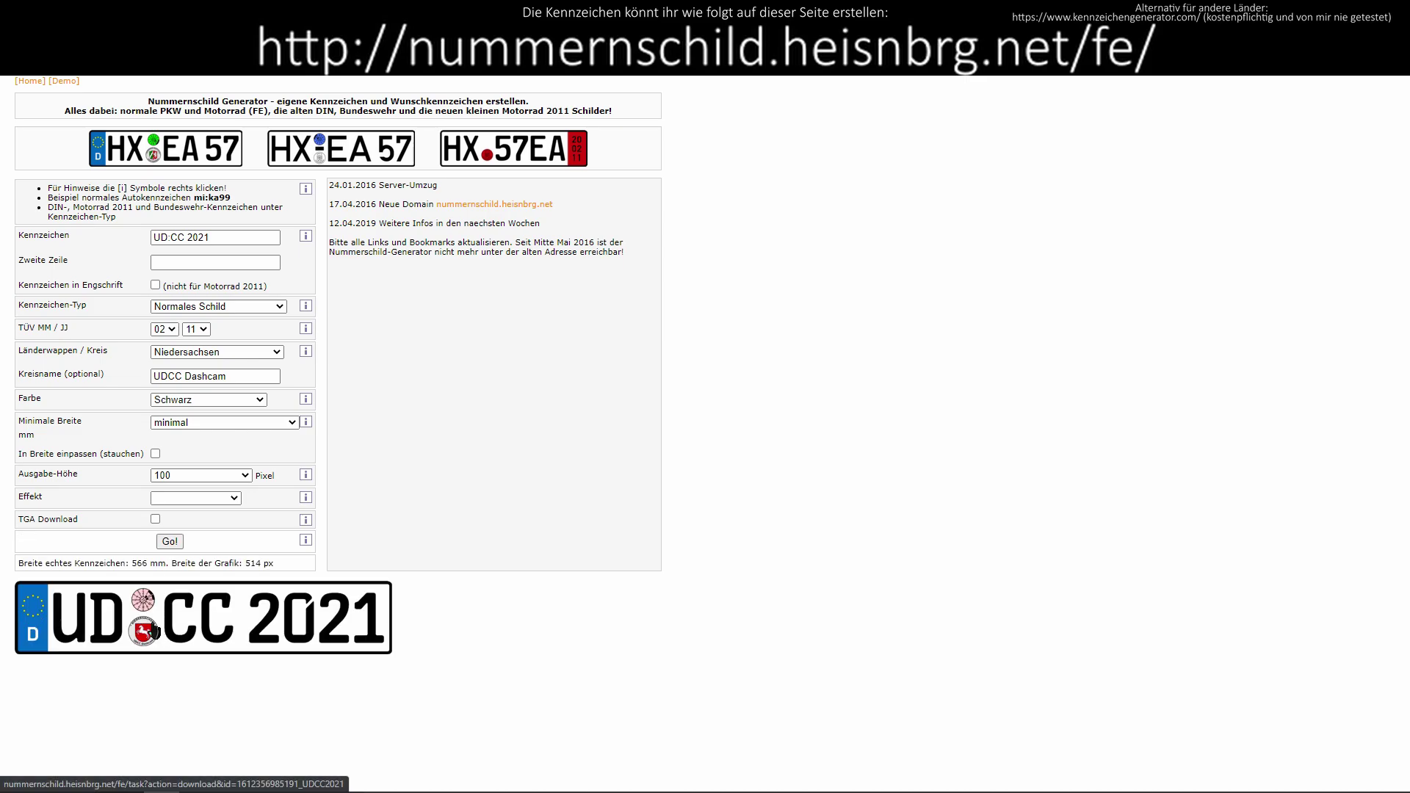
Step: Download the UD CC 2021 plate as a PNG and preview it in Photos
{"action": "left_click", "coordinate": [168, 631]}
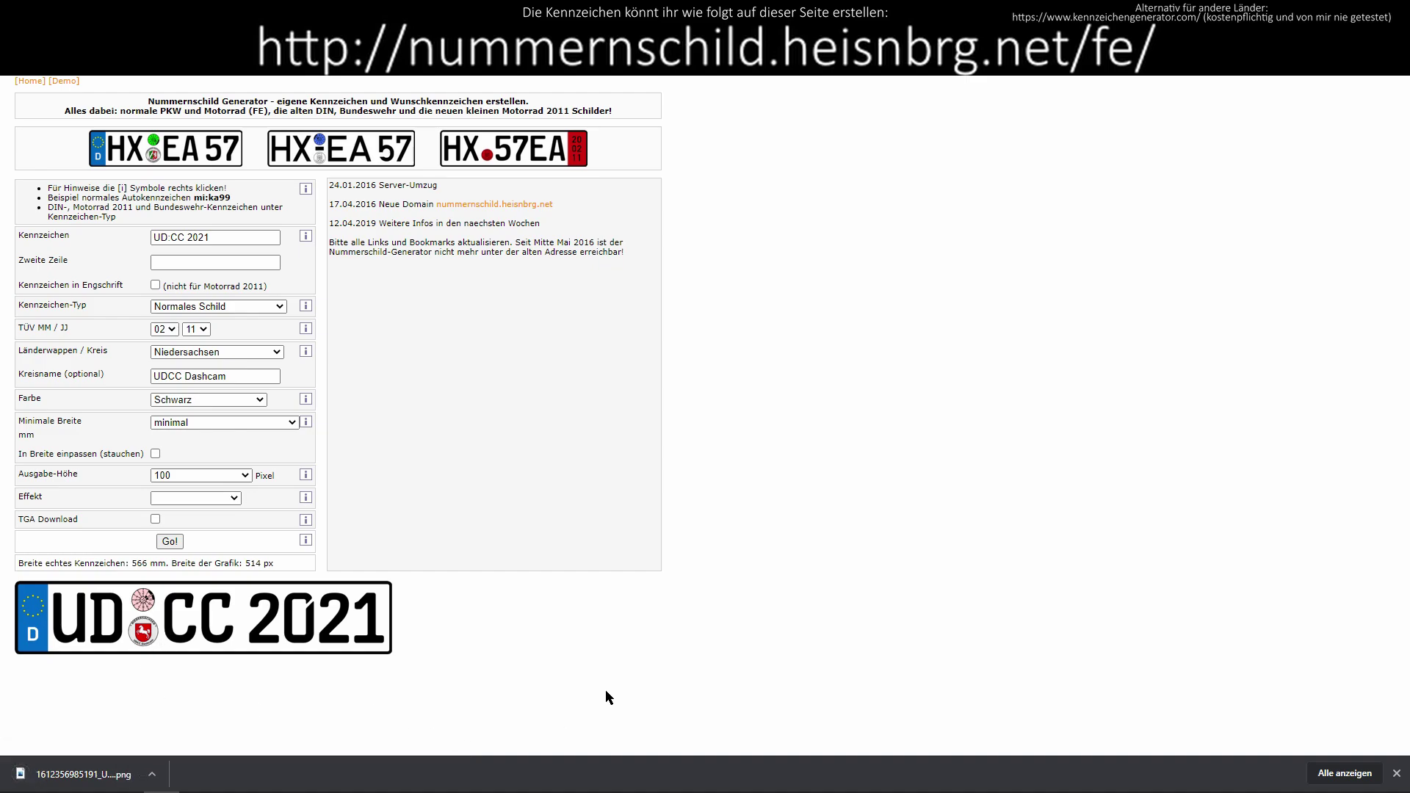
{"action": "left_click", "coordinate": [97, 775]}
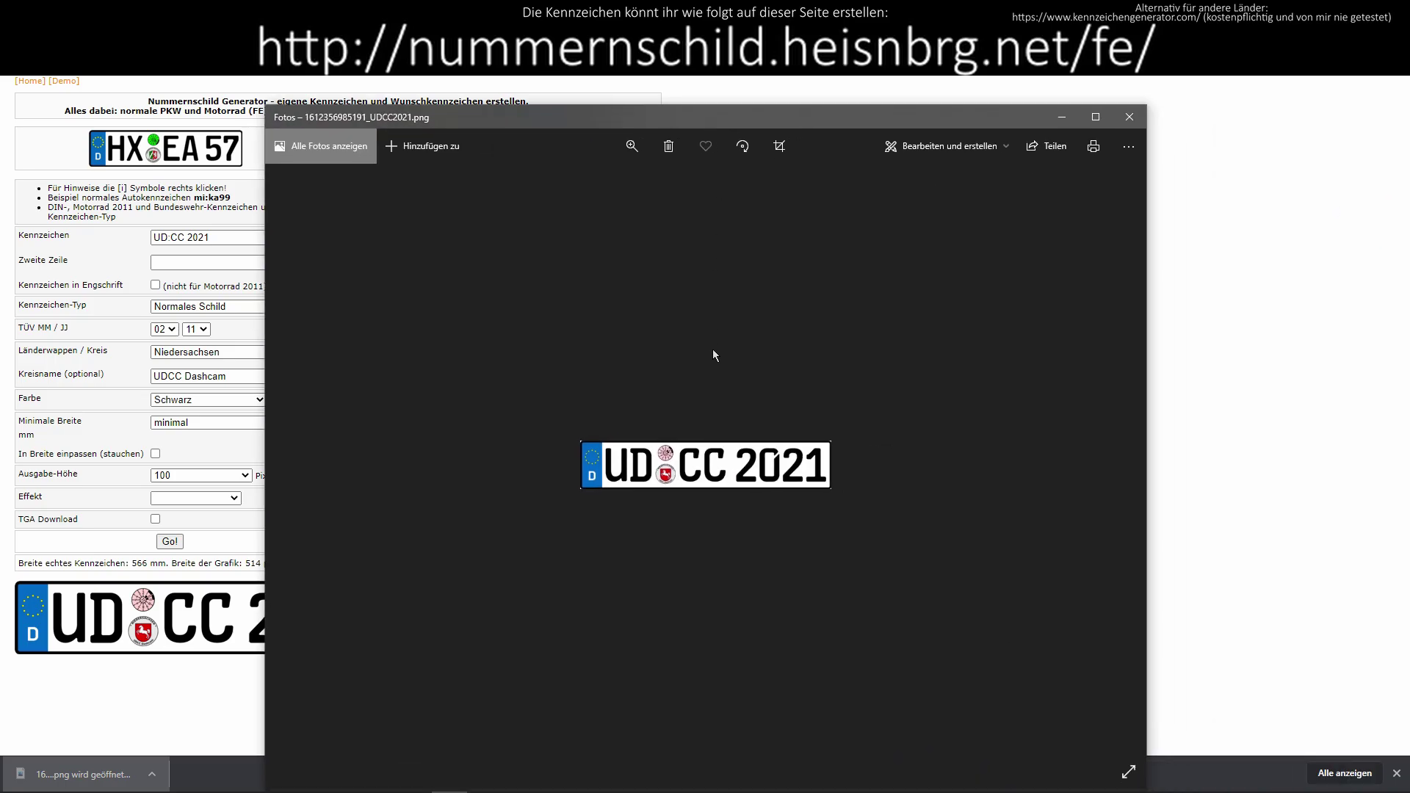
{"action": "left_click", "coordinate": [1129, 125]}
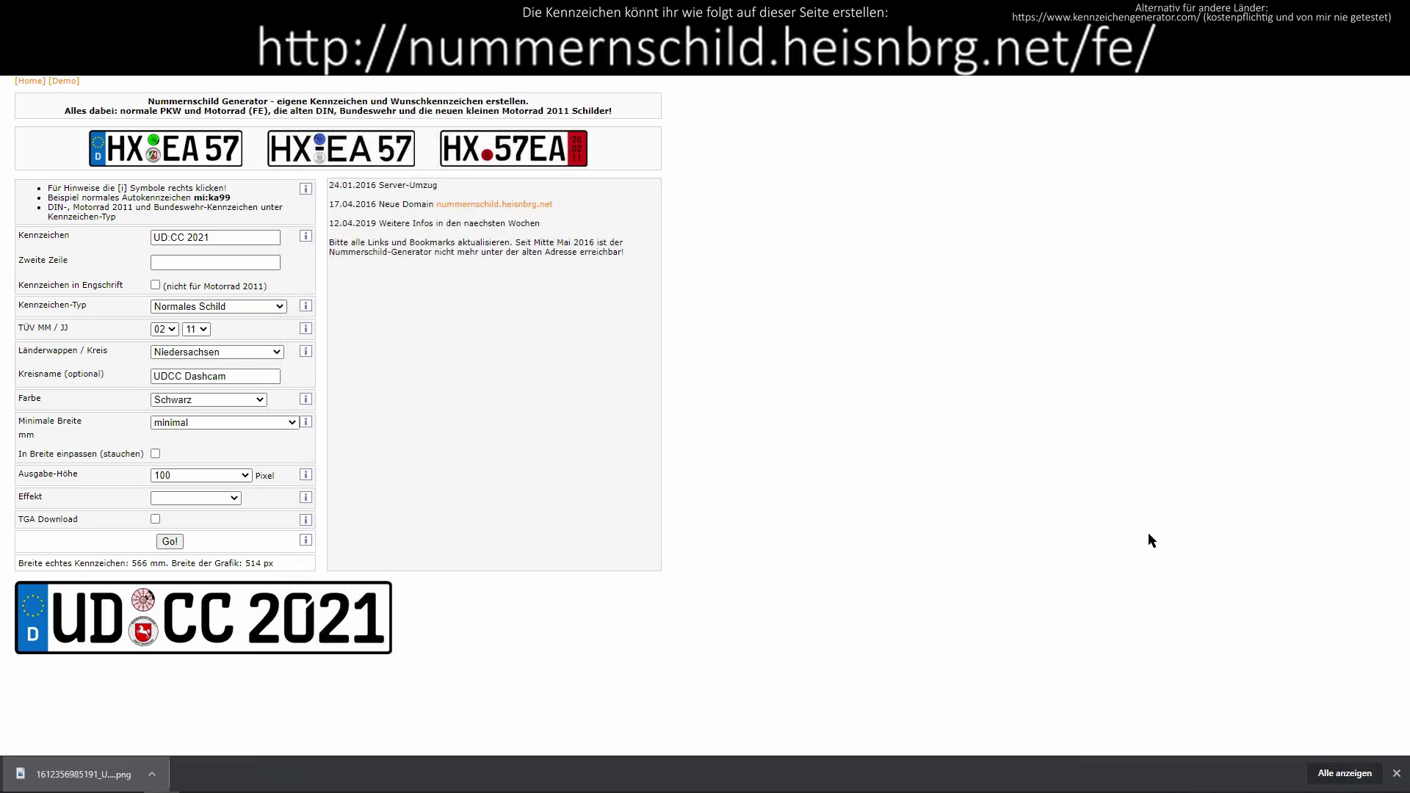